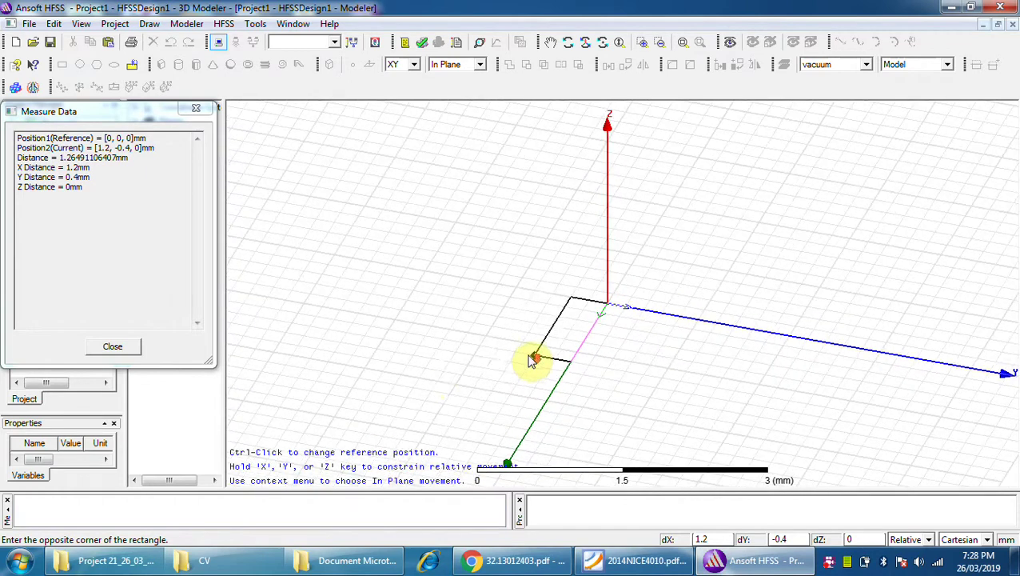
Finish the rectangle drawn from the origin on the XY plane and set its XSize to 40 mm and YSize to -15 mm.
click(421, 376)
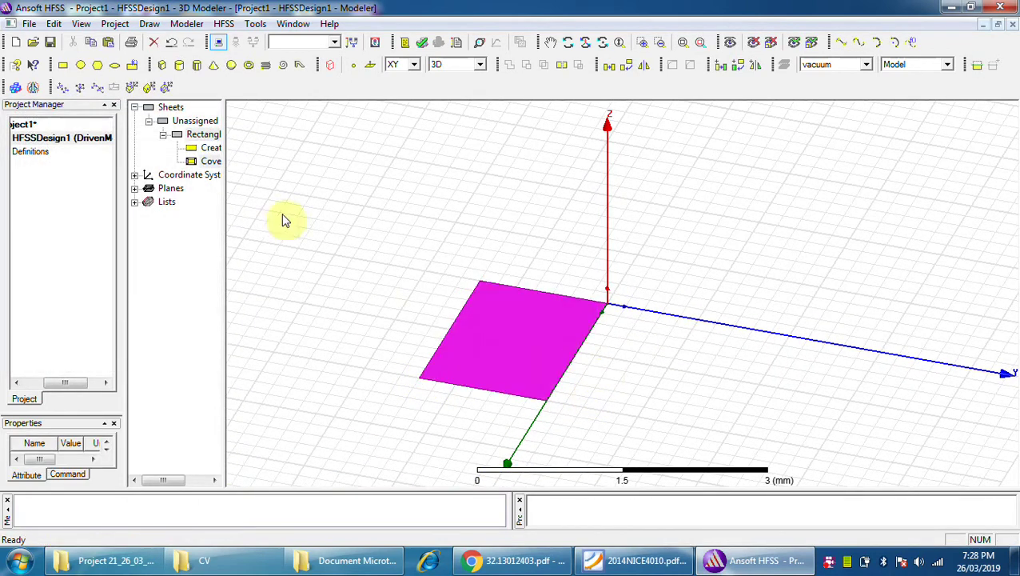
drag(223, 223, 274, 220)
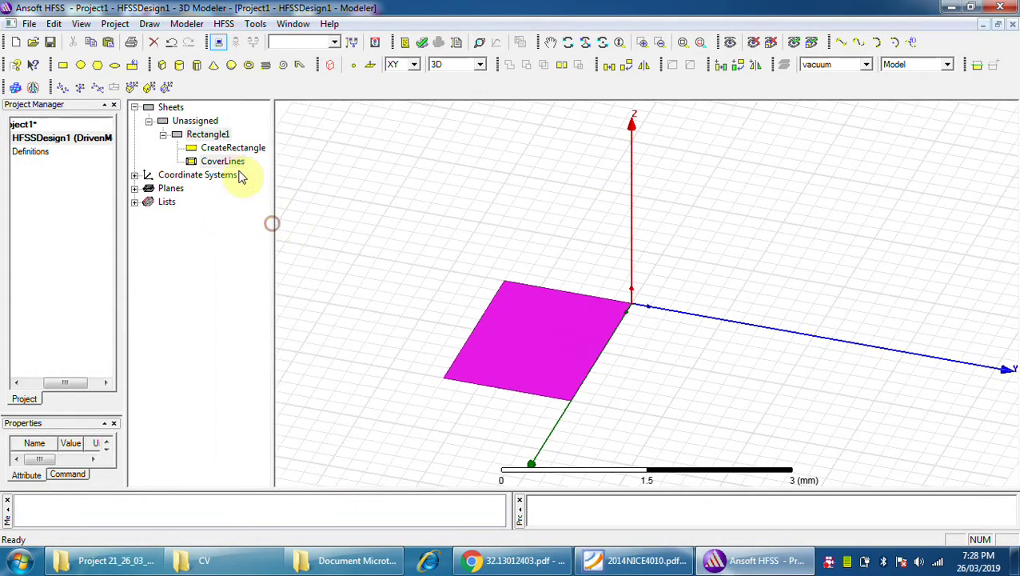
double_click(225, 149)
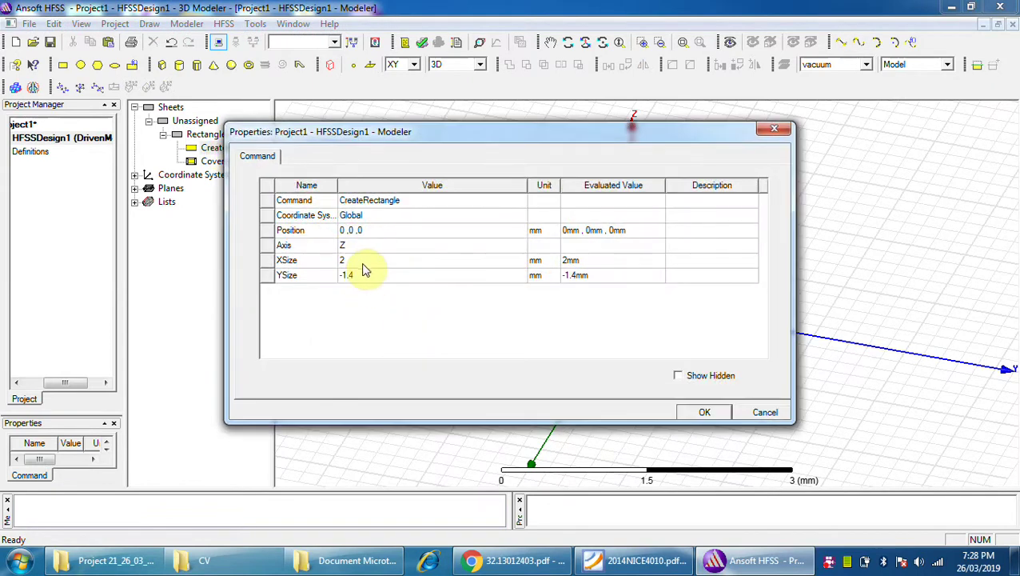
double_click(363, 262)
click(364, 275)
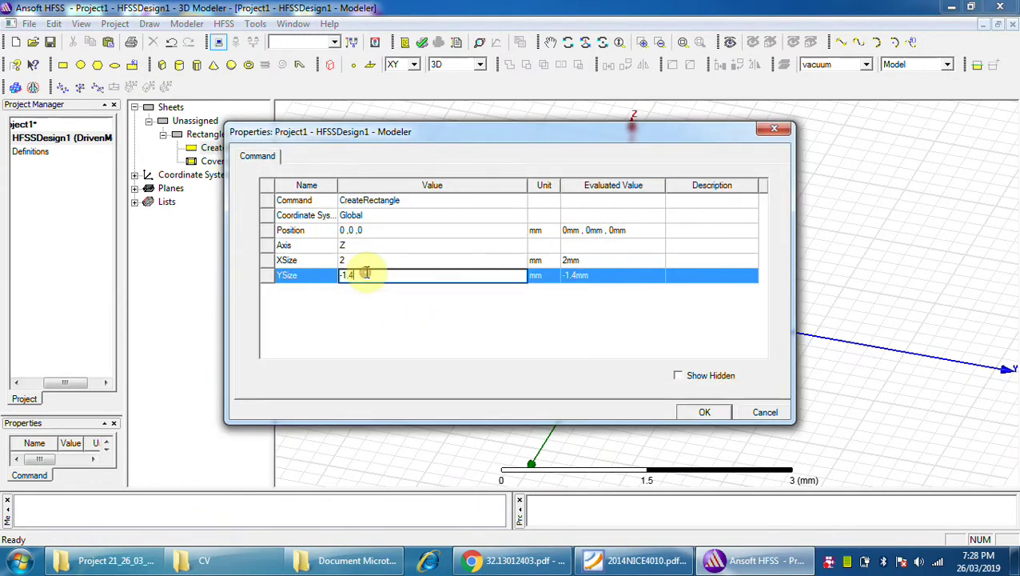
text(5)
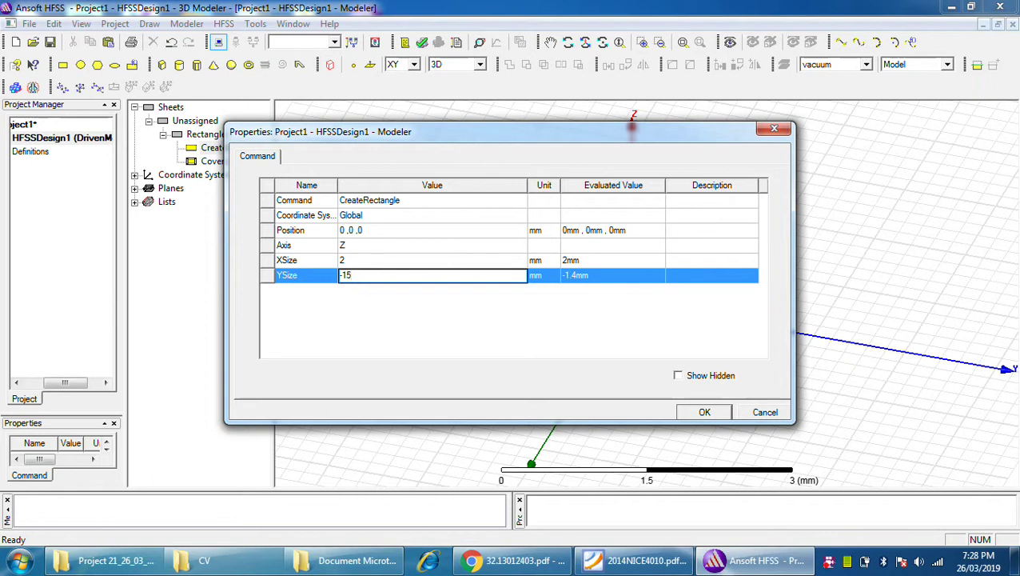
double_click(353, 261)
text(40)
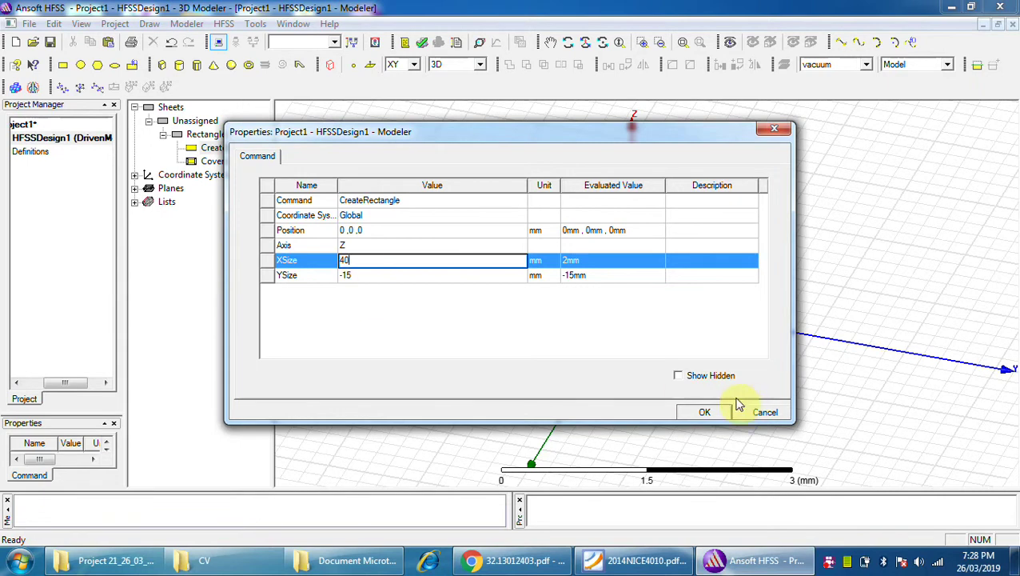
click(706, 413)
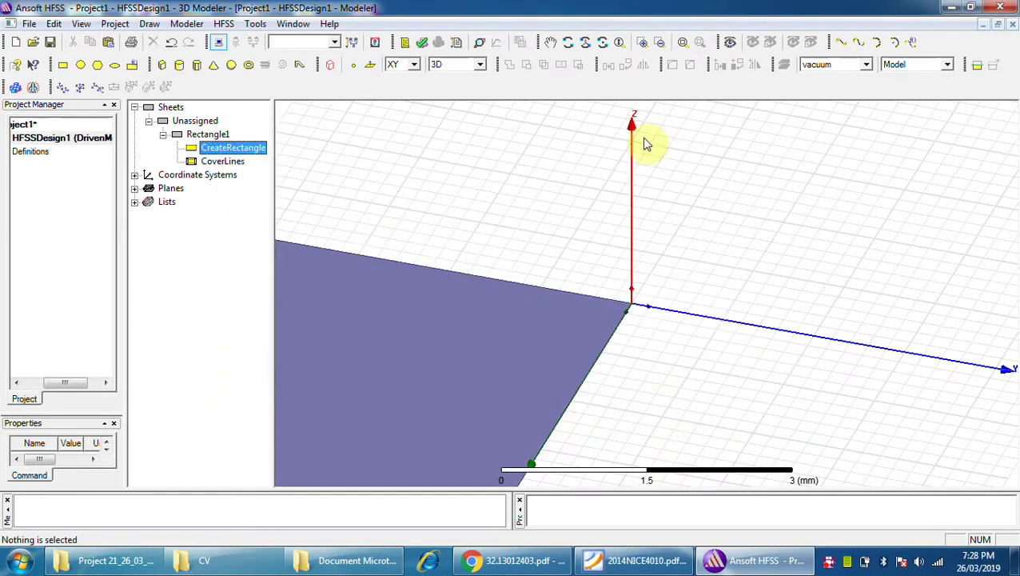
Draw a second rectangle from the origin inside the large sheet, with XSize 12 mm and YSize -4 mm.
click(683, 42)
click(774, 382)
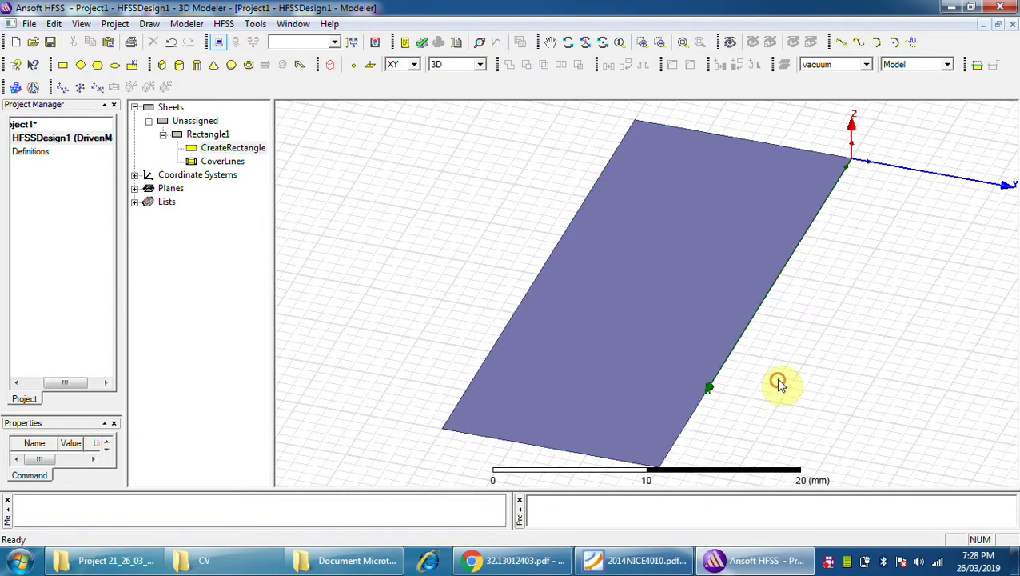
scroll(483, 276, down, 3)
scroll(960, 293, up, 1)
scroll(880, 298, up, 1)
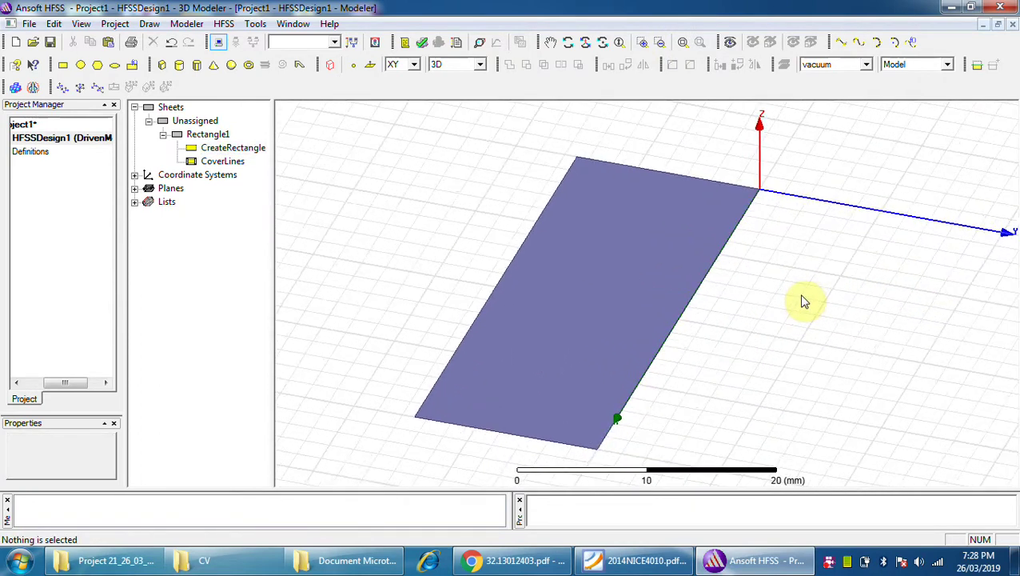
scroll(801, 304, down, 2)
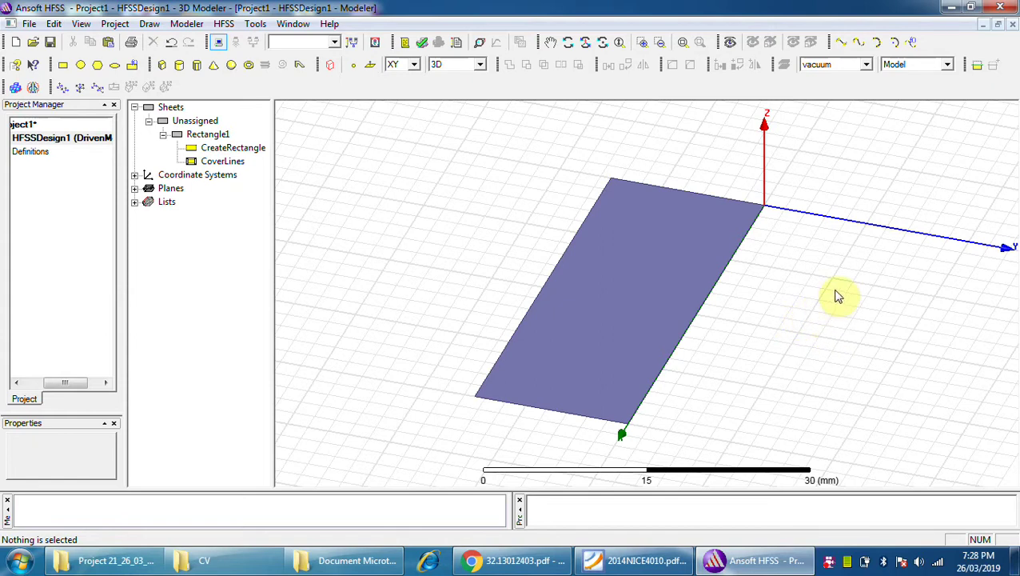
scroll(832, 297, up, 1)
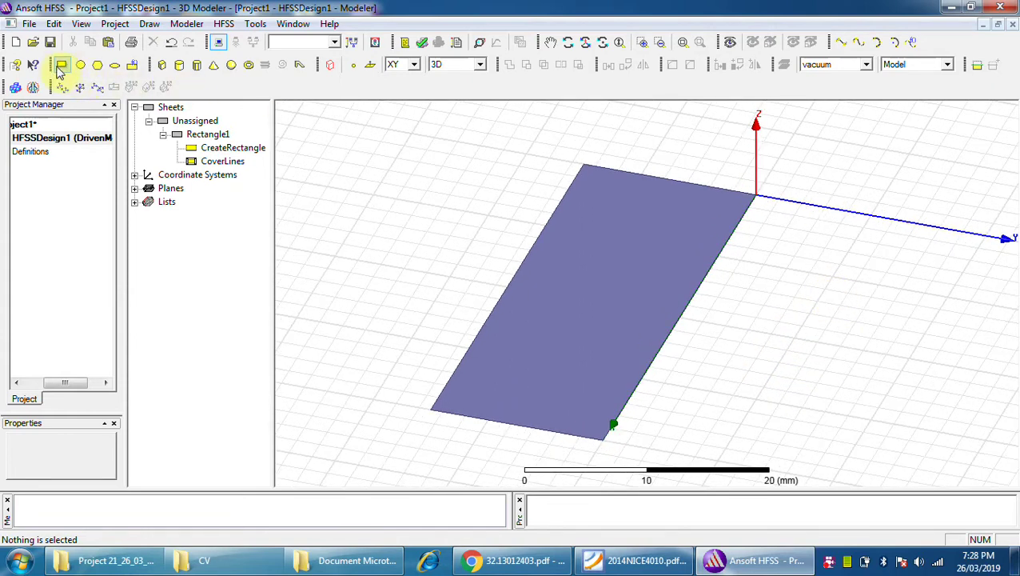
click(60, 68)
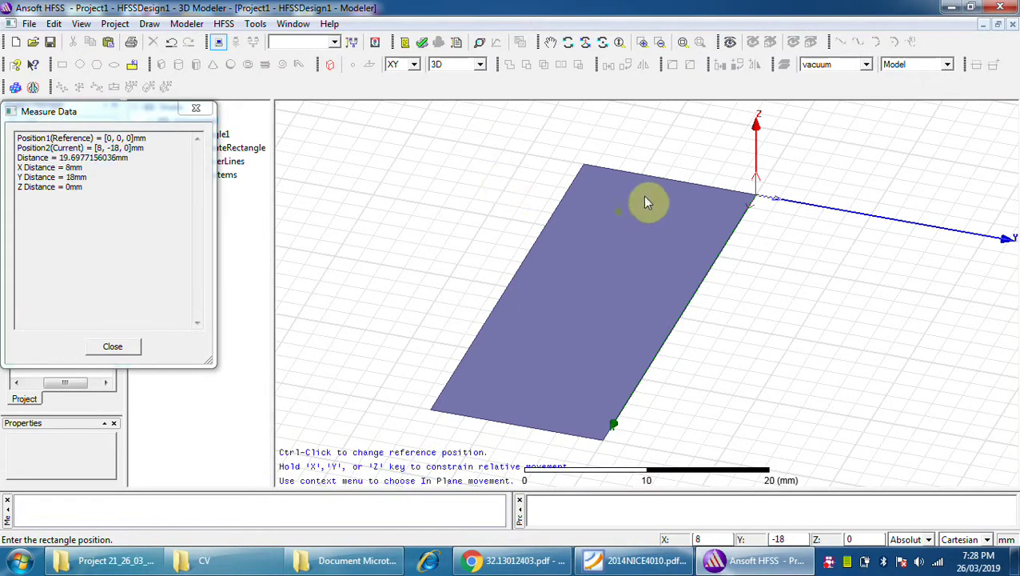
click(754, 197)
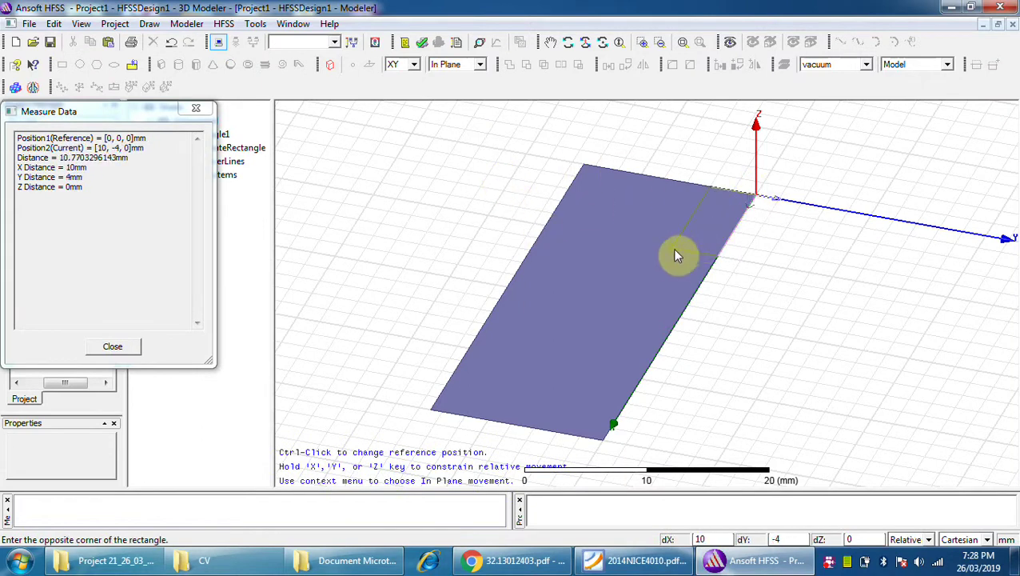
click(672, 268)
double_click(214, 189)
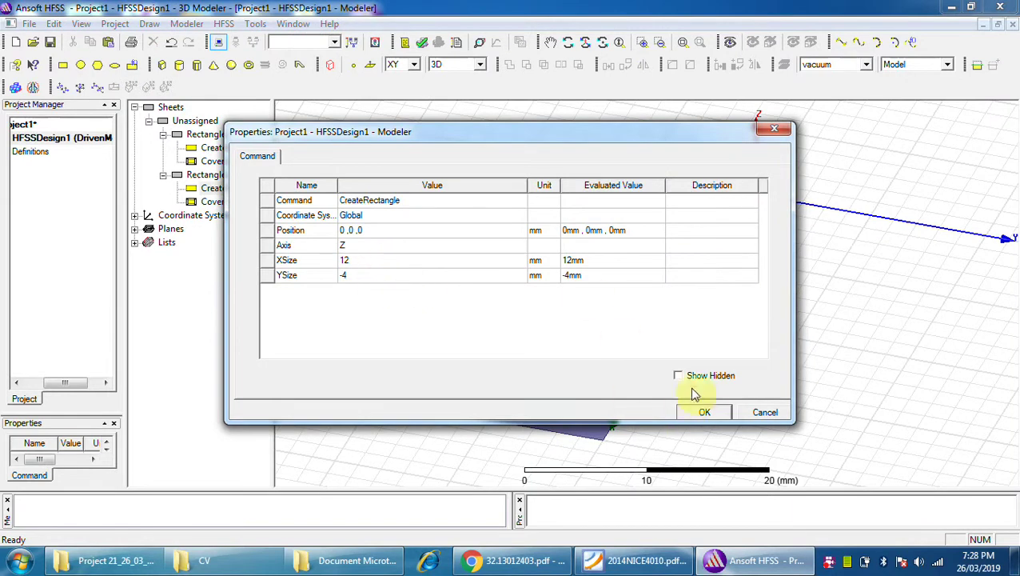
click(701, 413)
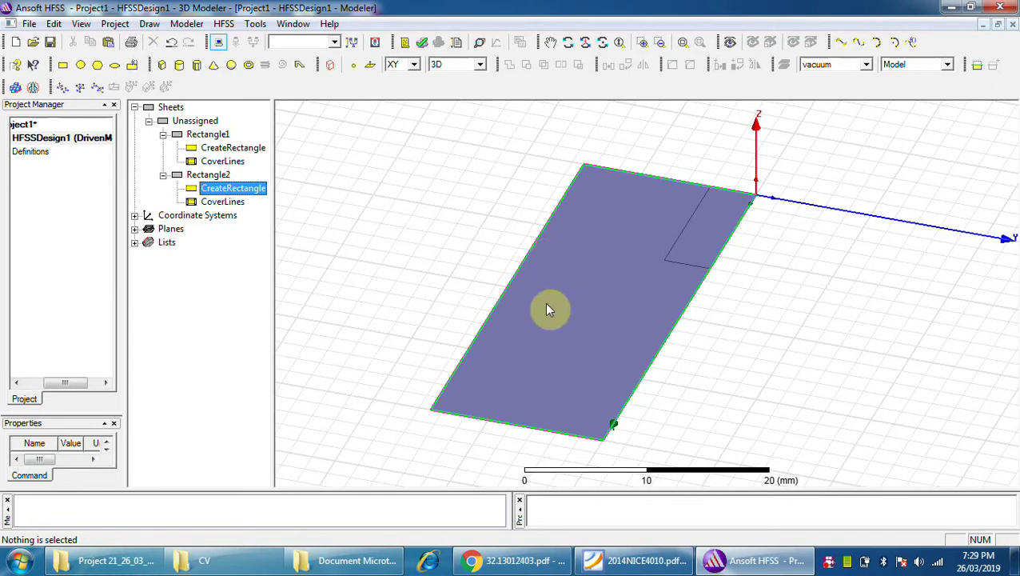
Draw a third rectangle about 12 mm by 2 mm alongside the second one, starting at position 0, -4, 0.
click(61, 65)
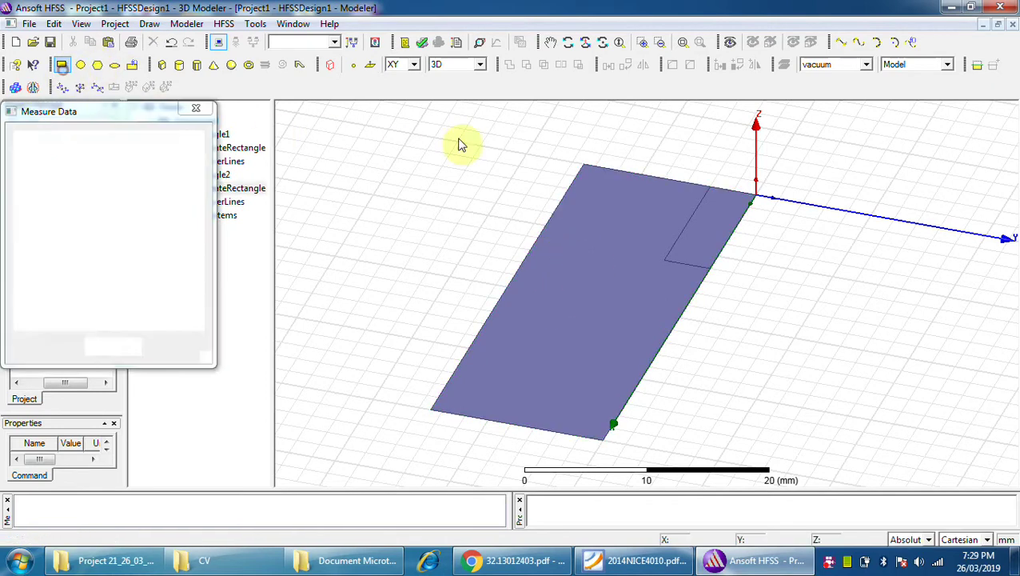
click(670, 221)
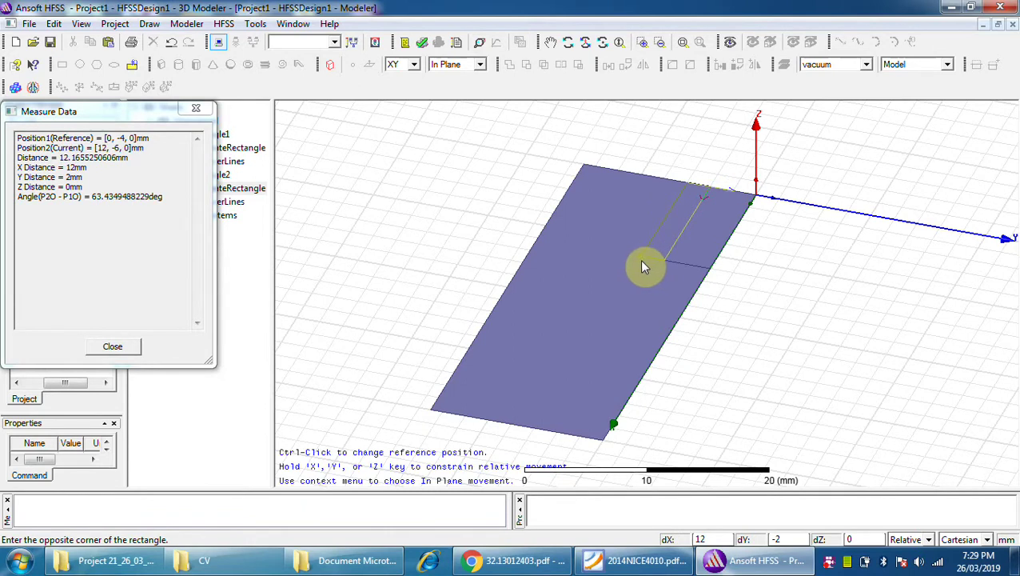
click(641, 261)
Set the third rectangle's YSize to -1 mm and XSize to 9 mm.
double_click(240, 230)
click(367, 276)
click(366, 274)
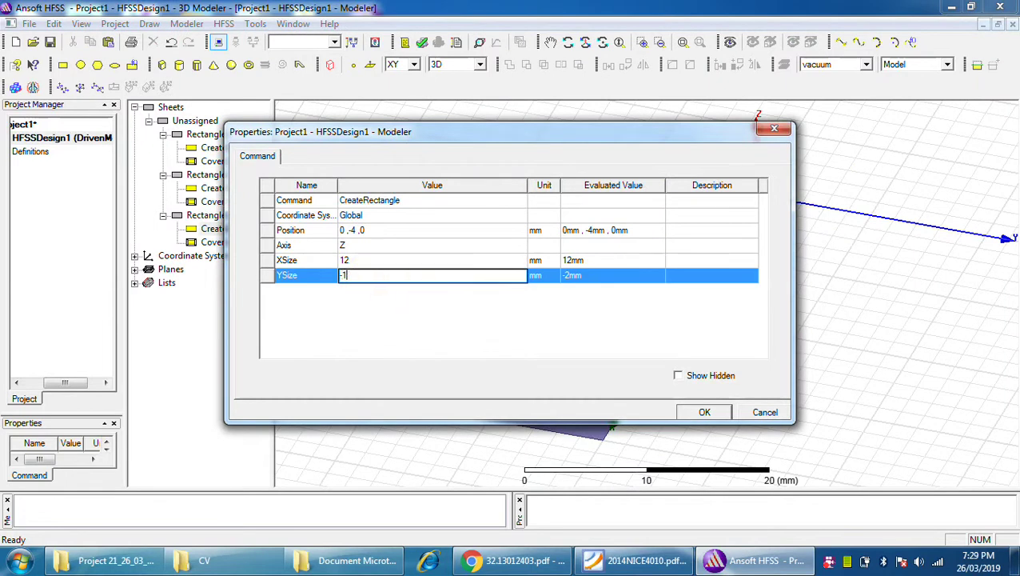
text(1)
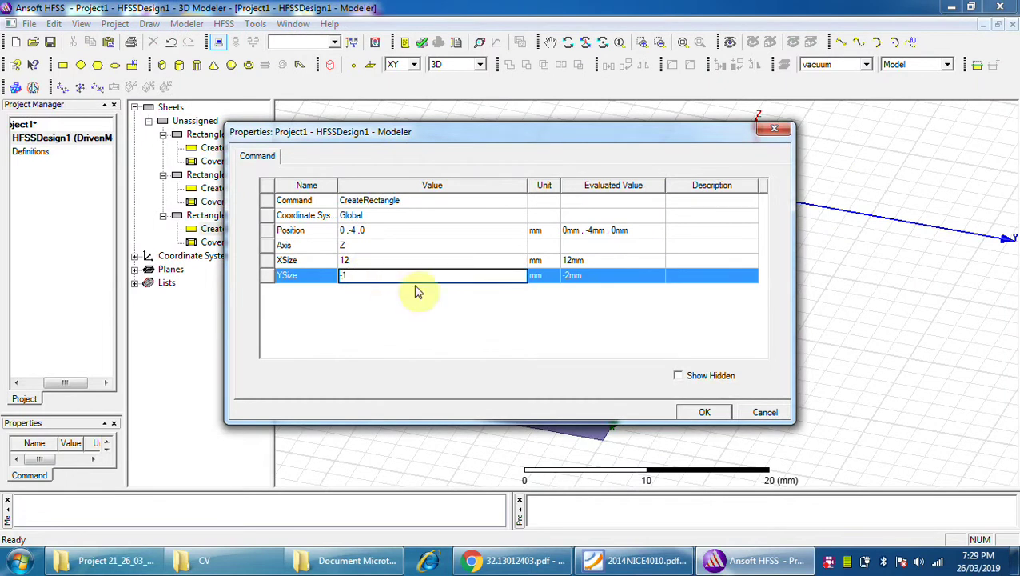
click(364, 261)
text(9)
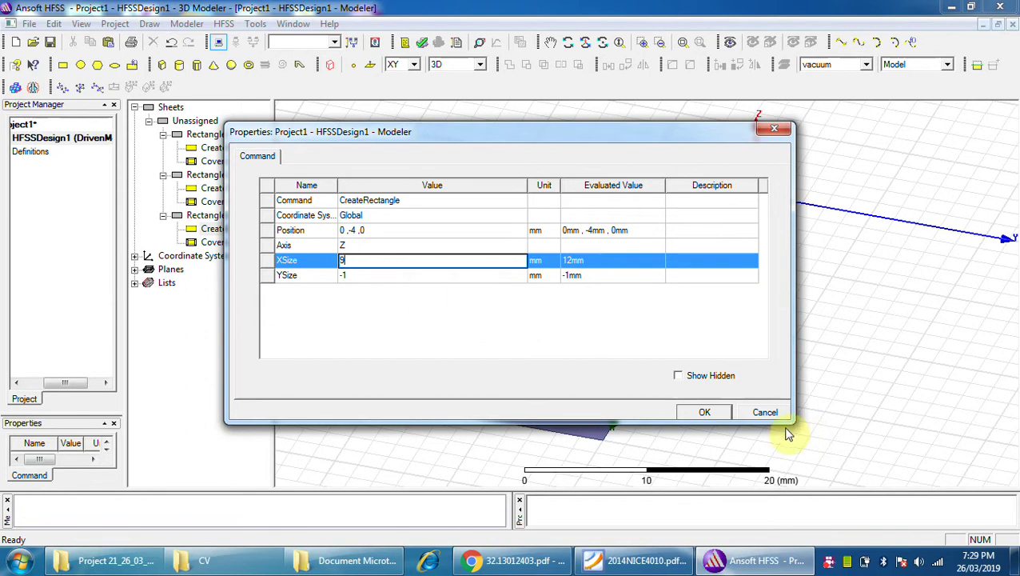
click(705, 412)
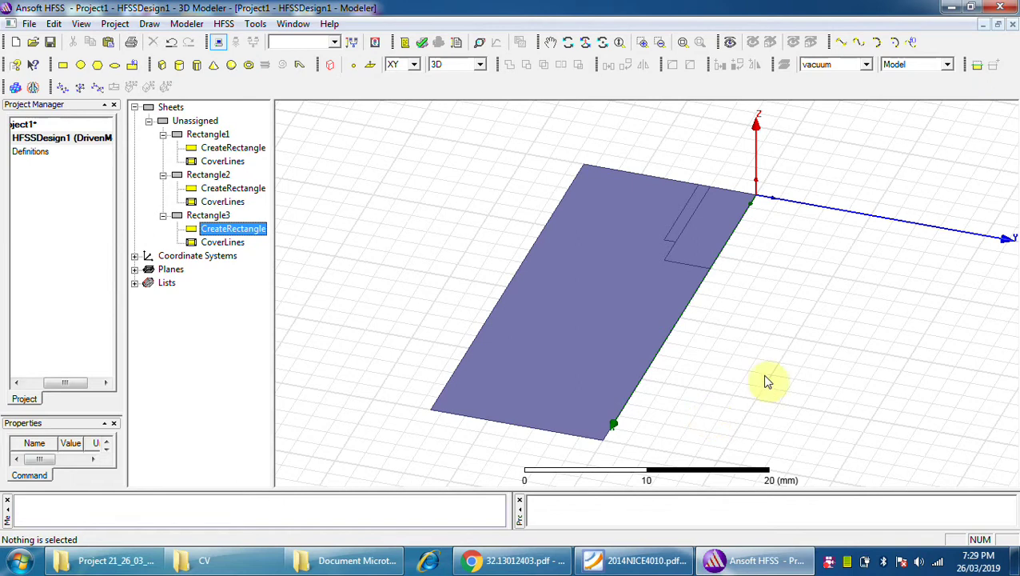
Draw a fourth rectangle about 2 mm by 7 mm along the large sheet's short edge, starting at position 0, -5, 0.
click(60, 68)
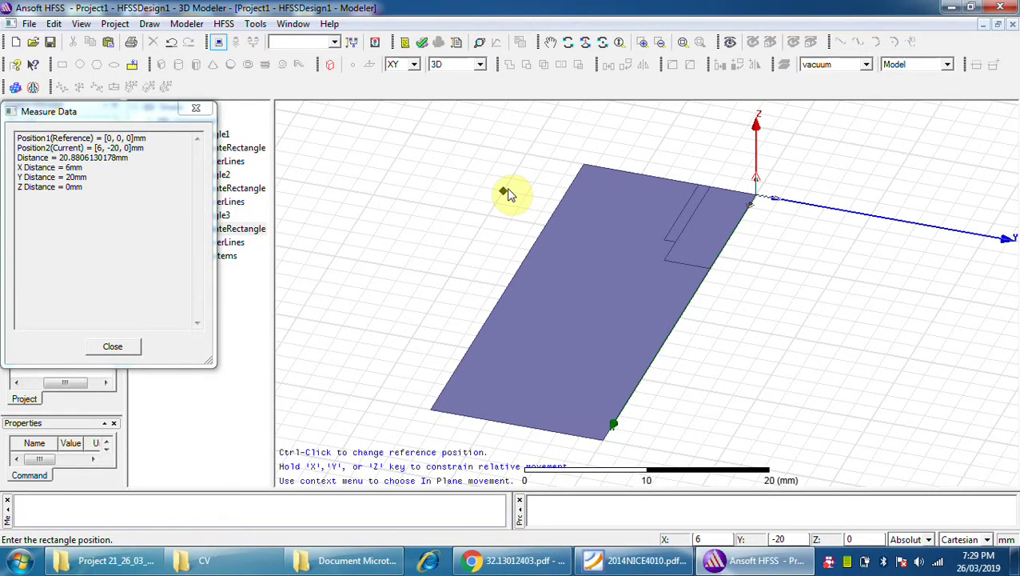
click(695, 186)
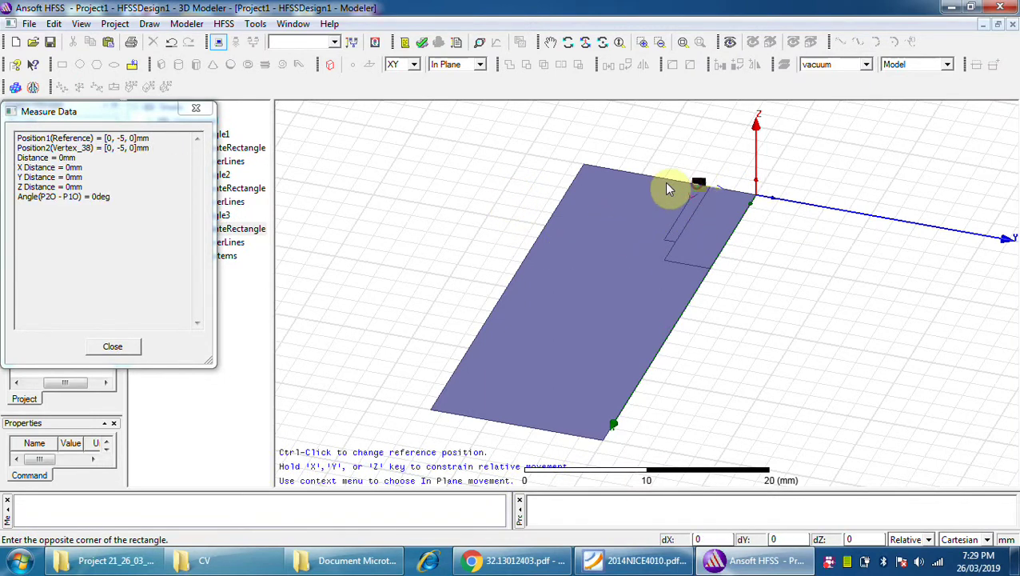
click(608, 190)
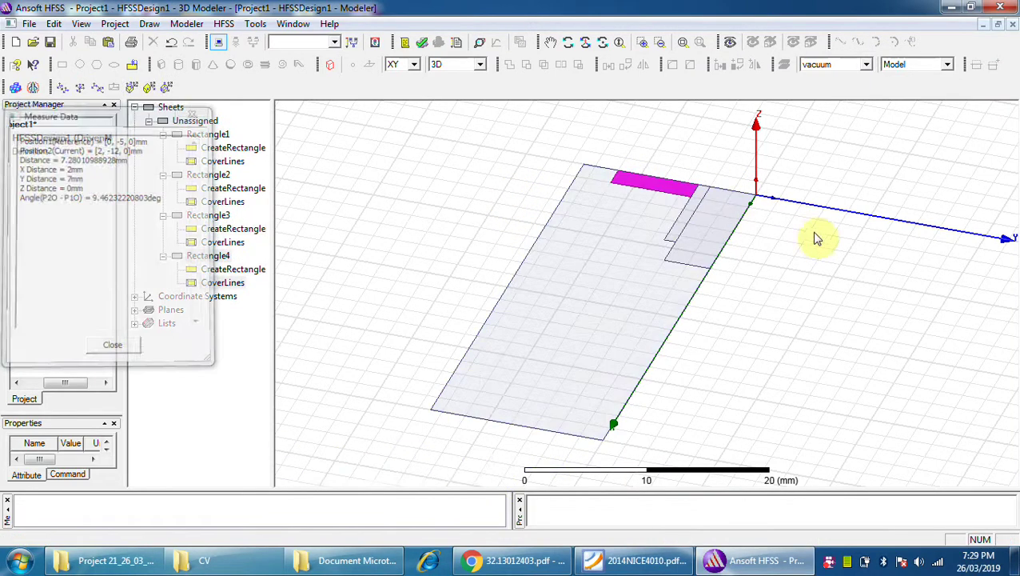
Set the fourth rectangle's XSize to 1 mm and YSize to -9 mm.
double_click(219, 272)
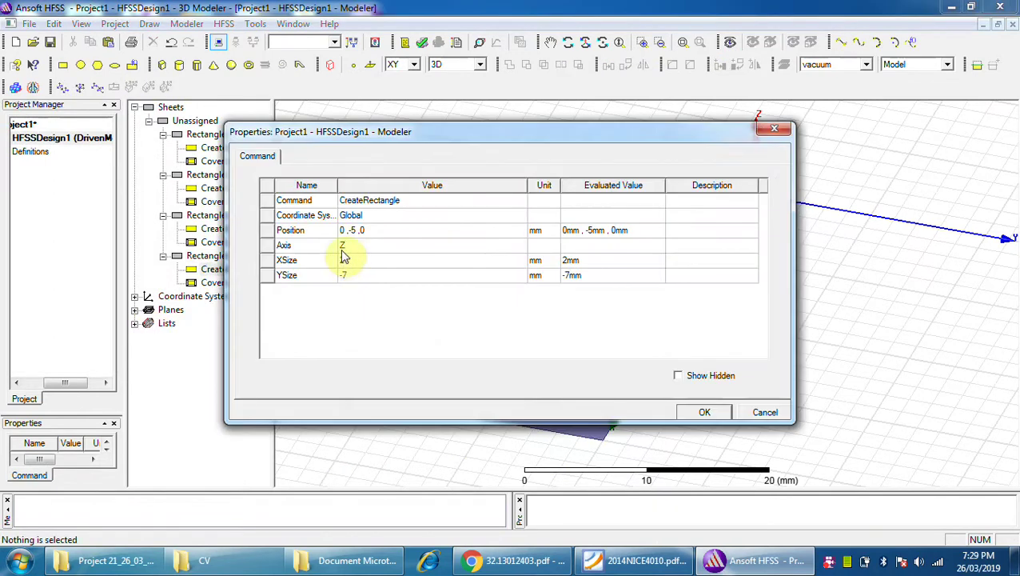
click(356, 262)
text(1)
click(373, 275)
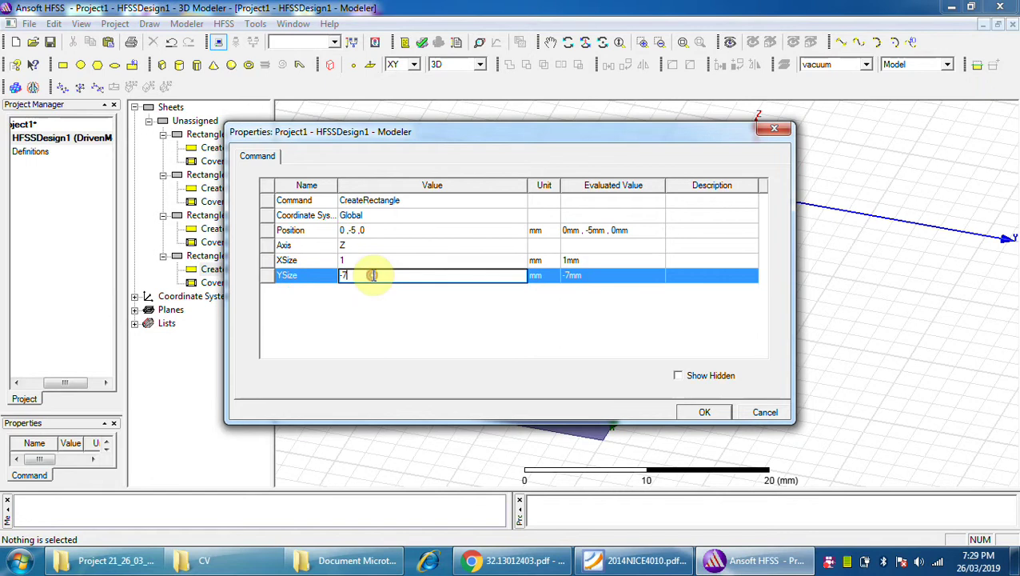
text(-9)
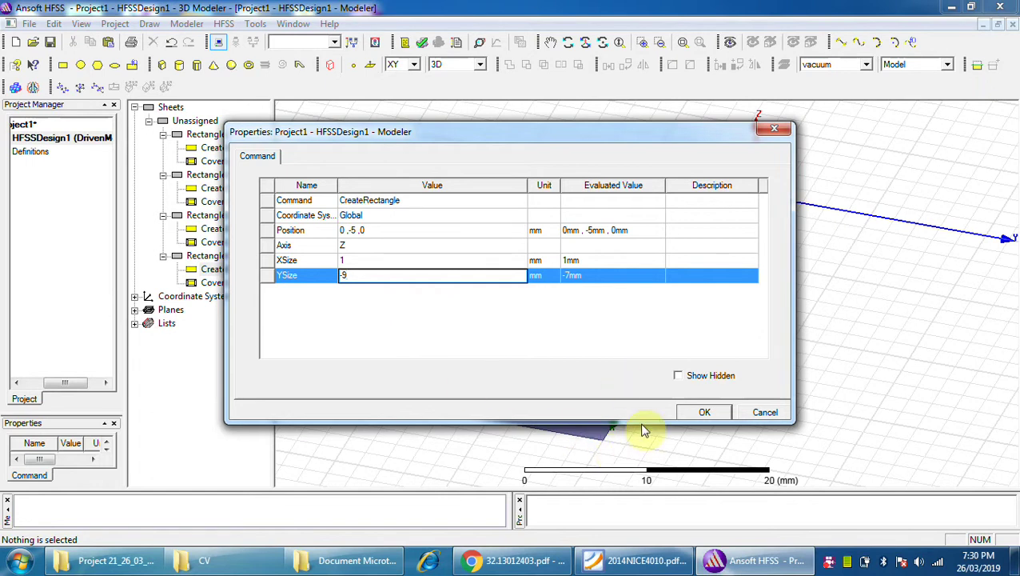
click(689, 413)
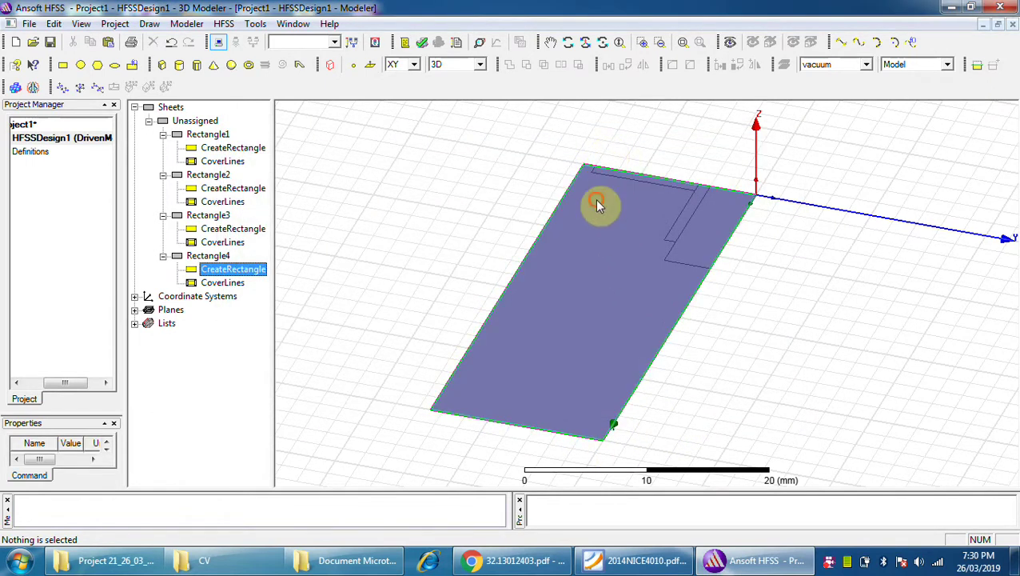
Draw a fifth rectangle about 40 mm by 3 mm along the large sheet's outer long edge, starting at position 0, -15, 0.
click(592, 177)
scroll(595, 174, up, 3)
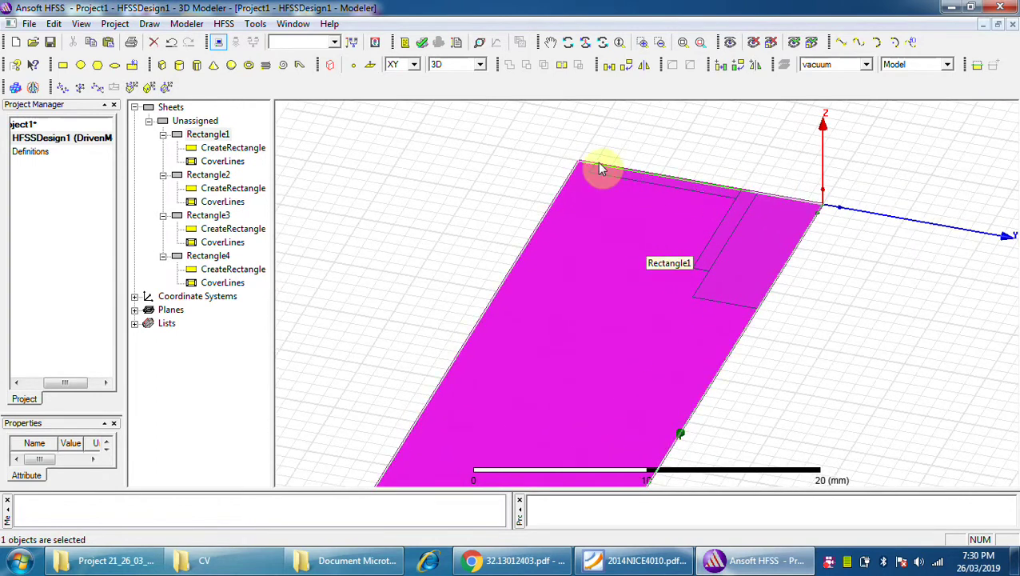
click(64, 65)
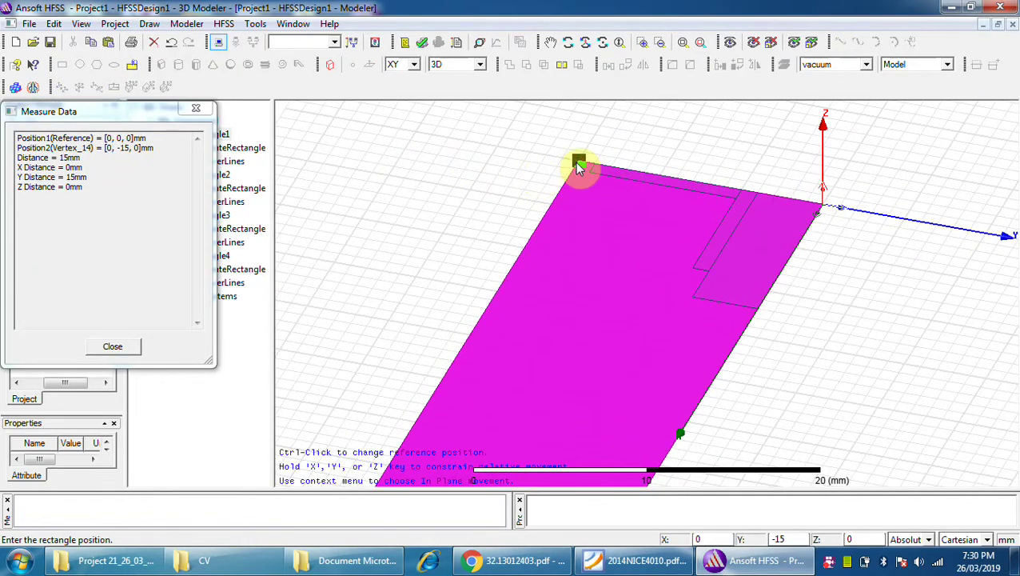
click(579, 165)
scroll(584, 209, down, 2)
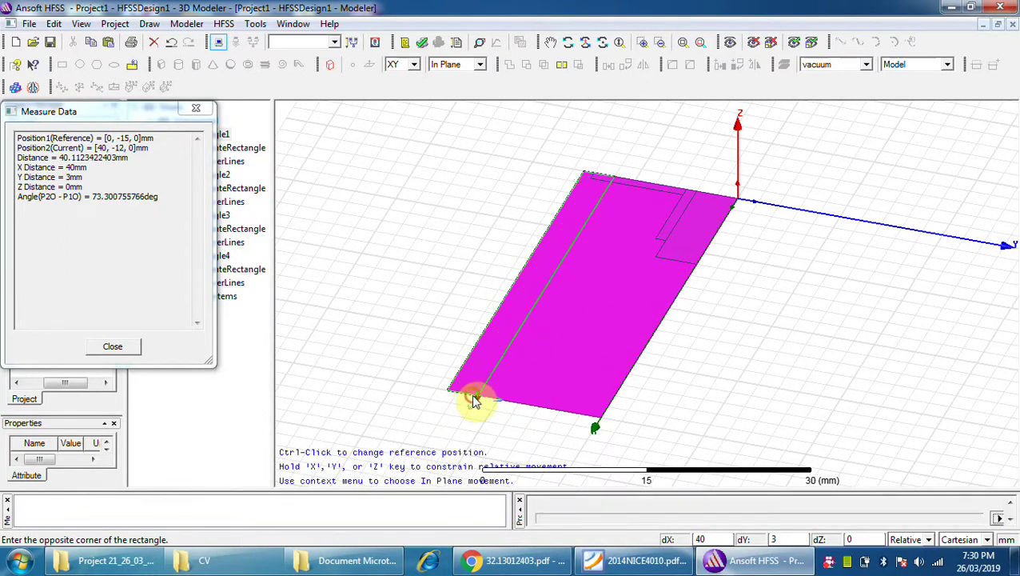
click(474, 400)
Set the fifth rectangle's YSize to 2 mm.
double_click(217, 310)
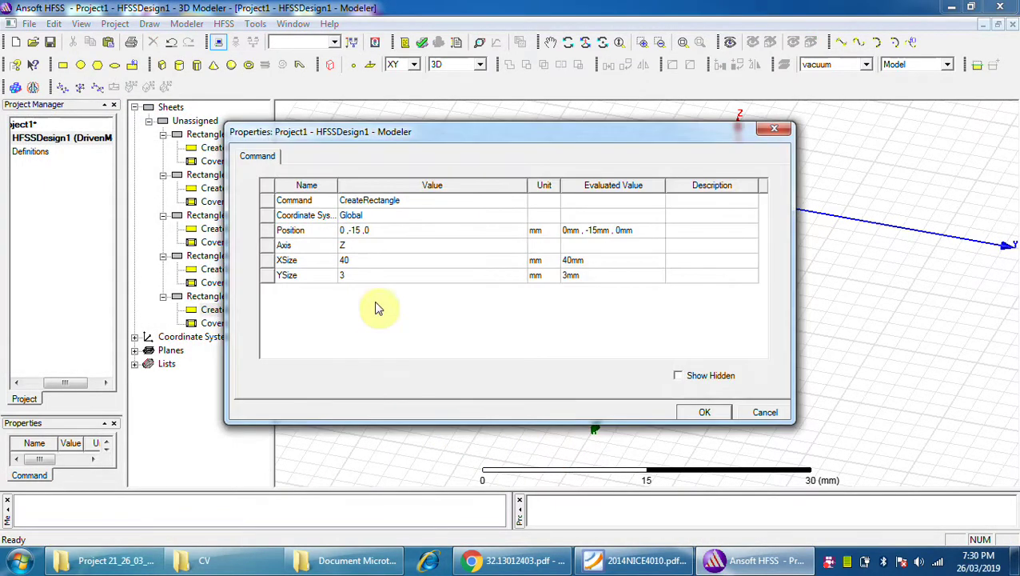
click(363, 274)
text(2)
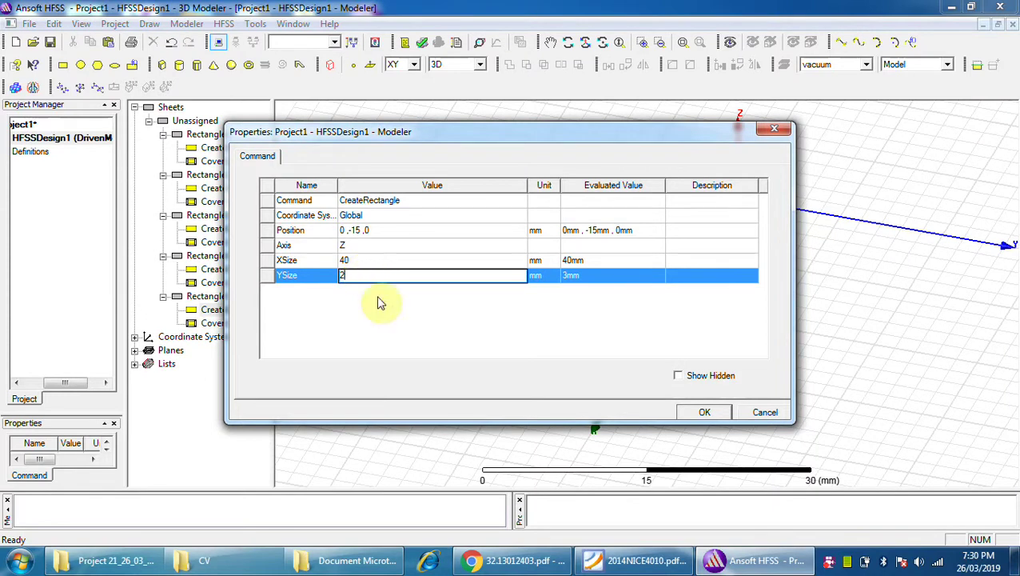
click(706, 411)
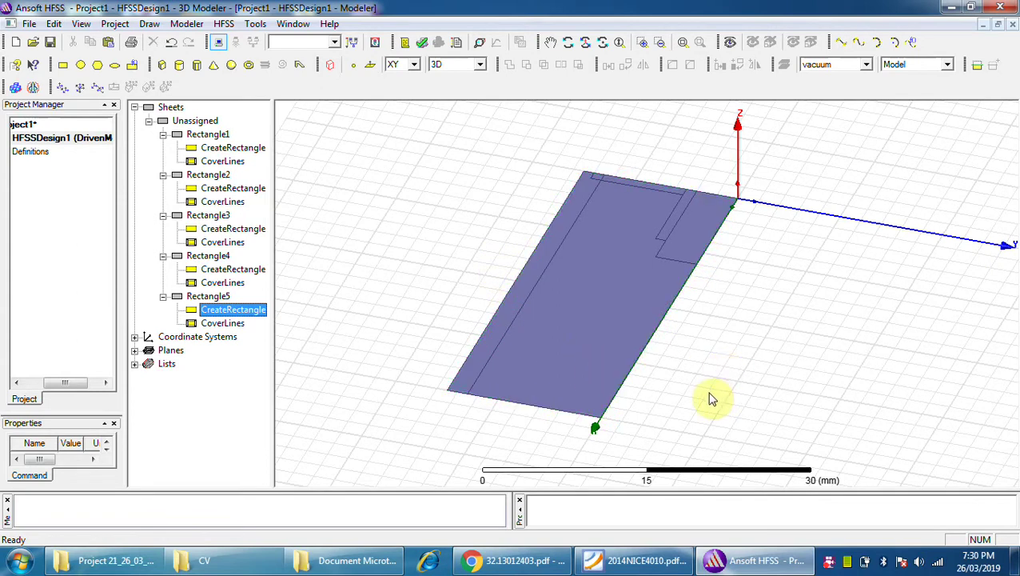
click(668, 403)
scroll(544, 421, up, 2)
scroll(542, 420, up, 1)
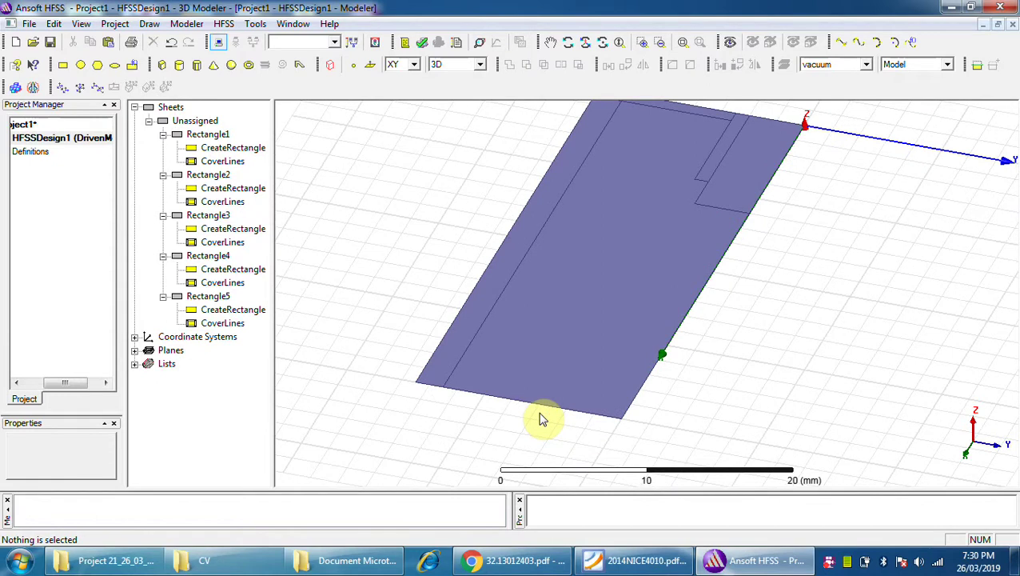
Draw a sixth rectangle about 2 mm by 7 mm along the large sheet's far short edge, starting at position 40, -13, 0.
click(63, 64)
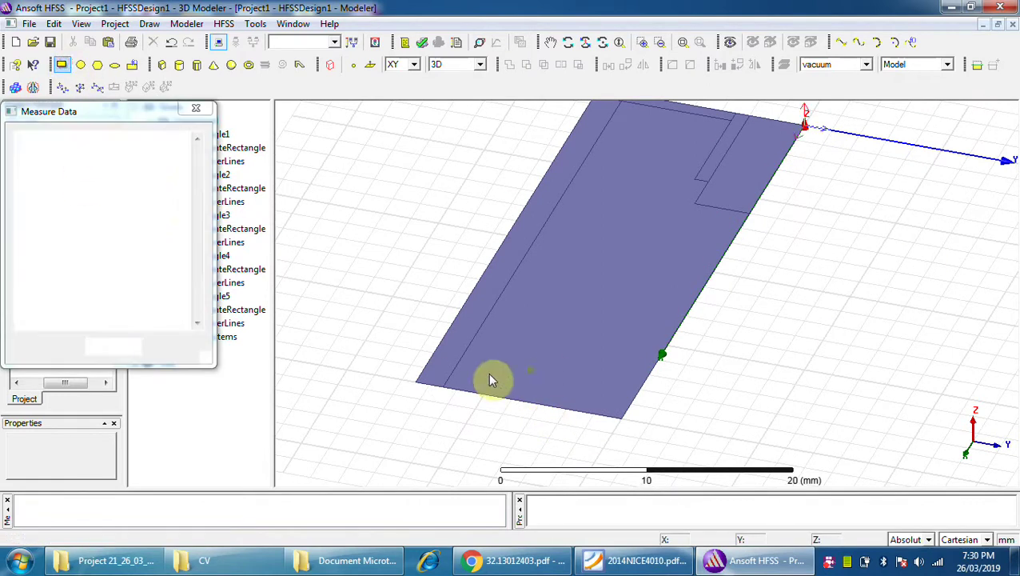
click(442, 385)
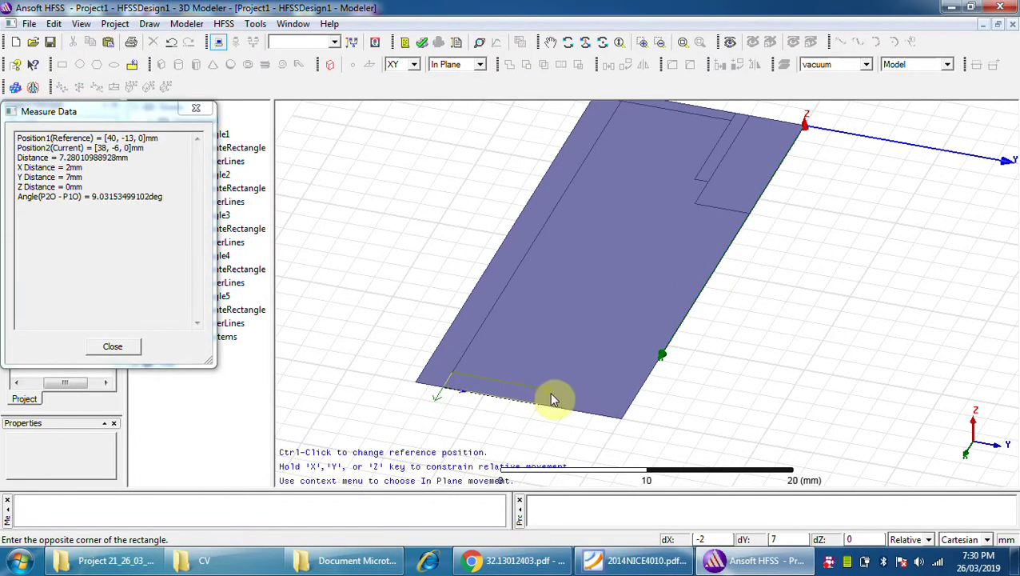
click(550, 395)
Set the sixth rectangle's YSize to 9 mm and XSize to -1 mm.
click(222, 353)
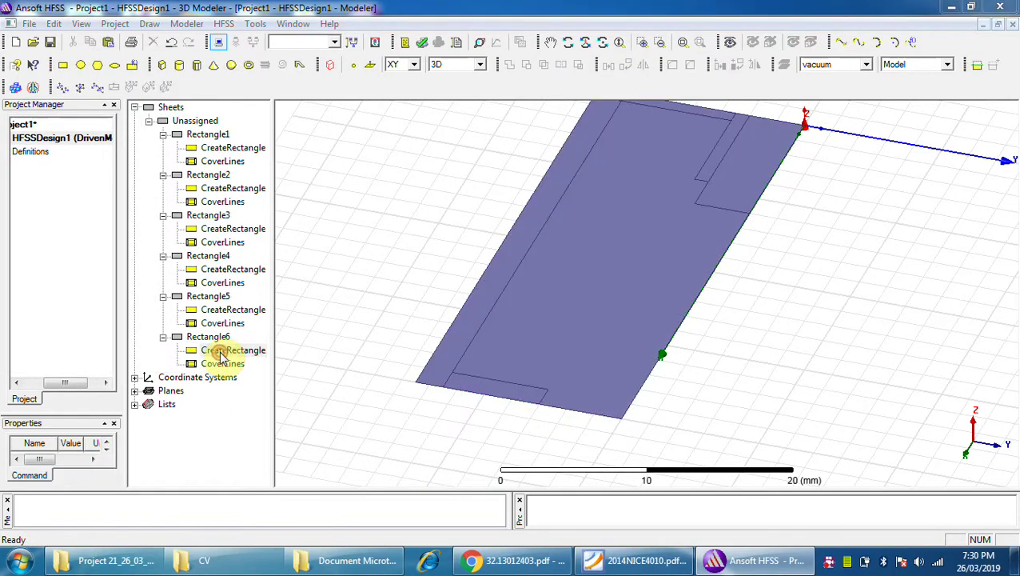
double_click(222, 353)
click(364, 273)
text(9)
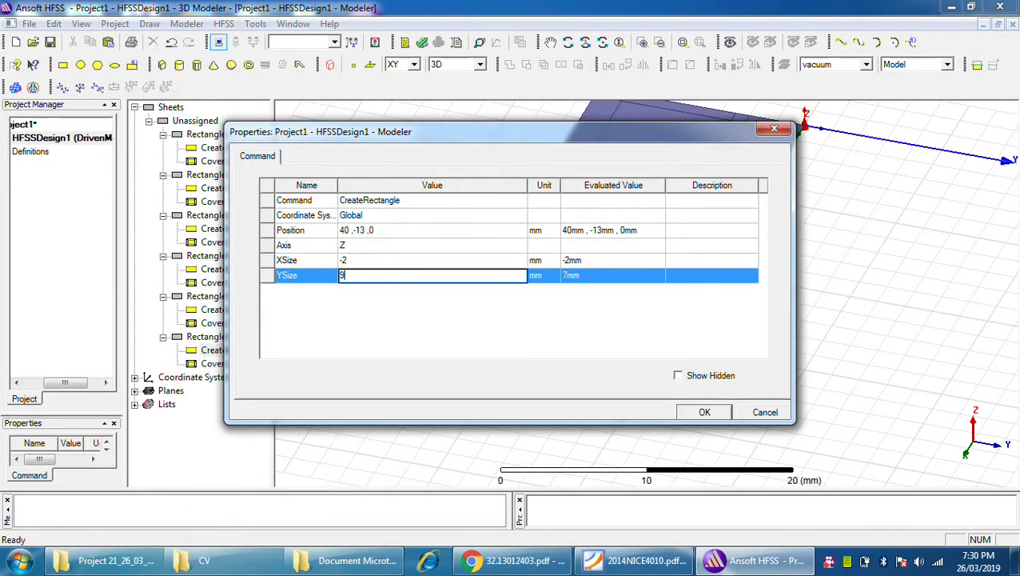
click(354, 260)
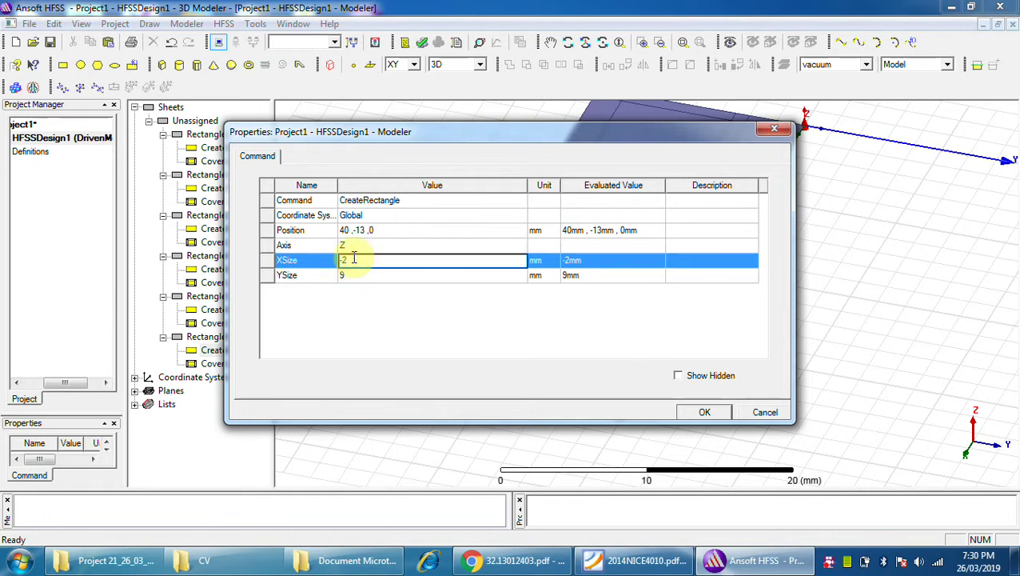
text(-1)
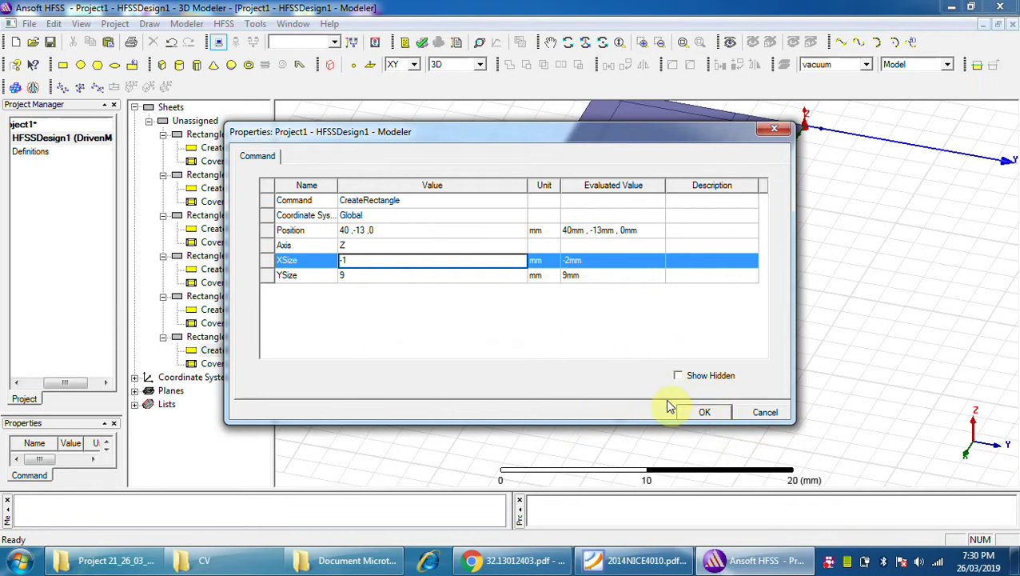
click(701, 412)
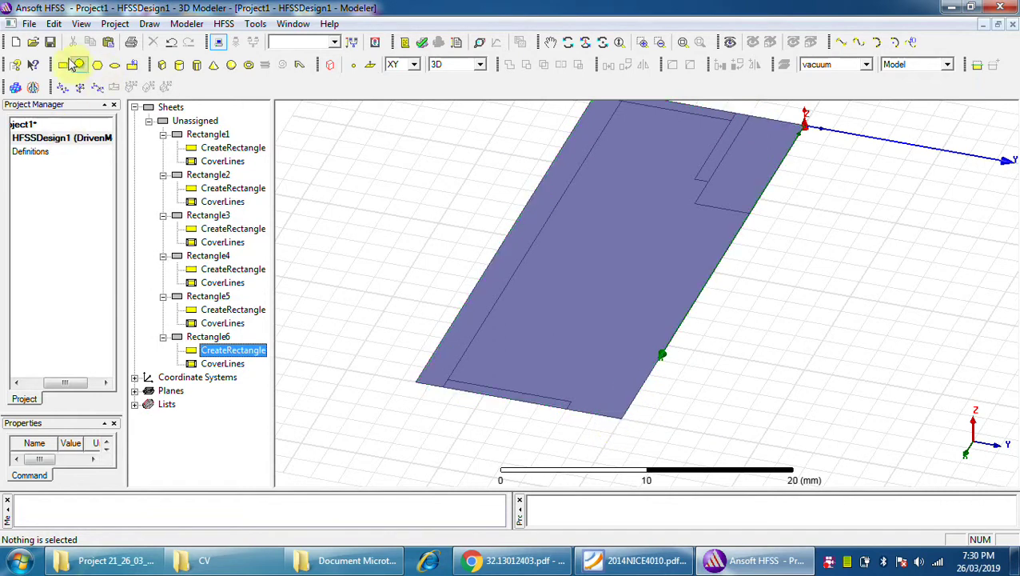
Draw a seventh rectangle about 9 mm by 1 mm running inward from the far short edge, starting at position 40, -4, 0.
click(62, 64)
scroll(588, 403, up, 2)
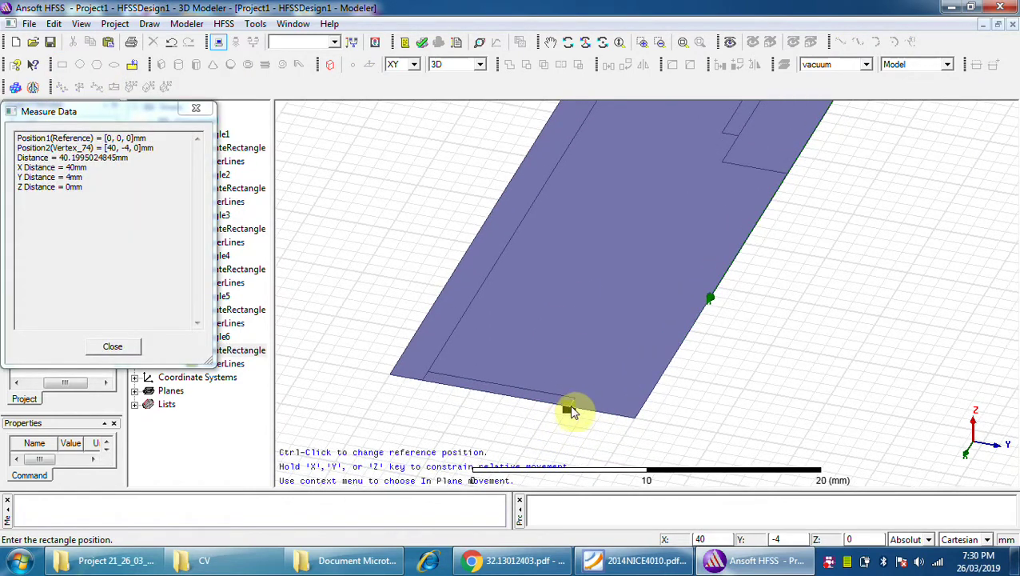
click(568, 407)
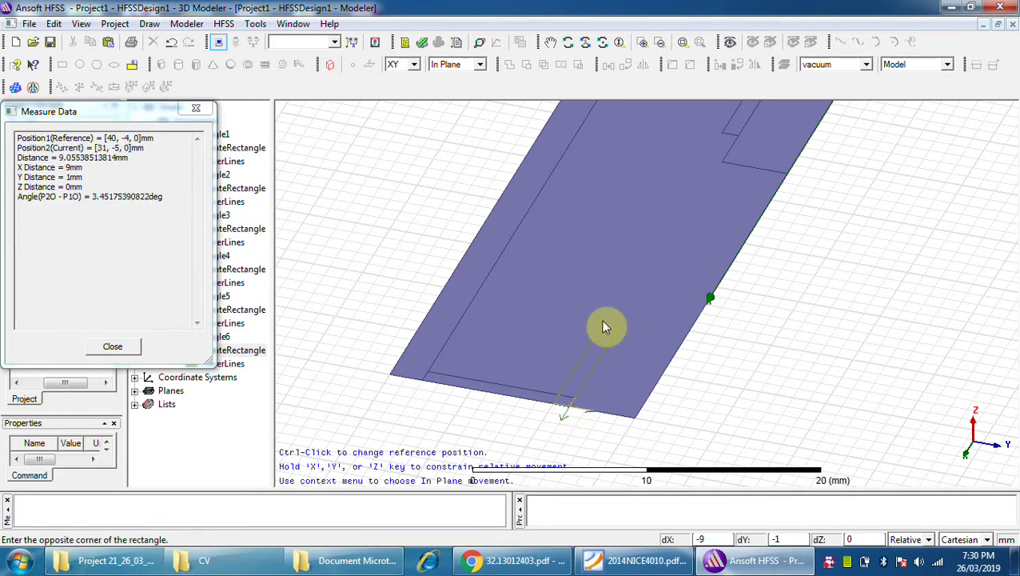
click(602, 322)
Set the seventh rectangle's XSize to -6 mm.
double_click(231, 391)
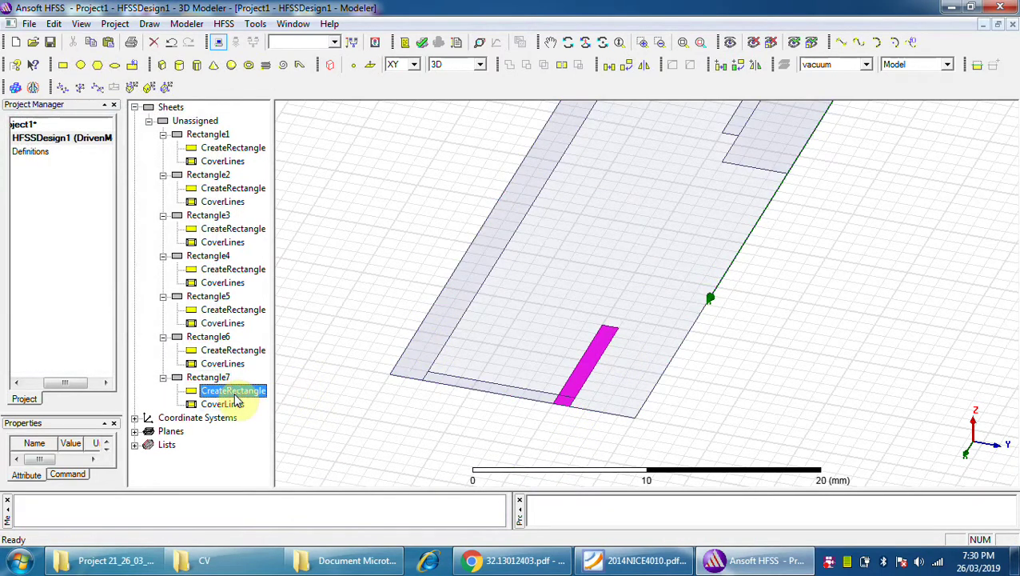
click(362, 259)
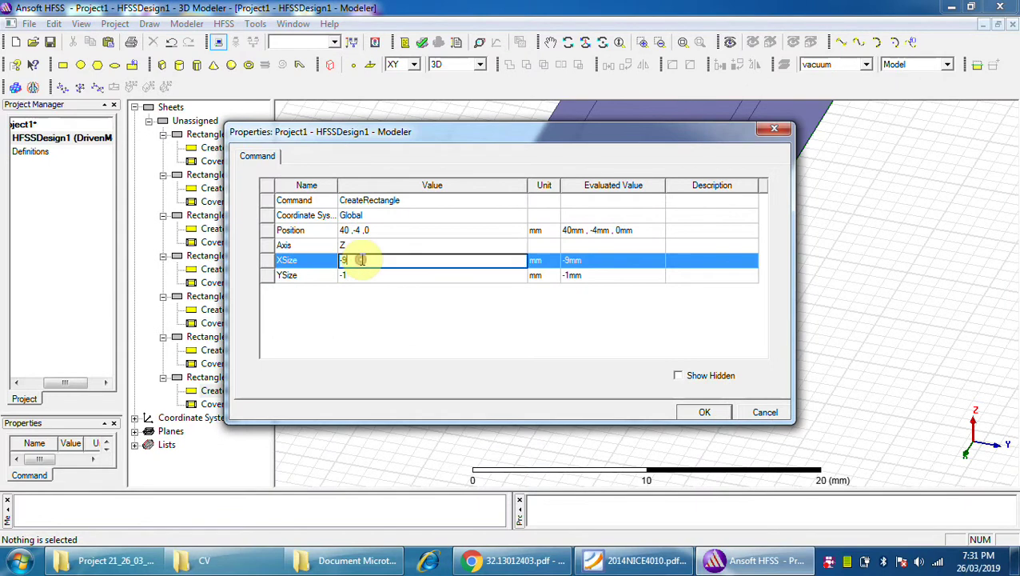
text(-6)
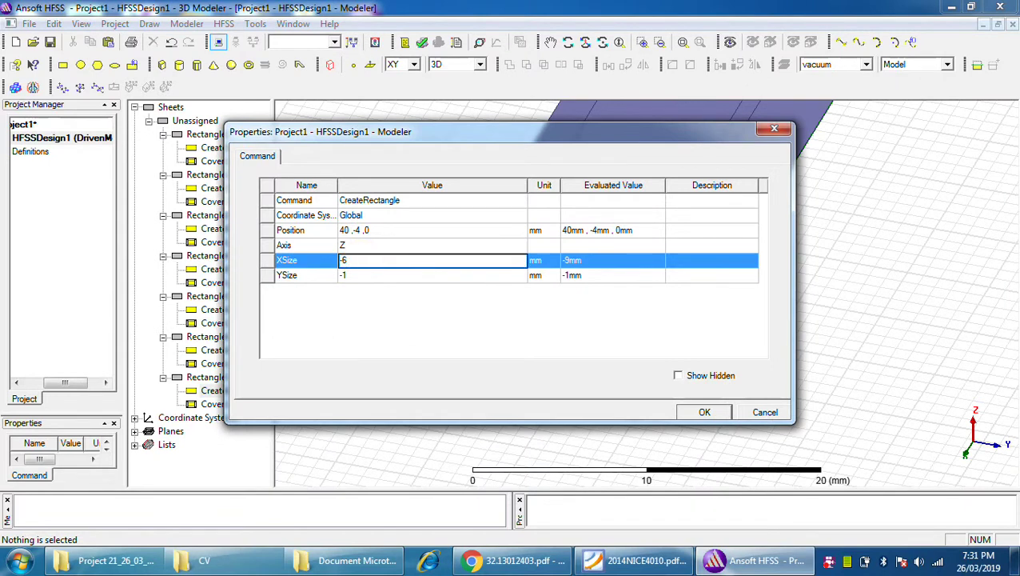
click(703, 412)
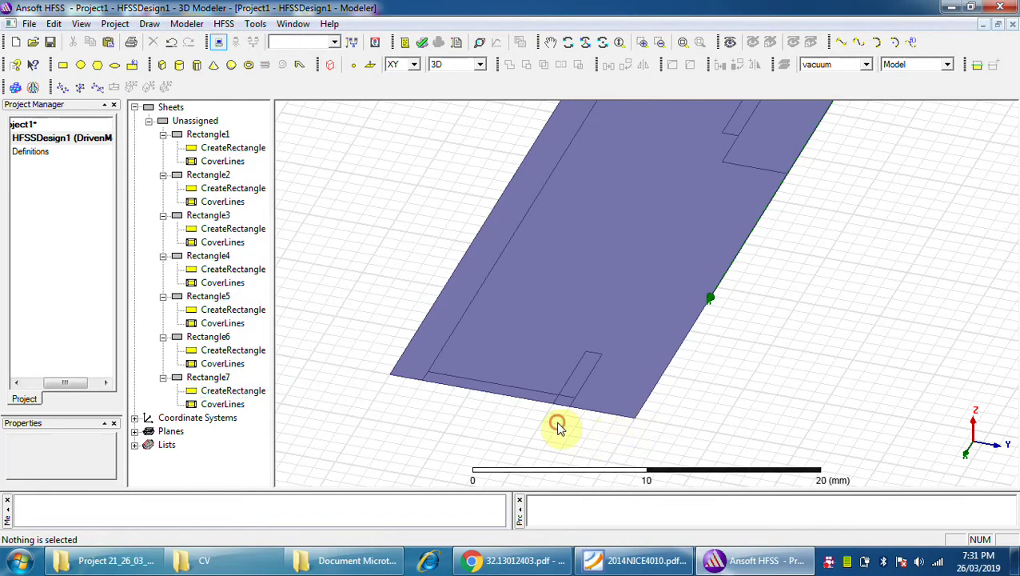
Draw an eighth rectangle about 18 mm by 1 mm beside the long edge strip, starting at position 1, -13, 0.
scroll(677, 396, down, 2)
click(786, 188)
scroll(709, 244, up, 2)
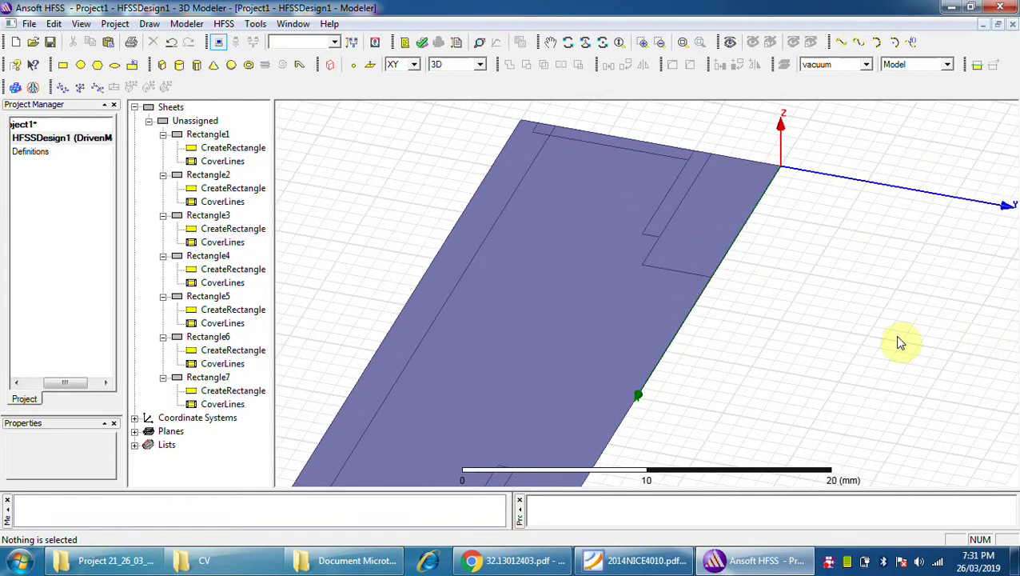
click(63, 64)
click(550, 137)
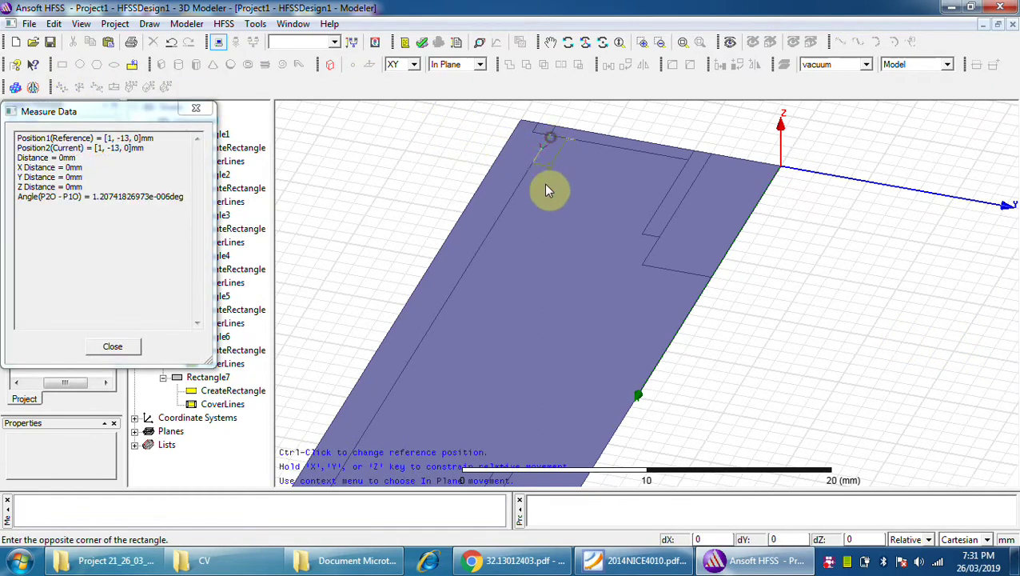
click(457, 307)
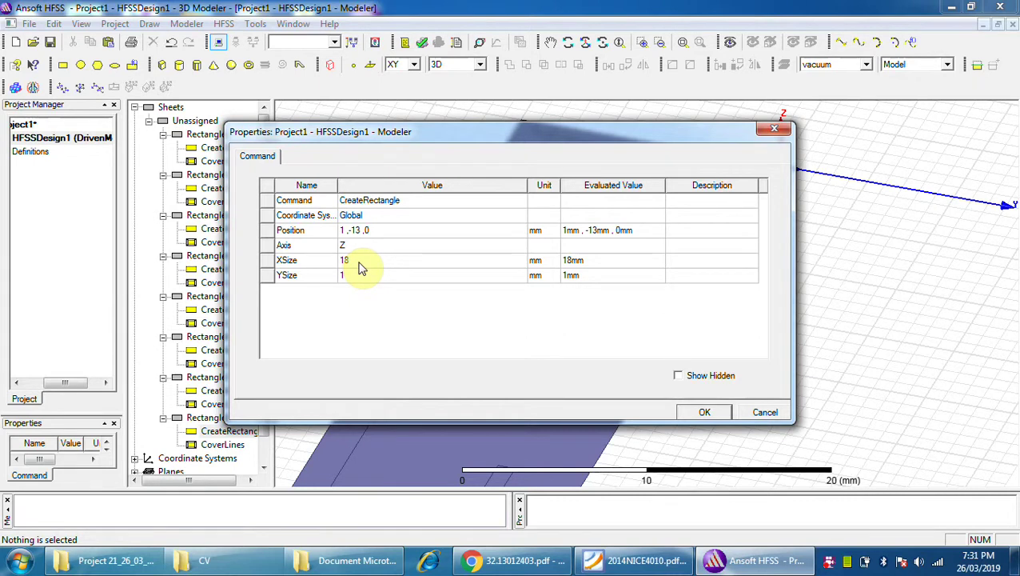
Set the eighth rectangle's XSize to 18.5 mm and YSize to 0.5 mm.
click(359, 262)
text(.5)
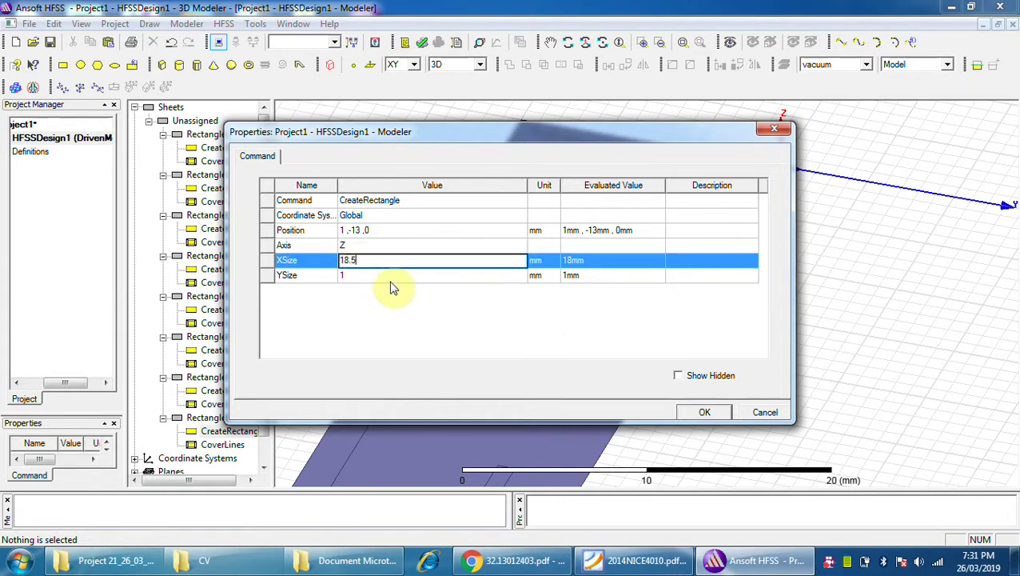
click(373, 277)
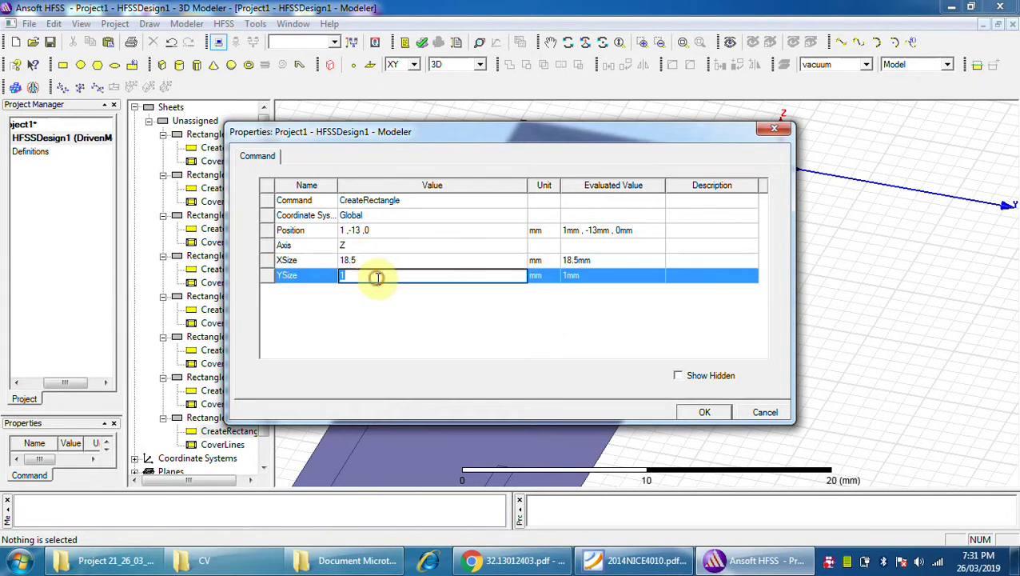
text(0.5)
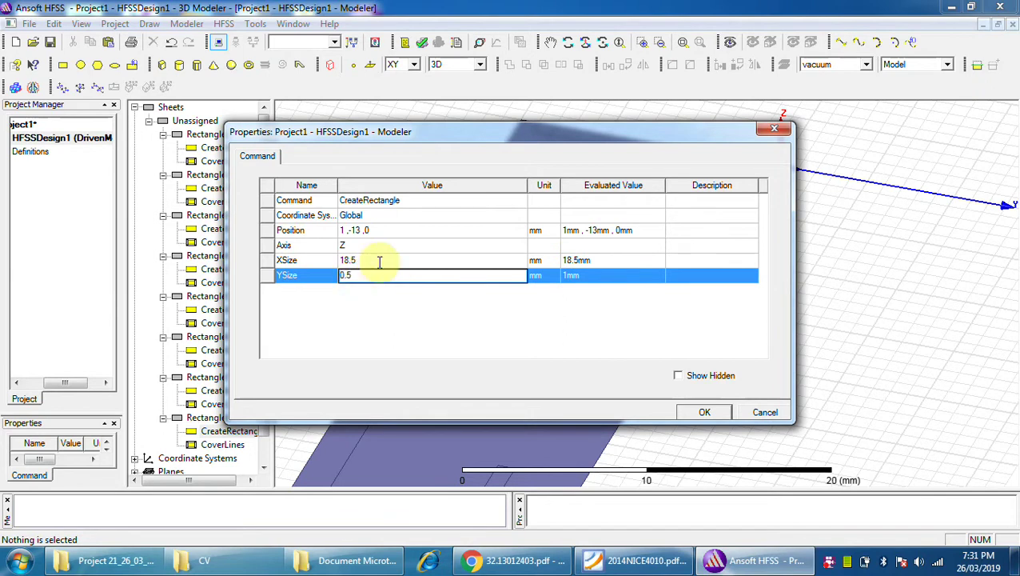
click(708, 412)
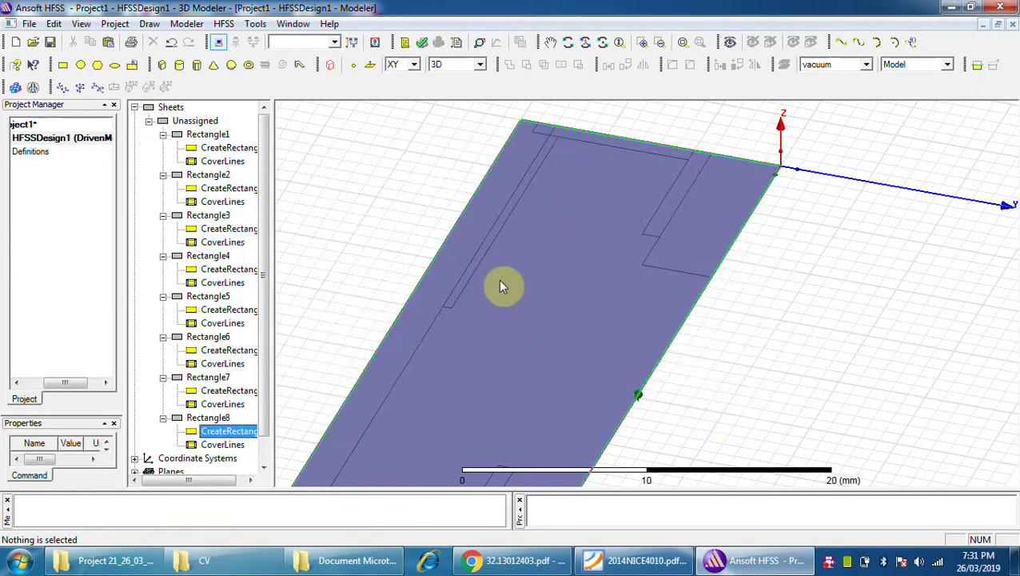
click(849, 347)
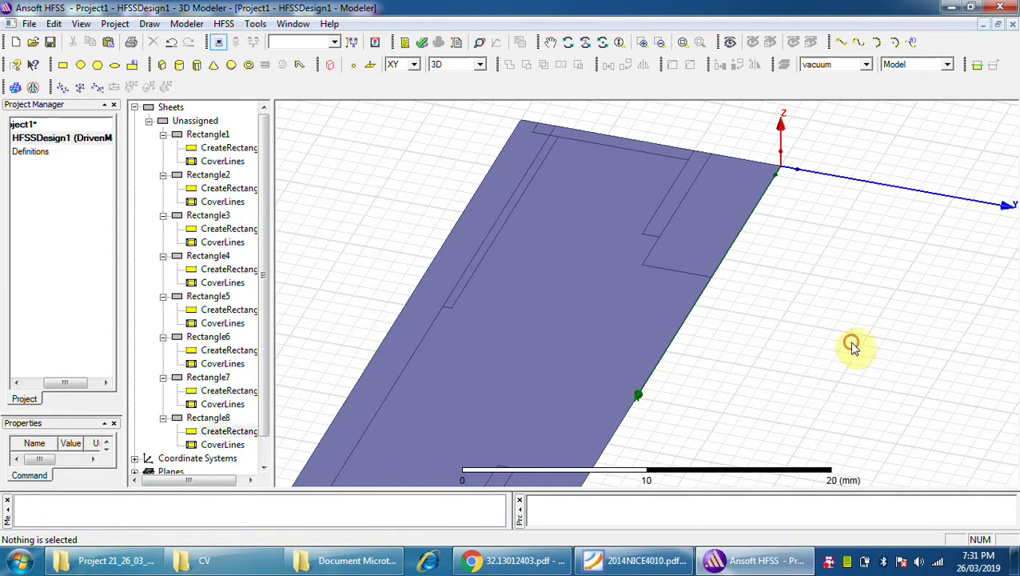
scroll(555, 155, up, 3)
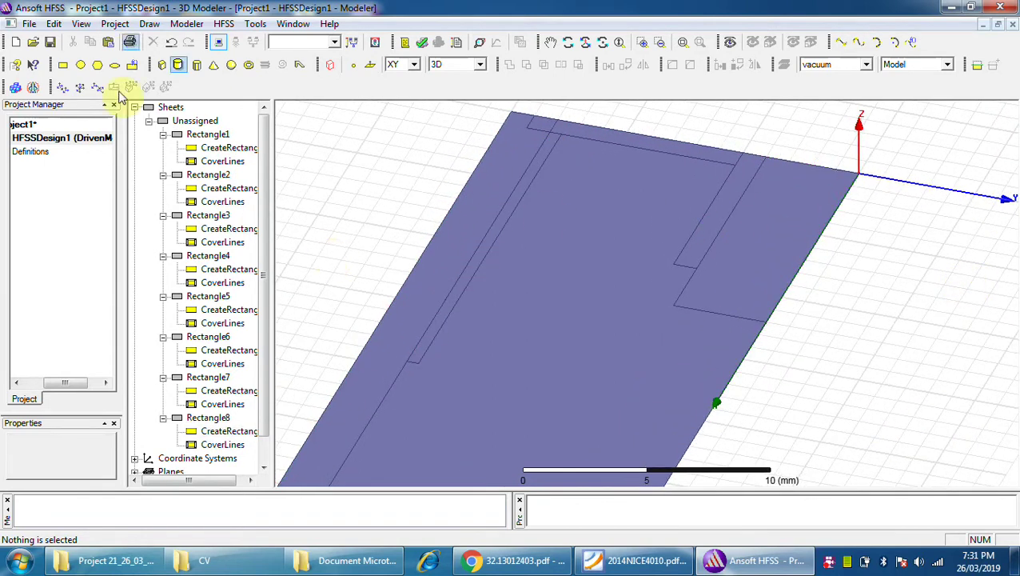
click(64, 65)
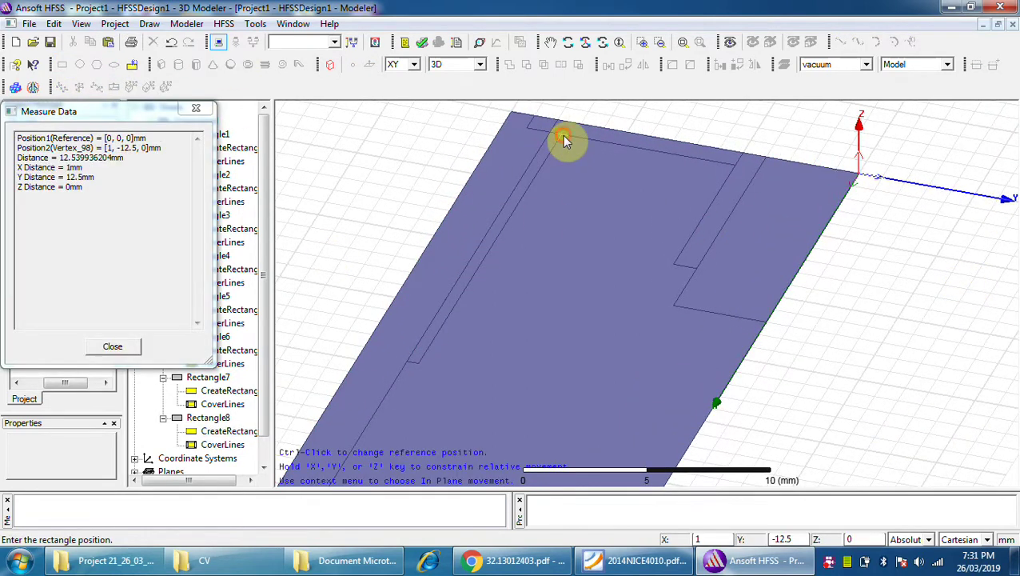
click(562, 142)
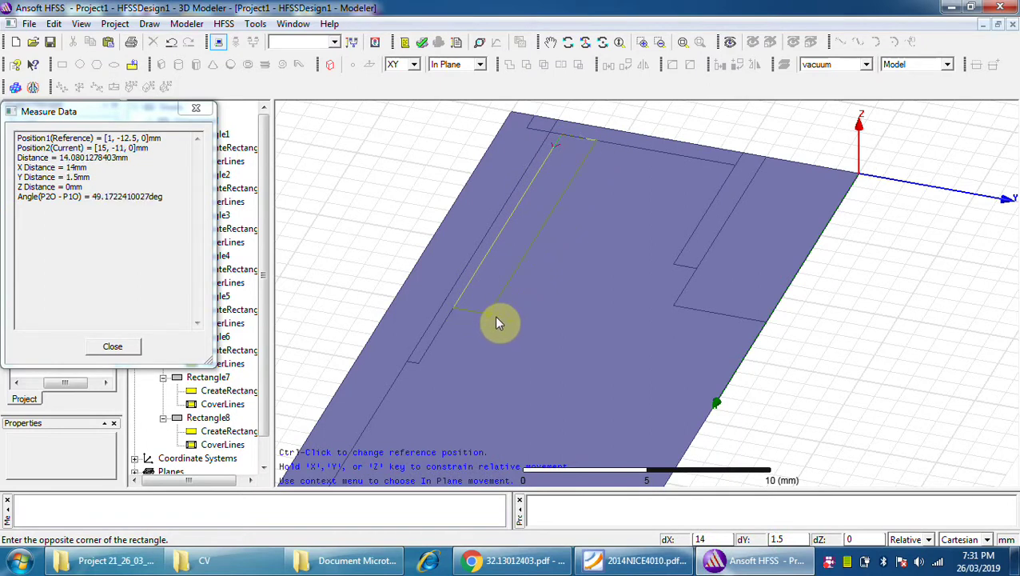
key(Escape)
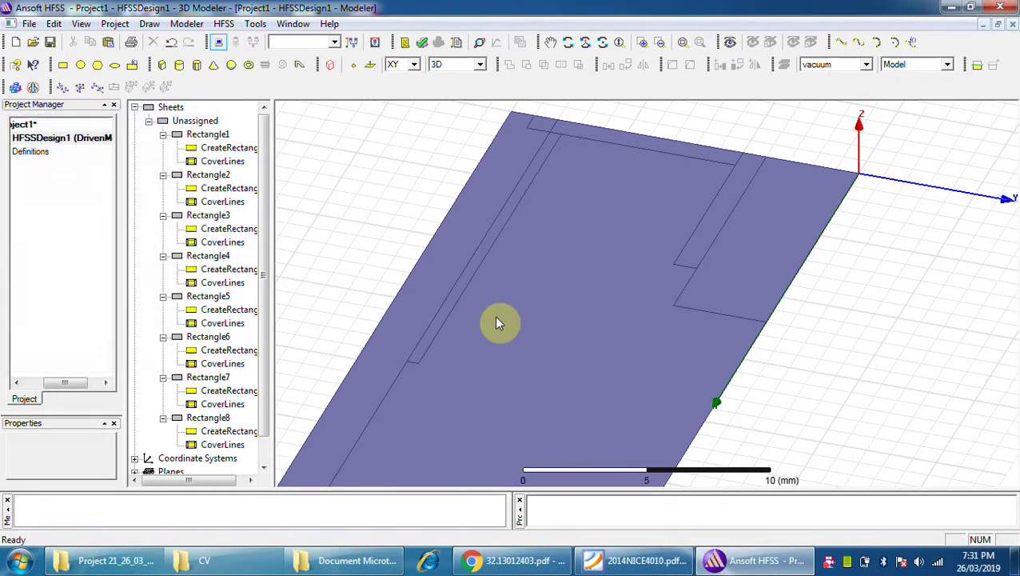
click(61, 65)
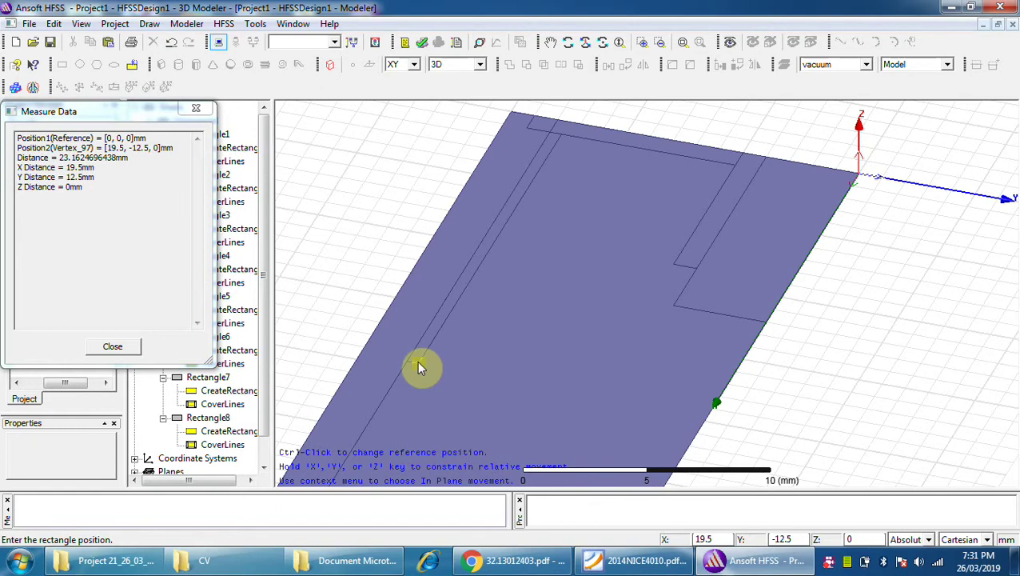
key(Escape)
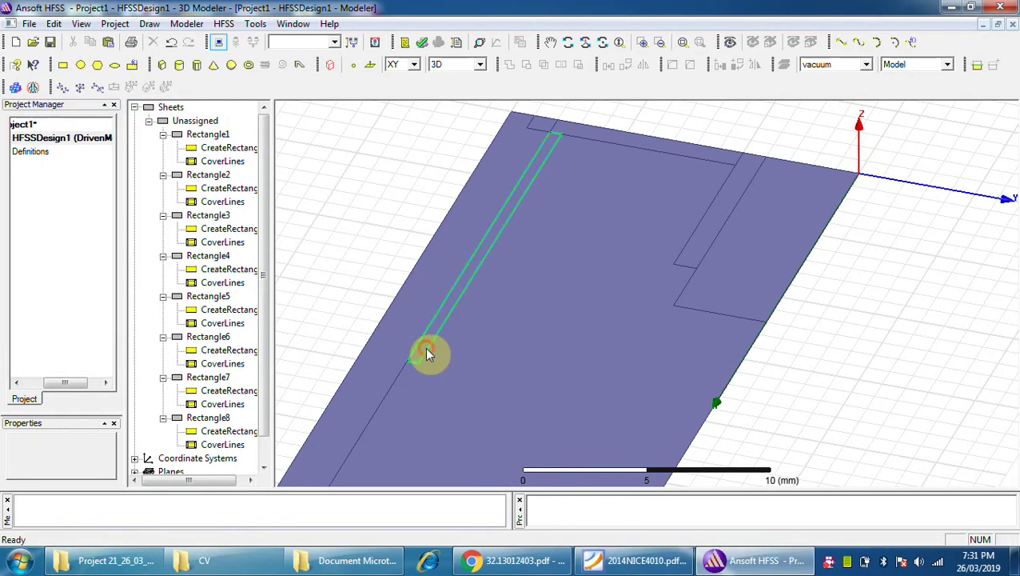
Set the eighth rectangle's XSize to 18.2 mm.
click(423, 356)
double_click(209, 431)
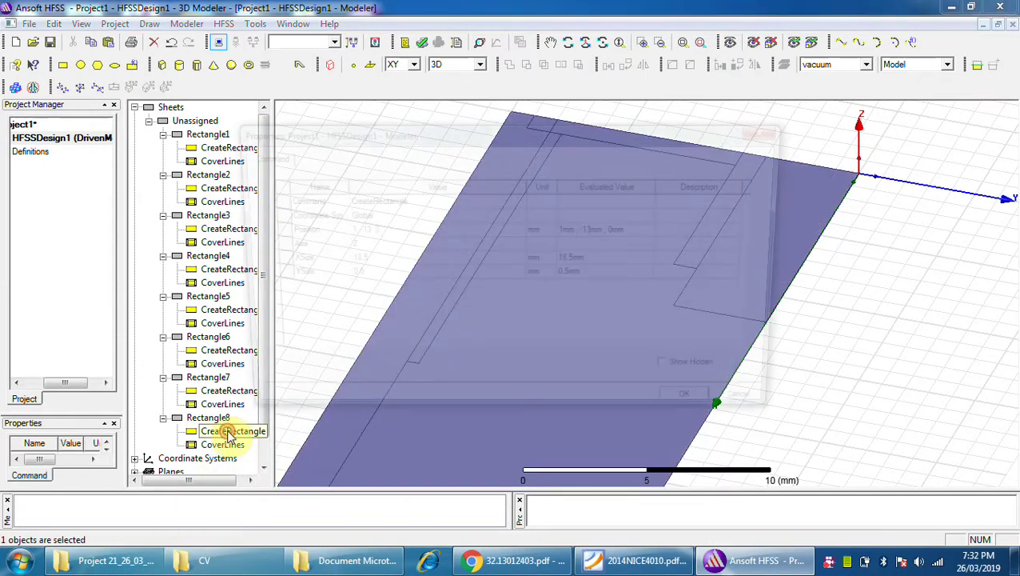
click(358, 260)
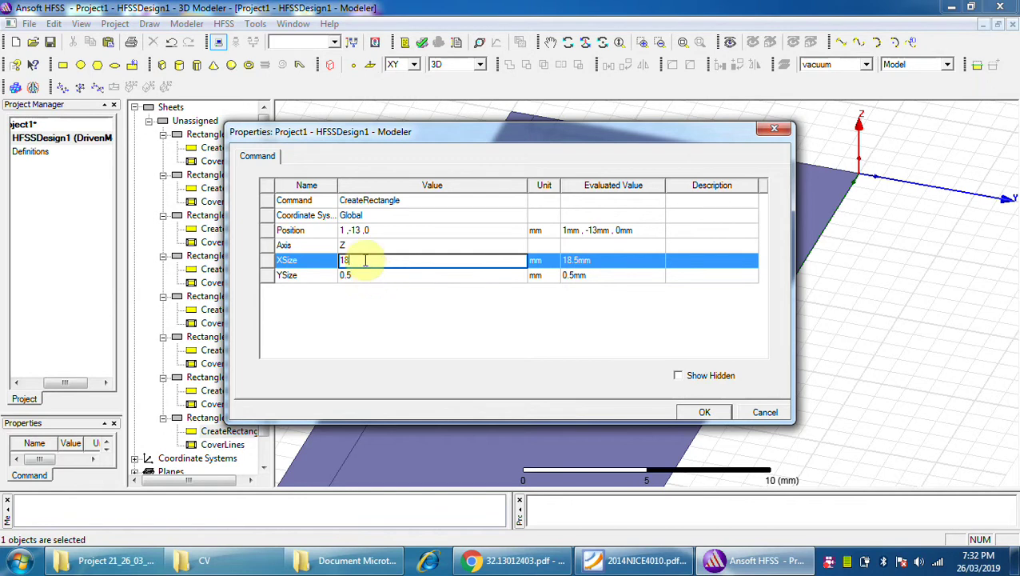
text(.2)
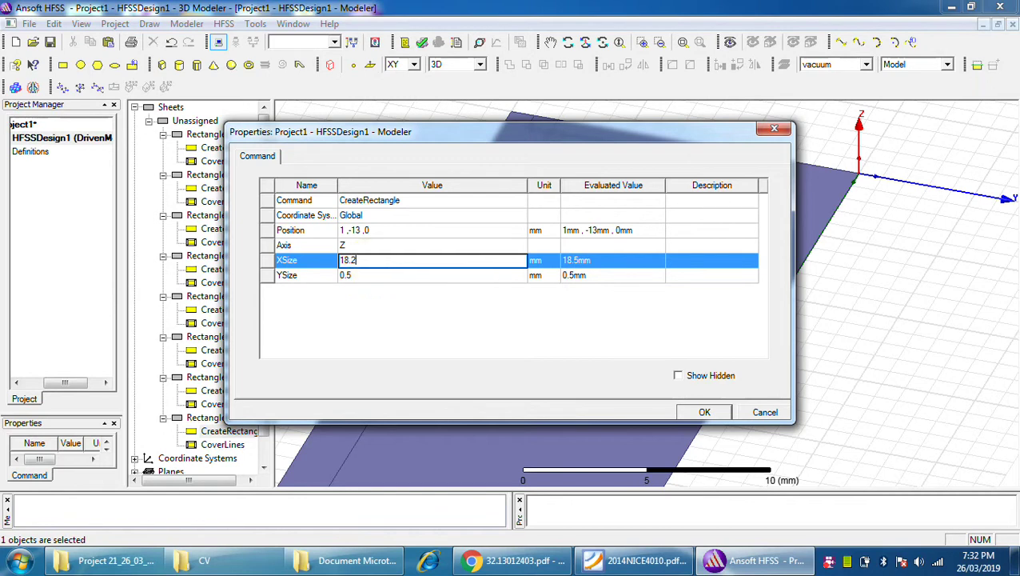
click(704, 412)
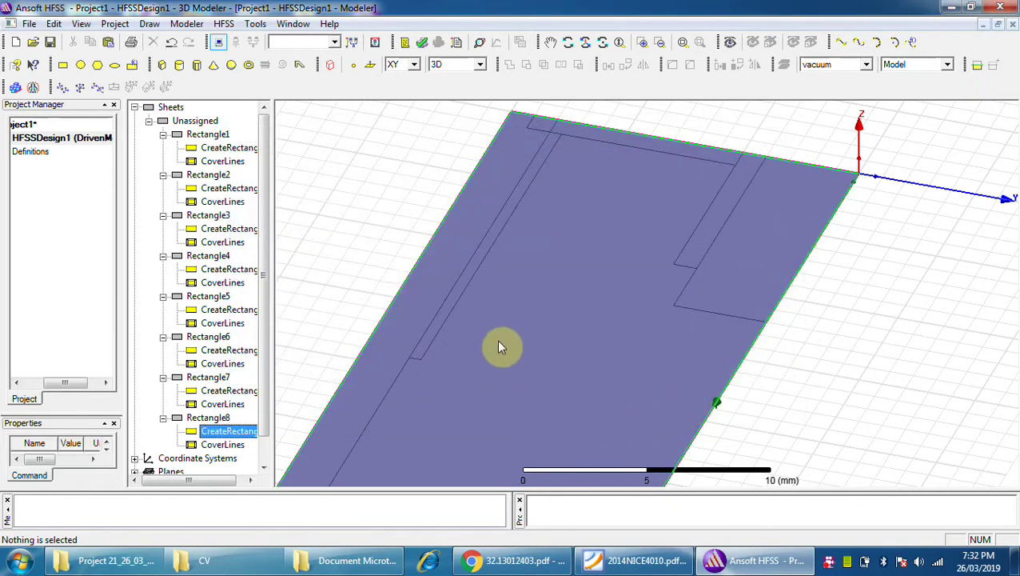
Draw a ninth rectangle about 17.2 mm by 0.5 mm alongside the eighth, starting at its inner end corner at position 19.2, -12.5, 0.
click(62, 64)
click(417, 361)
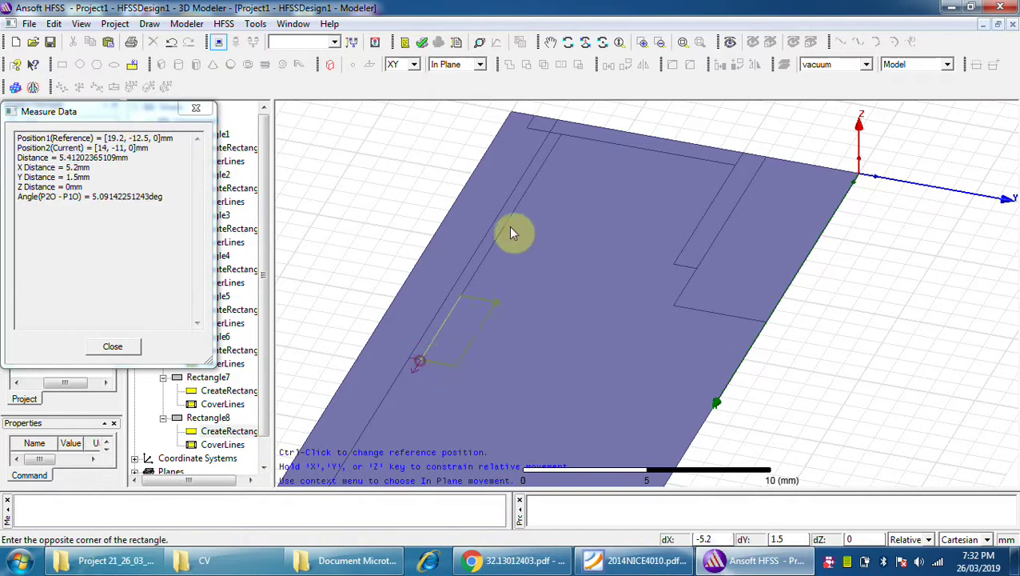
click(572, 156)
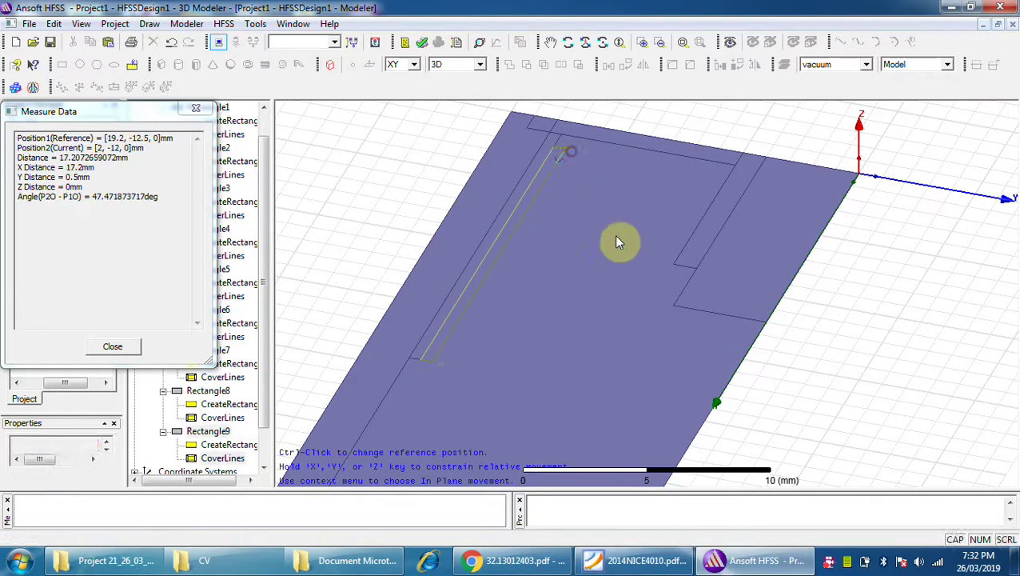
Set the ninth rectangle's XSize to -18 mm.
double_click(234, 446)
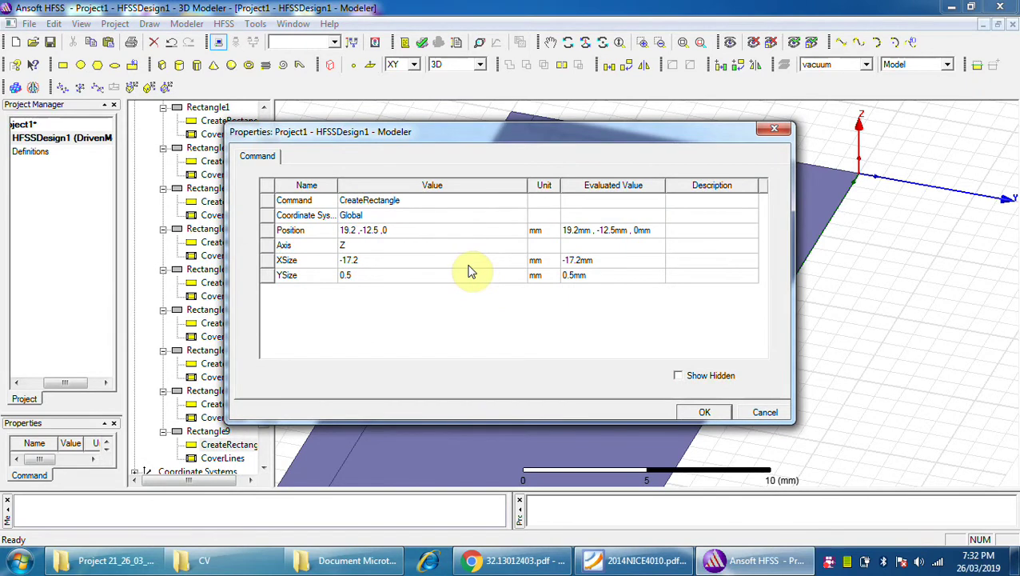
click(372, 259)
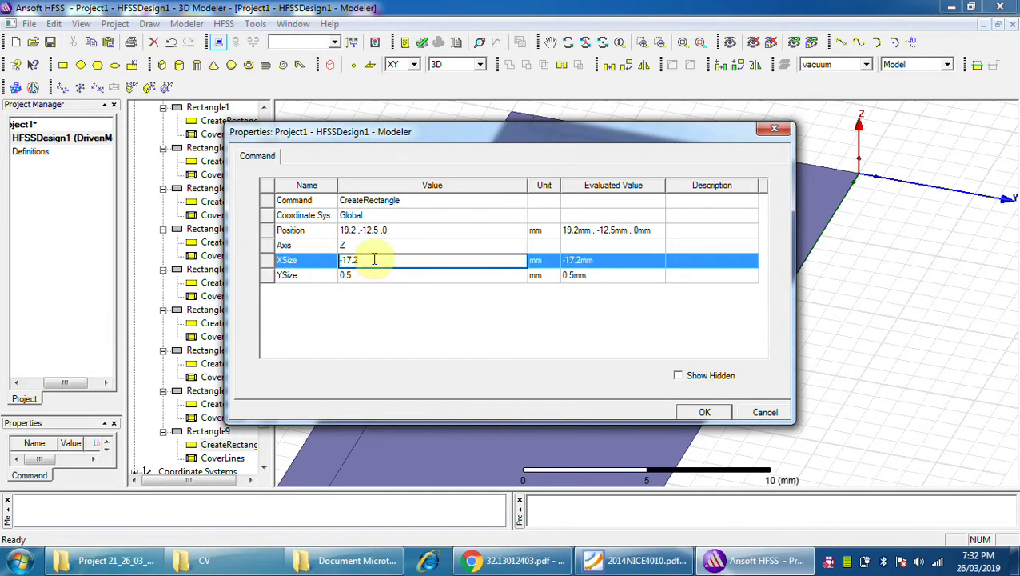
key(BackSpace)
key(BackSpace)
text(8)
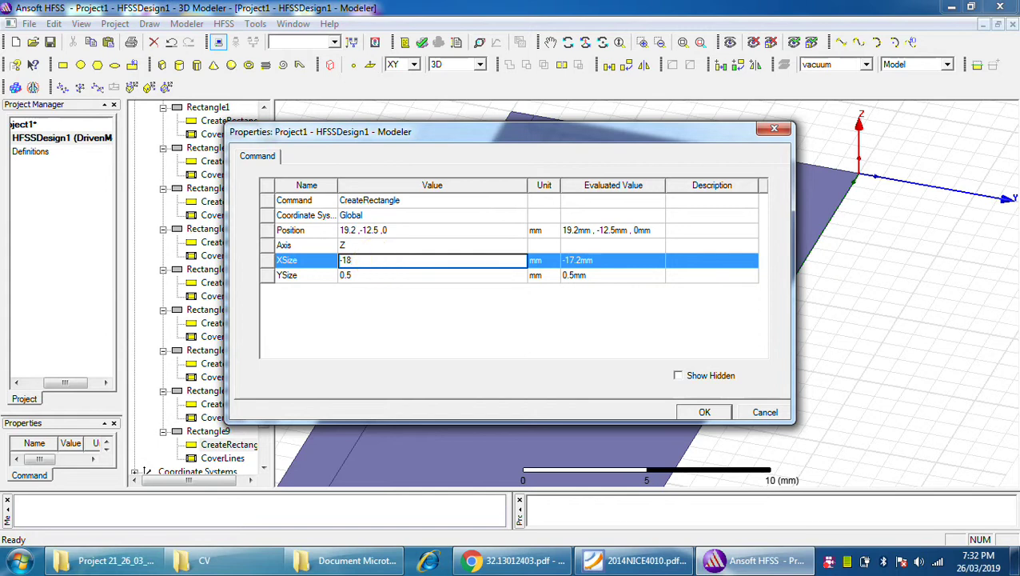
click(714, 413)
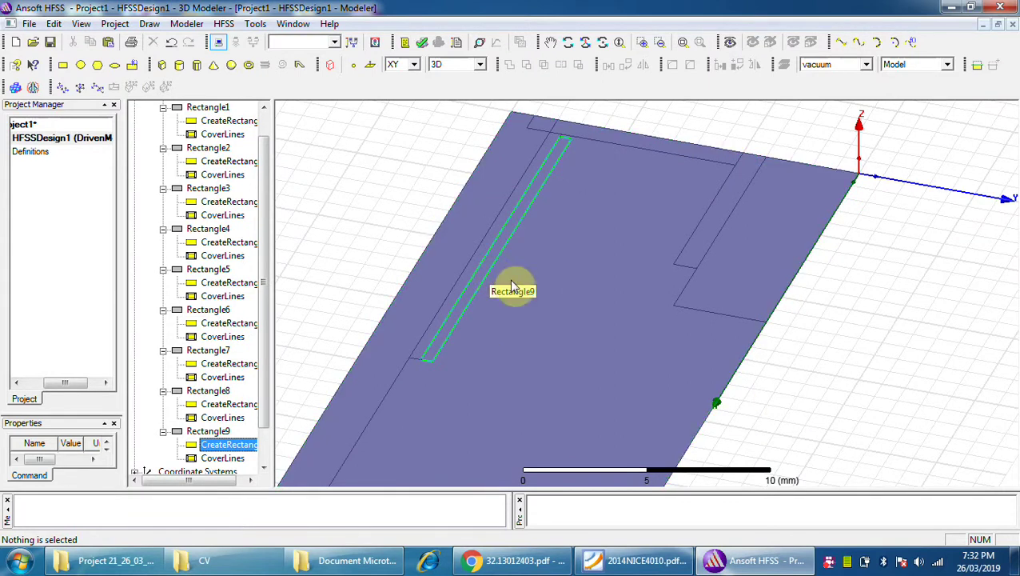
Draw a tenth rectangle about 0.7 mm by 12 mm from the ninth's inner end corner at position 19.2, -12, 0 across to the sheet's long edge.
click(63, 64)
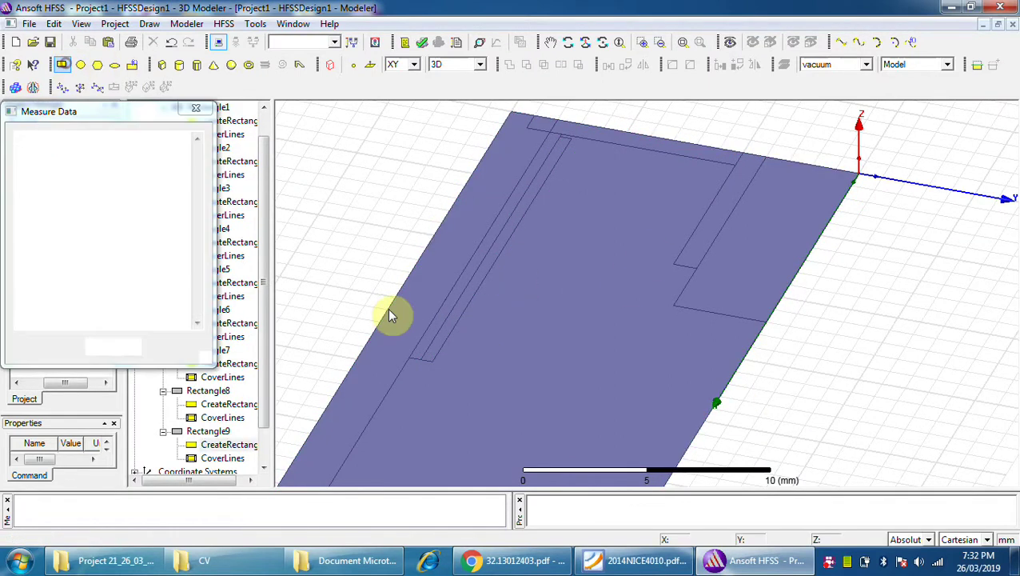
click(432, 363)
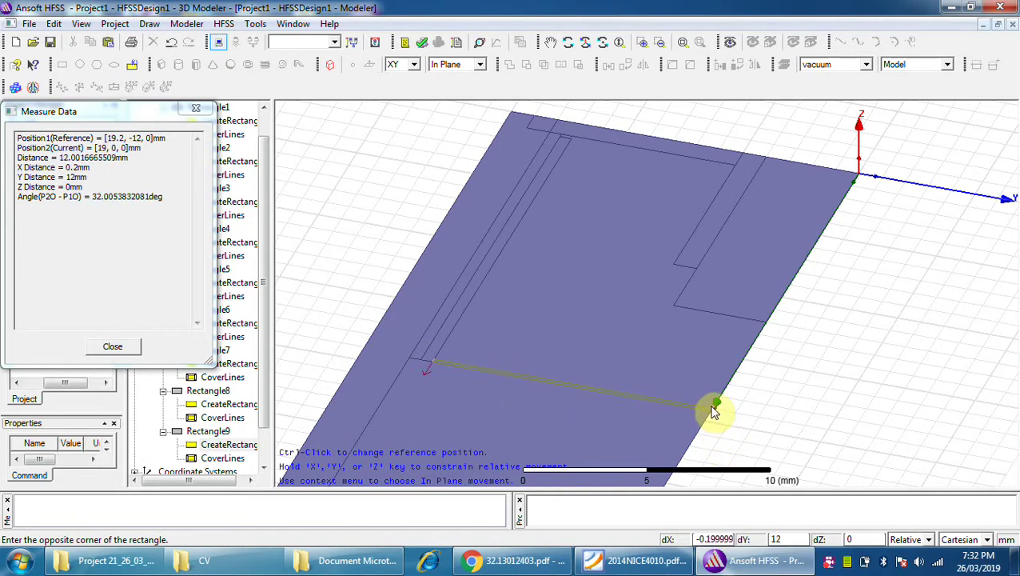
scroll(711, 413, up, 3)
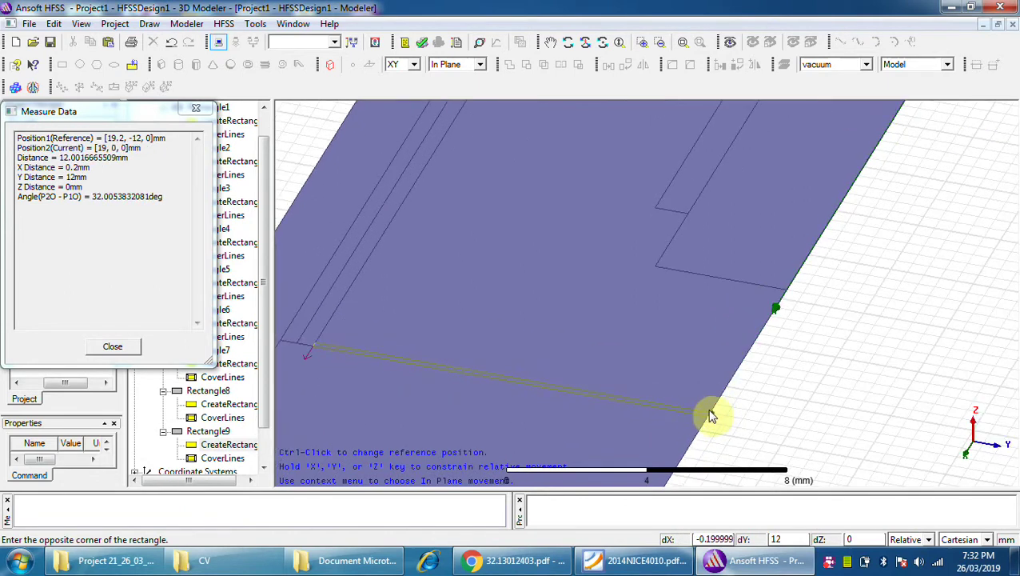
click(714, 411)
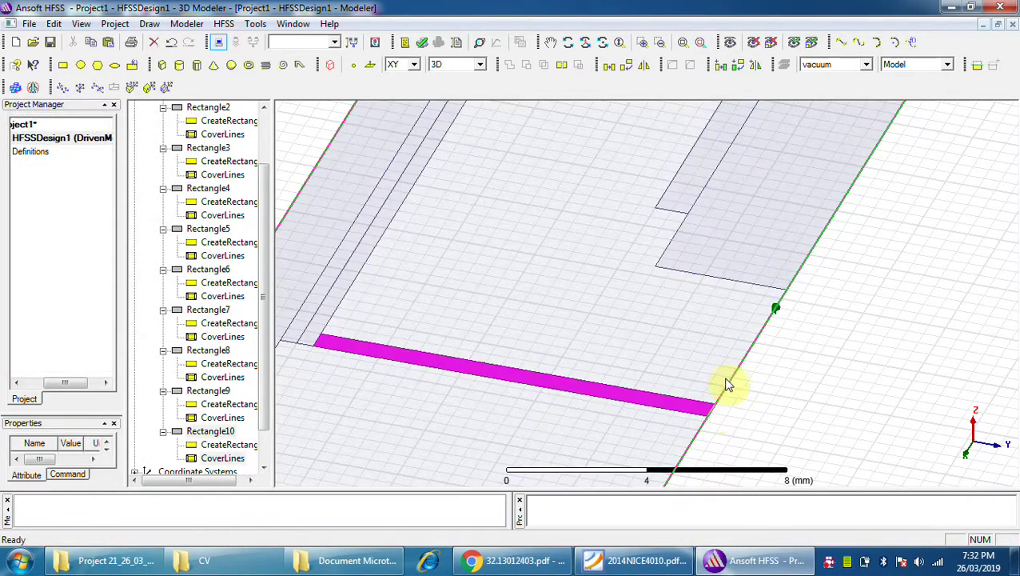
Set the tenth rectangle's XSize to -0.5 mm and select the resized strip.
double_click(230, 444)
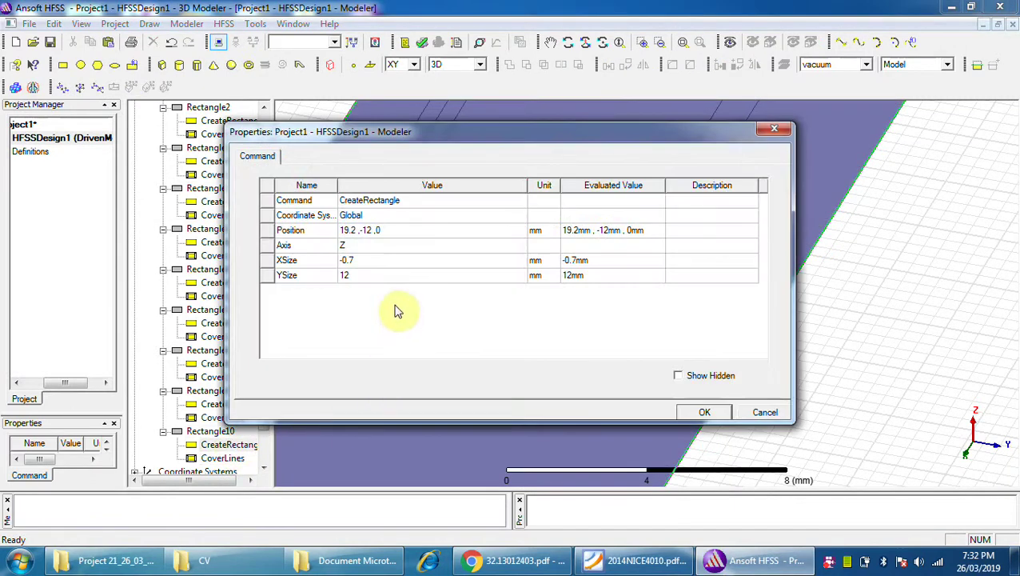
click(368, 263)
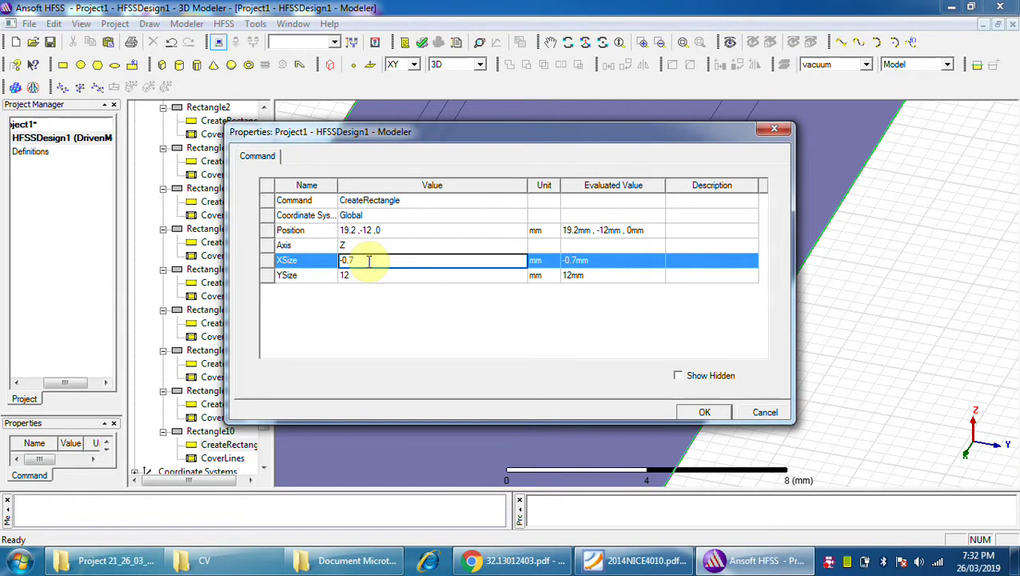
text(5)
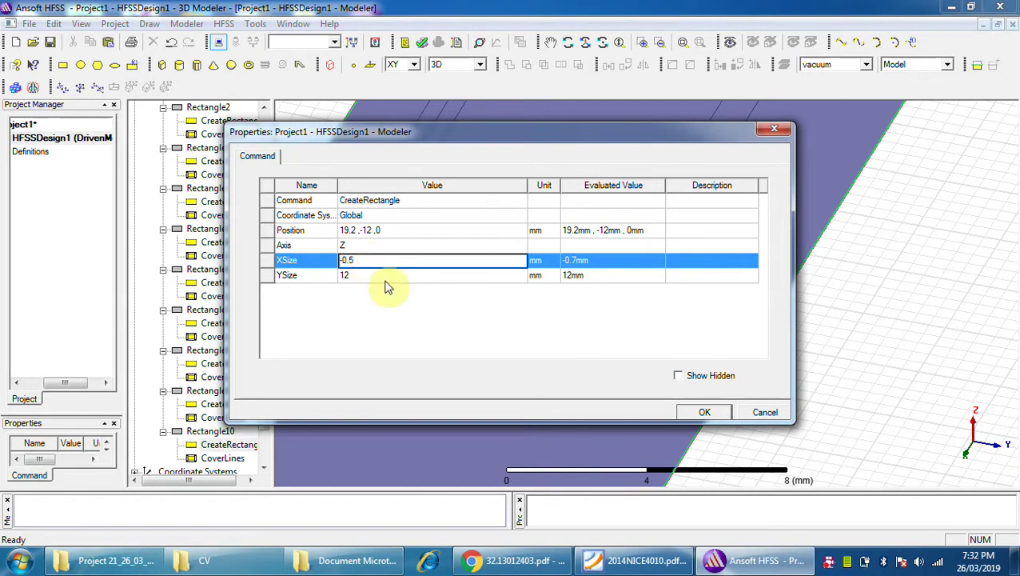
click(701, 414)
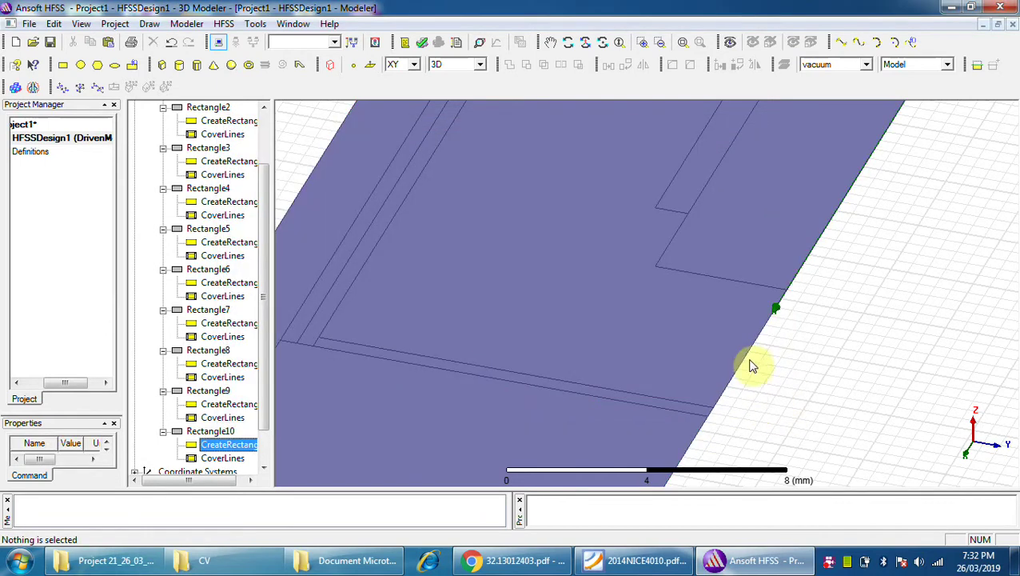
click(690, 411)
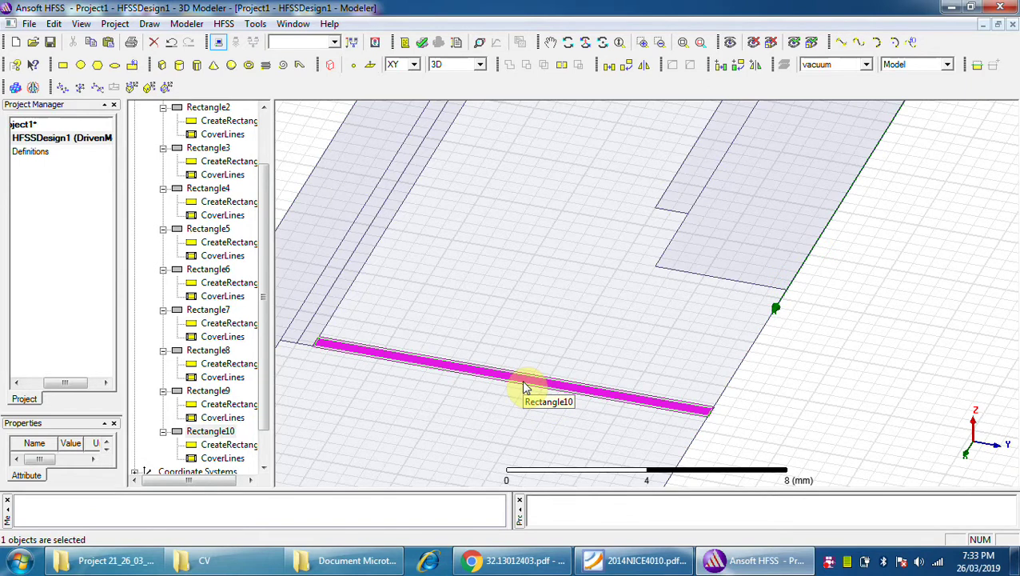
Draw an eleventh rectangle about 0.7 mm by 3.5 mm along the tenth, starting at the sheet's edge at position 18.7, 0, 0.
click(62, 64)
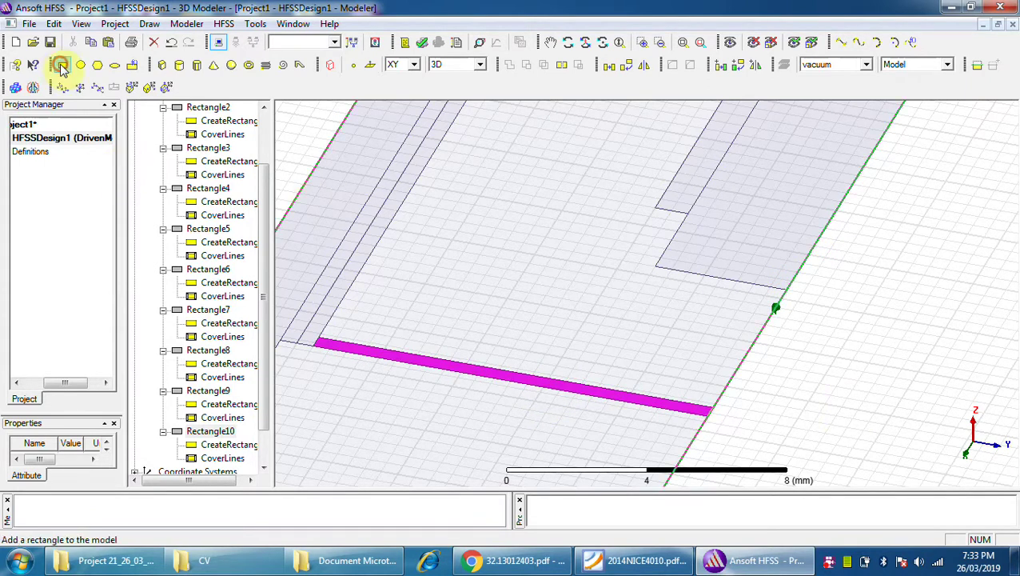
click(713, 409)
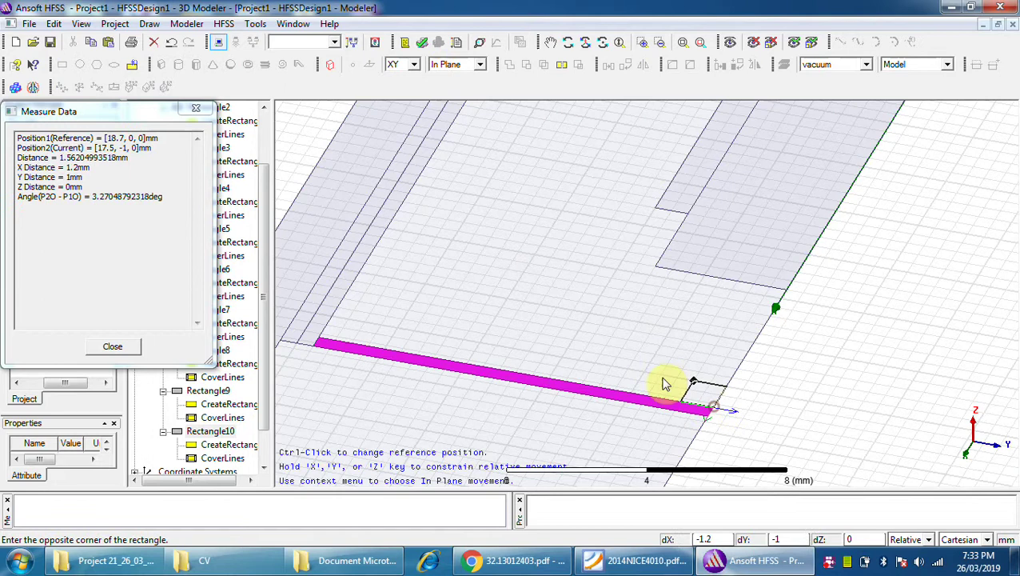
click(608, 382)
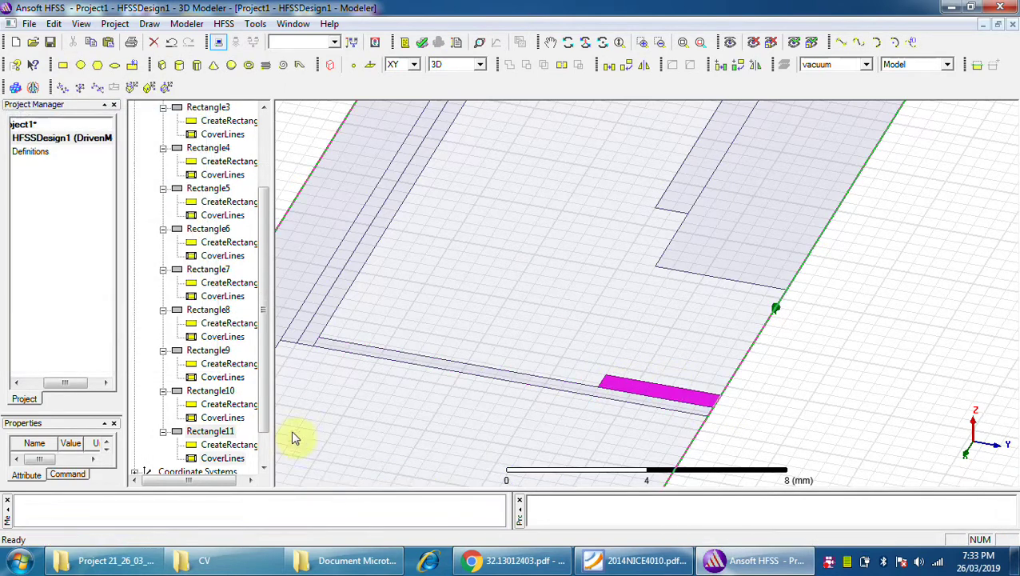
Set the eleventh rectangle's XSize to -0.2 mm and YSize to -6 mm.
double_click(230, 446)
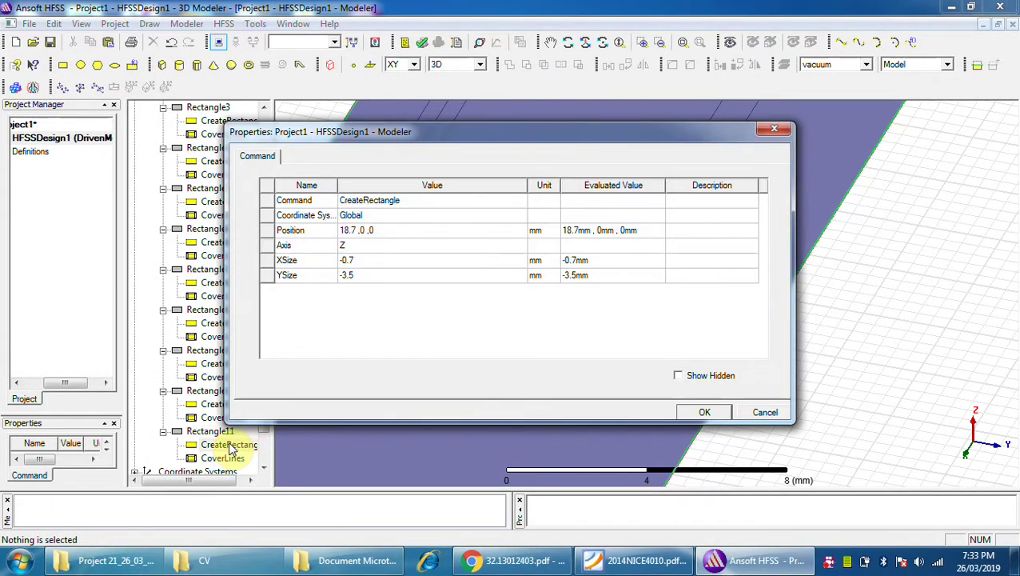
click(364, 258)
click(364, 257)
text(.2)
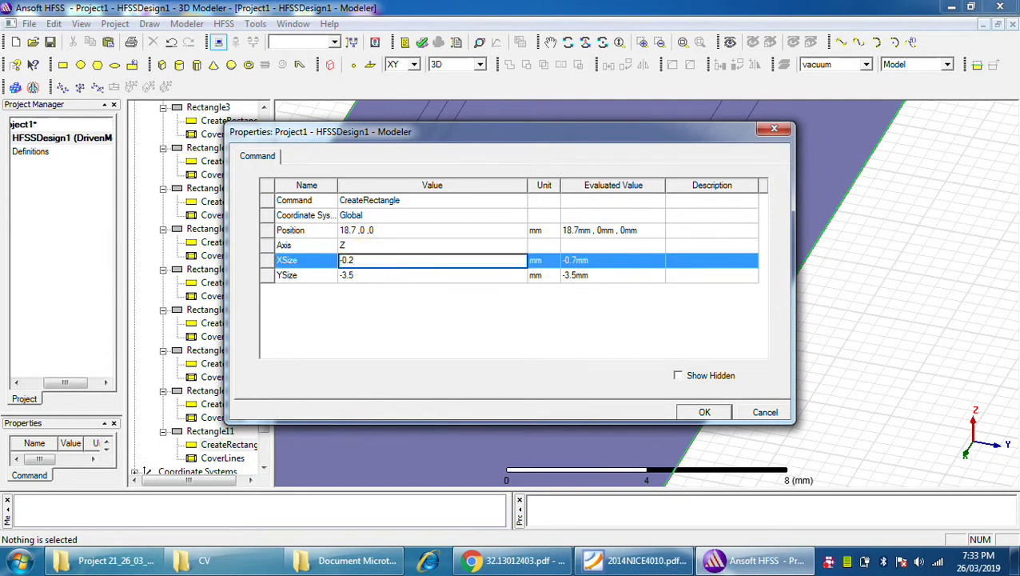
click(375, 275)
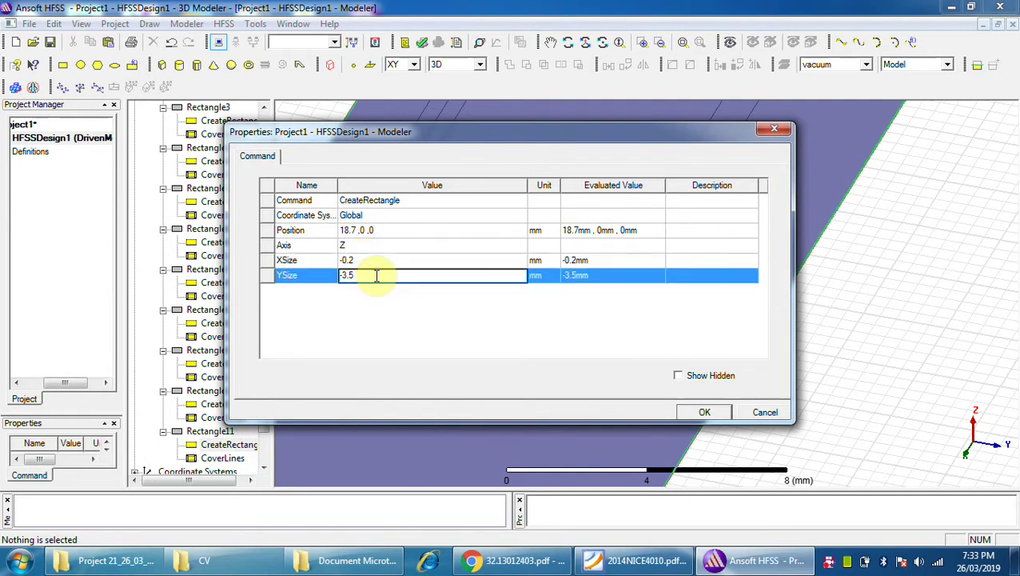
key(BackSpace)
text(6)
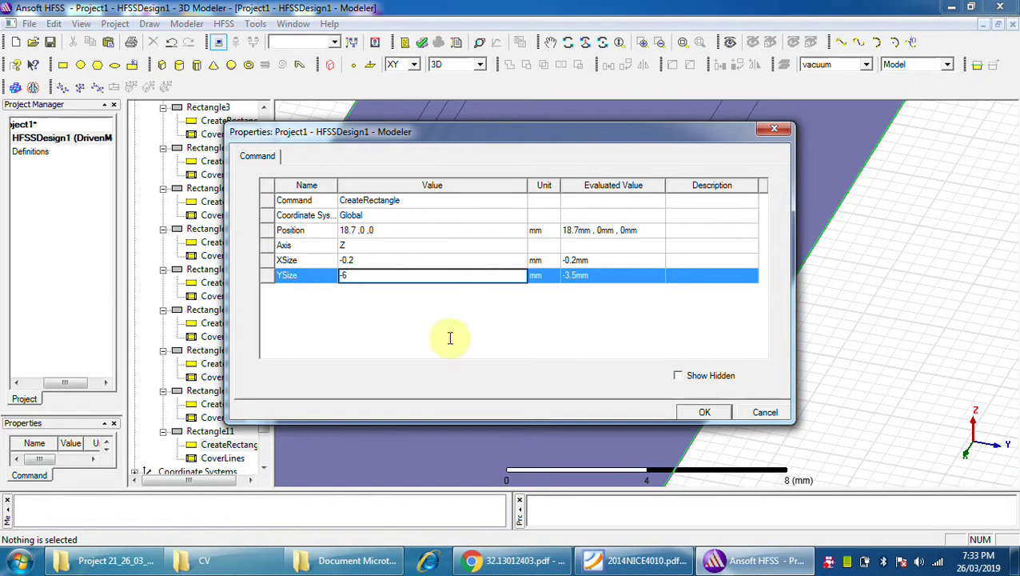
click(703, 413)
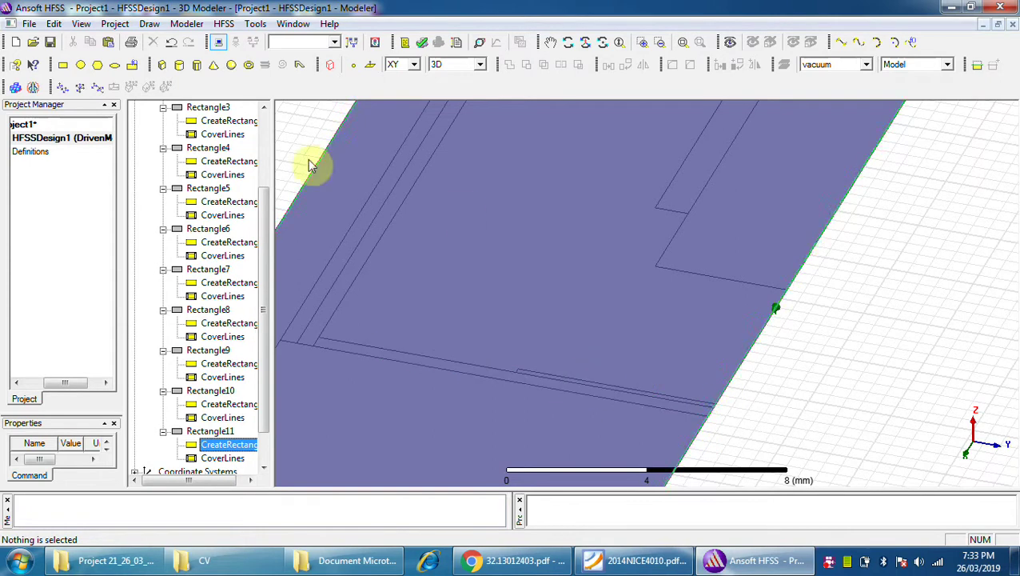
Draw a twelfth rectangle about 3.7 mm by 2 mm beside the eleventh's inner end, starting at position 18.7, -6, 0.
click(62, 64)
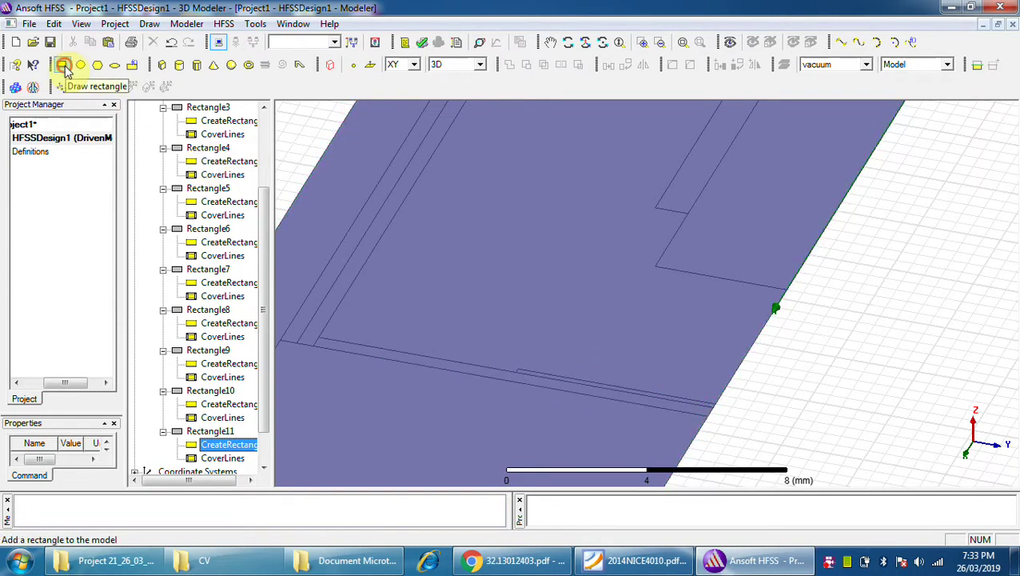
scroll(529, 375, up, 3)
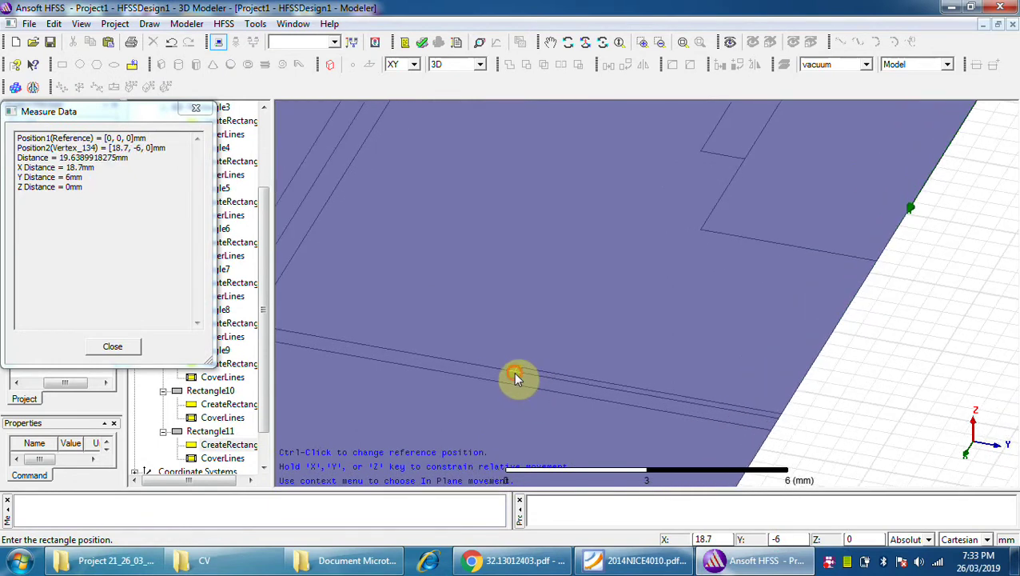
click(515, 378)
click(483, 275)
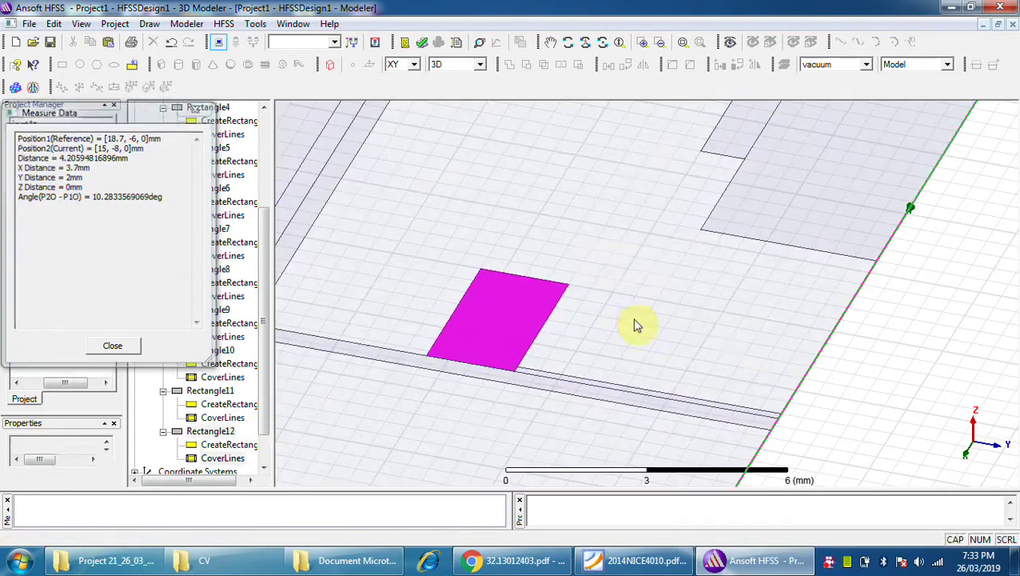
Set the twelfth rectangle's XSize to -5 mm and YSize to -3 mm.
double_click(231, 445)
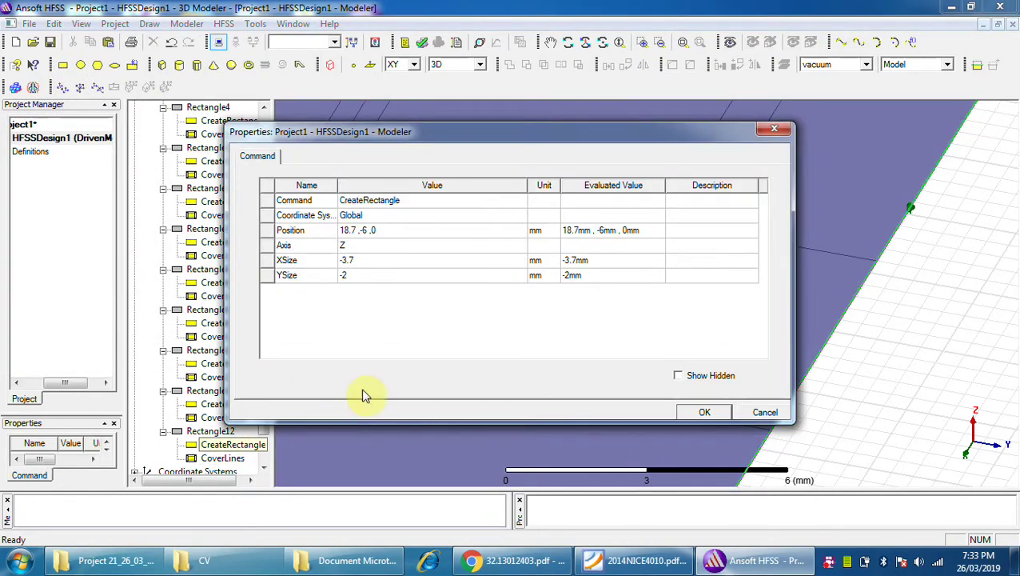
click(359, 259)
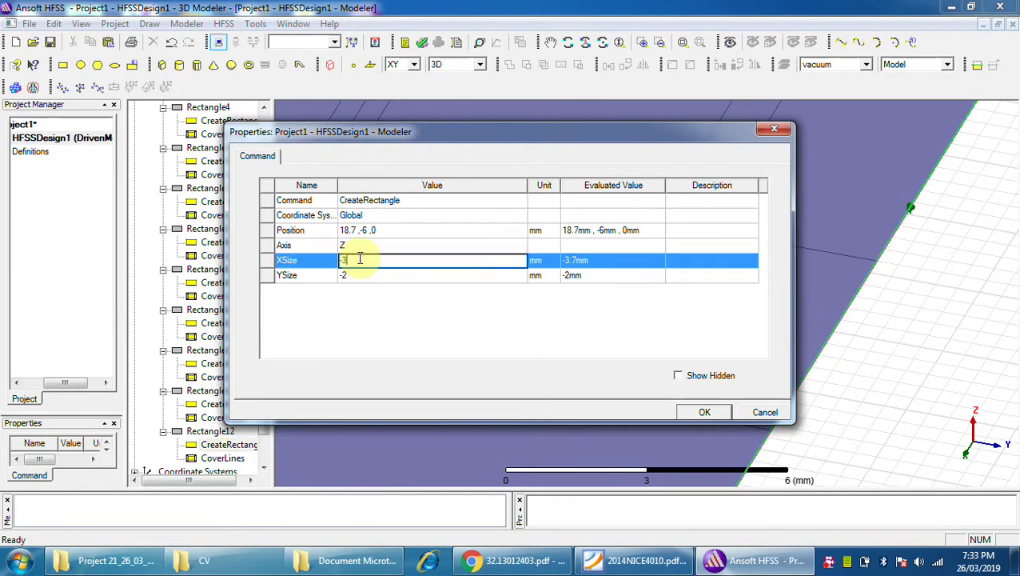
text(-5)
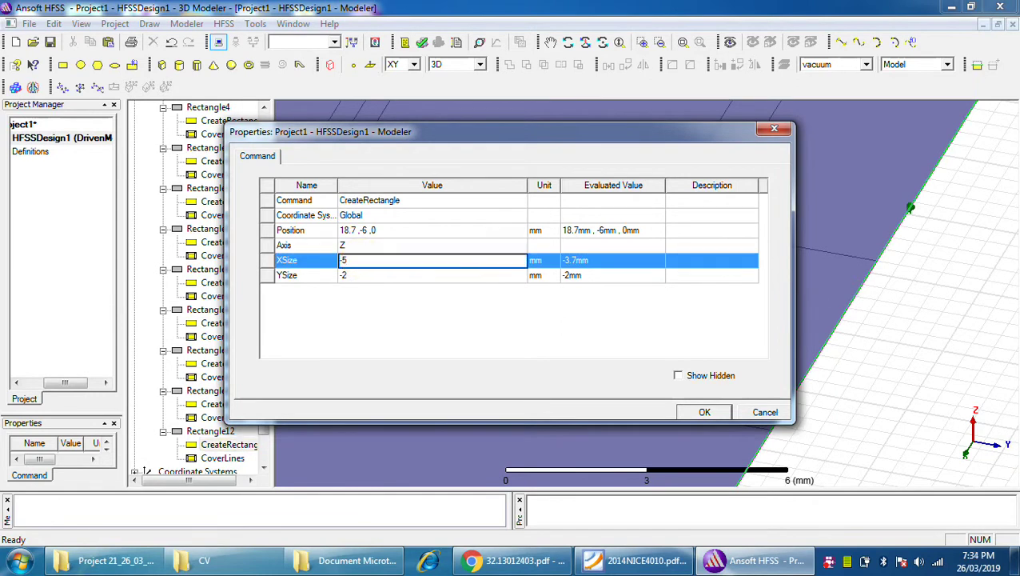
click(356, 278)
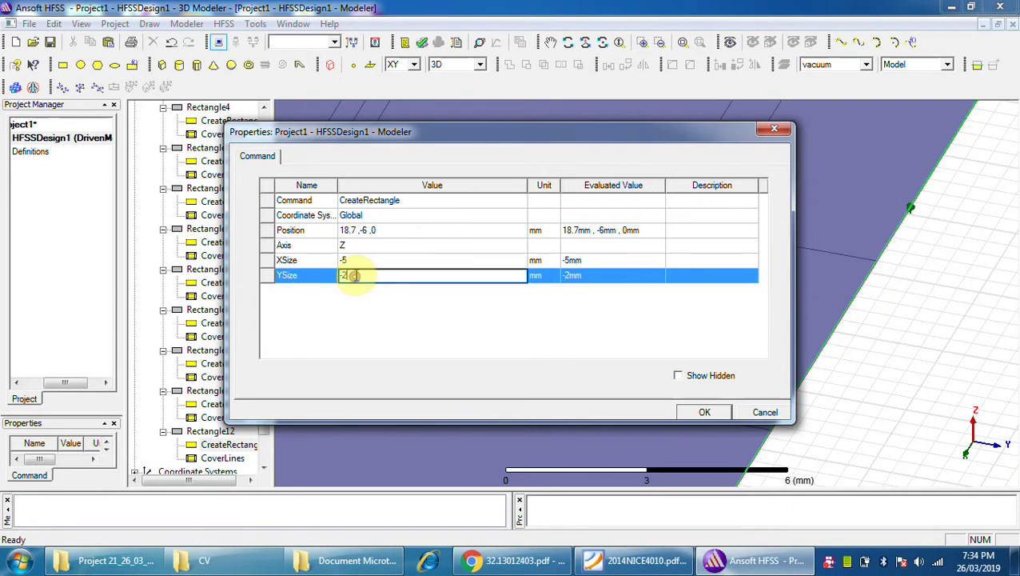
text(-3)
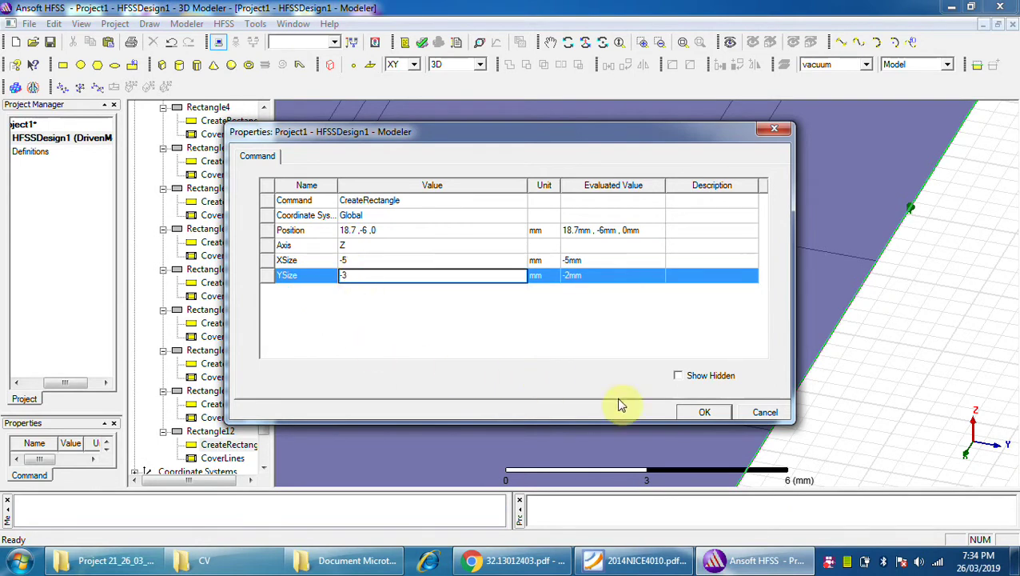
click(704, 412)
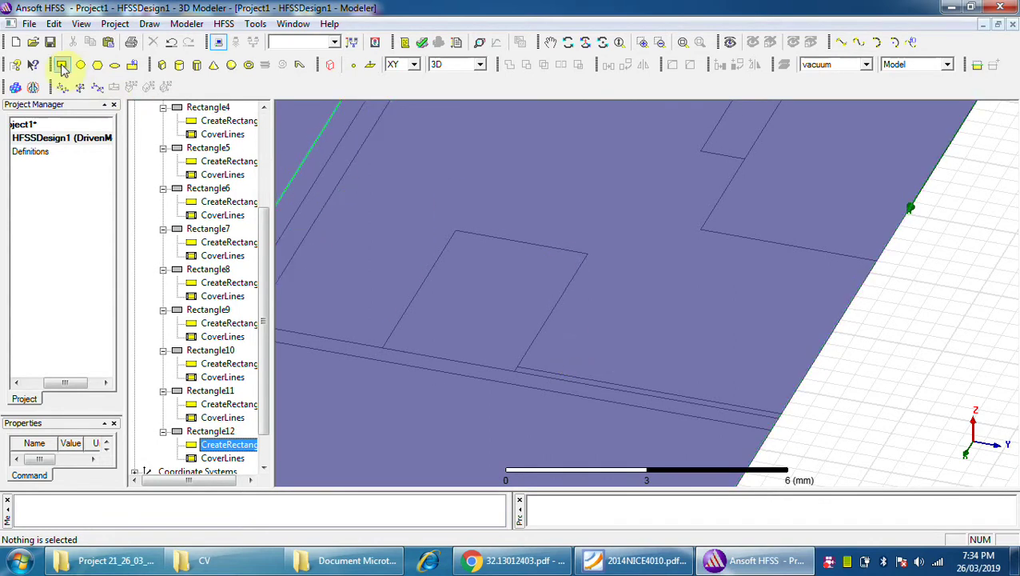
Draw a thirteenth rectangle about 0.5 mm by 5.4 mm alongside the eleventh, starting at its inner end corner at position 18.5, -6, 0.
click(63, 65)
scroll(583, 379, up, 1)
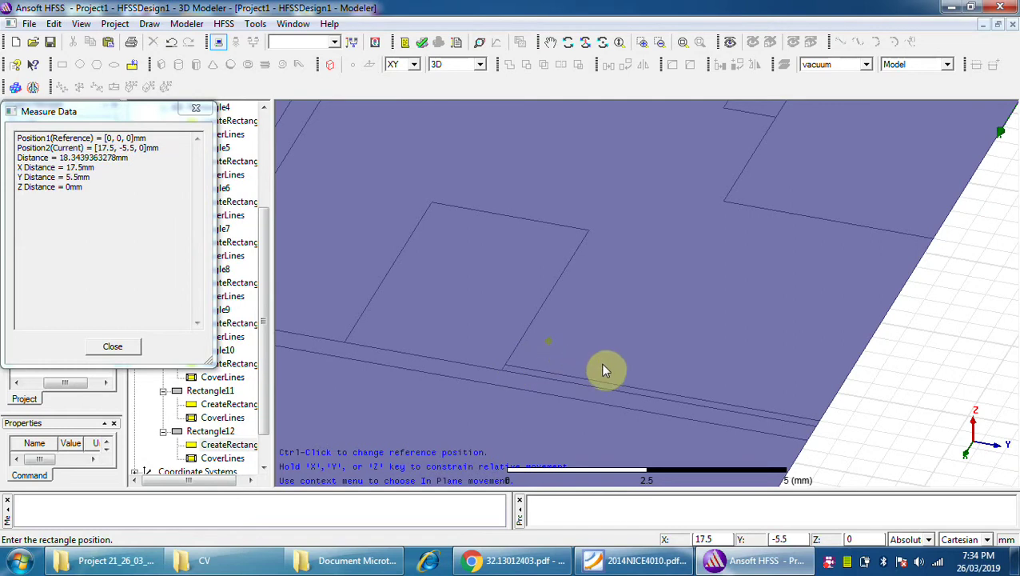
scroll(521, 373, up, 2)
click(503, 362)
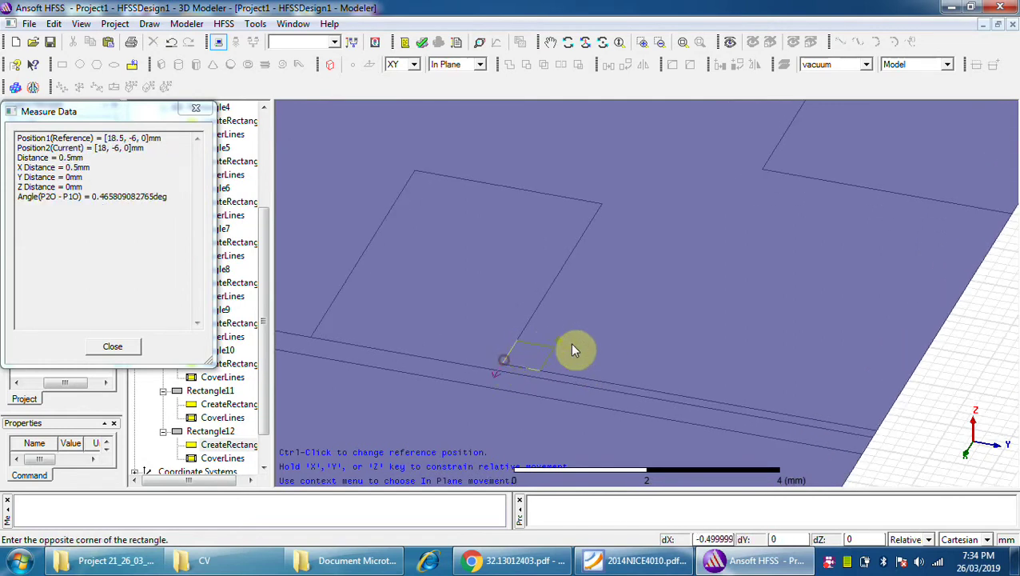
click(844, 408)
Edit the thirteenth rectangle's YSize, keeping its position and XSize.
double_click(222, 448)
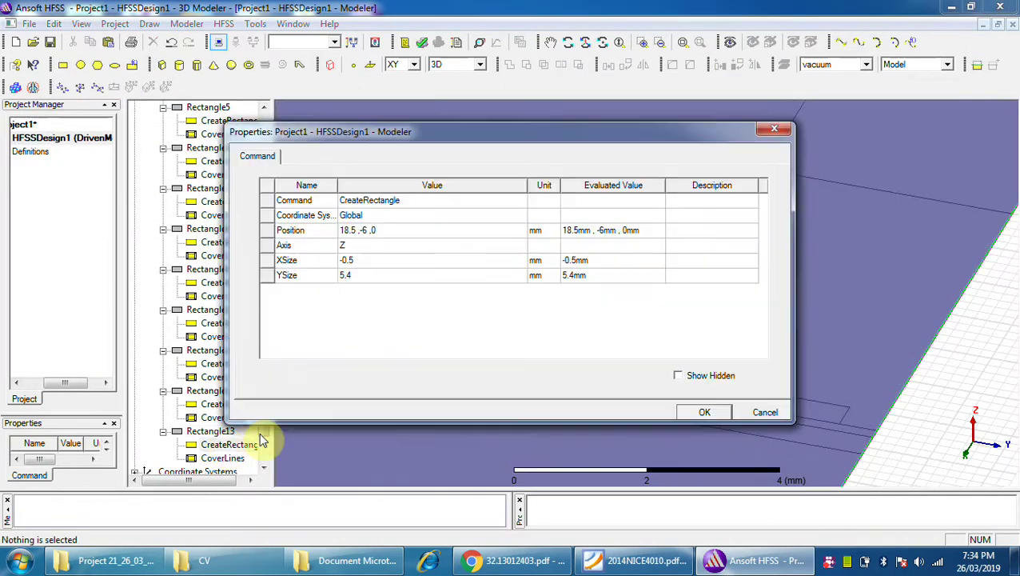
double_click(368, 275)
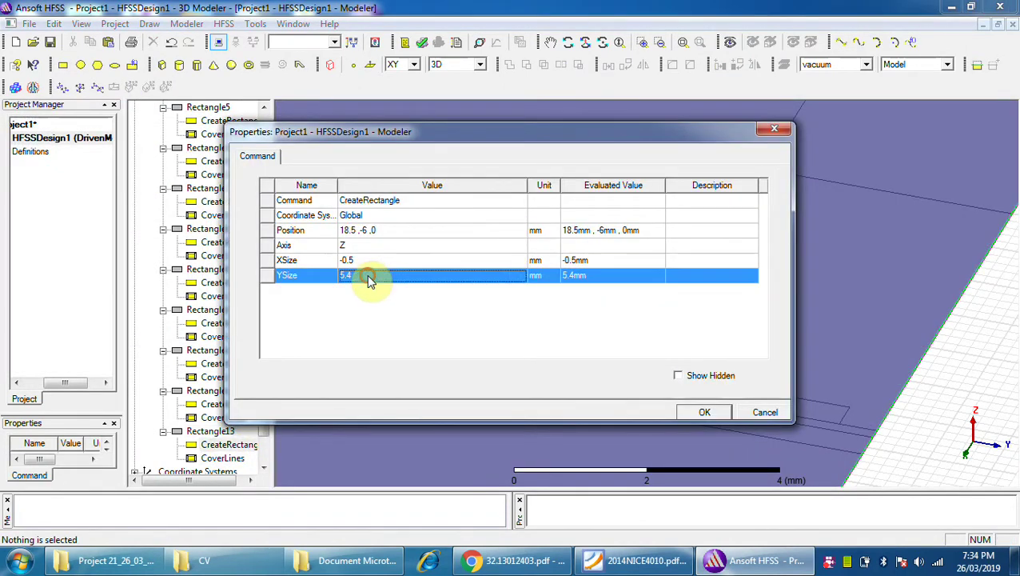
text(5)
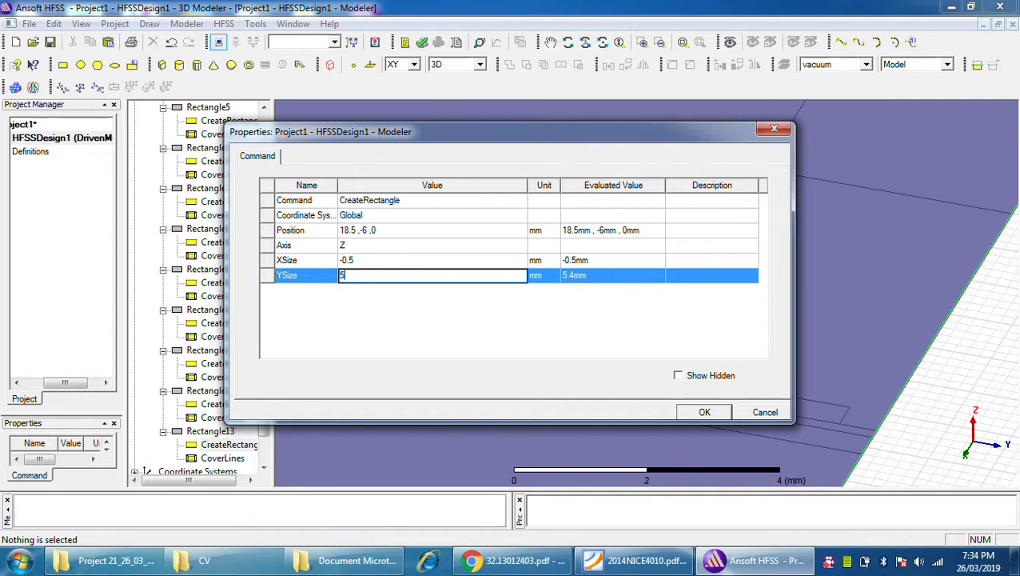
click(704, 411)
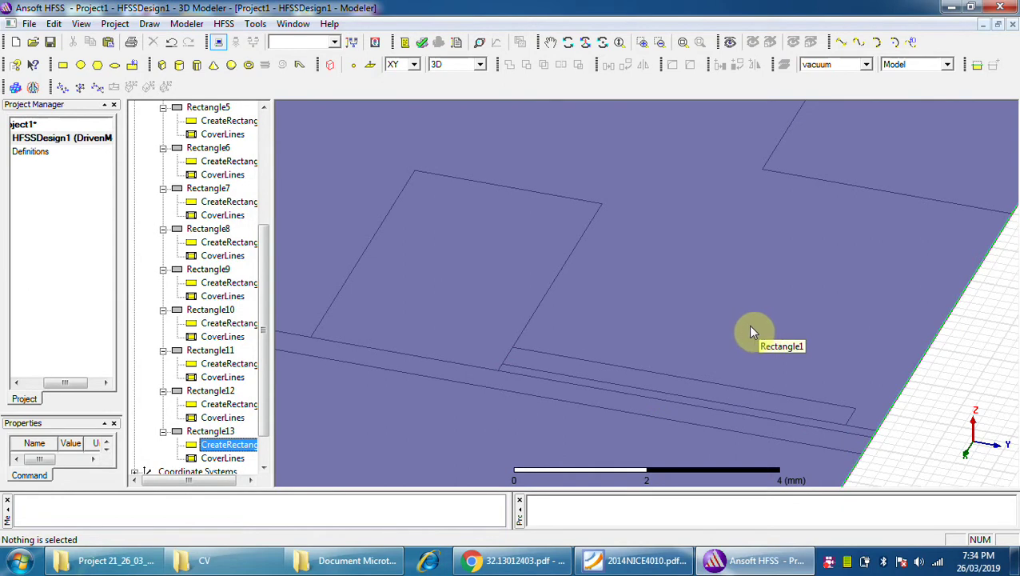
Draw a fourteenth rectangle about 1.8 mm by 13 mm across the sheet to its long edge, starting at position 19.2, -13, 0.
scroll(755, 337, down, 1)
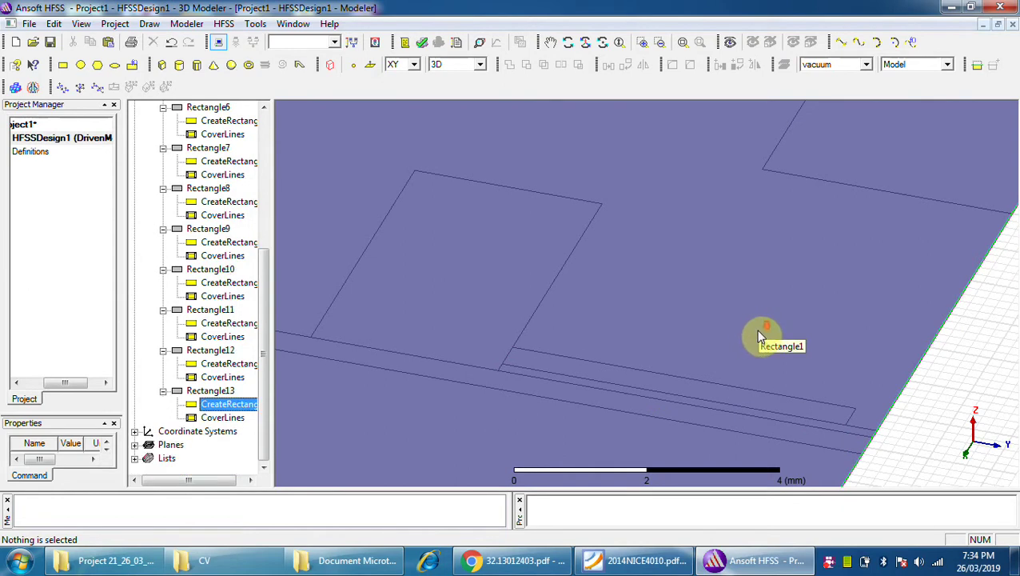
click(682, 42)
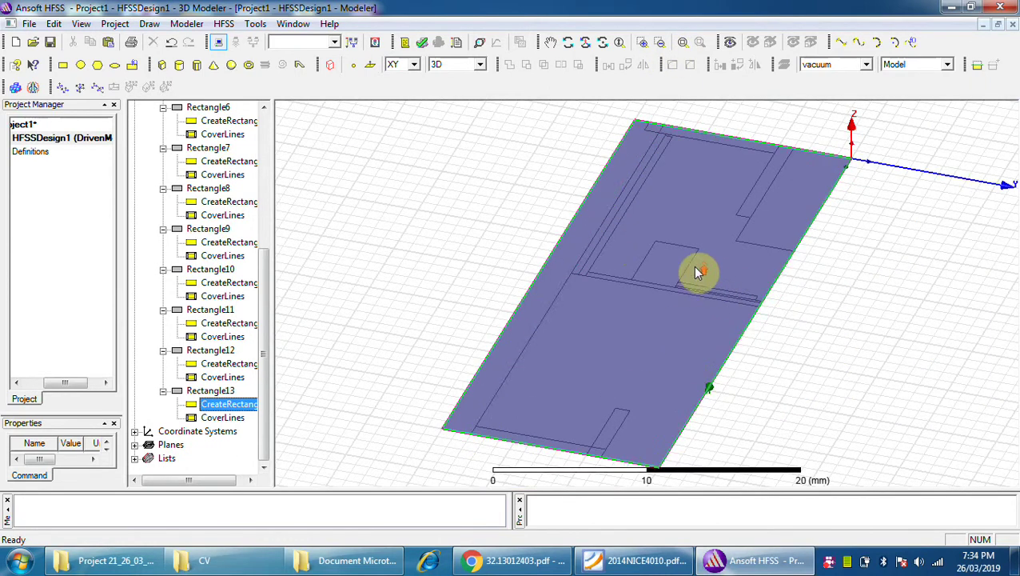
scroll(695, 273, up, 1)
scroll(698, 336, down, 3)
click(861, 355)
scroll(661, 267, up, 1)
scroll(672, 363, down, 1)
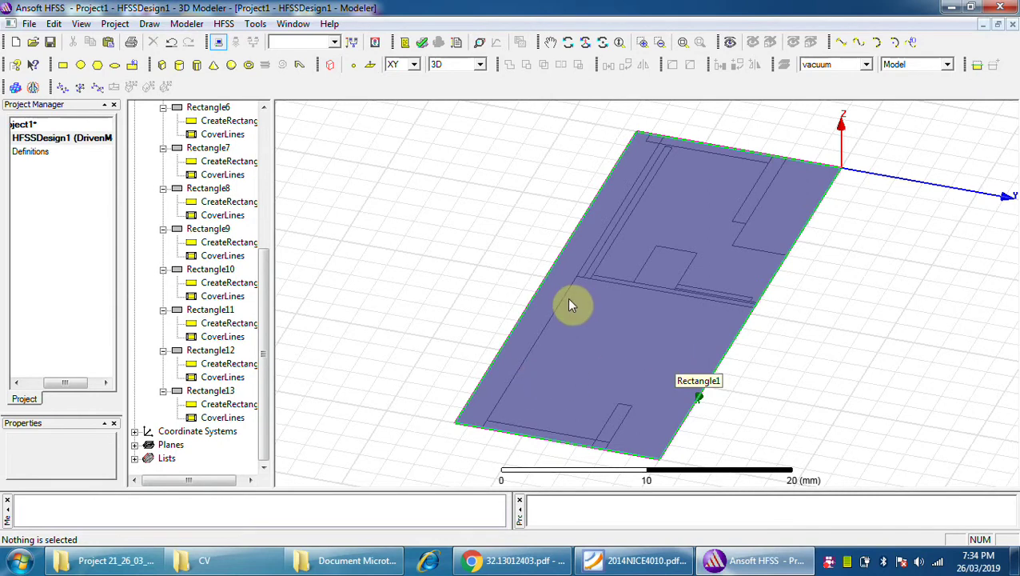
scroll(569, 304, up, 4)
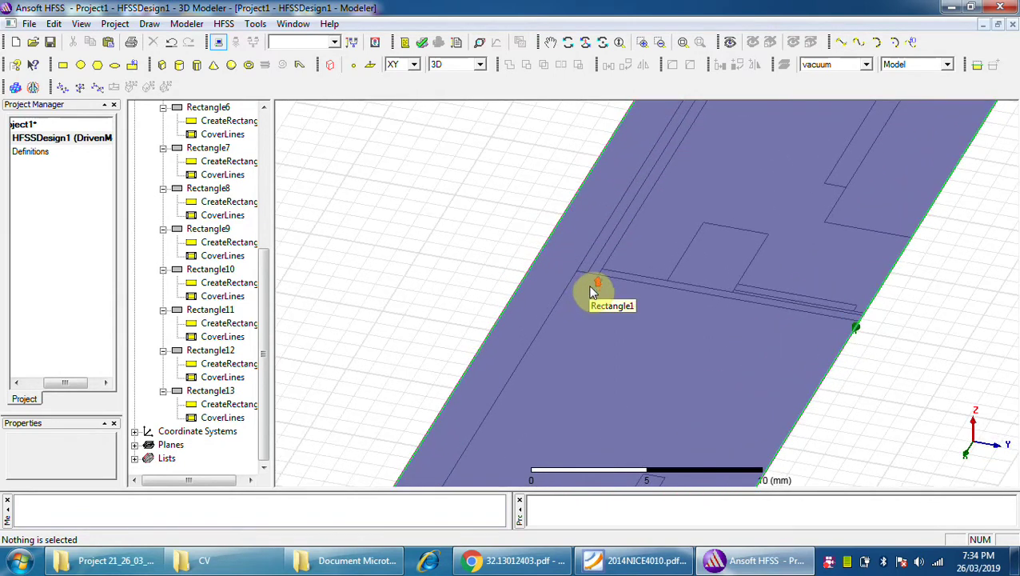
click(63, 64)
click(578, 270)
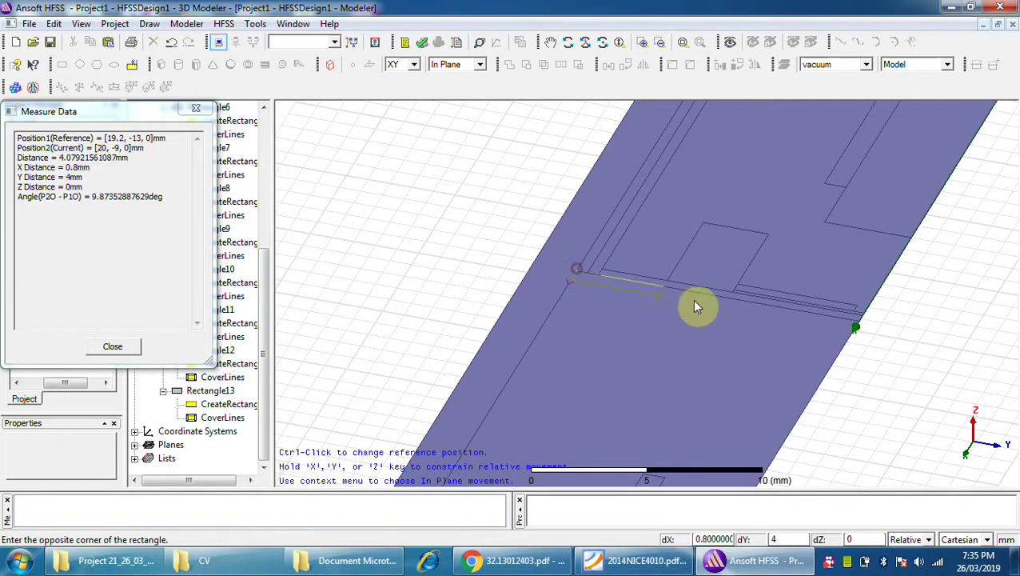
click(852, 328)
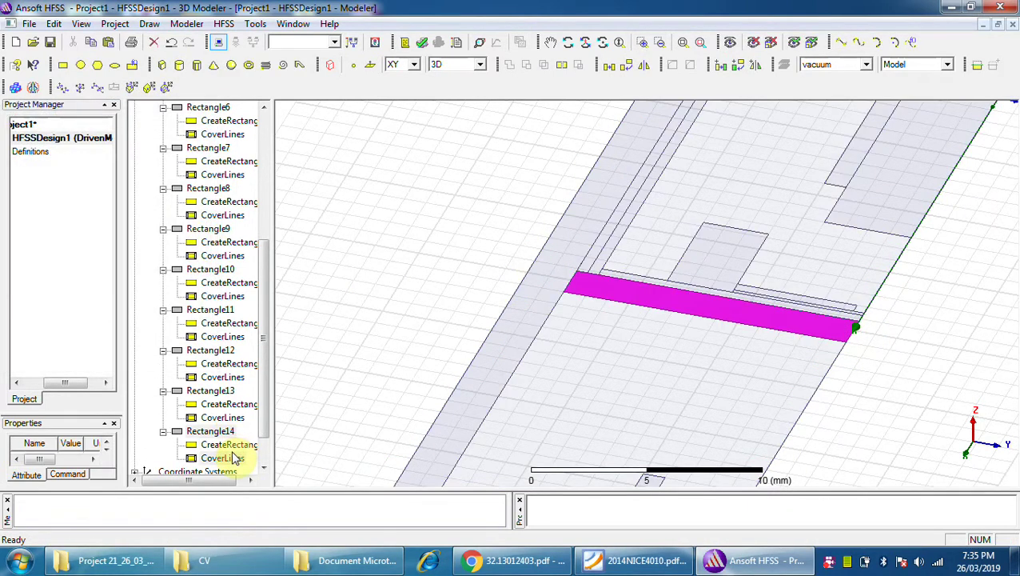
Set the fourteenth rectangle's XSize to 0.5 mm.
double_click(233, 446)
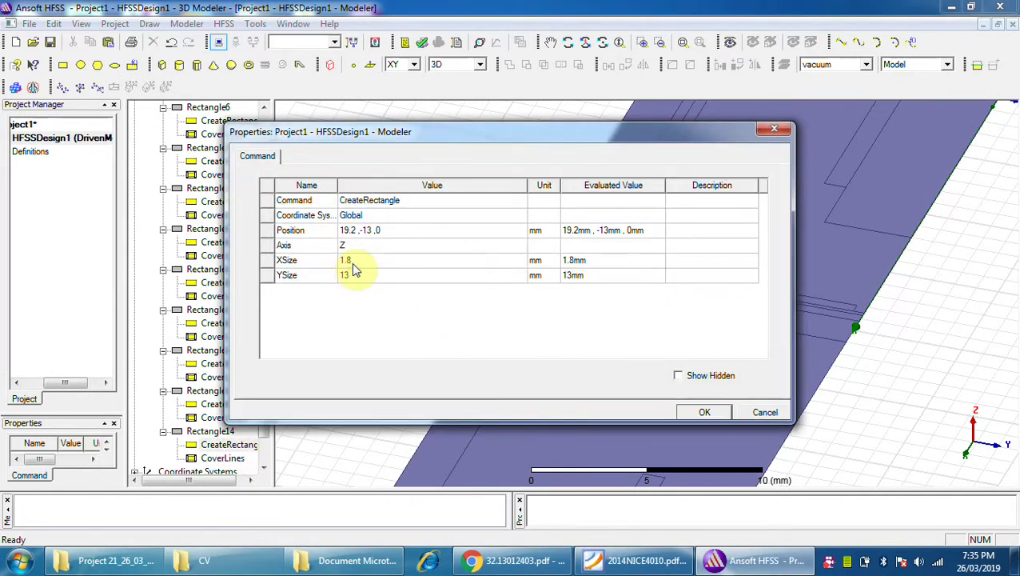
click(352, 261)
text(0.5)
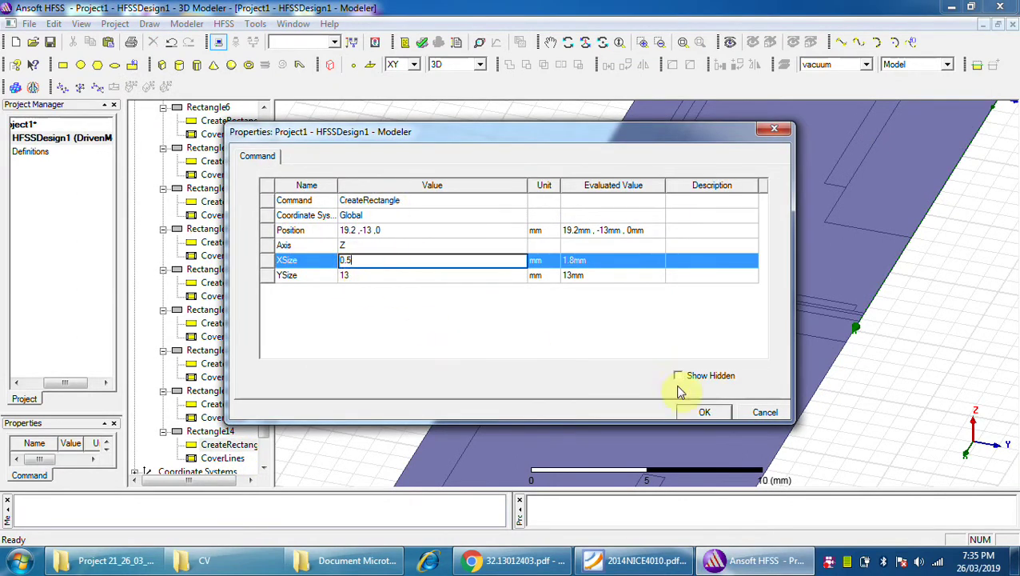
click(704, 413)
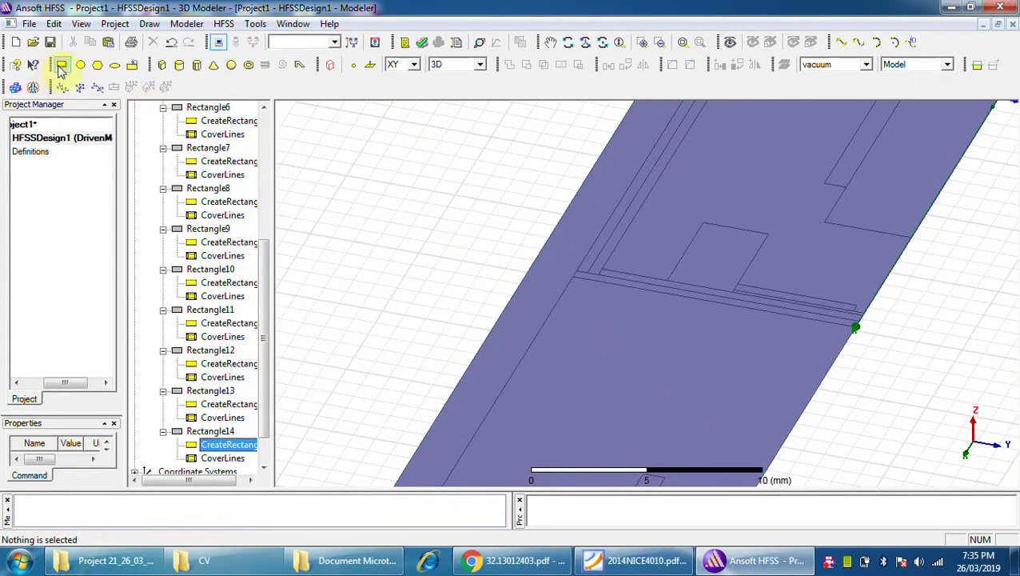
Draw a fifteenth rectangle about 18.3 mm by 1 mm along the sheet, starting at the fourteenth's corner at position 19.7, -13, 0.
click(61, 67)
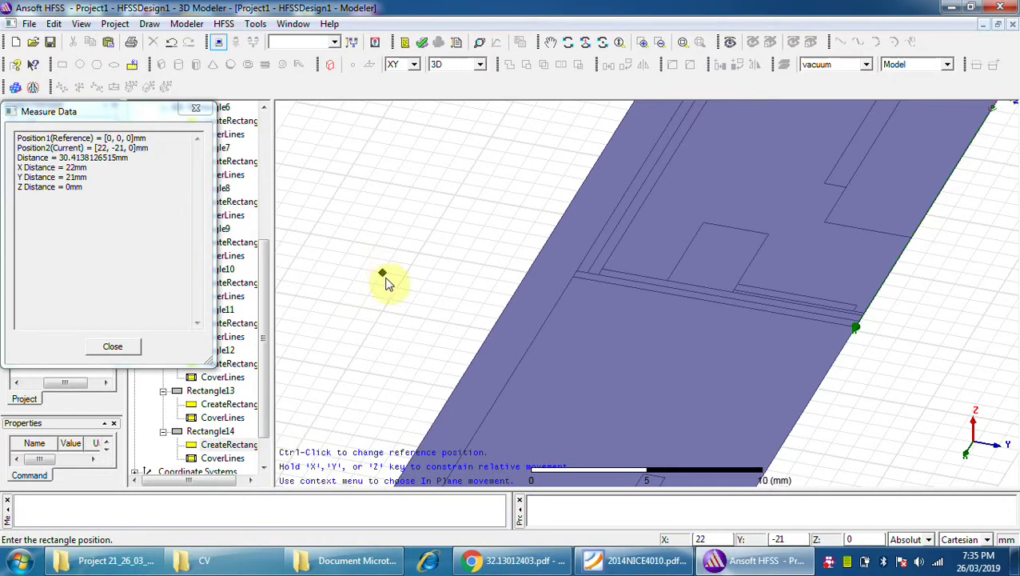
click(571, 278)
scroll(552, 351, down, 3)
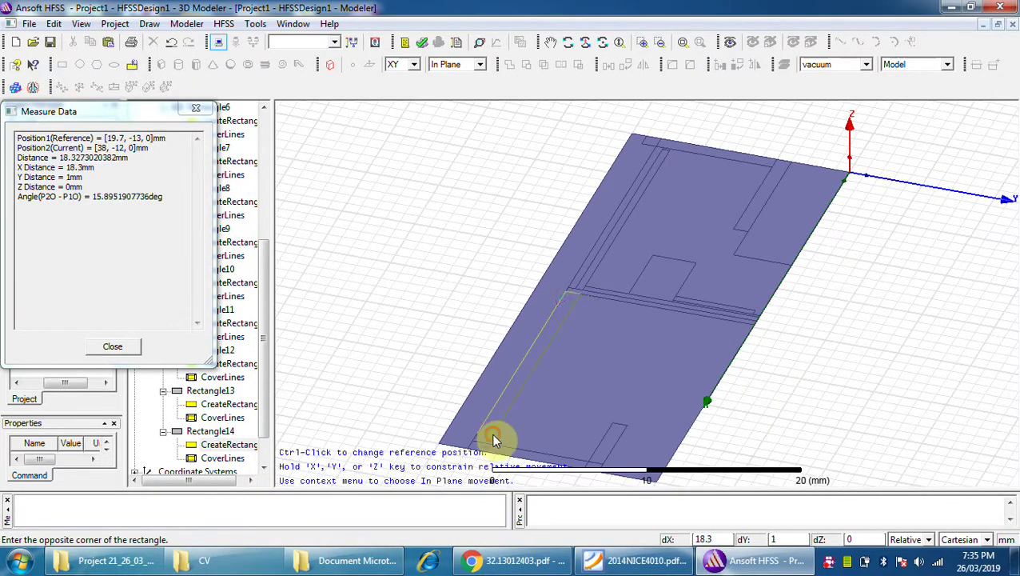
click(493, 438)
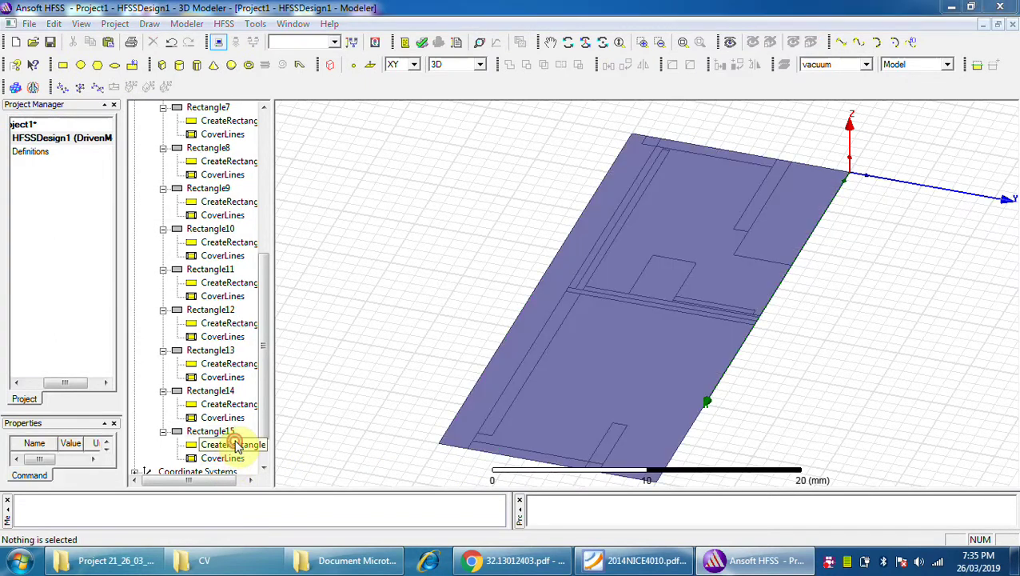
Set the fifteenth rectangle's YSize to 0.3 mm and XSize to 18.5 mm.
double_click(236, 444)
click(356, 277)
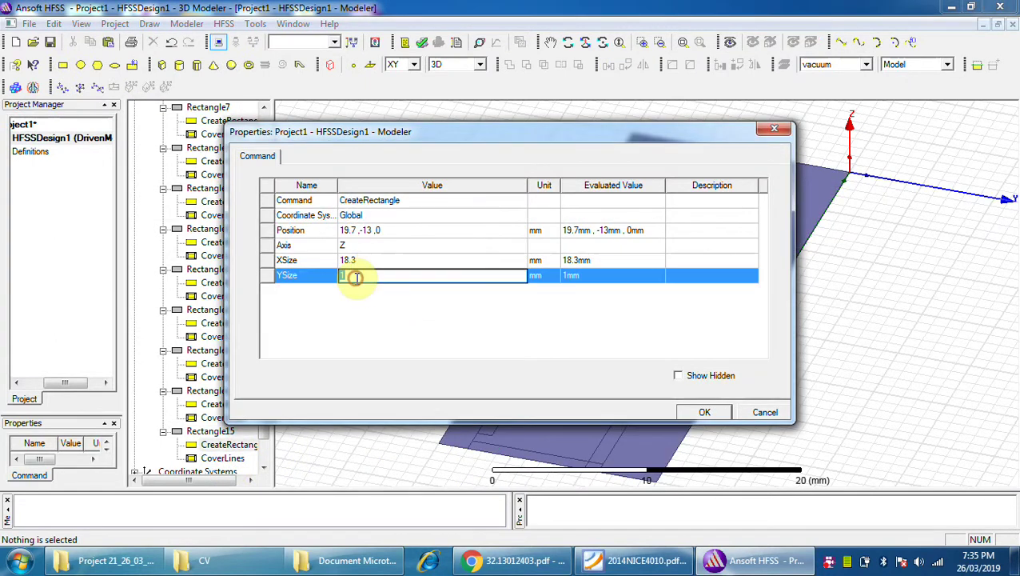
text(0.3)
click(360, 262)
text(5)
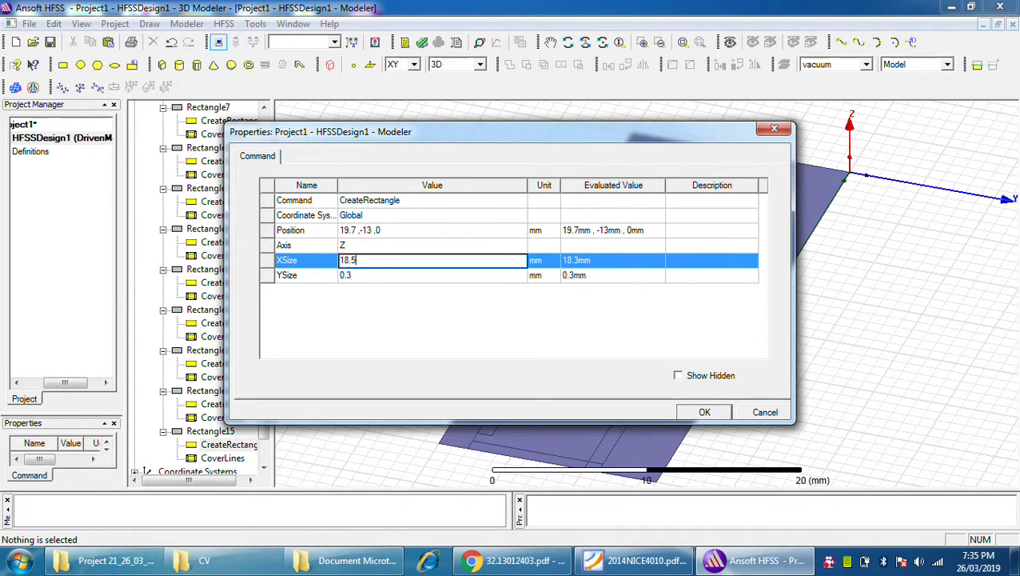
click(703, 412)
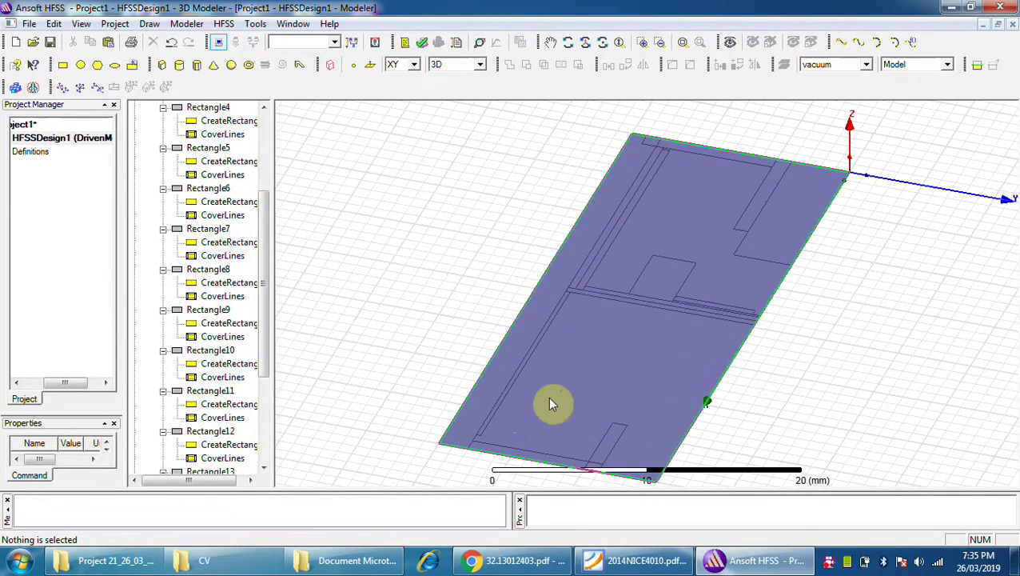
click(826, 406)
Draw a sixteenth rectangle about 17.3 mm by 4.7 mm beside the fifteenth, starting at position 19.7, -12.7, 0.
scroll(585, 334, up, 5)
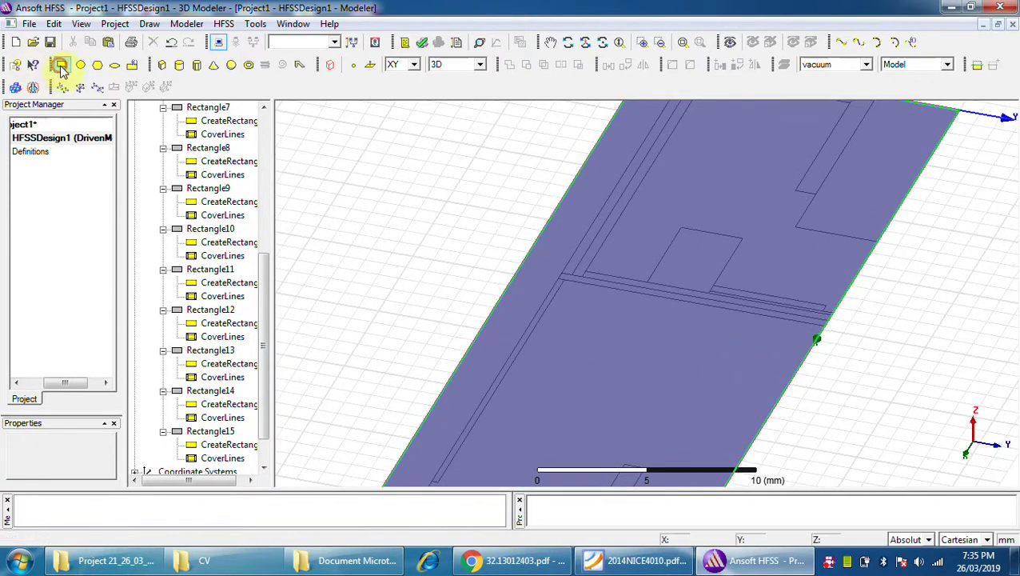
click(62, 67)
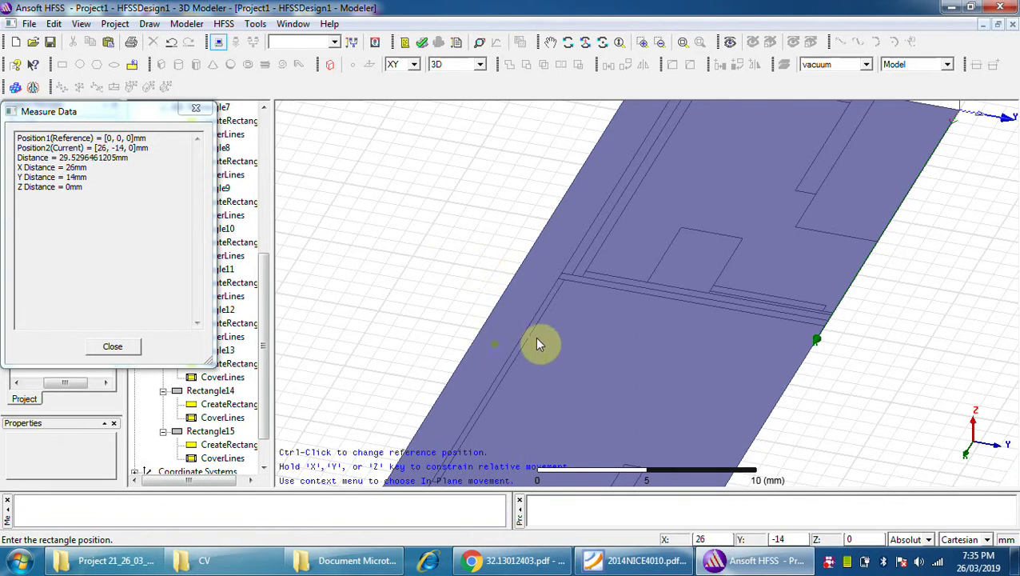
click(563, 280)
click(661, 334)
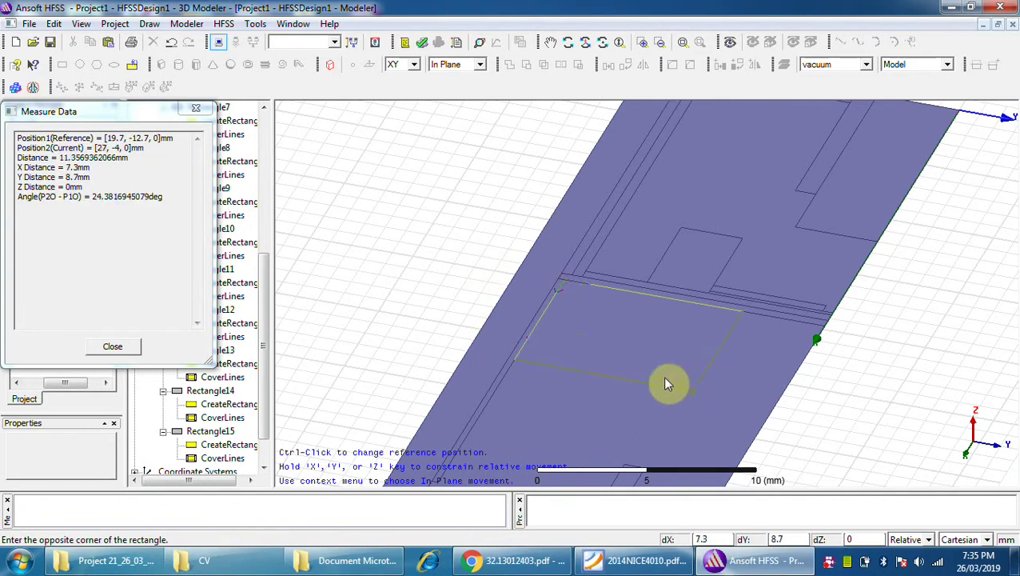
scroll(656, 319, down, 1)
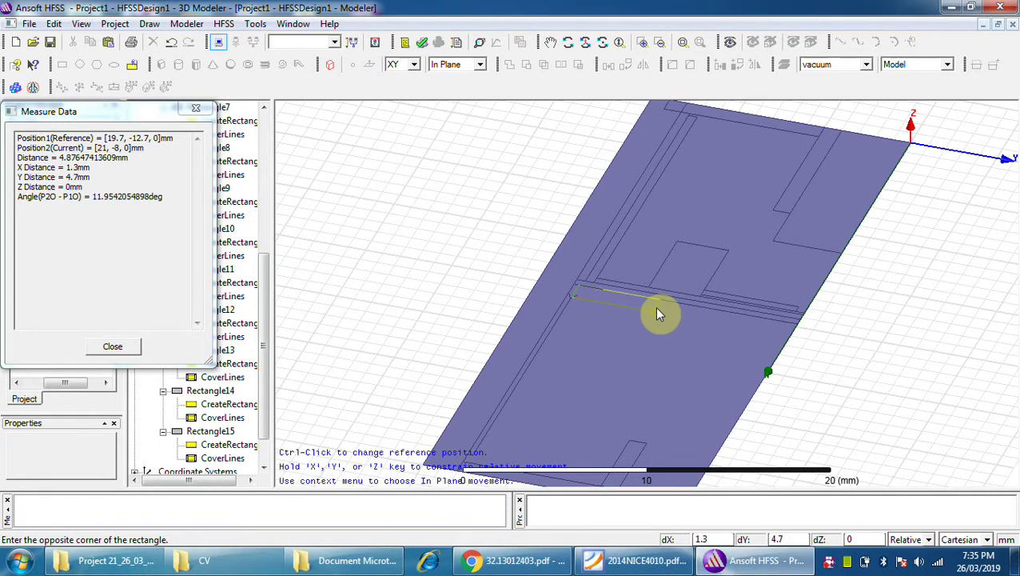
scroll(657, 313, down, 1)
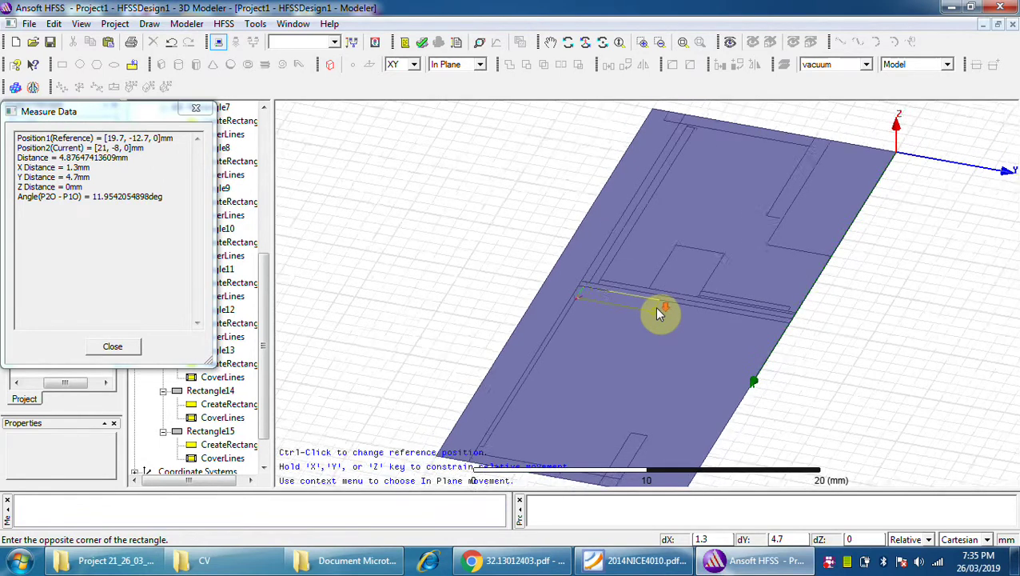
click(573, 439)
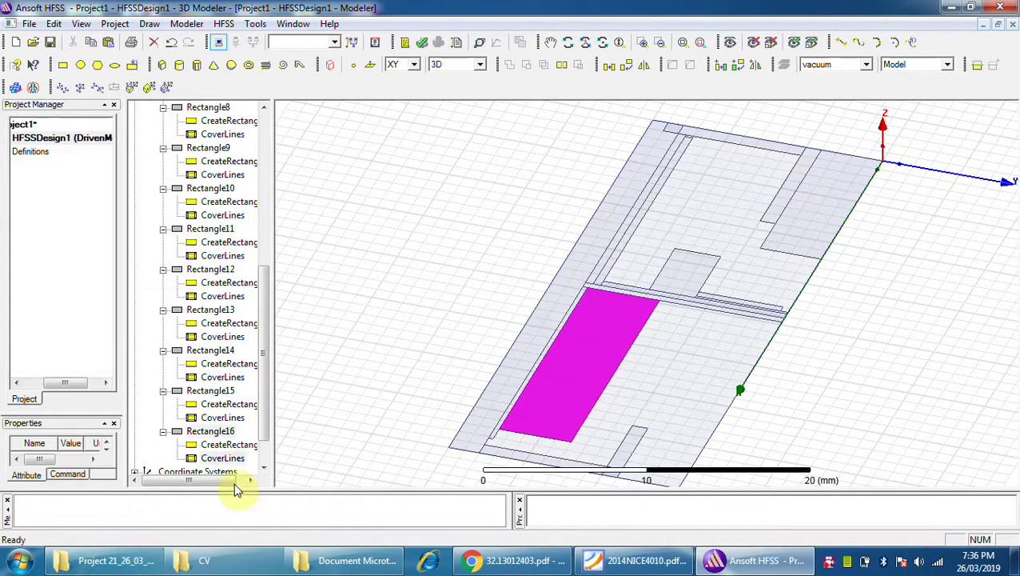
Set the sixteenth rectangle's YSize to 7 mm and XSize to 18.5 mm.
double_click(235, 447)
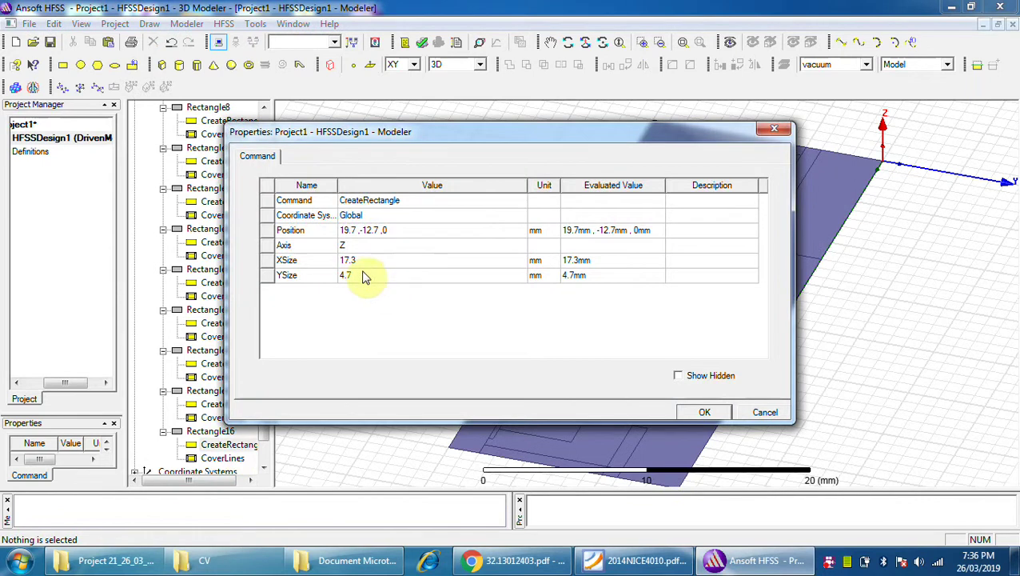
double_click(361, 274)
text(7)
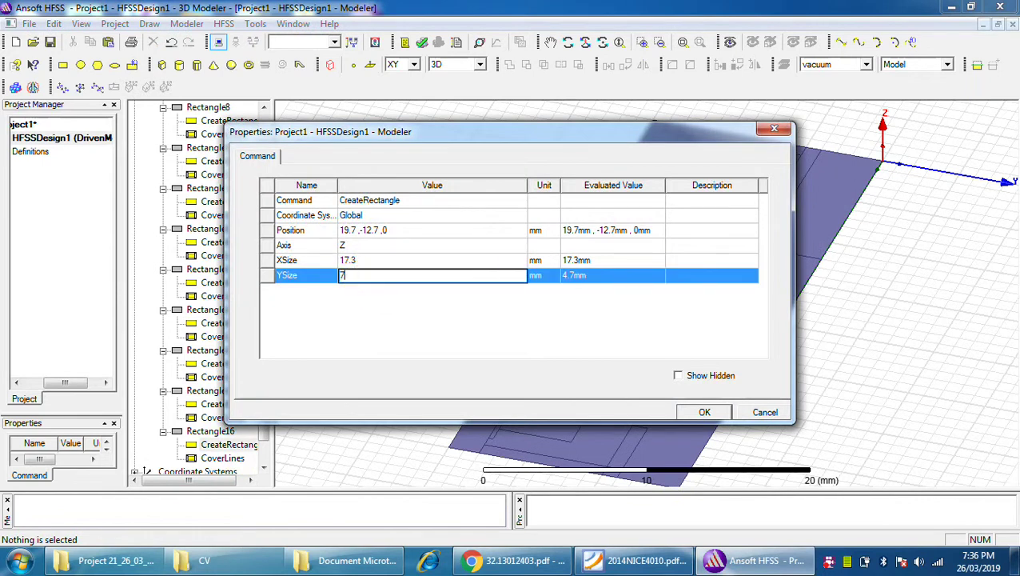
double_click(362, 261)
text(18.5)
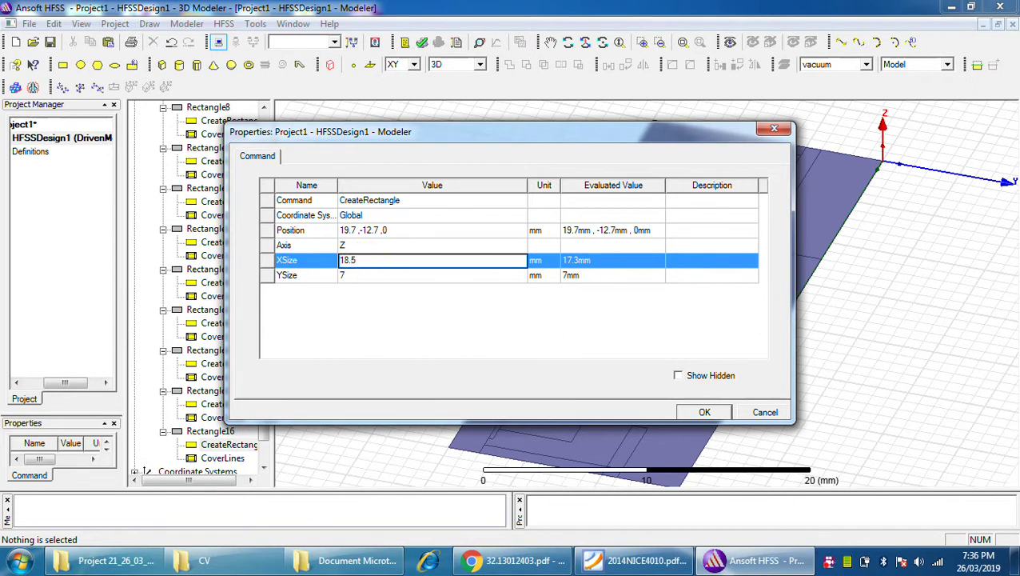
click(704, 413)
click(865, 384)
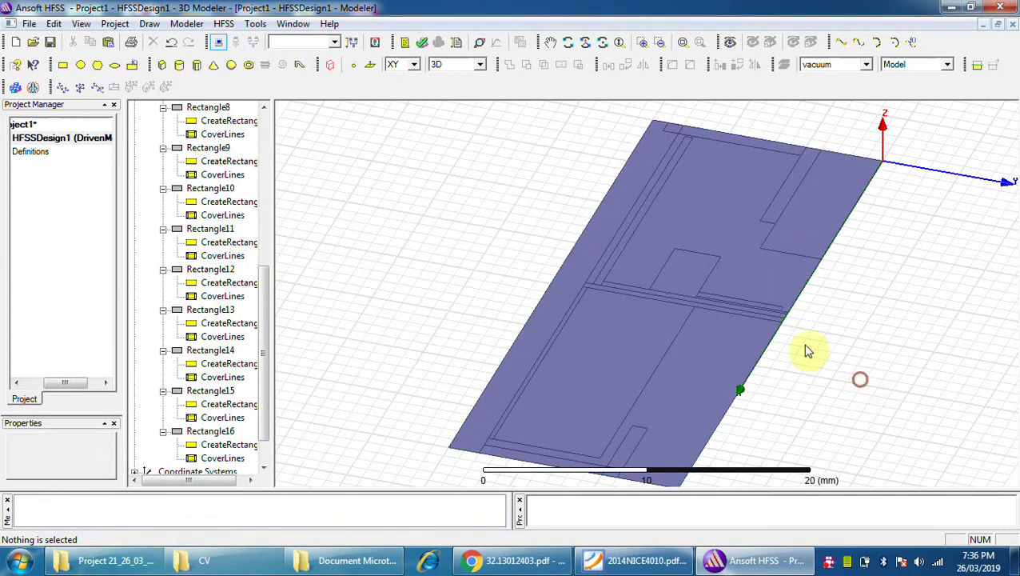
Draw a seventeenth rectangle about 2.3 mm by 5.7 mm from the sixteenth's corner at position 19.7, -5.7, 0 to the sheet's long edge.
scroll(800, 332, up, 3)
scroll(770, 378, up, 1)
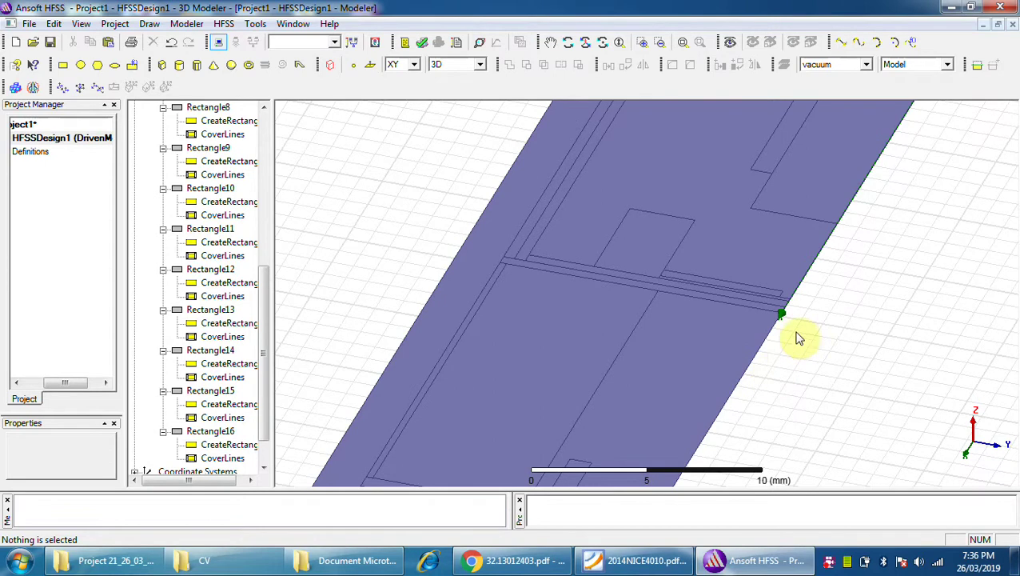
click(66, 70)
click(652, 299)
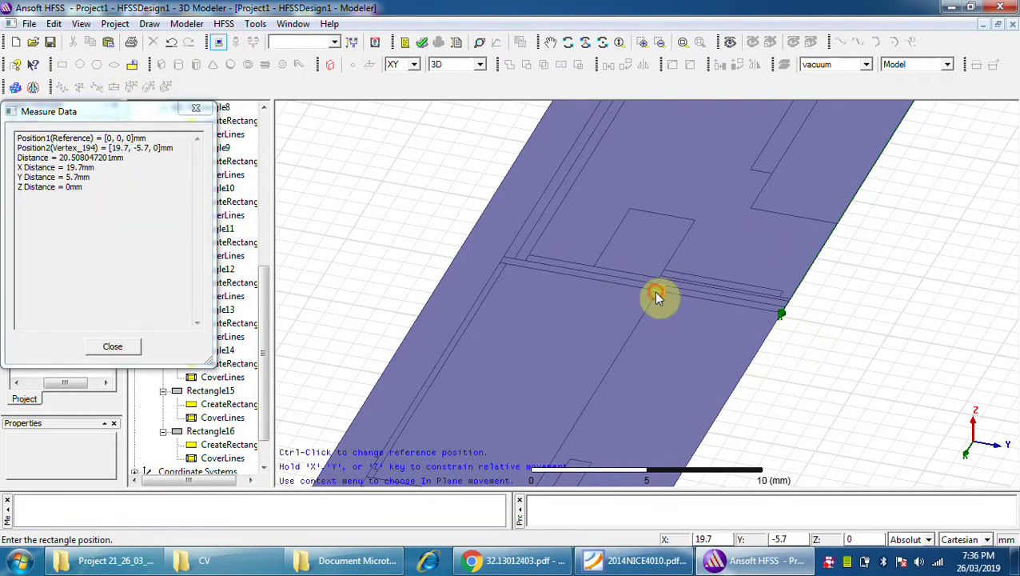
click(765, 339)
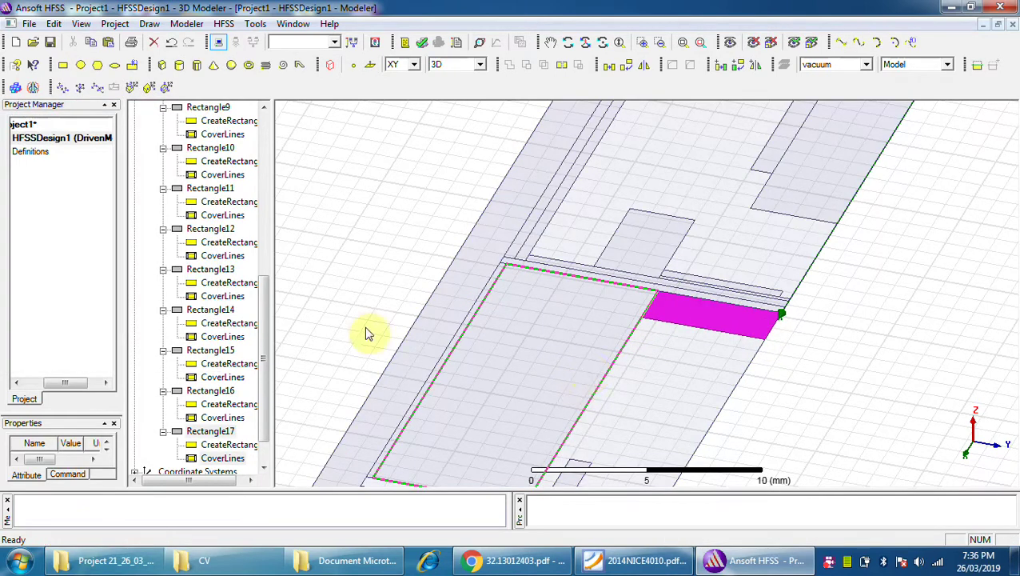
Set the seventeenth rectangle's XSize to 1.5 mm.
double_click(226, 444)
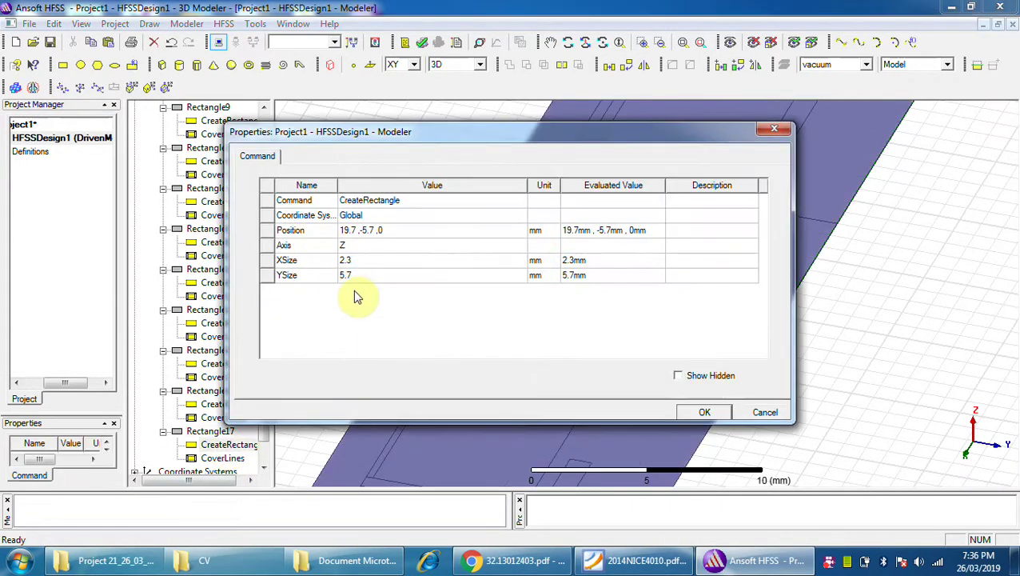
click(369, 260)
text(1.5)
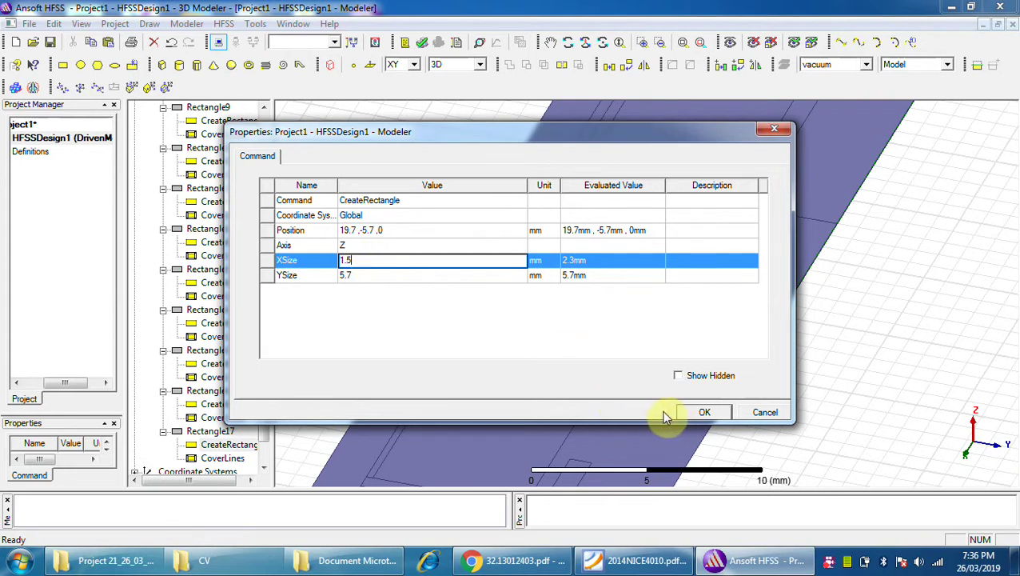
click(709, 413)
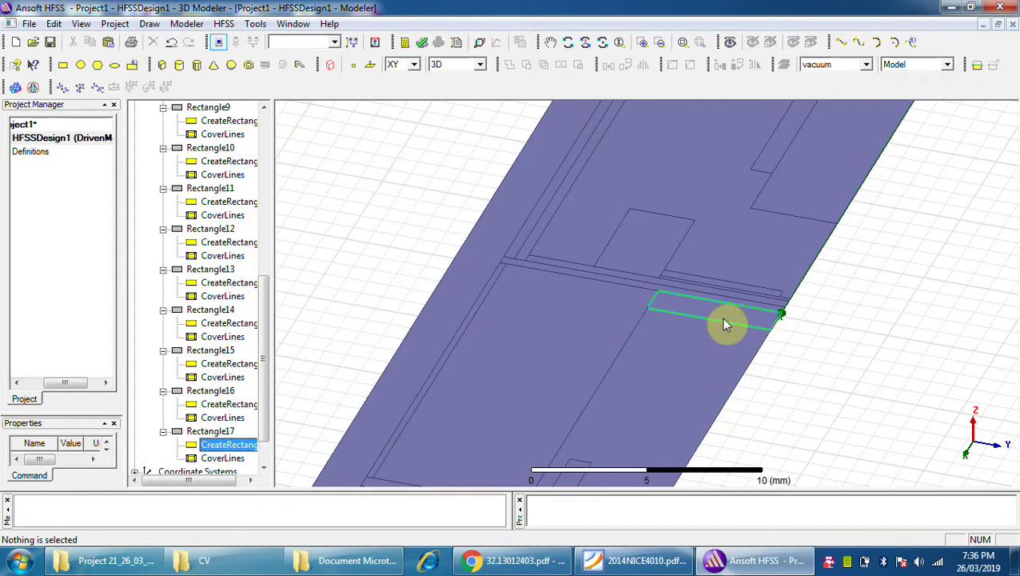
Examine the seventeenth rectangle and how the surrounding strips adjoin each other and the sheet's long edge.
click(724, 320)
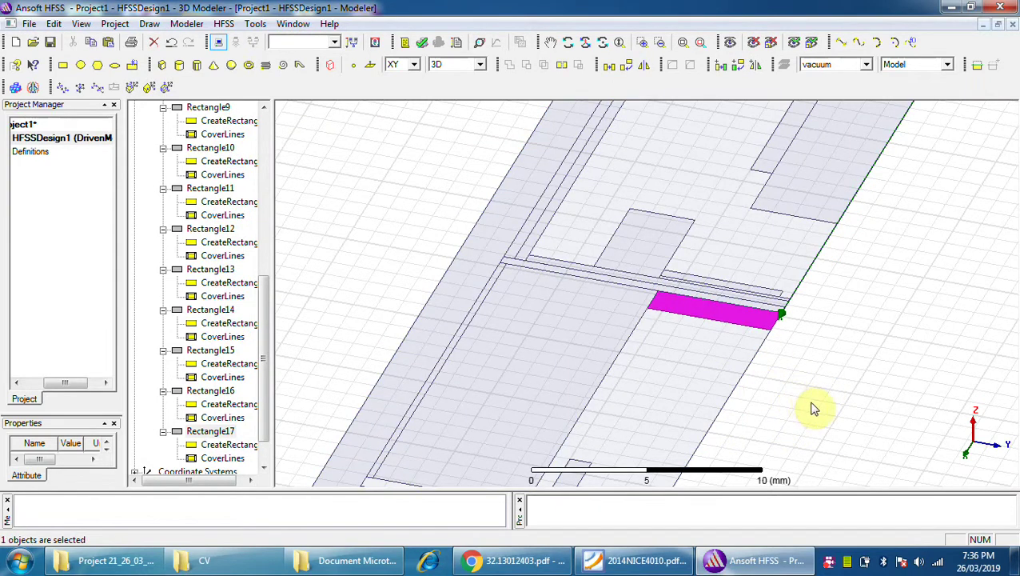
click(803, 403)
scroll(587, 255, down, 3)
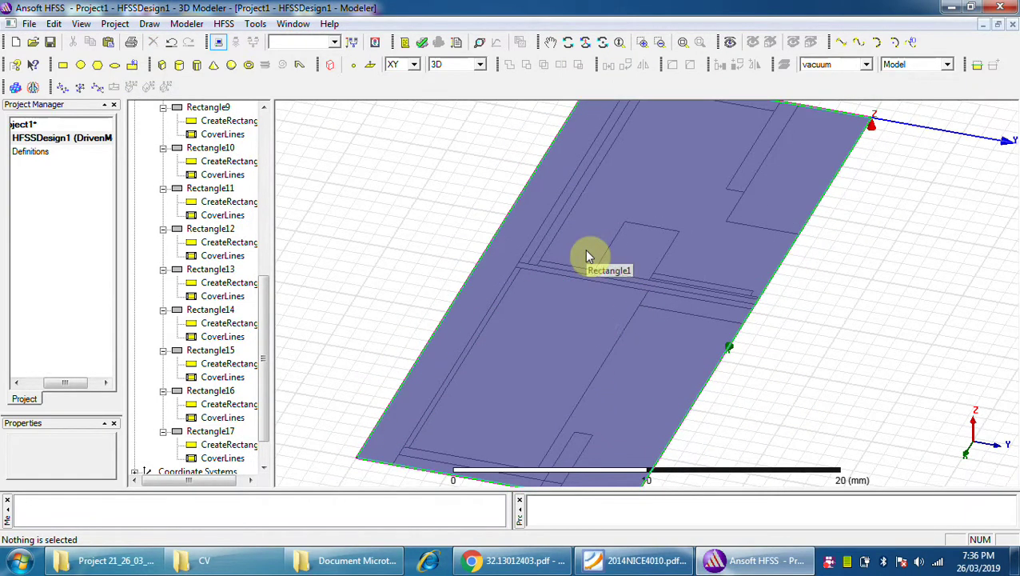
scroll(683, 333, up, 2)
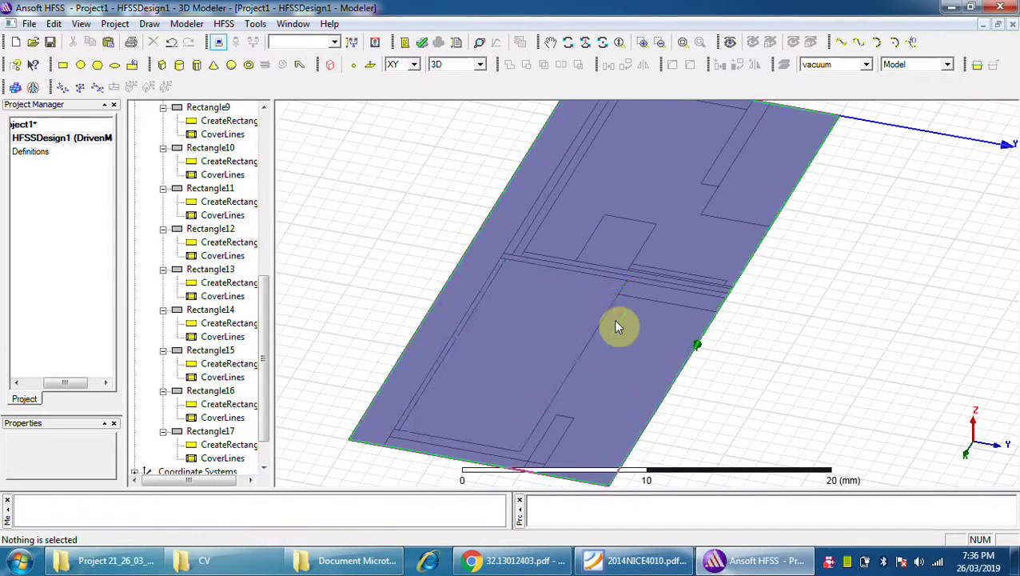
scroll(624, 300, up, 2)
scroll(640, 312, up, 2)
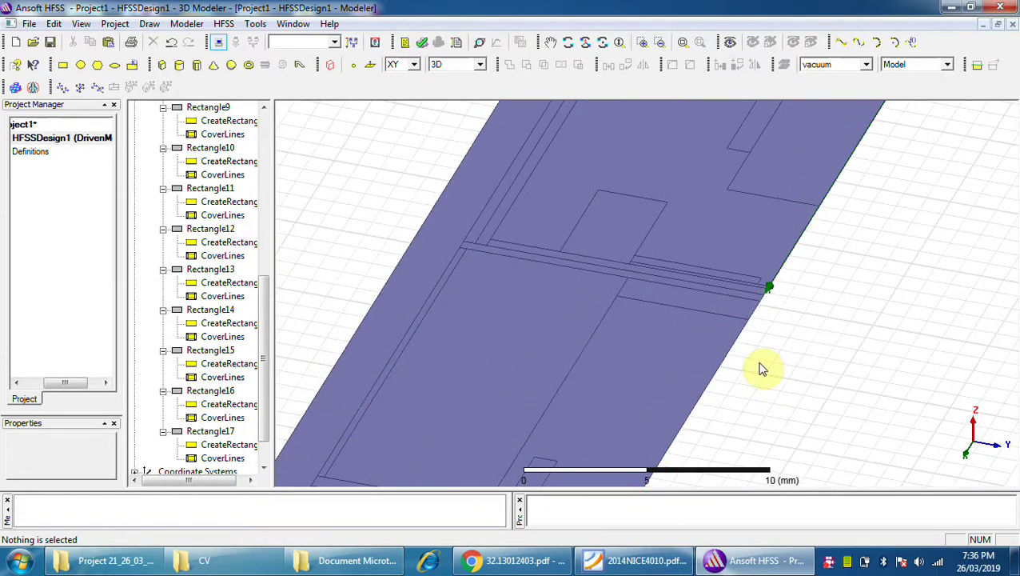
scroll(663, 340, down, 2)
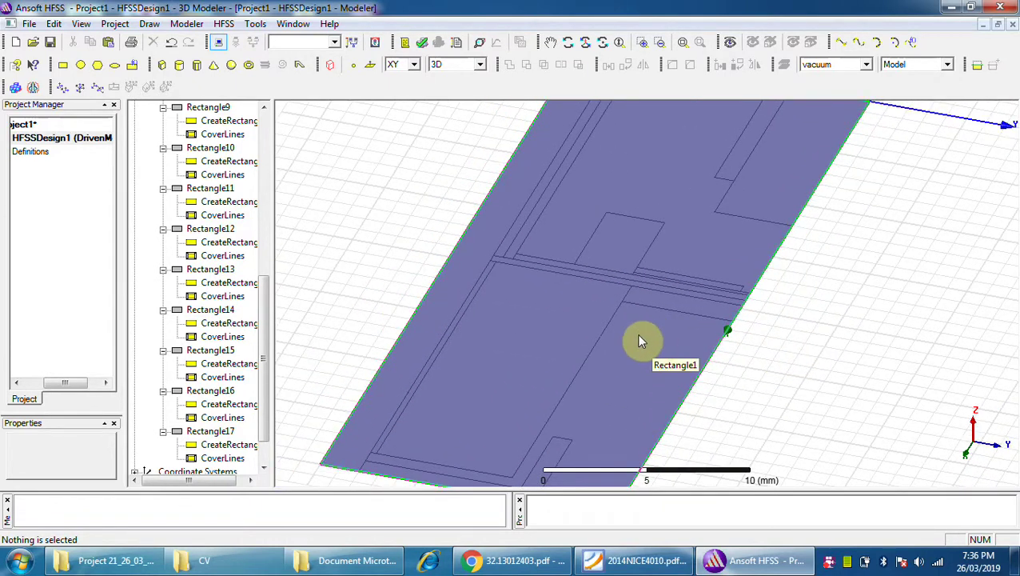
scroll(640, 340, up, 3)
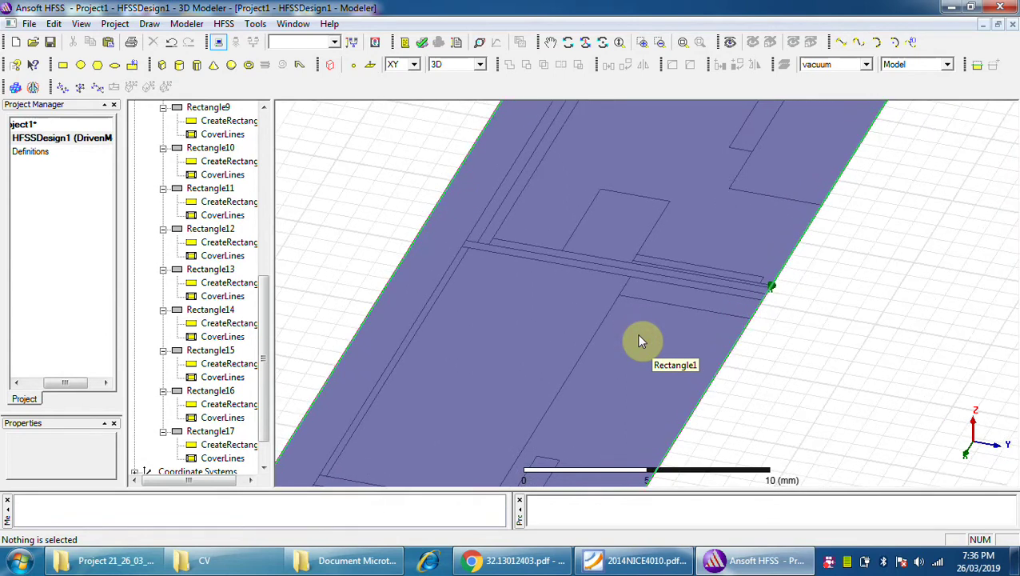
scroll(639, 340, down, 3)
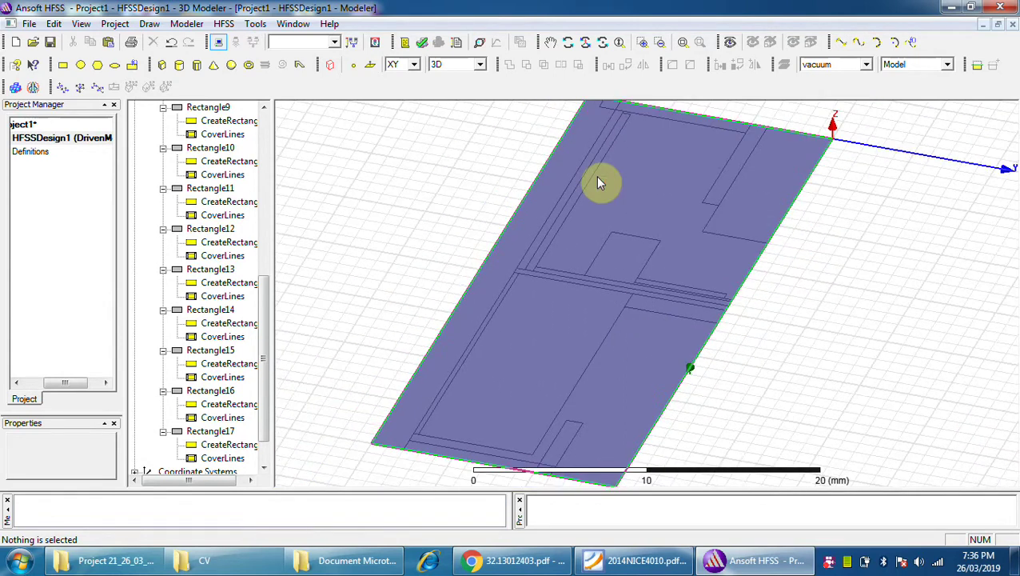
Delete Rectangle8, the outer of the two narrow parallel strips along the sheet's far long side in the origin half.
scroll(596, 184, up, 3)
scroll(563, 214, up, 2)
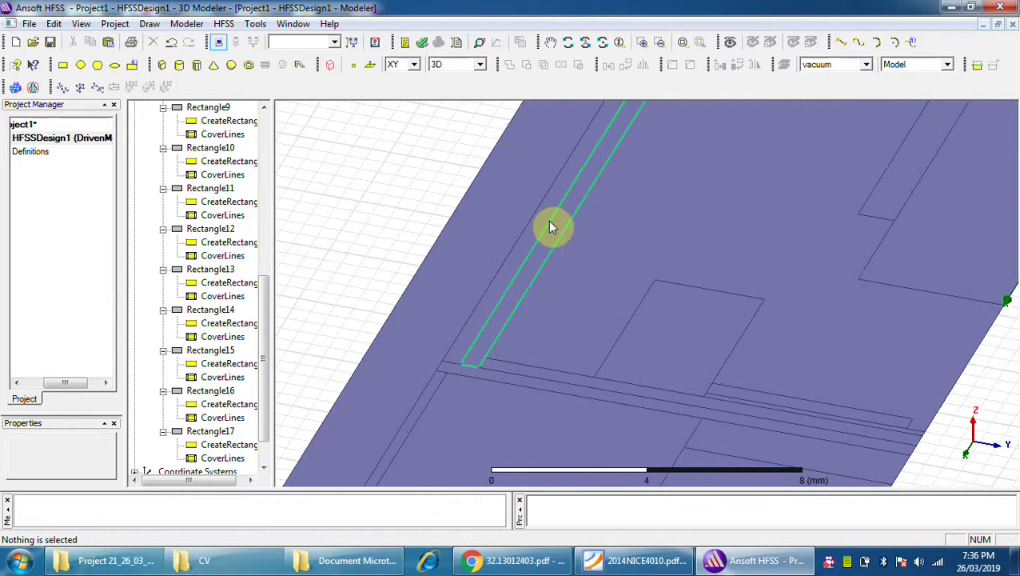
click(507, 274)
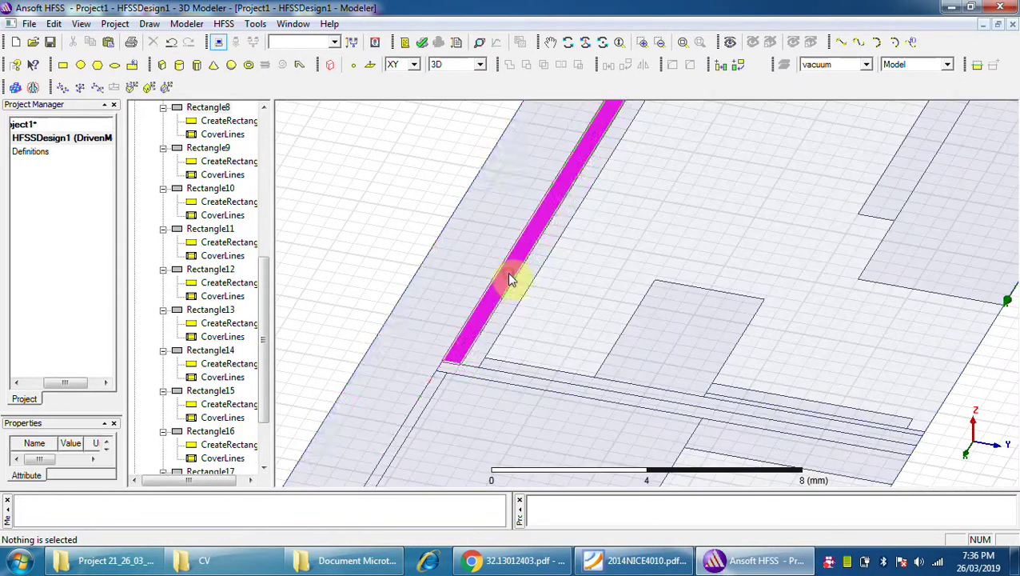
right_click(213, 114)
mouse_move(284, 152)
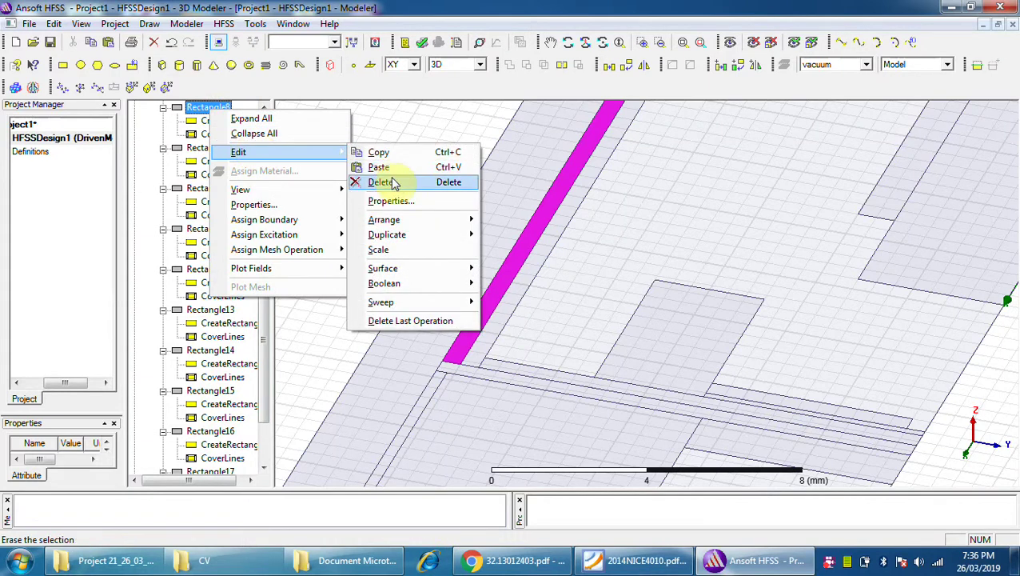
click(384, 182)
click(478, 326)
key(Delete)
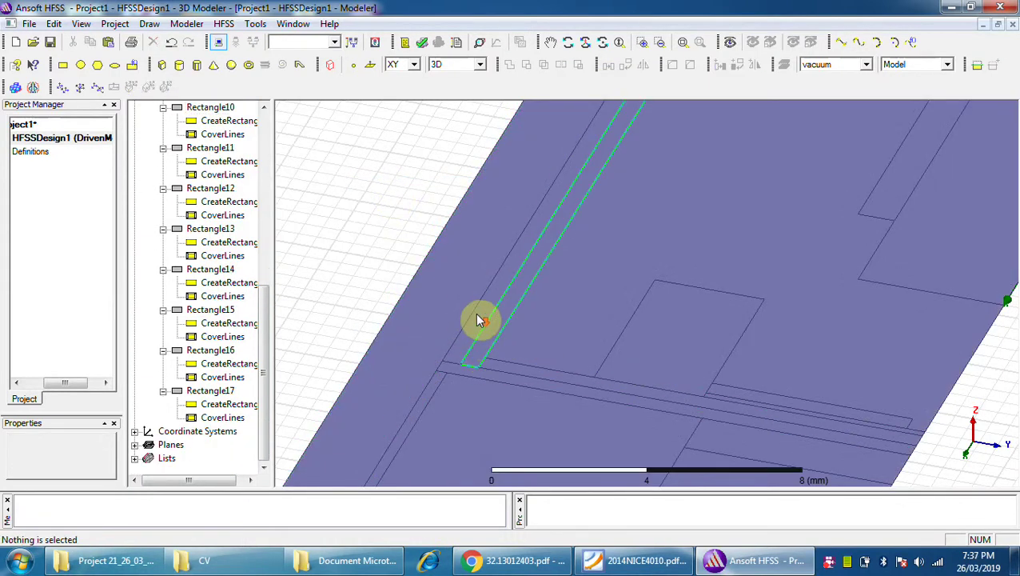
Delete Rectangle15, the narrow lengthwise strip beside the large sixteenth rectangle.
scroll(610, 348, down, 2)
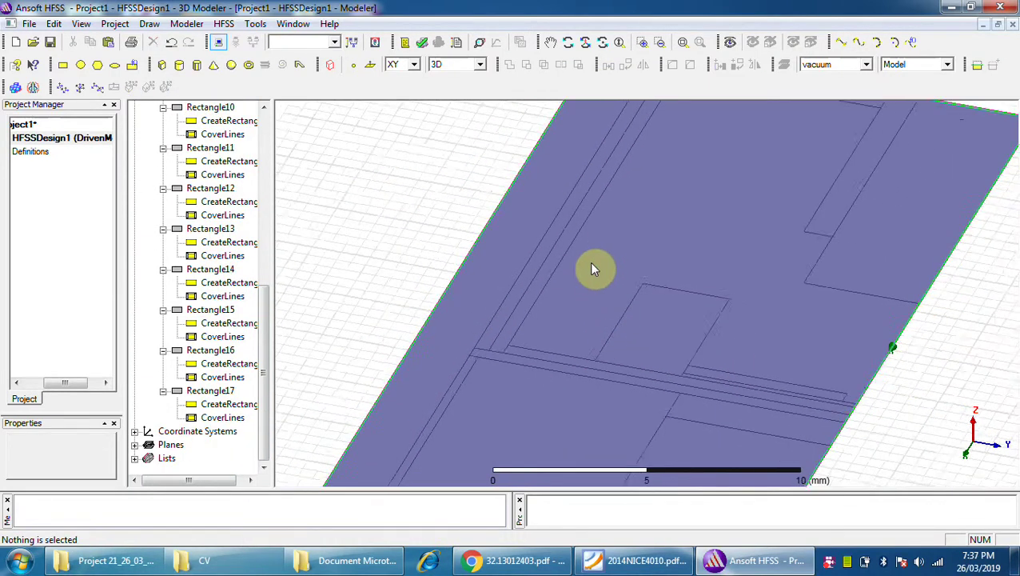
scroll(591, 272, down, 2)
scroll(498, 423, down, 1)
scroll(491, 425, up, 1)
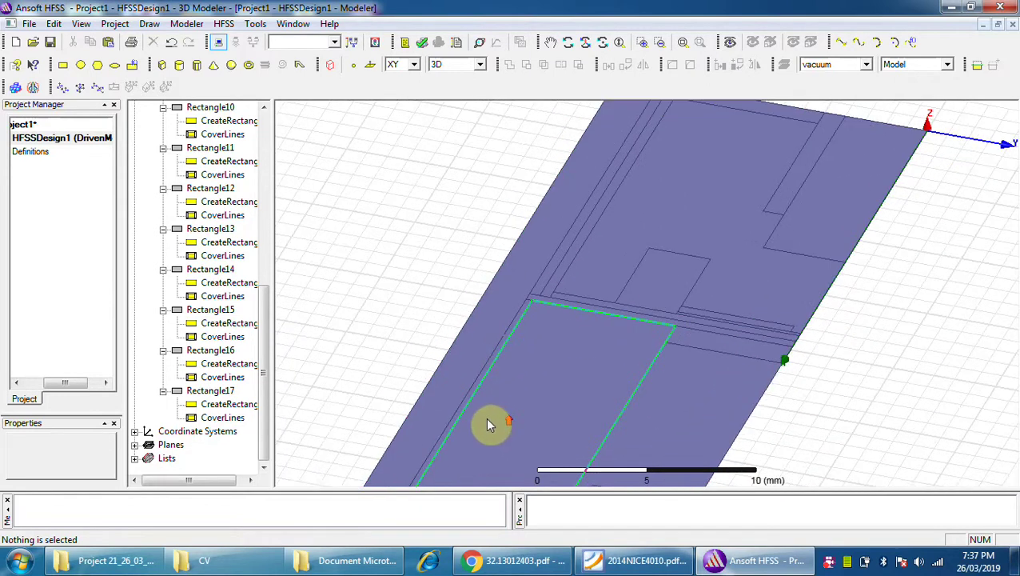
scroll(489, 424, up, 2)
scroll(472, 381, up, 3)
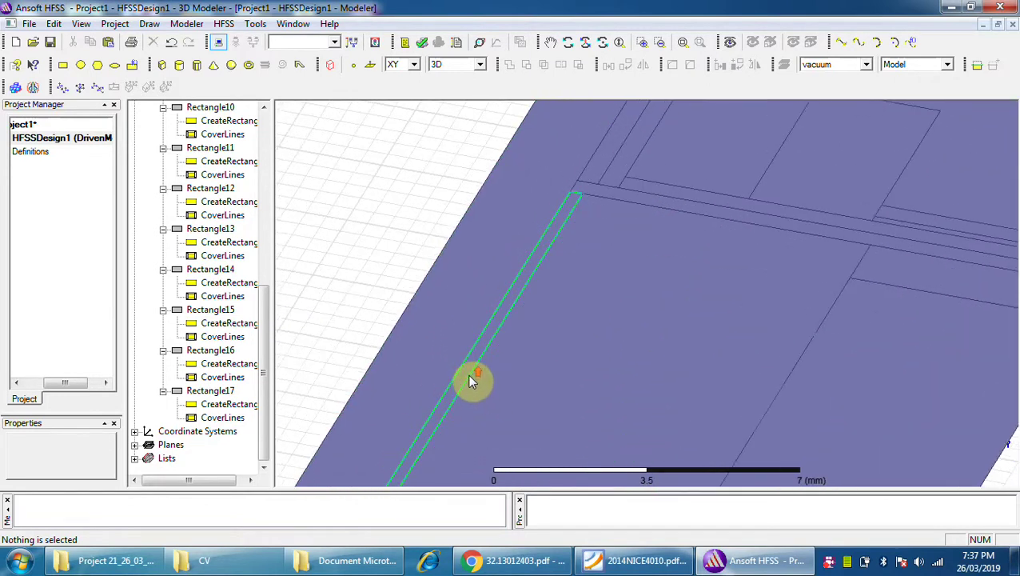
click(469, 375)
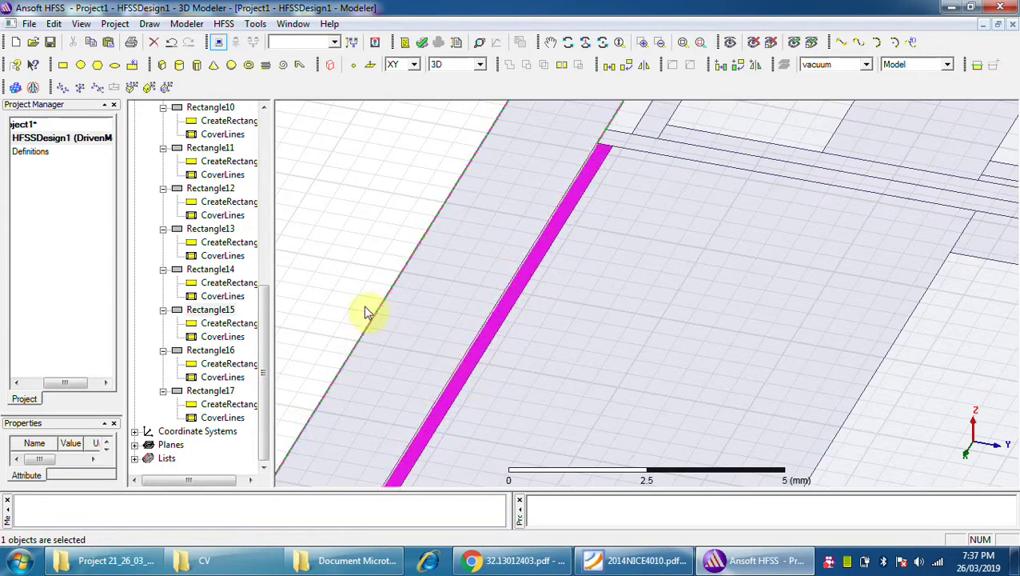
right_click(221, 314)
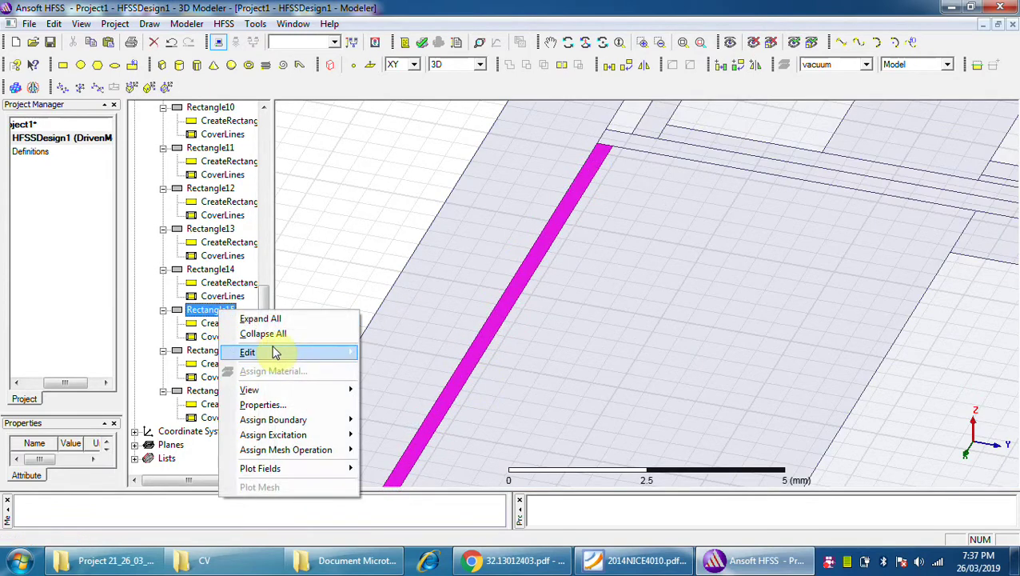
mouse_move(274, 350)
click(388, 382)
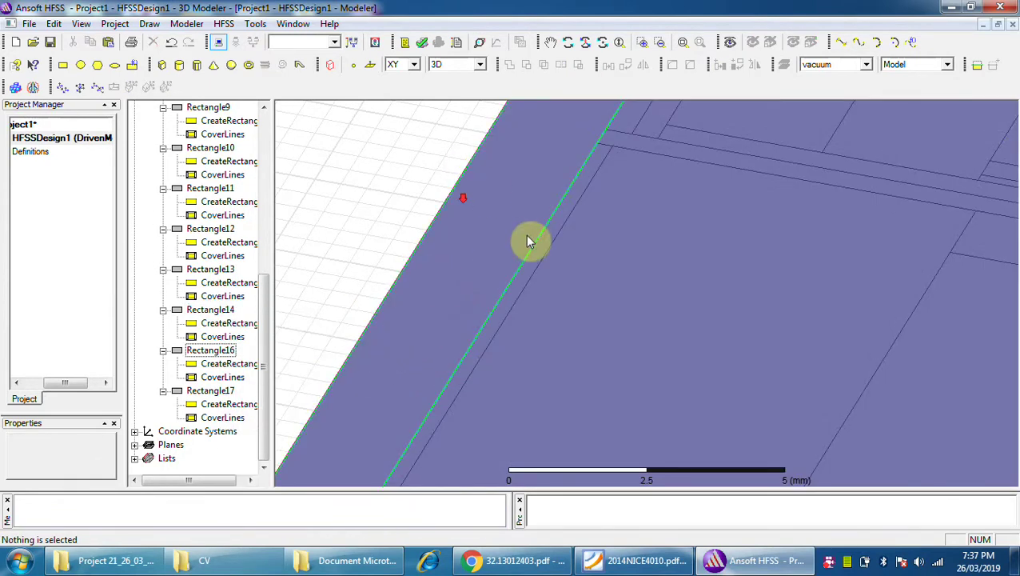
Delete Rectangle14, the thin crosswise strip between Rectangle10 and the sixteenth rectangle, and dismiss the advertising notification.
scroll(656, 220, down, 1)
scroll(656, 220, down, 3)
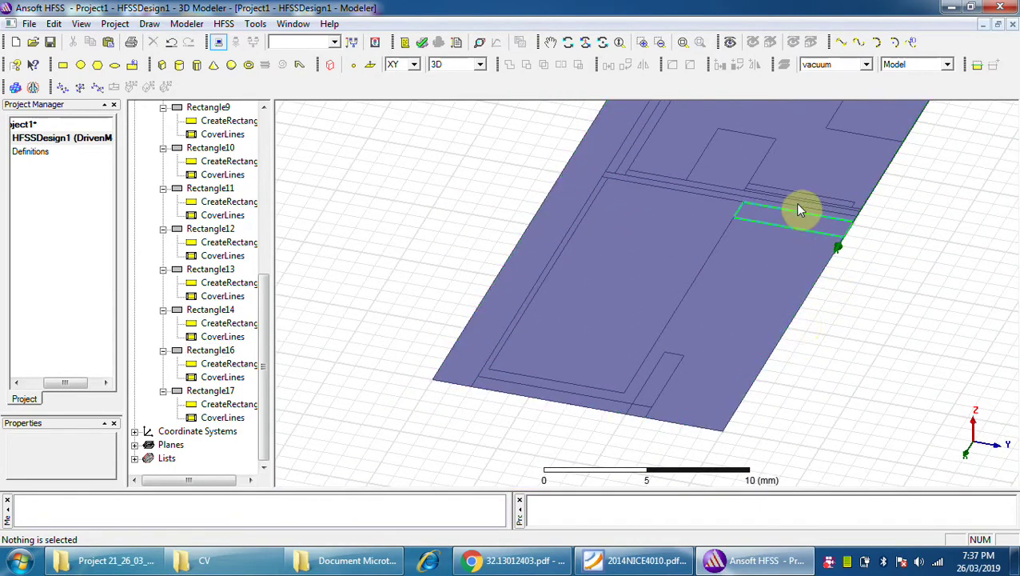
scroll(796, 220, up, 1)
scroll(703, 196, up, 3)
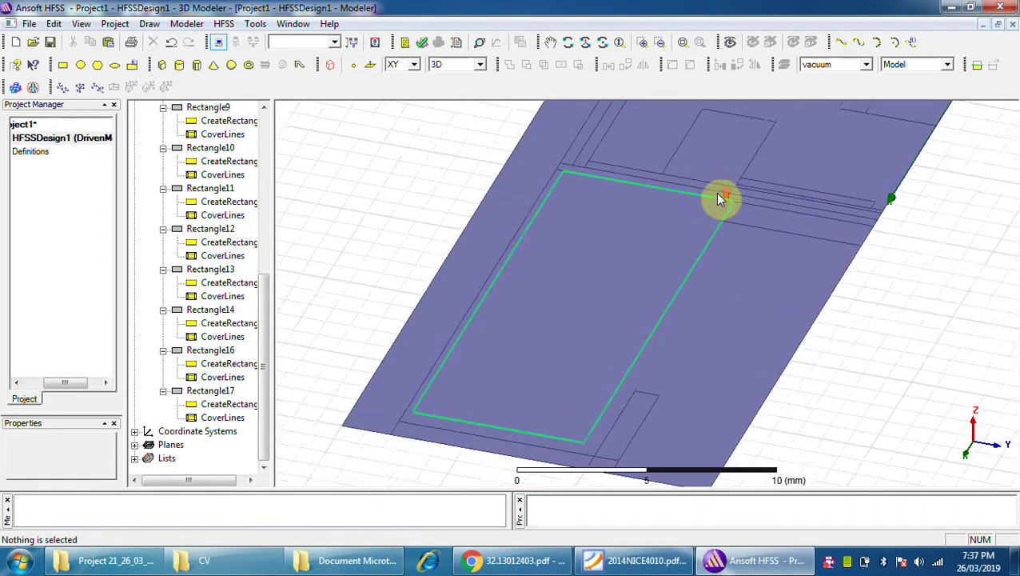
scroll(760, 208, up, 4)
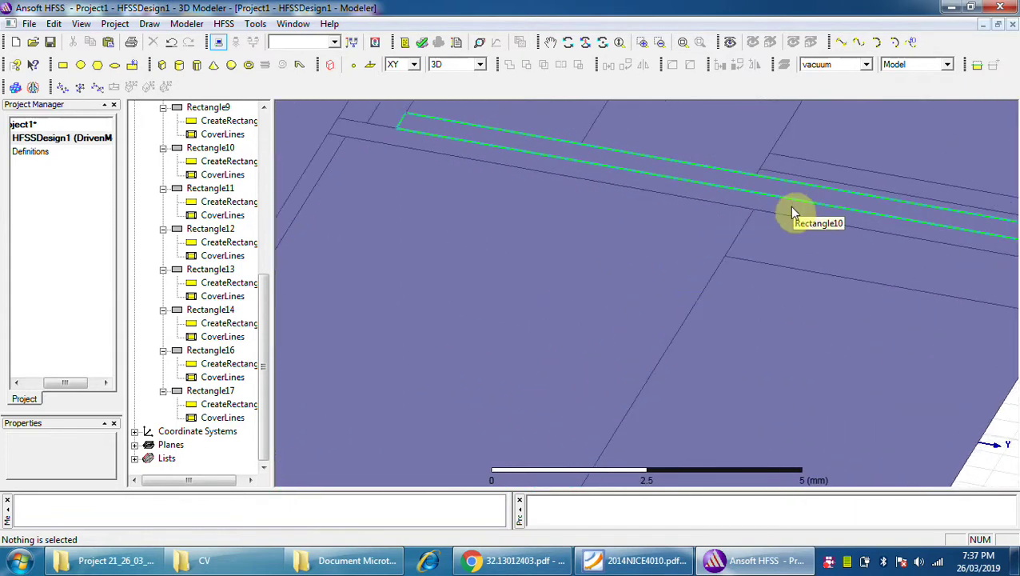
click(724, 198)
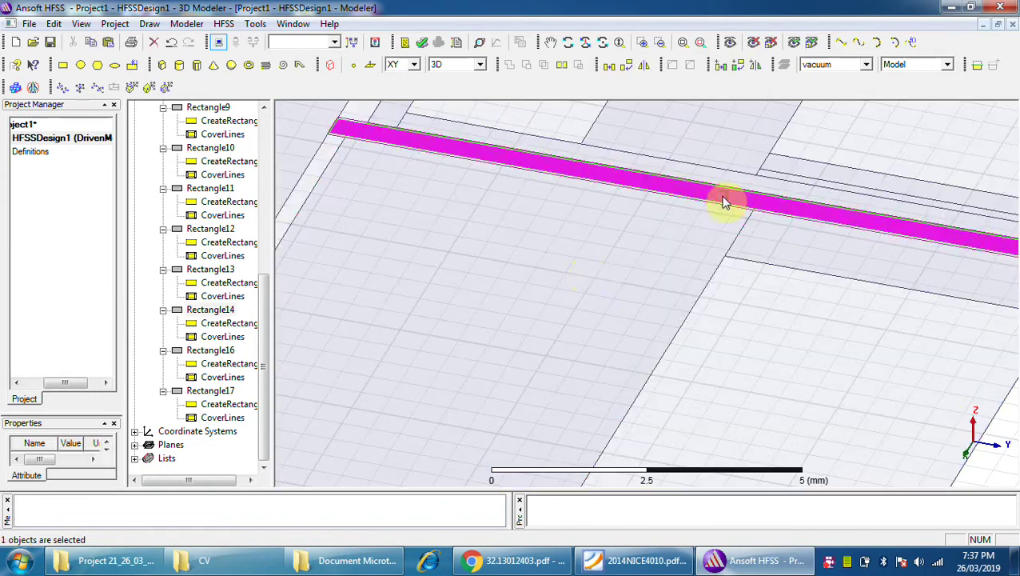
right_click(217, 312)
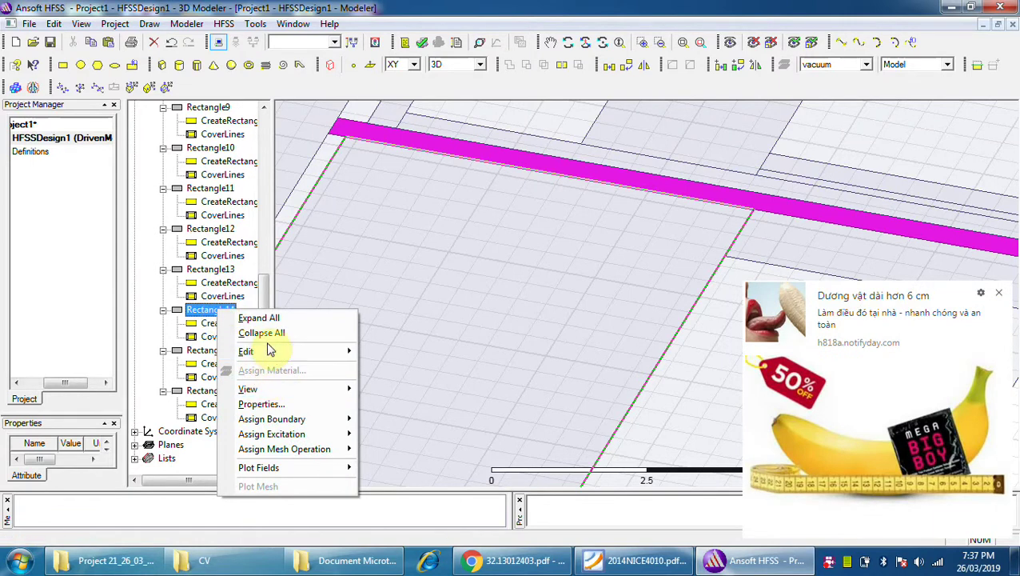
mouse_move(268, 352)
click(406, 384)
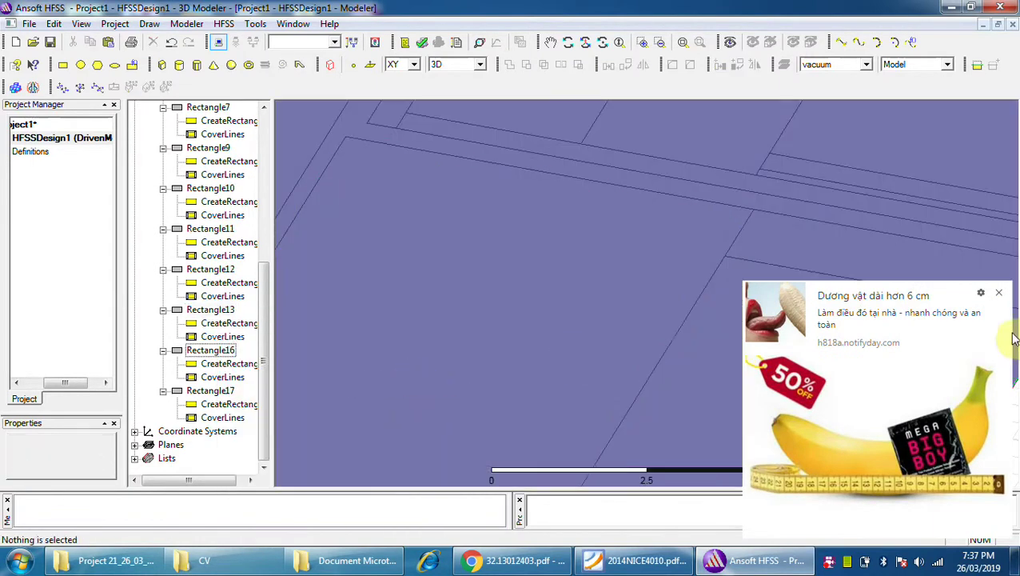
click(1000, 295)
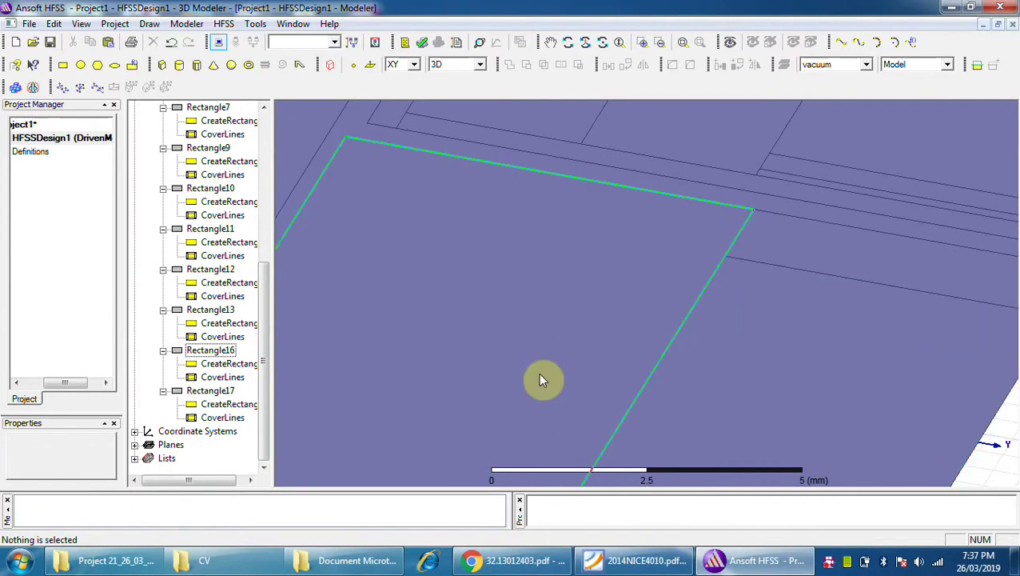
Delete Rectangle2, the wide rectangle at the sheet's origin corner.
click(681, 44)
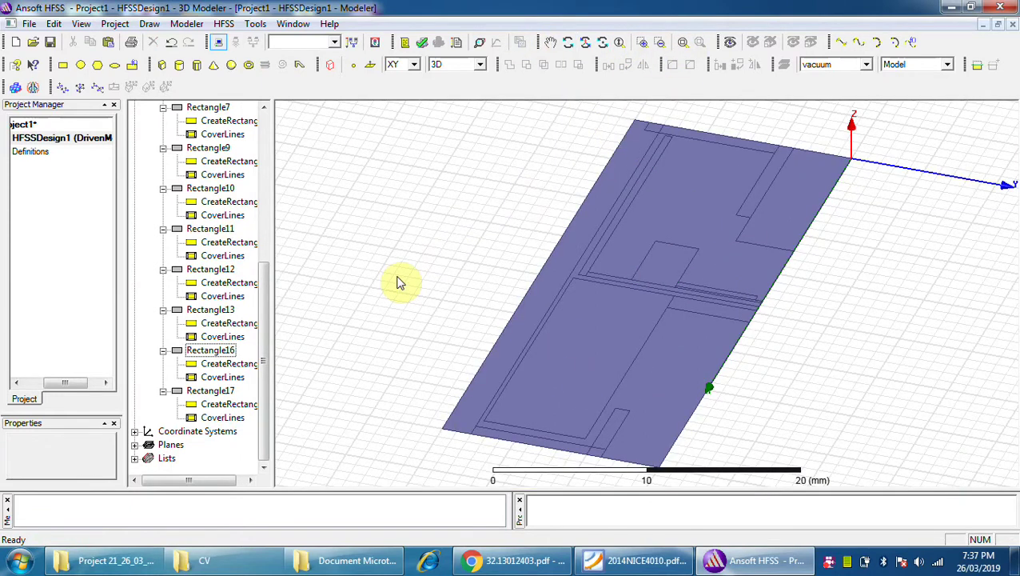
click(833, 345)
alt+drag(888, 232, 909, 194)
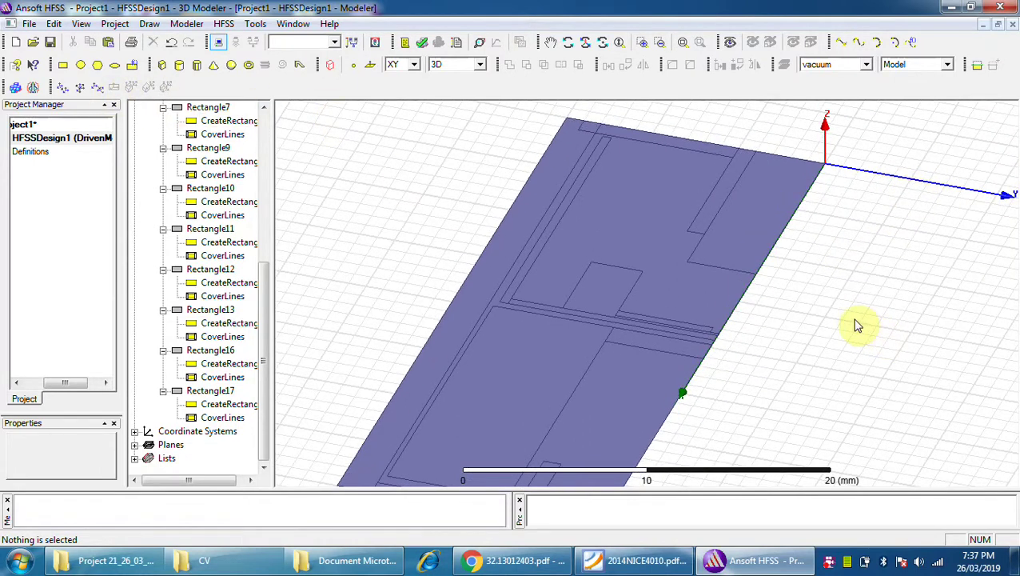
click(766, 235)
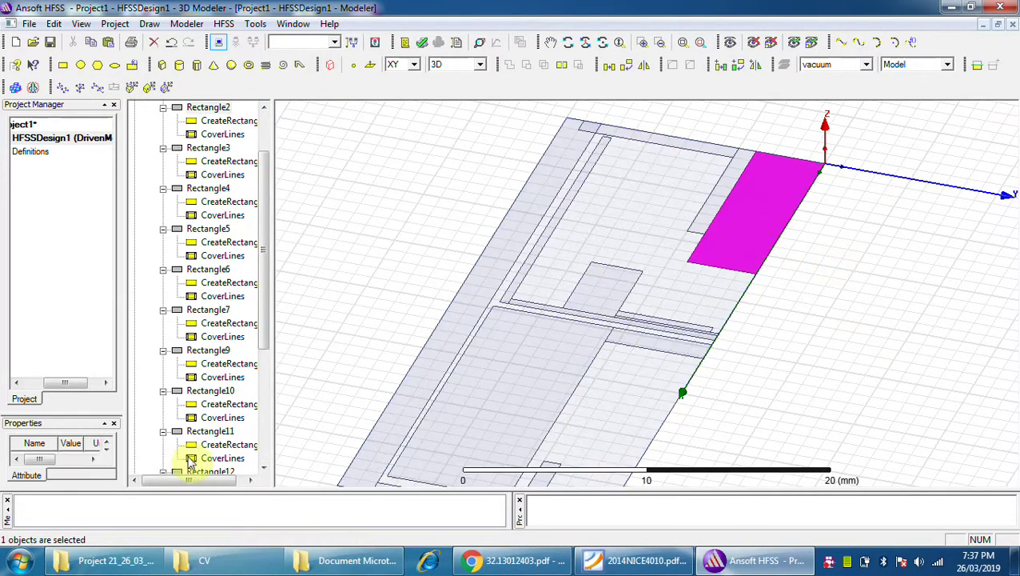
right_click(204, 109)
mouse_move(264, 148)
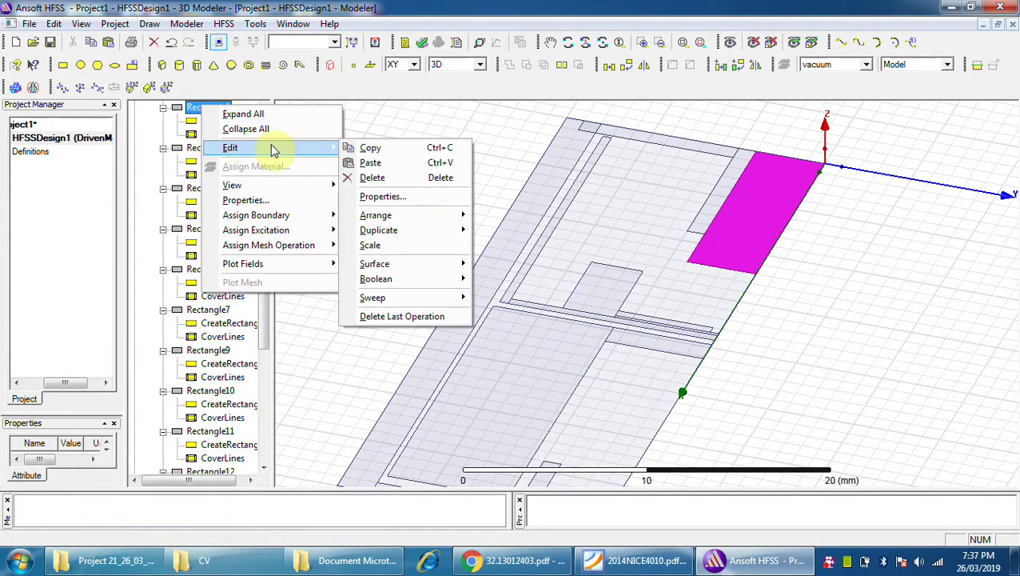
click(410, 177)
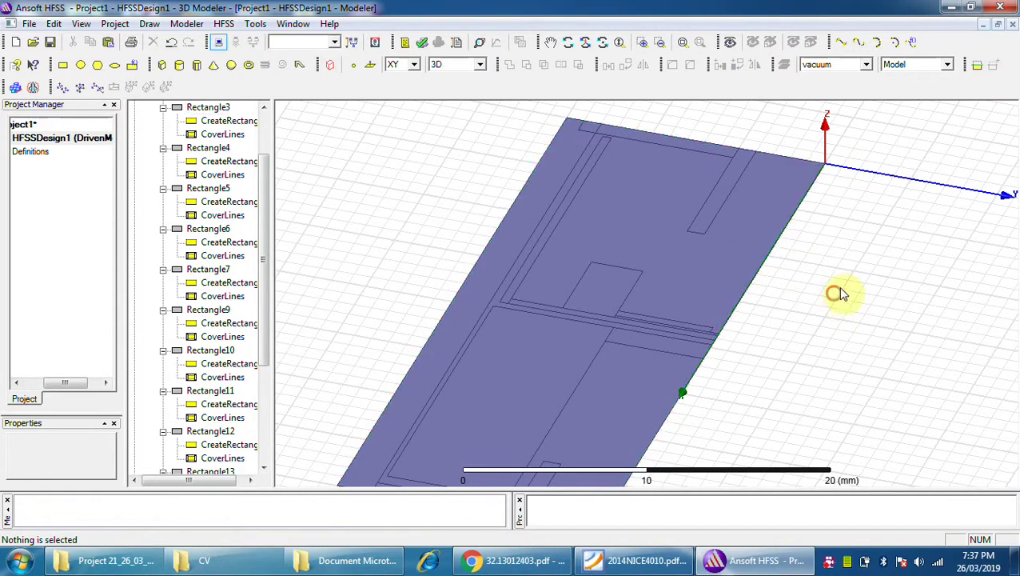
Start a polyline at (0, -4) mm, trace around the narrow stub to (1, -5), and continue to (1, -13).
scroll(802, 177, up, 2)
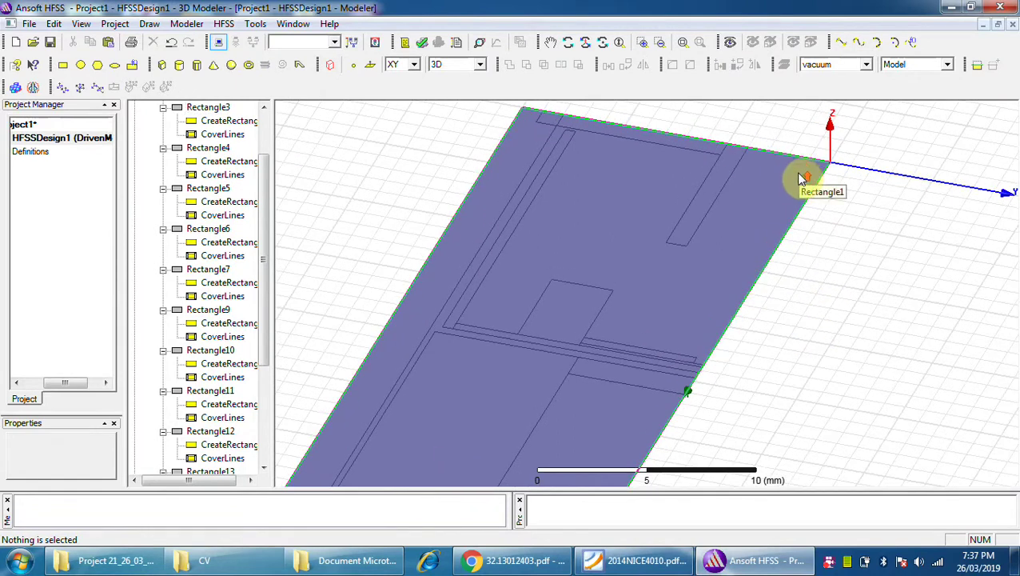
click(842, 44)
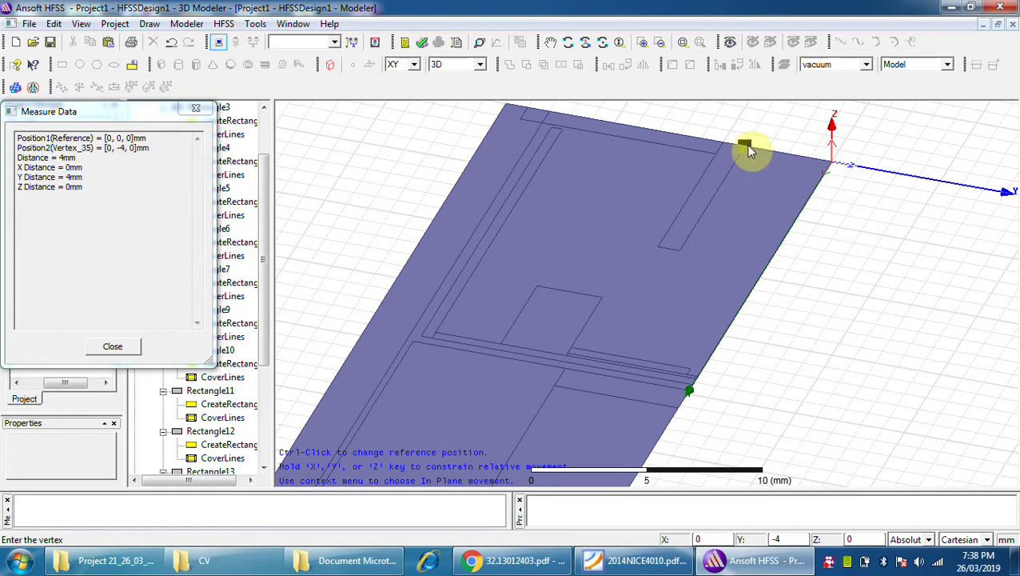
click(748, 151)
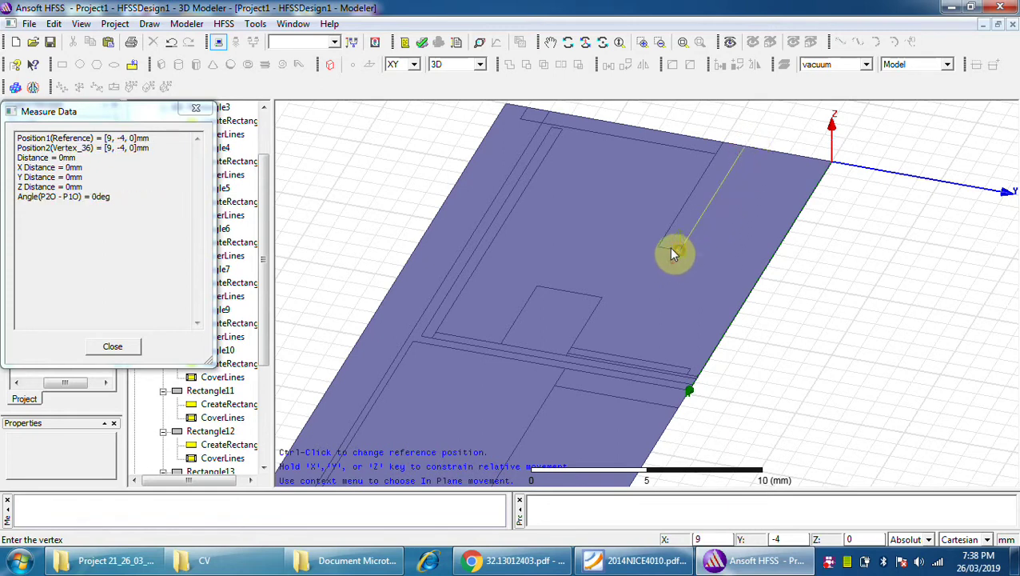
ctrl+click(717, 160)
scroll(610, 255, down, 2)
scroll(585, 182, up, 3)
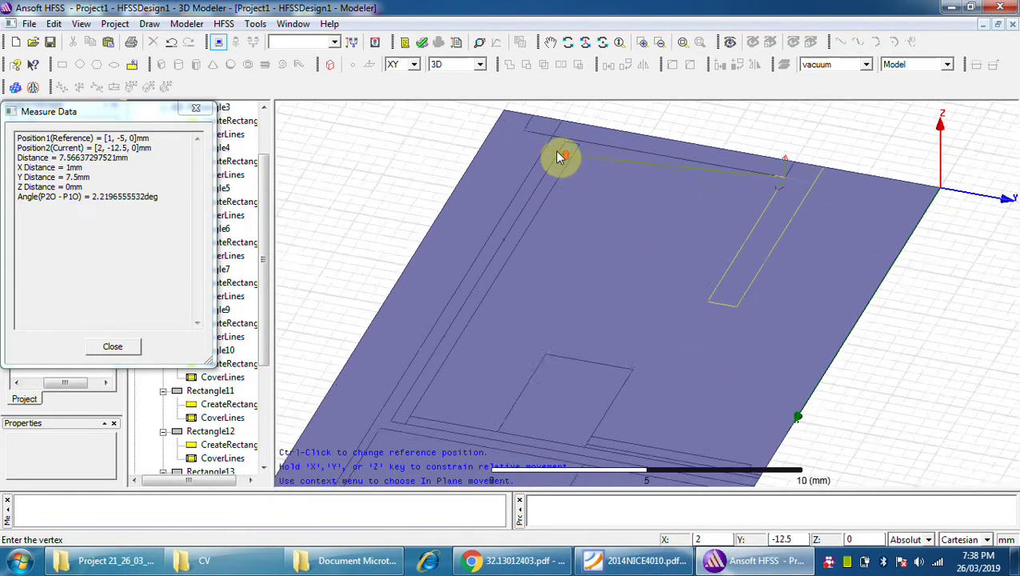
scroll(555, 152, up, 3)
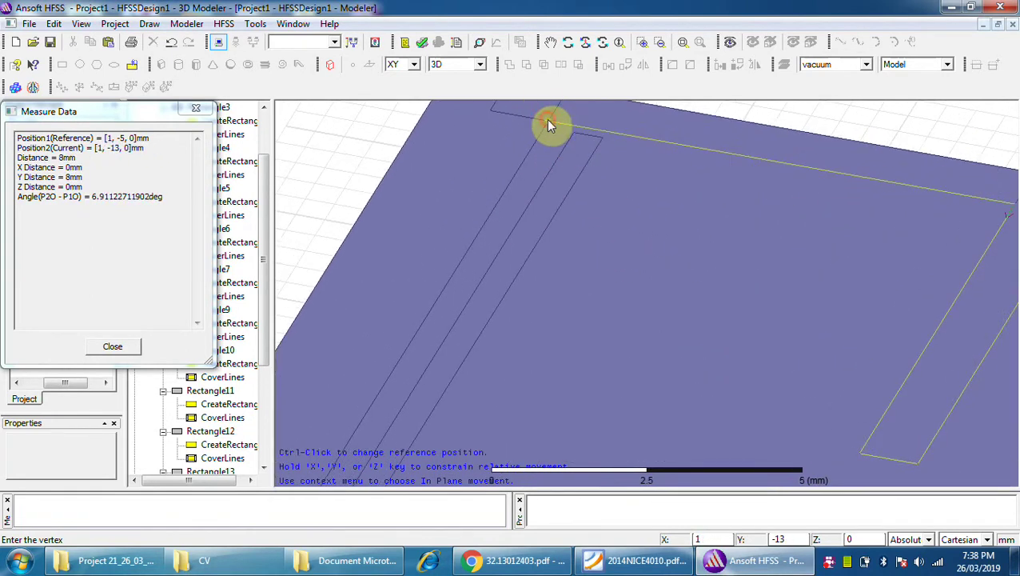
Continue the polyline through (39, -13) and (39, -5) mm, around the far-end stub via (34, -4), to the sheet edge at (40, -4).
scroll(596, 187, down, 6)
scroll(601, 138, down, 2)
scroll(466, 398, up, 5)
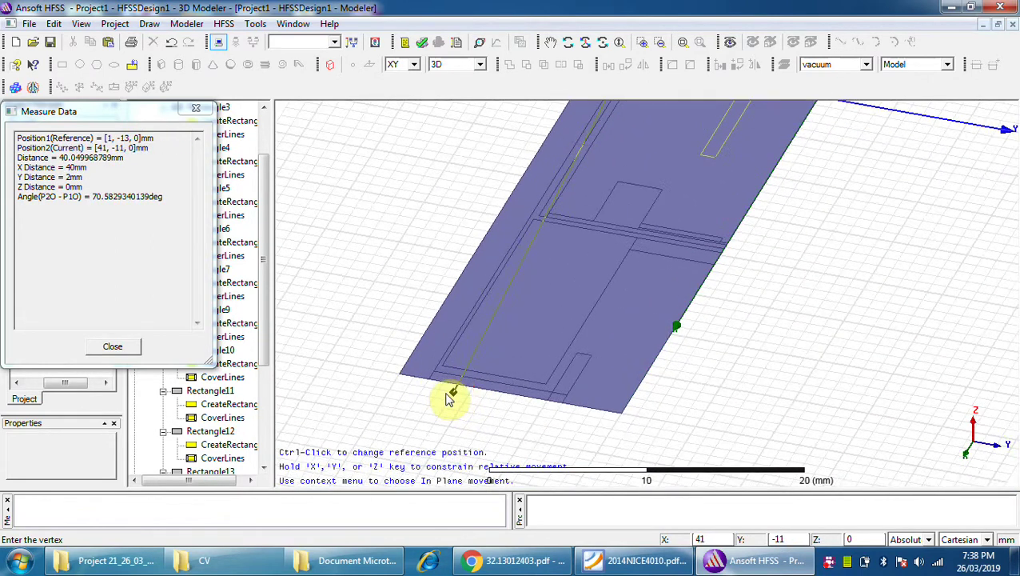
ctrl+click(421, 348)
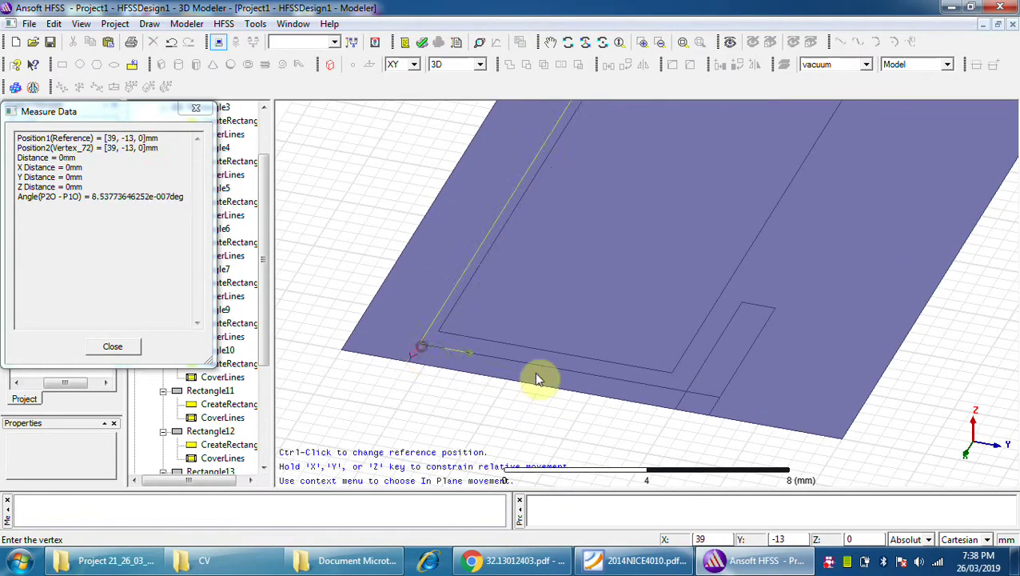
scroll(685, 392, up, 2)
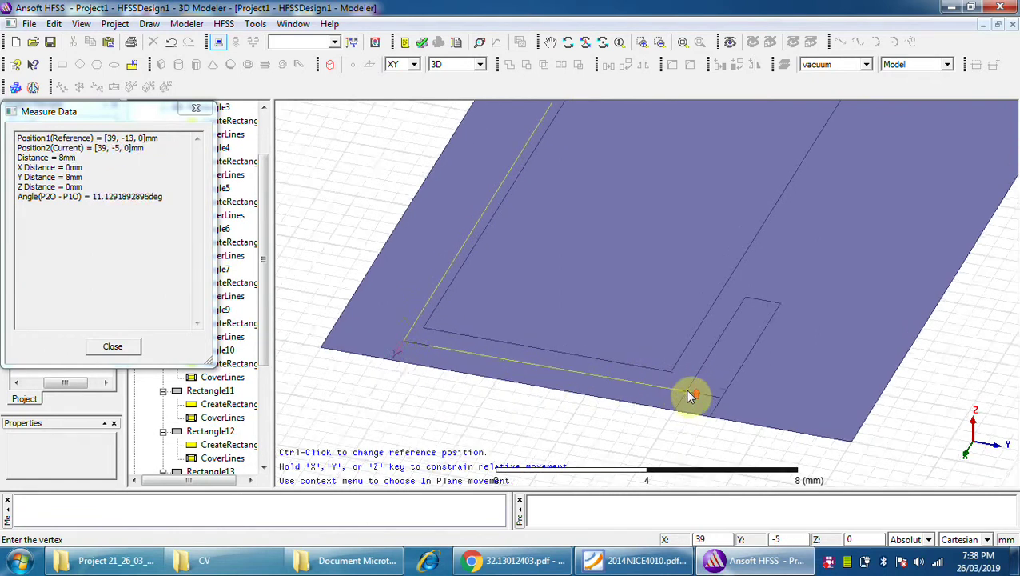
ctrl+click(683, 389)
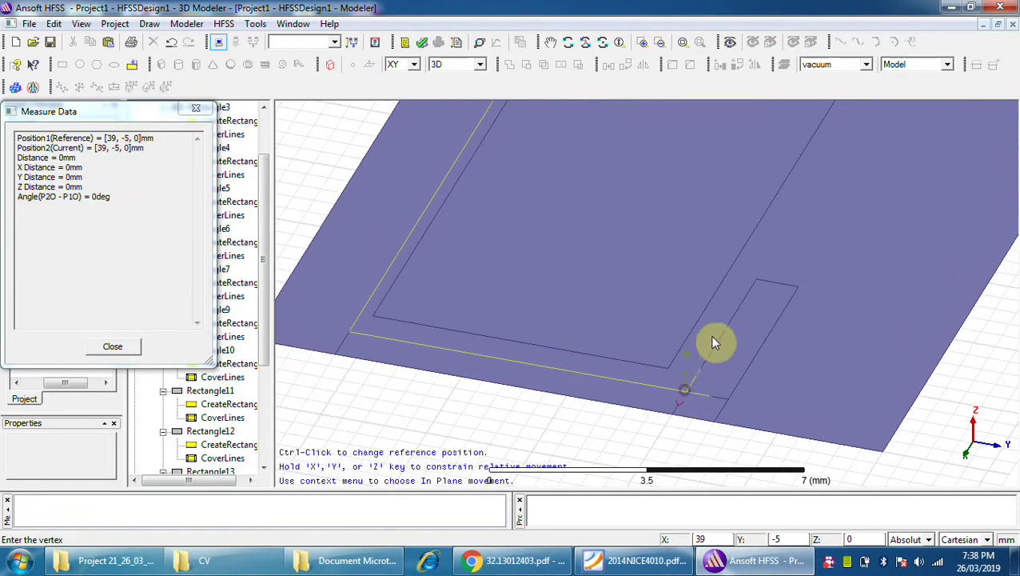
ctrl+click(751, 284)
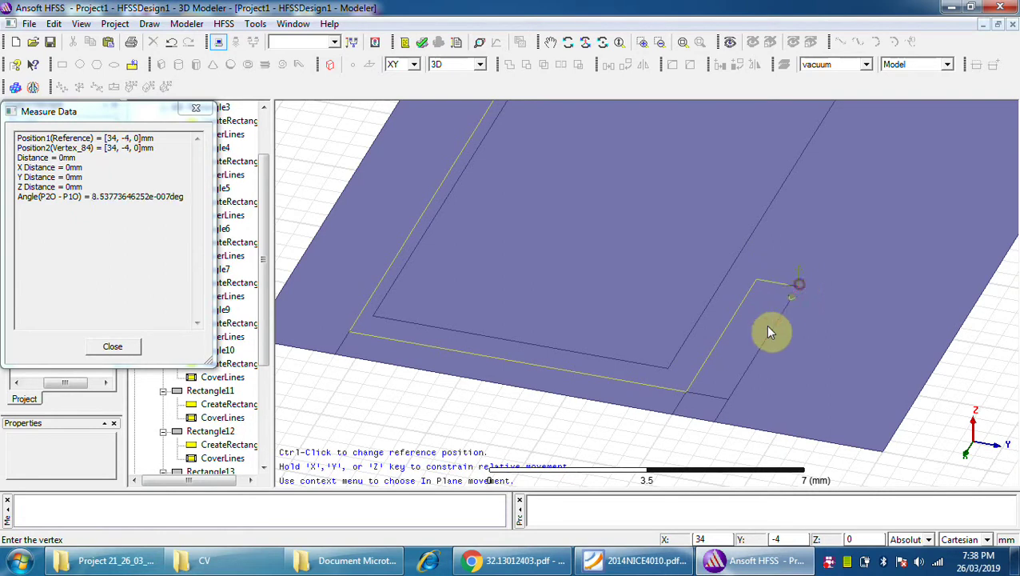
ctrl+click(715, 428)
Run the polyline through the sheet corners (40, -15) and (0, -15) mm and close it at (0, -4).
scroll(781, 444, down, 1)
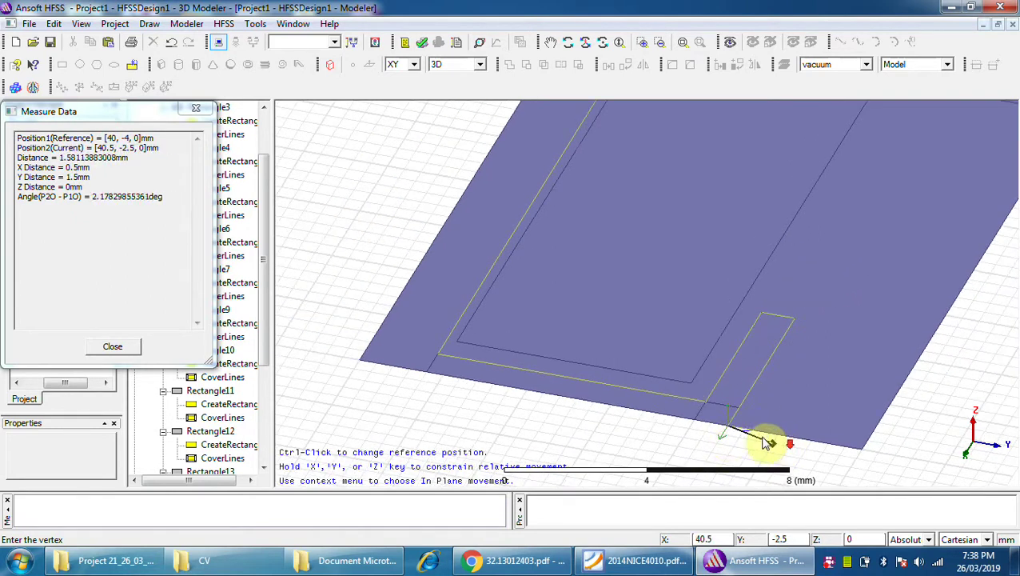
ctrl+click(361, 360)
scroll(412, 386, down, 4)
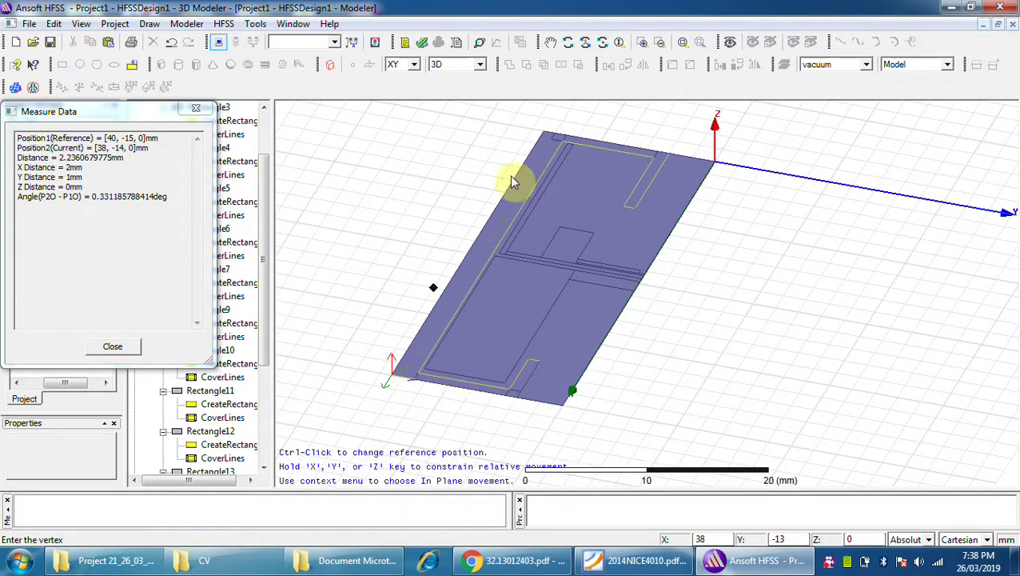
scroll(567, 138, up, 4)
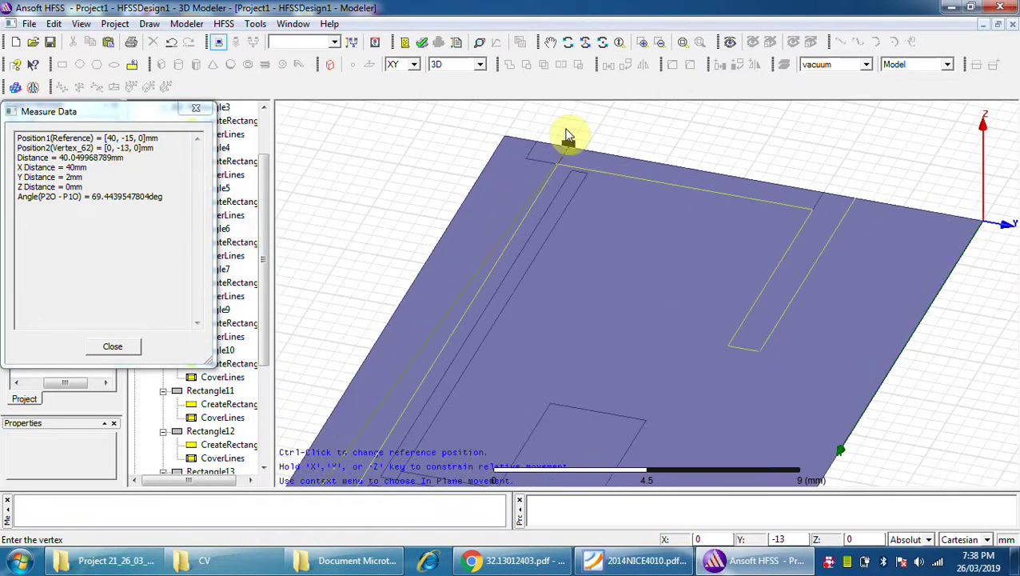
scroll(560, 139, up, 2)
ctrl+click(494, 138)
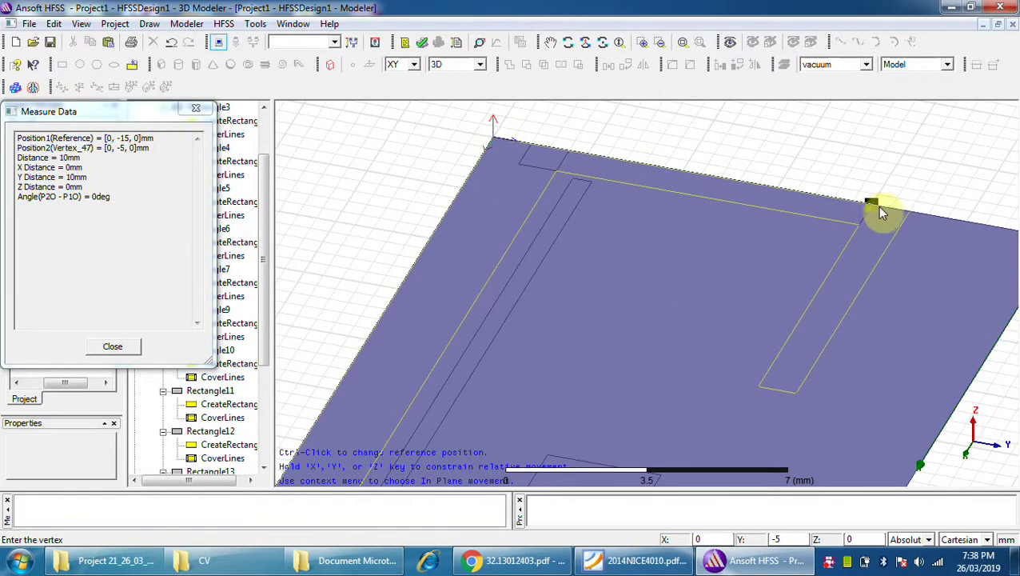
ctrl+click(907, 206)
key(Escape)
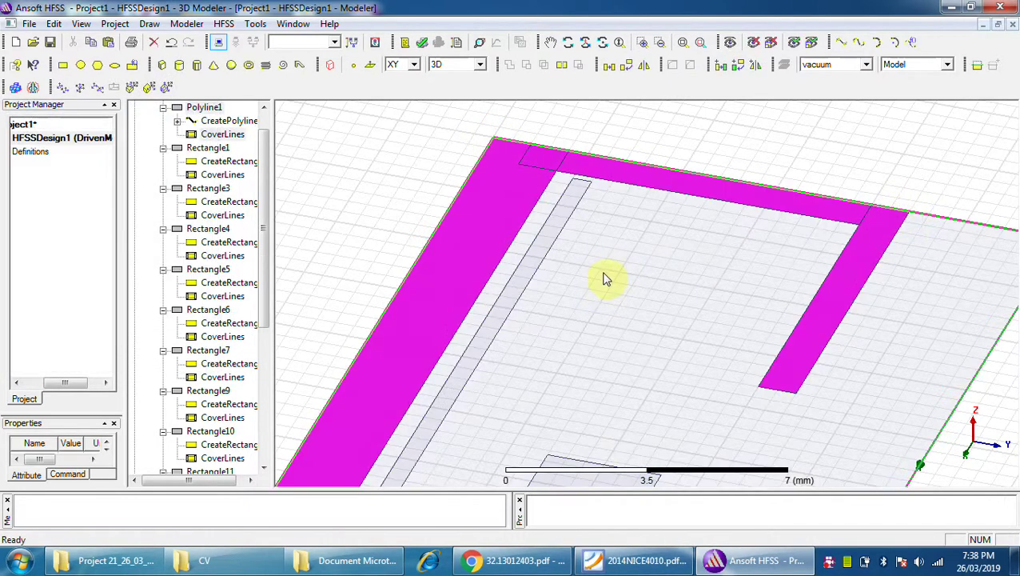
click(600, 275)
scroll(611, 208, down, 4)
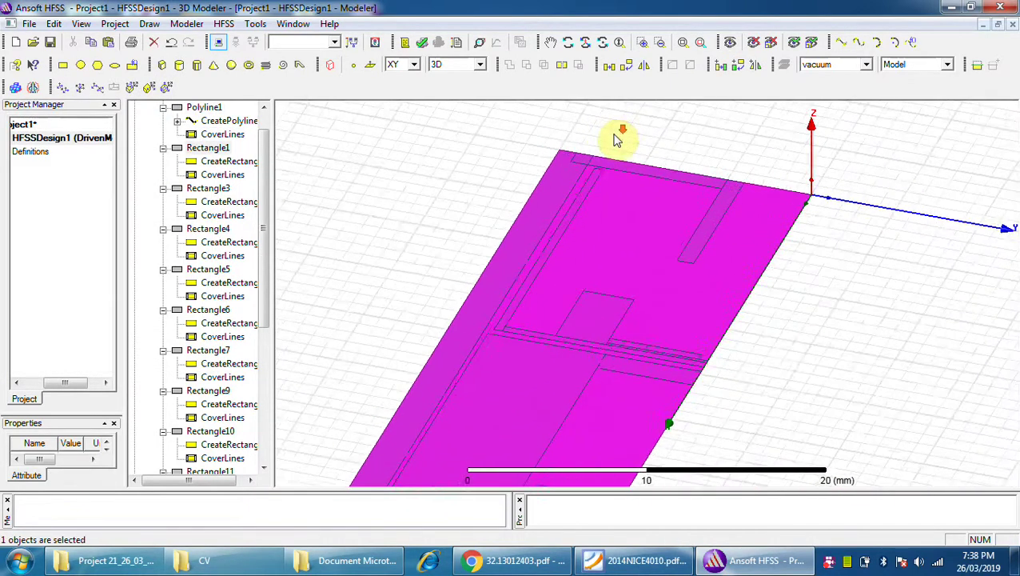
scroll(615, 260, up, 4)
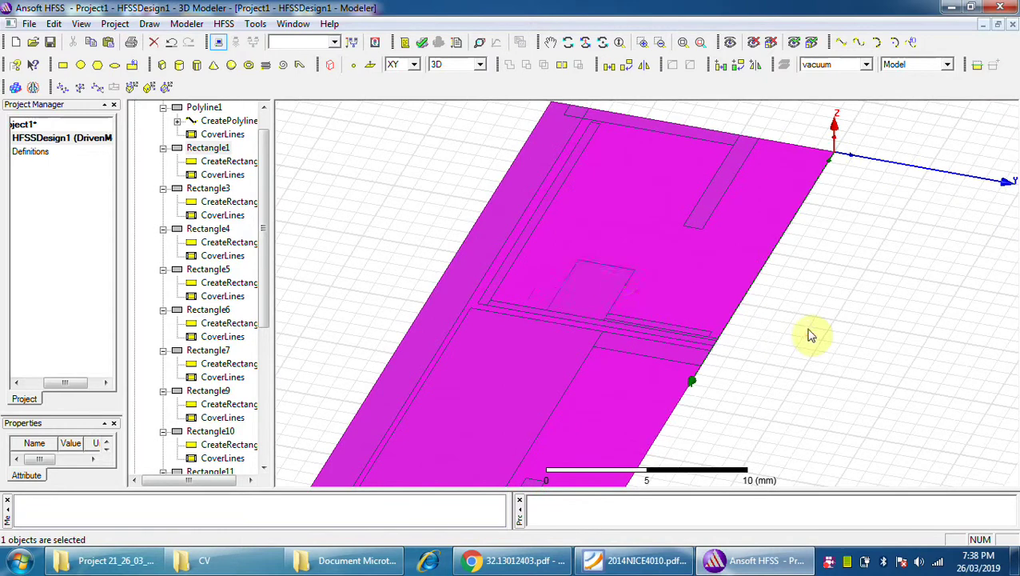
click(798, 334)
Start a second polyline at (19.2, 0) mm on the sheet's edge and extend it through (18.7, 0) to (18.7, -6).
scroll(676, 277, up, 3)
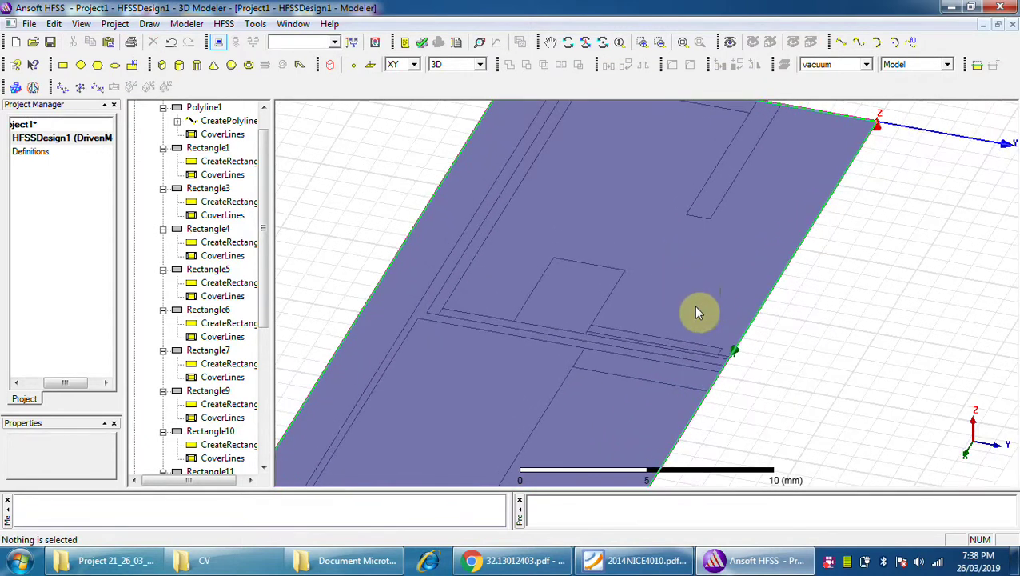
scroll(697, 322, up, 1)
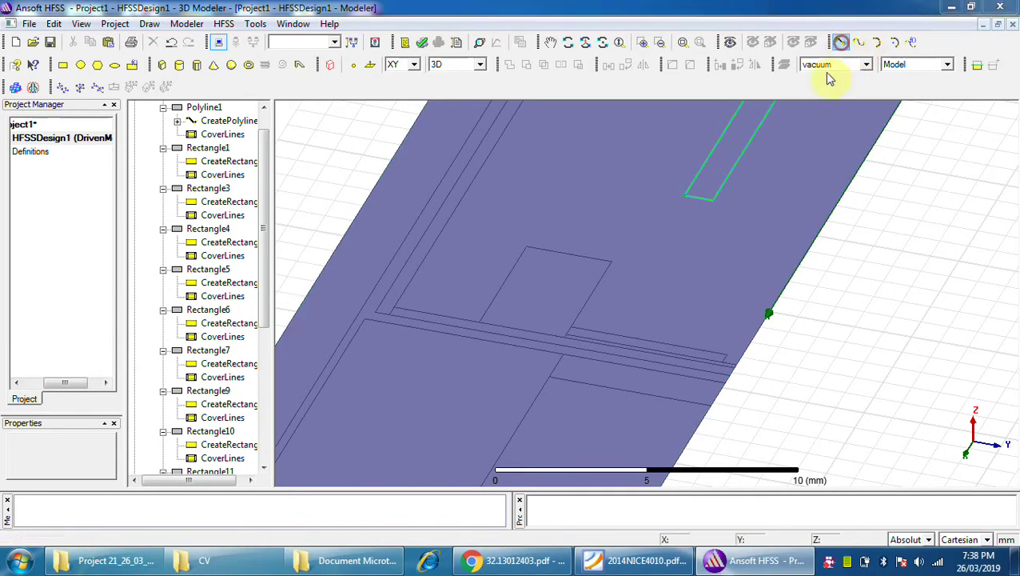
click(841, 42)
scroll(740, 391, up, 1)
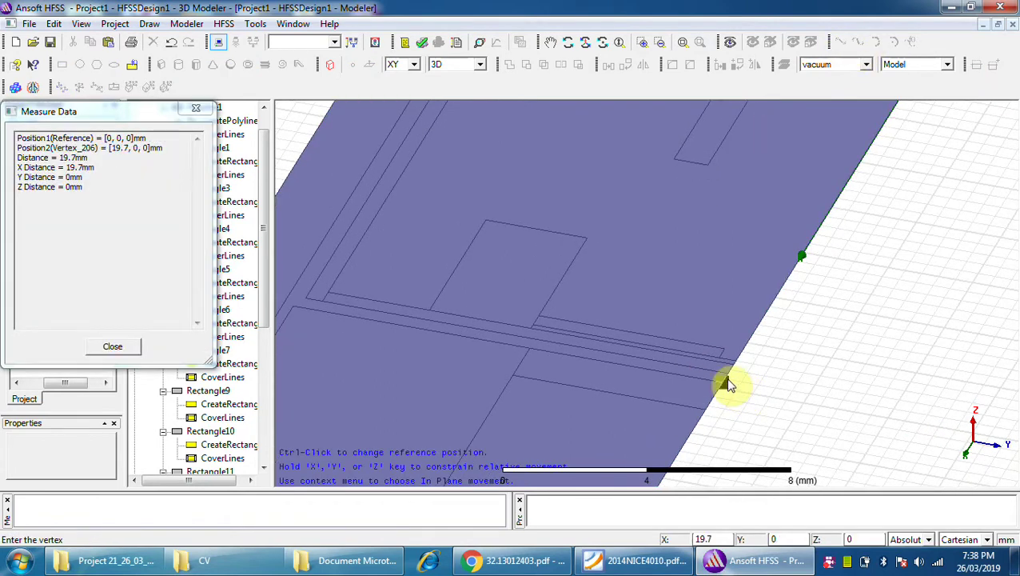
ctrl+click(730, 375)
scroll(735, 364, up, 1)
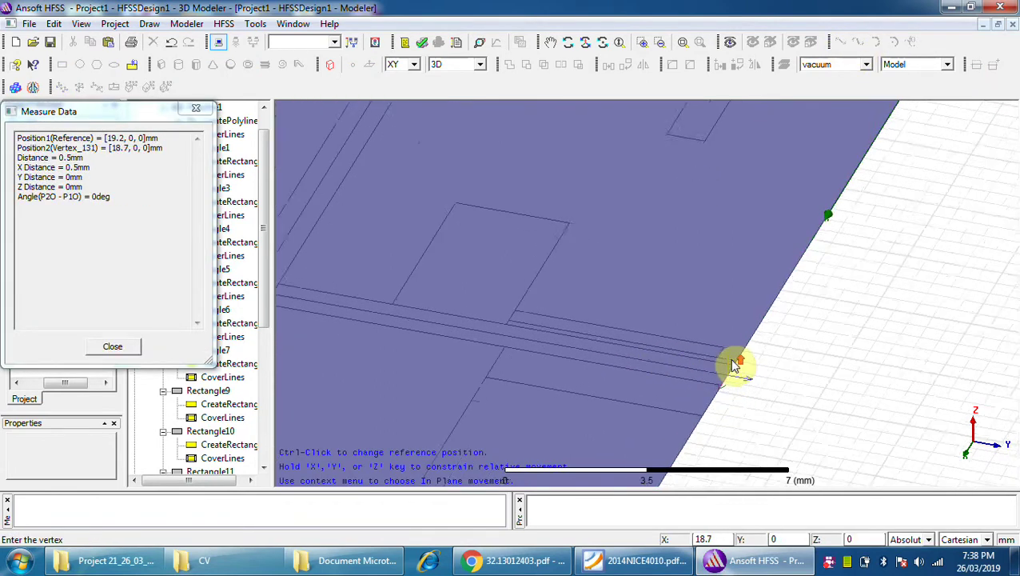
scroll(736, 364, up, 1)
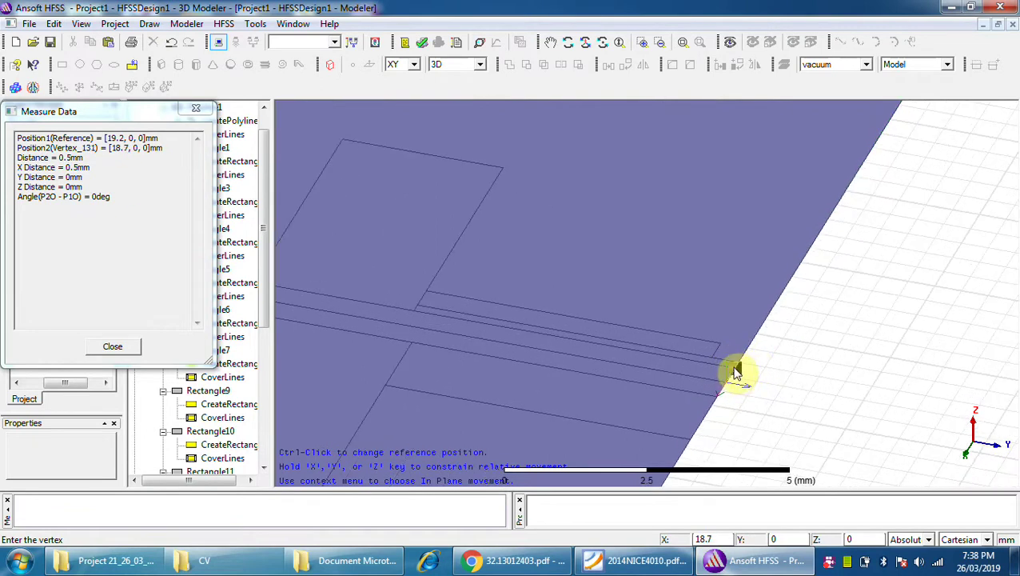
ctrl+click(734, 367)
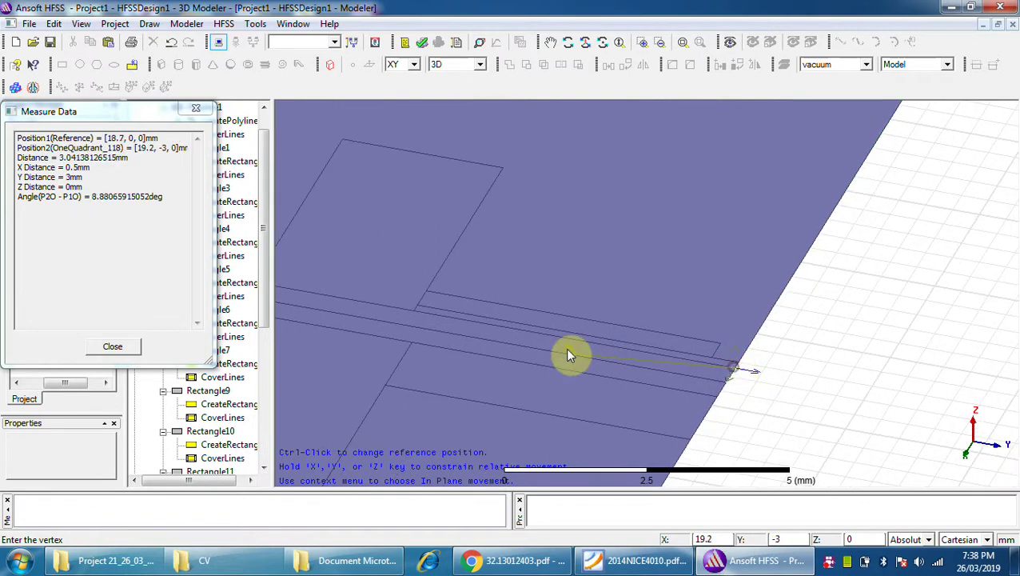
ctrl+click(418, 308)
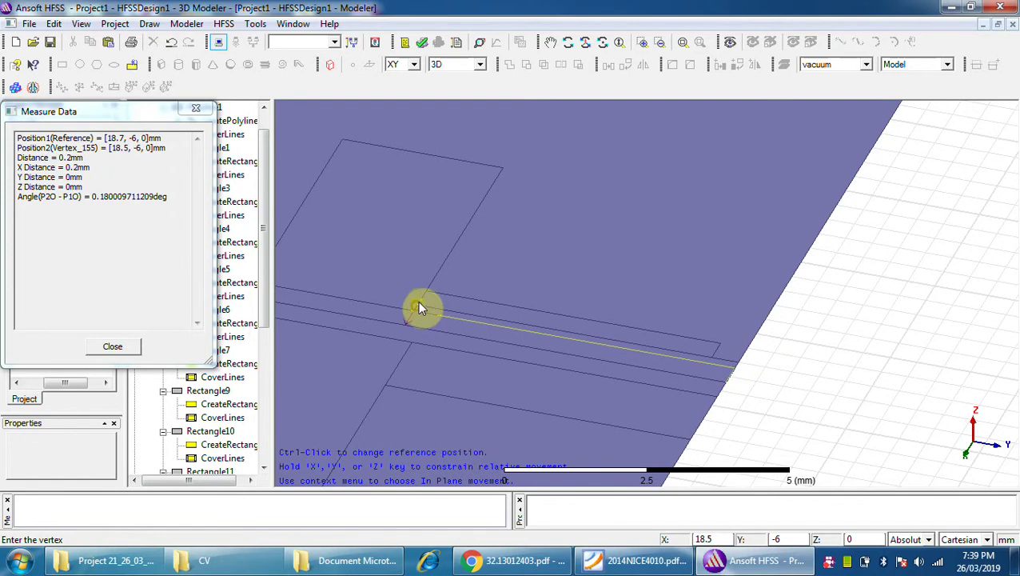
Trace the polyline via (18.5, -6) mm around the slim strip's end to (18, -0.5), back to (18, -6), and on to (13.7, -6).
ctrl+click(713, 352)
ctrl+click(717, 341)
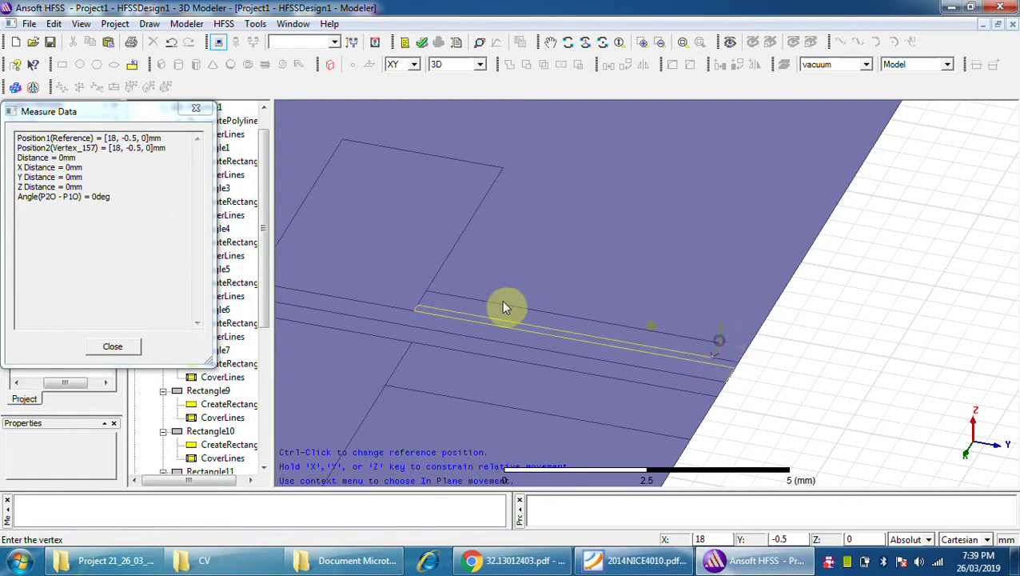
ctrl+click(430, 296)
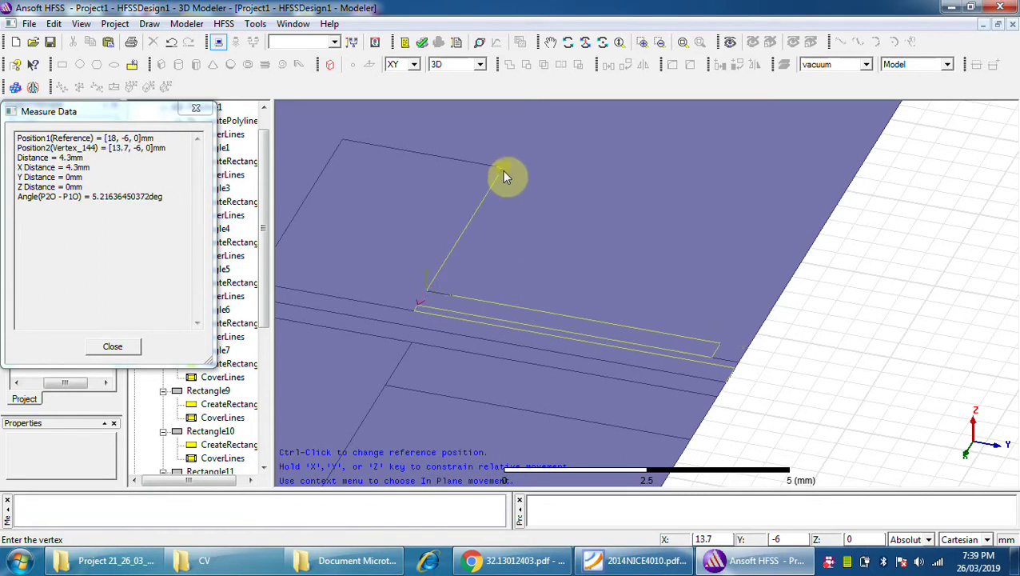
ctrl+click(507, 171)
Continue the polyline around the small central rectangle through (13.7, -9) and (18.7, -9) mm, ending the segment at (18.7, -12).
scroll(620, 276, down, 1)
scroll(619, 276, down, 2)
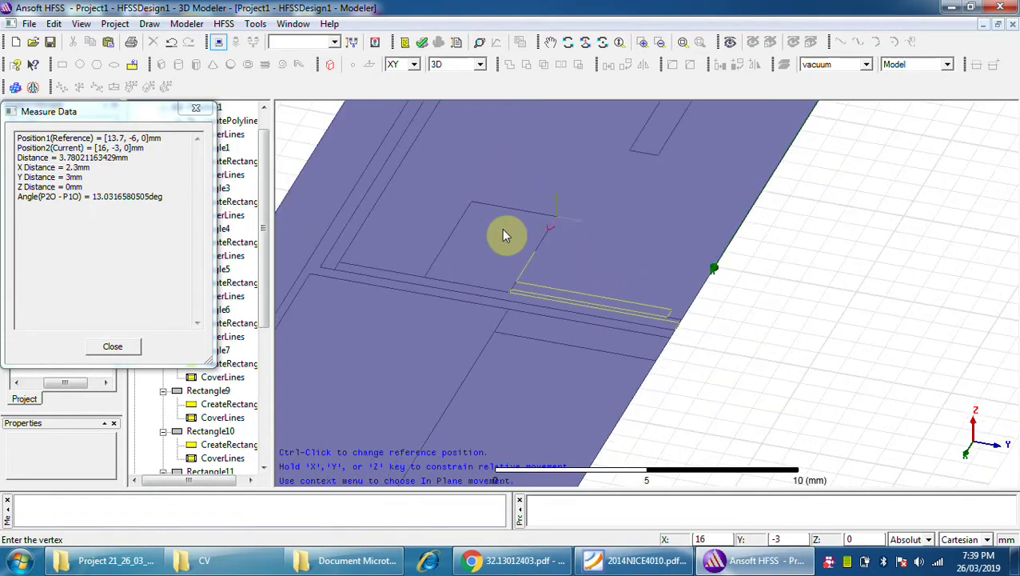
scroll(468, 211, up, 3)
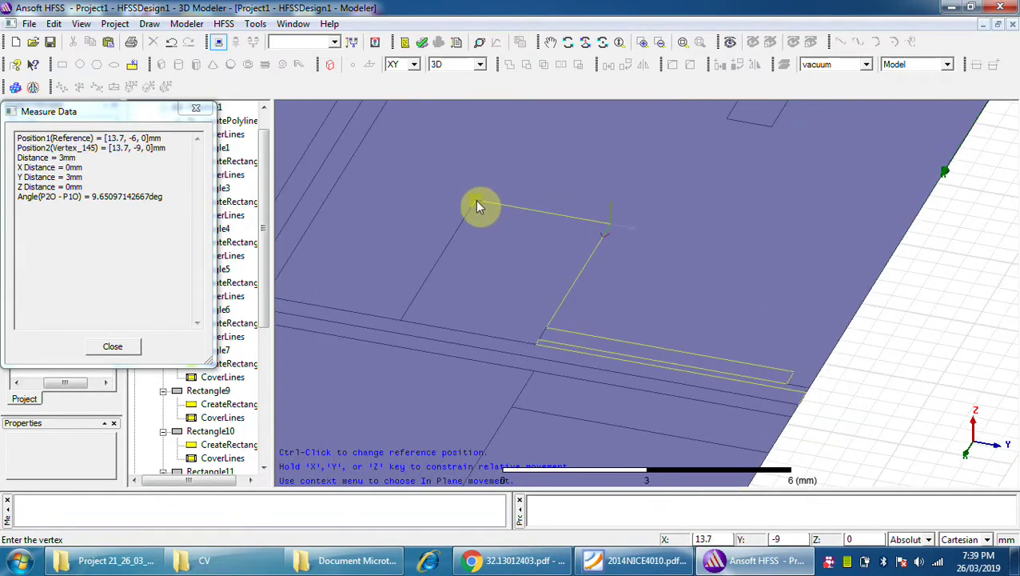
ctrl+click(474, 203)
ctrl+click(399, 324)
scroll(355, 319, down, 2)
scroll(344, 317, up, 2)
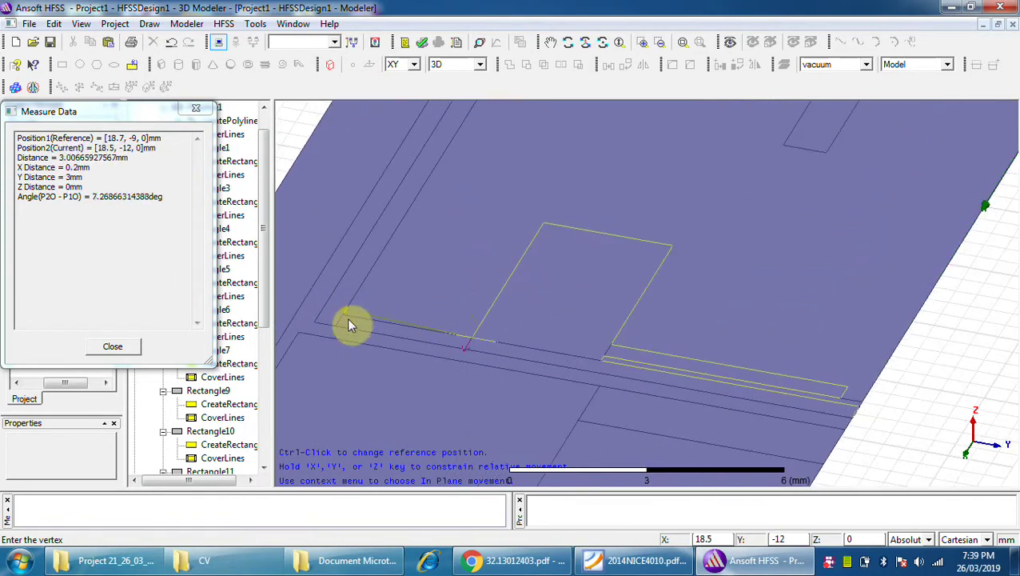
ctrl+click(406, 281)
Trace the narrow lengthwise strip with the polyline through (1.2, -12) and (1.2, -12.5) mm, returning to (19.2, -12.5).
scroll(382, 312, down, 4)
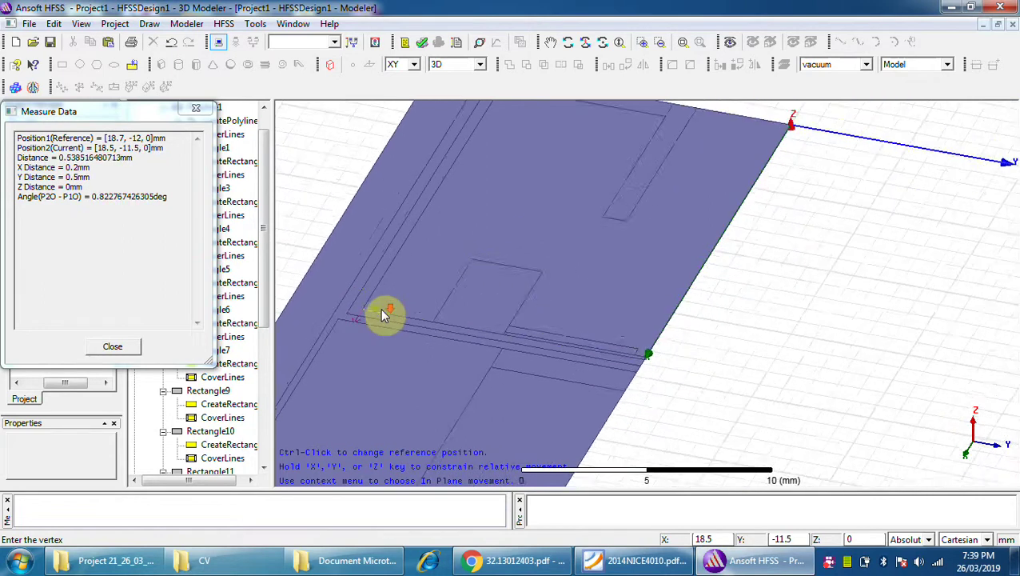
scroll(462, 174, up, 4)
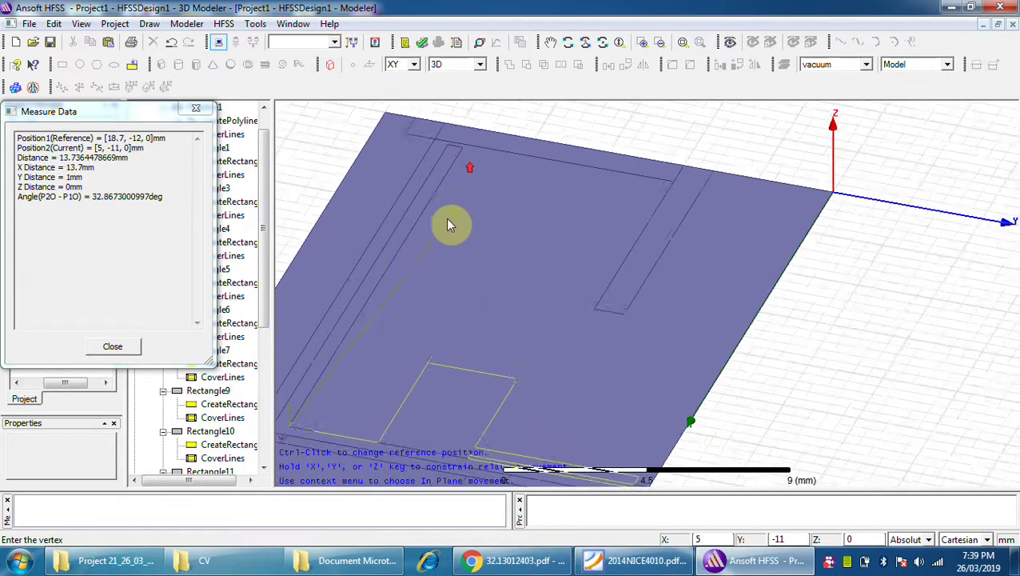
scroll(463, 151, up, 1)
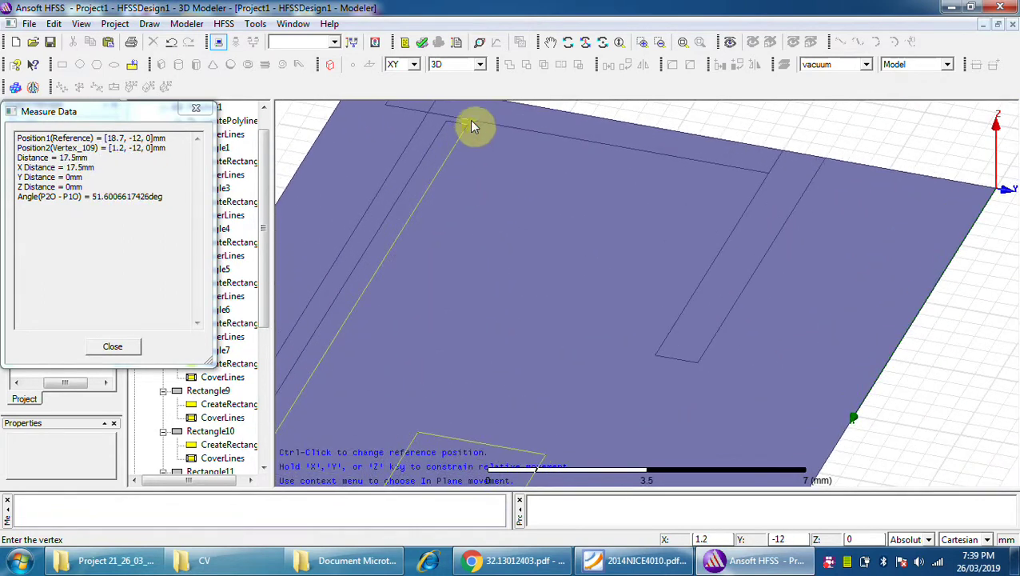
ctrl+click(468, 127)
ctrl+click(448, 126)
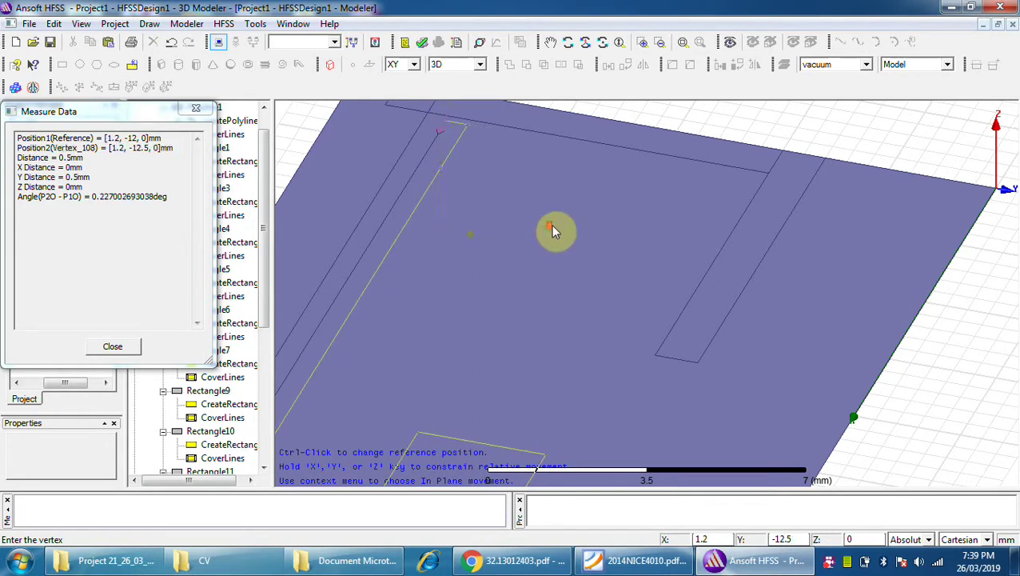
scroll(526, 239, down, 1)
scroll(465, 321, down, 1)
scroll(357, 427, up, 3)
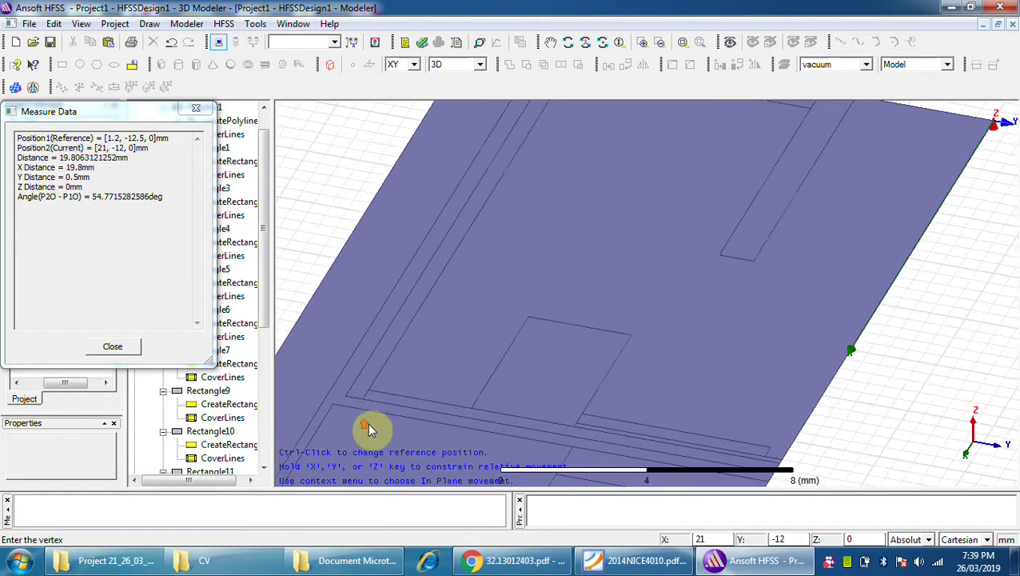
scroll(330, 387, down, 1)
ctrl+click(330, 390)
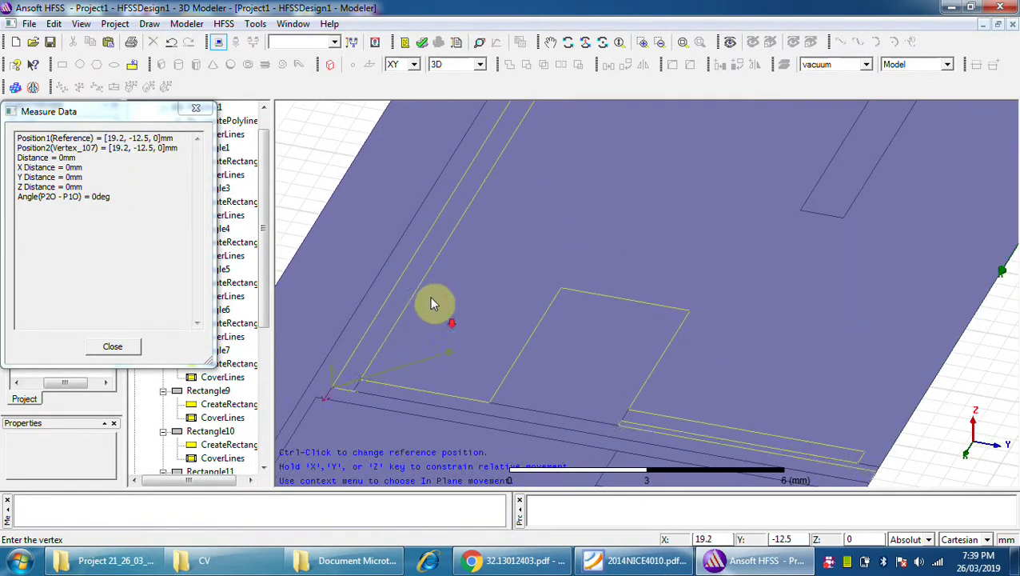
Close the second polyline at its start point (19.2, 0) mm on the sheet's edge and finish the shape.
scroll(432, 312, down, 1)
scroll(699, 421, down, 1)
scroll(688, 412, up, 2)
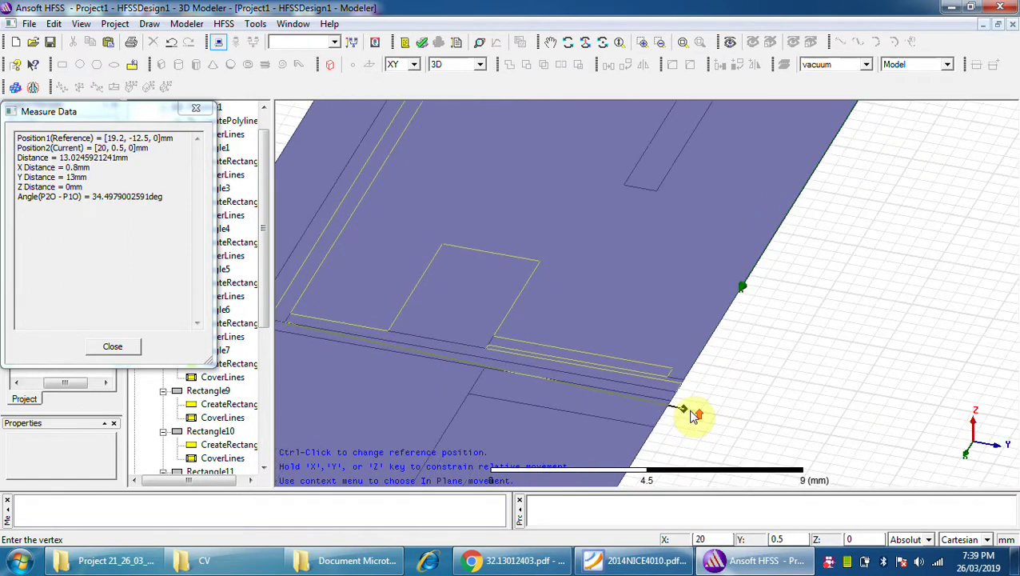
scroll(679, 406, up, 1)
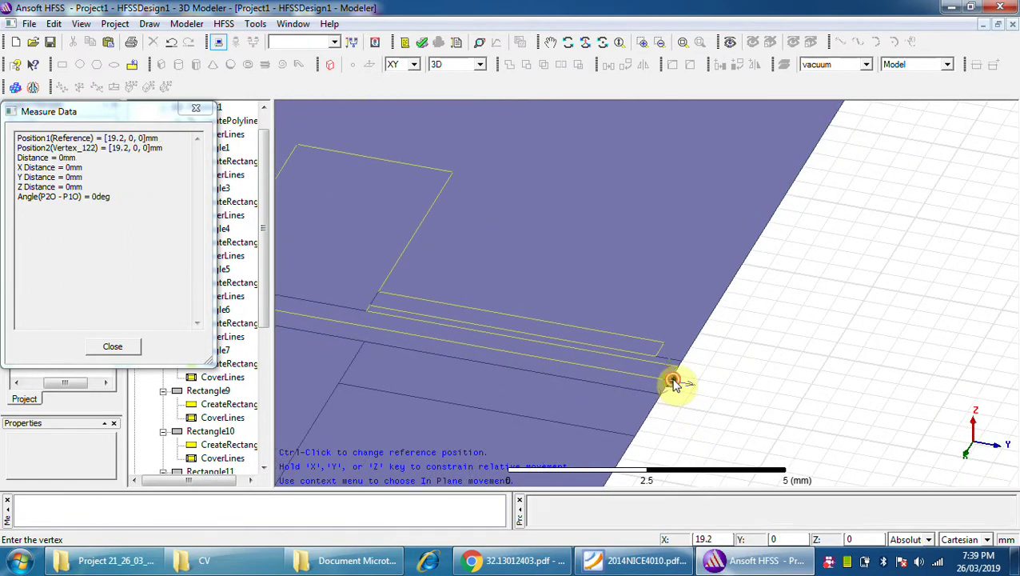
key(Escape)
Start a third polyline at (21.2, 0) mm on the sheet's edge and extend it through (19.7, 0) to (19.7, -12.7).
scroll(668, 391, down, 5)
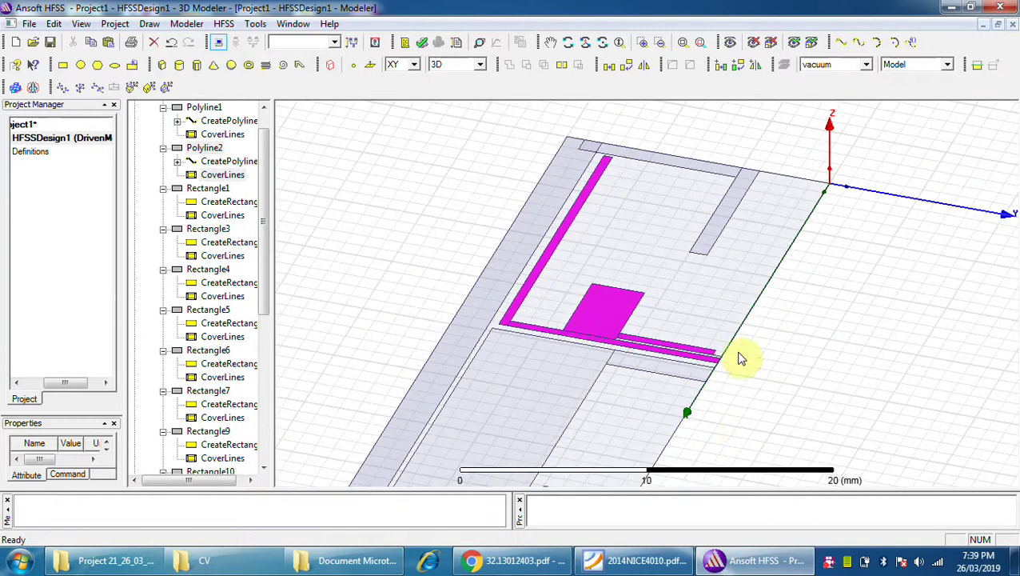
scroll(564, 352, down, 1)
scroll(603, 436, up, 4)
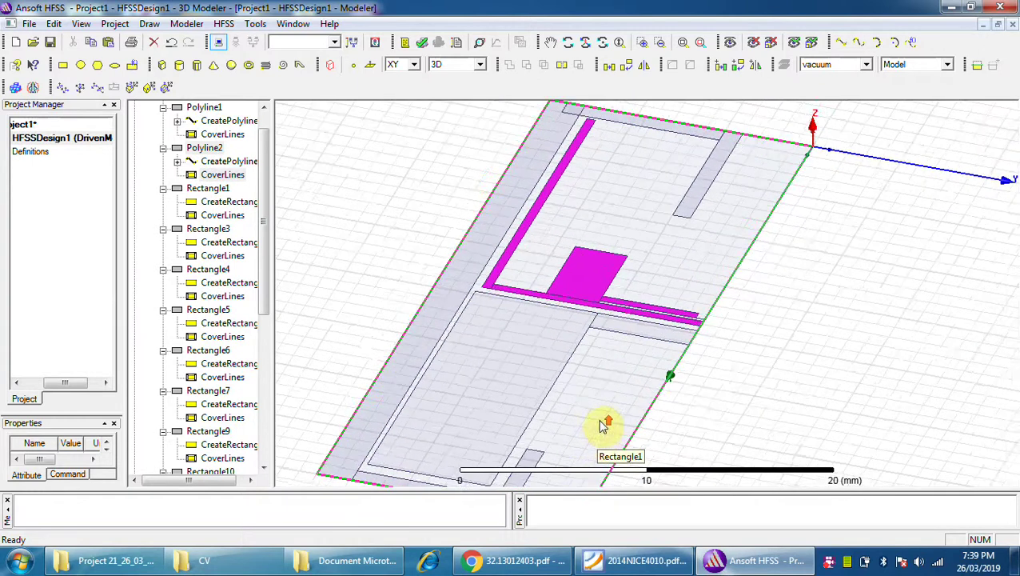
scroll(693, 413, up, 1)
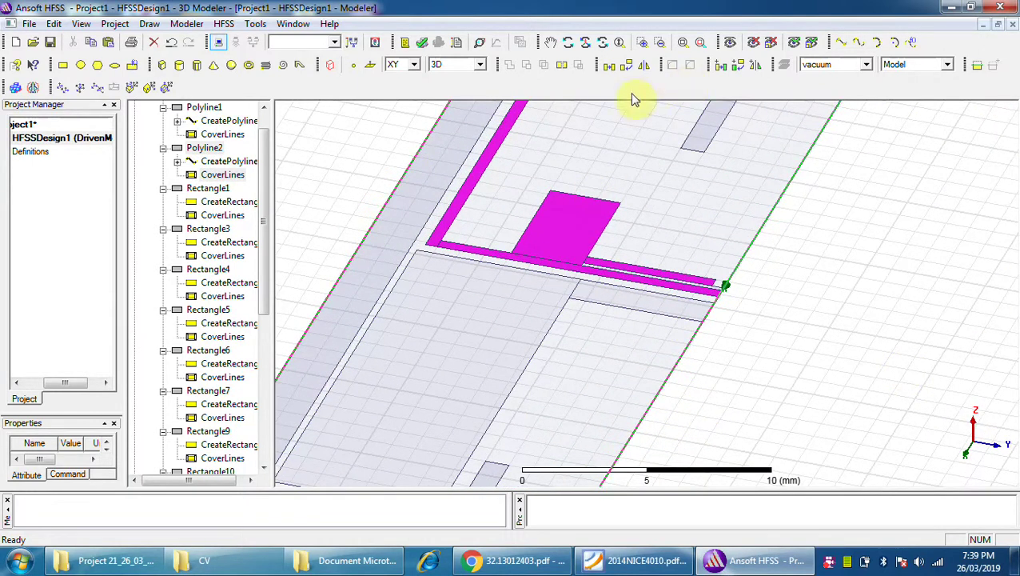
click(841, 44)
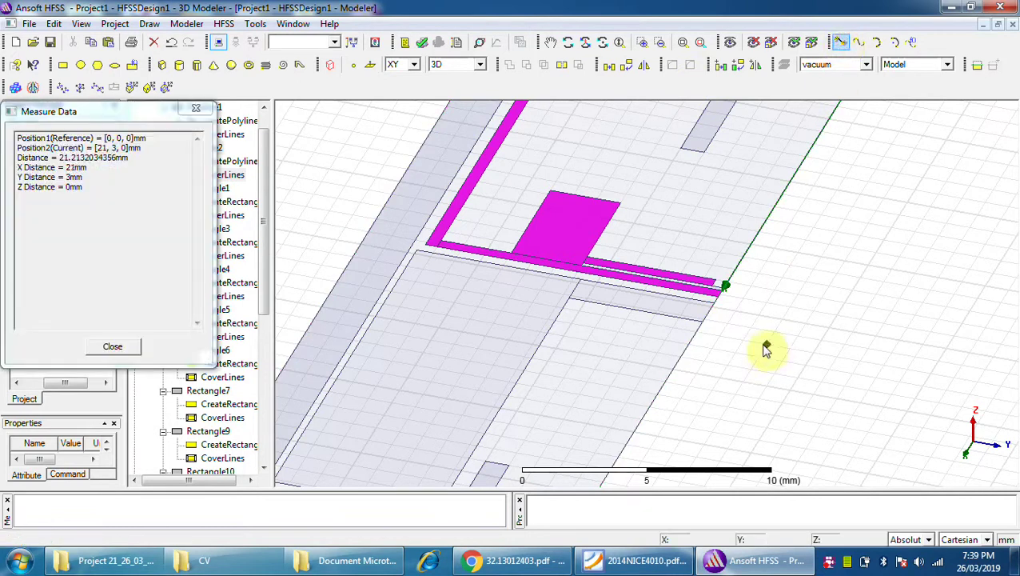
click(702, 324)
ctrl+click(708, 306)
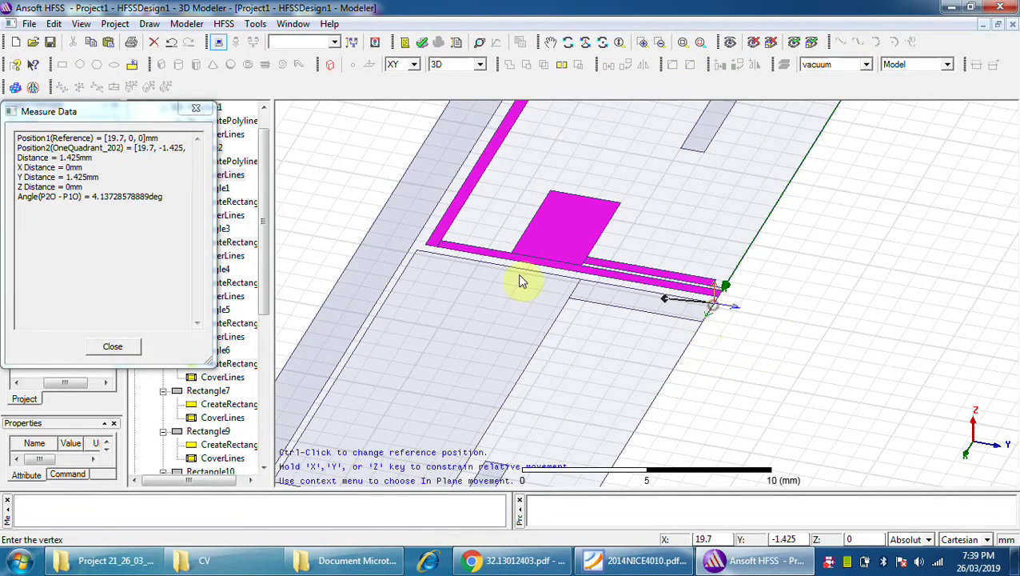
ctrl+click(418, 253)
Continue the polyline around the large rectangle's far end through (38.2, -12.7) and (38.2, -5.7) mm.
scroll(510, 175, down, 2)
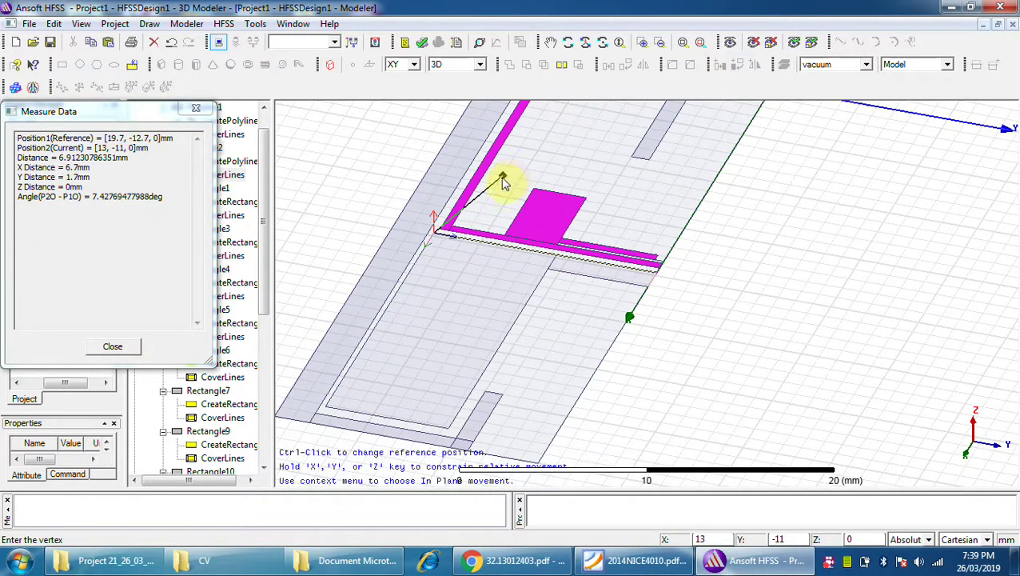
scroll(362, 389, up, 2)
scroll(360, 392, up, 2)
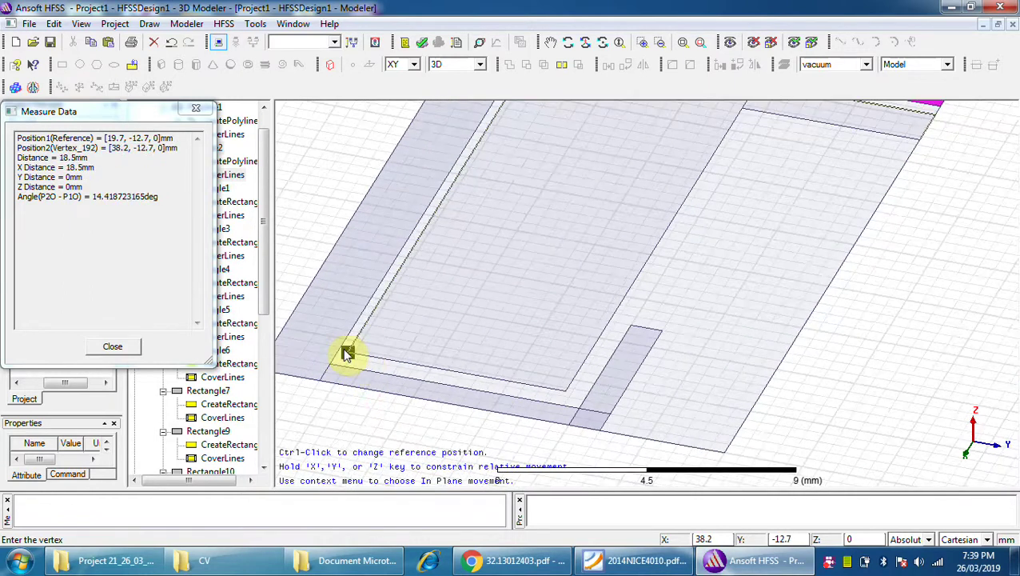
ctrl+click(352, 355)
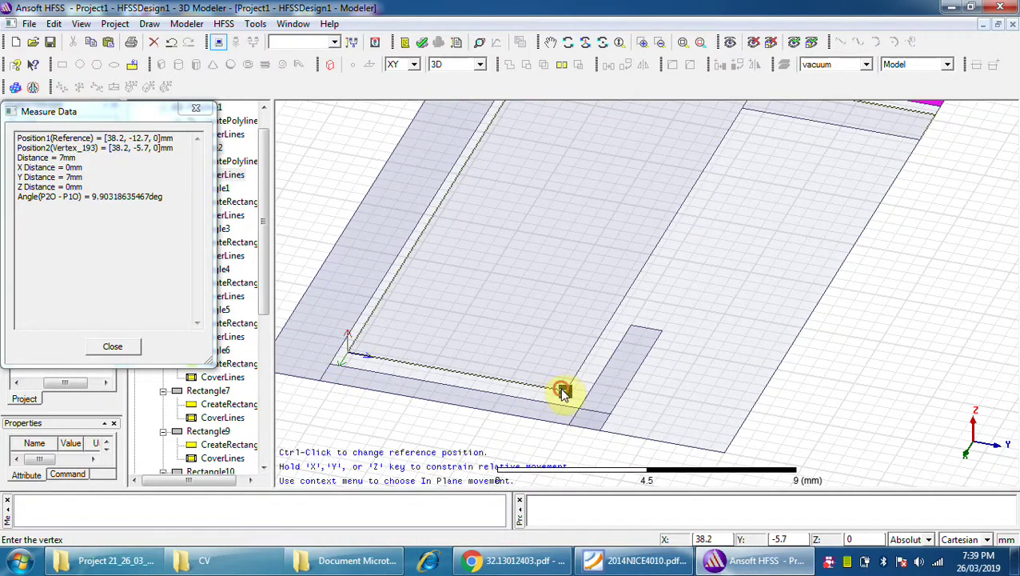
ctrl+click(563, 390)
Trace the polyline through (21.2, -5.7) mm and close it at its start point (21.2, 0).
scroll(571, 352, down, 2)
scroll(694, 235, up, 2)
scroll(687, 228, up, 1)
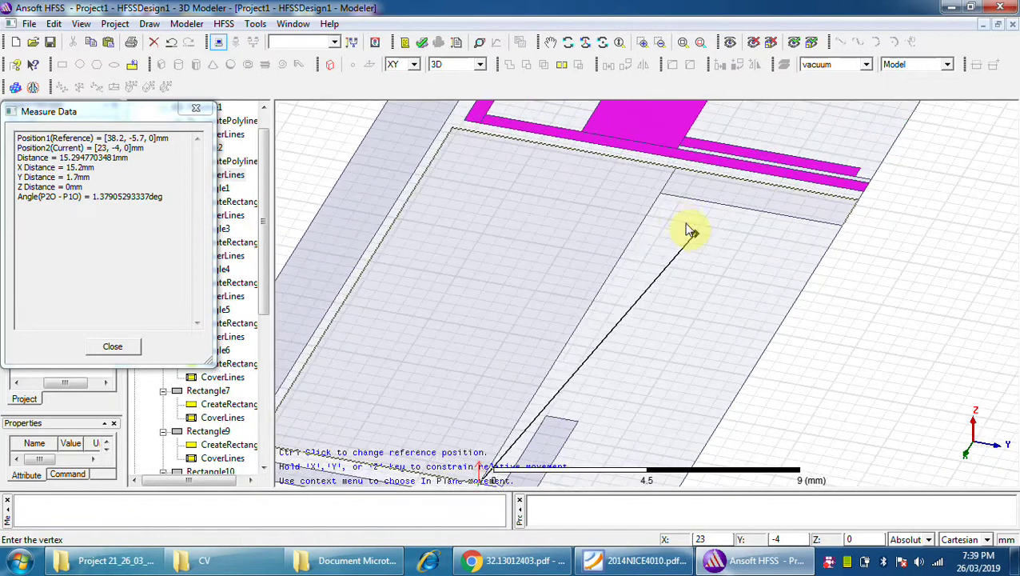
ctrl+click(819, 231)
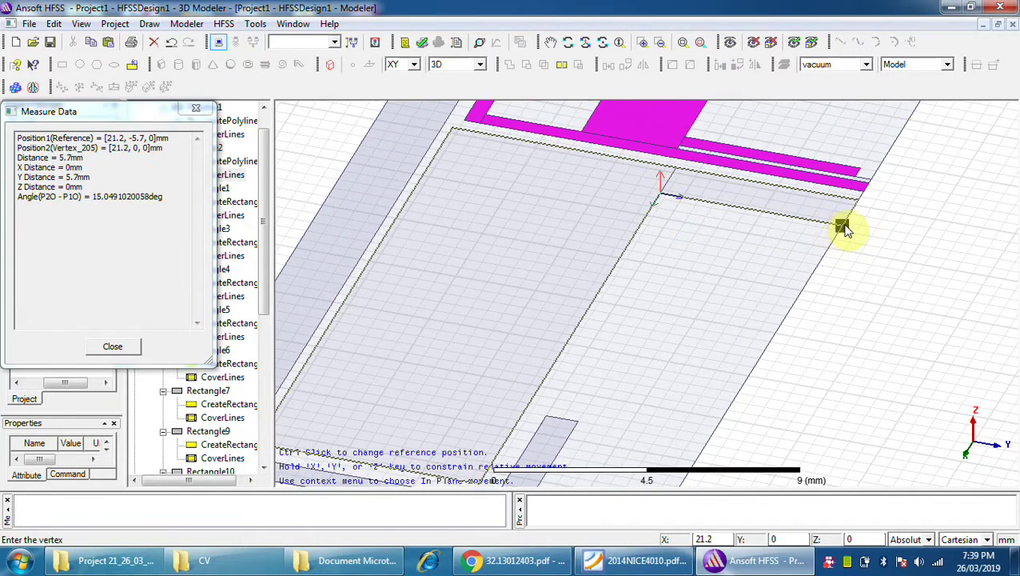
key(Escape)
Draw a rectangle about 40 by 3 mm outside the sheet's long edge, from corner (40, -15) mm to about (0, -18).
scroll(669, 351, down, 1)
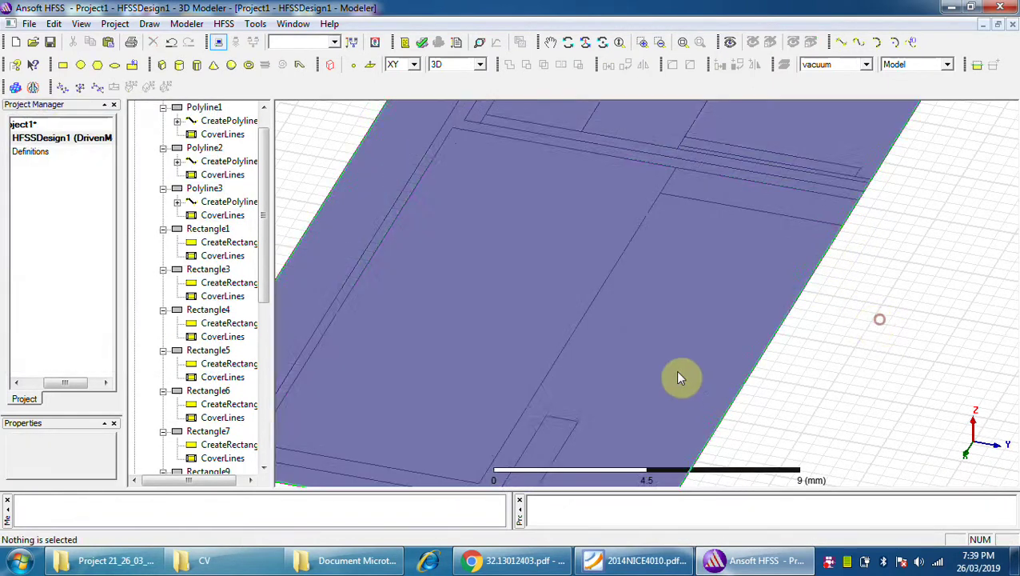
scroll(650, 345, down, 4)
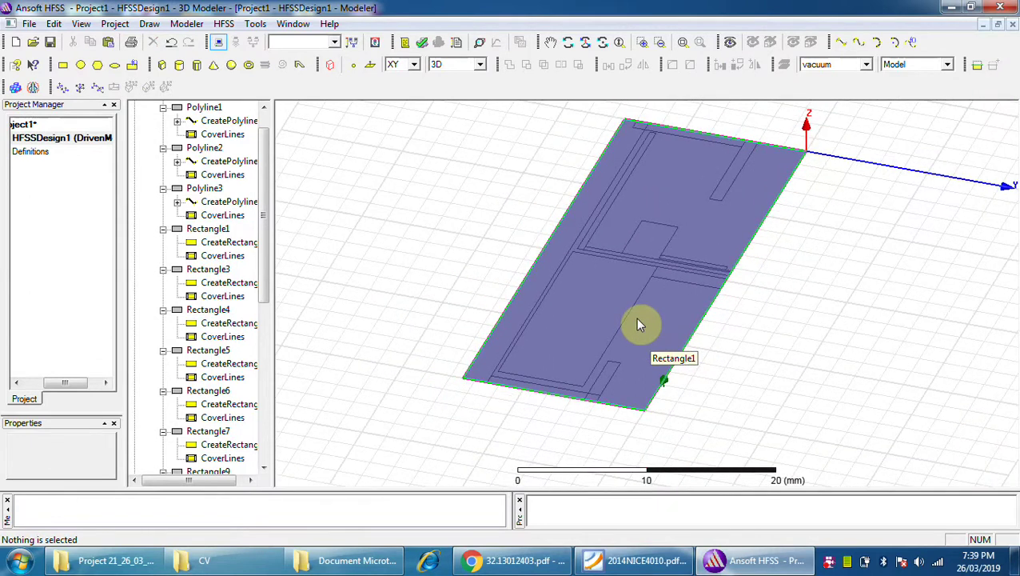
alt+drag(723, 212, 649, 212)
scroll(653, 212, up, 2)
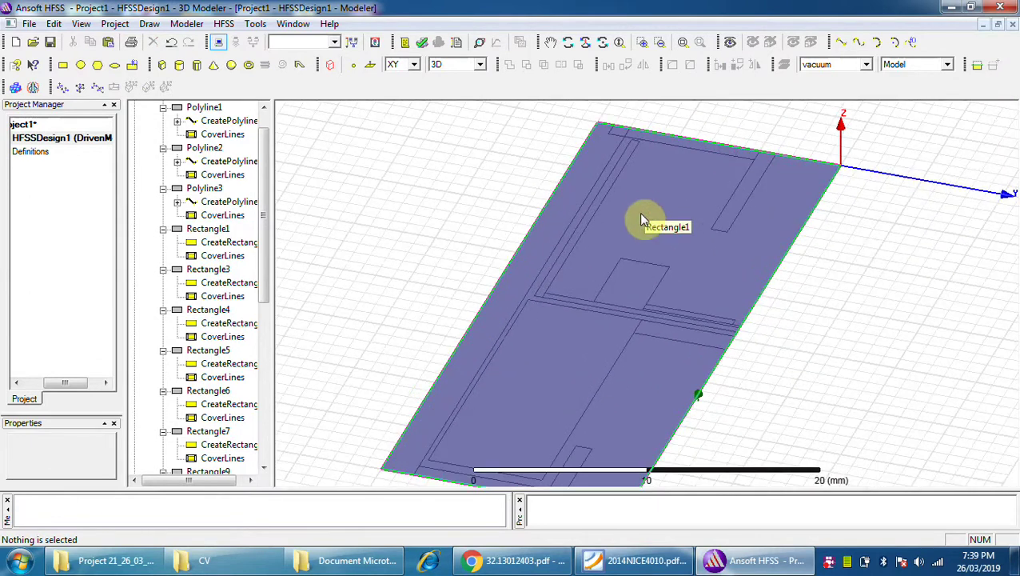
click(62, 65)
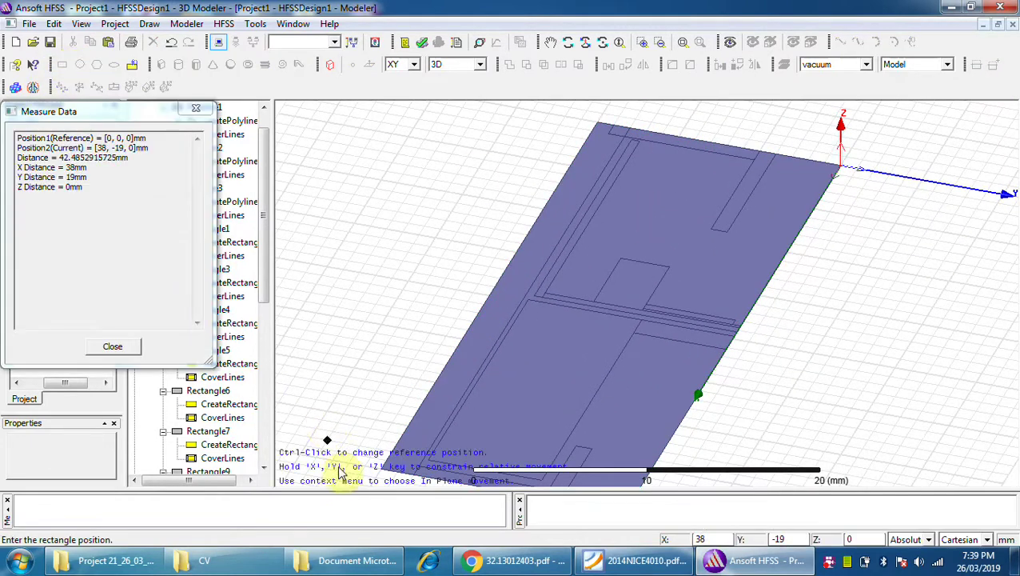
scroll(404, 271, down, 2)
scroll(393, 395, up, 2)
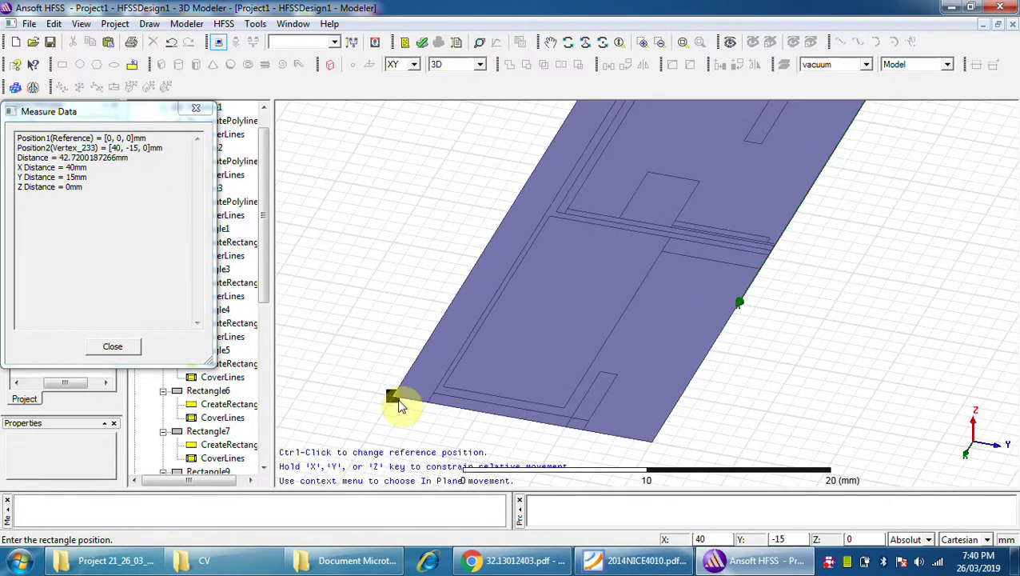
click(395, 400)
alt+drag(396, 400, 412, 319)
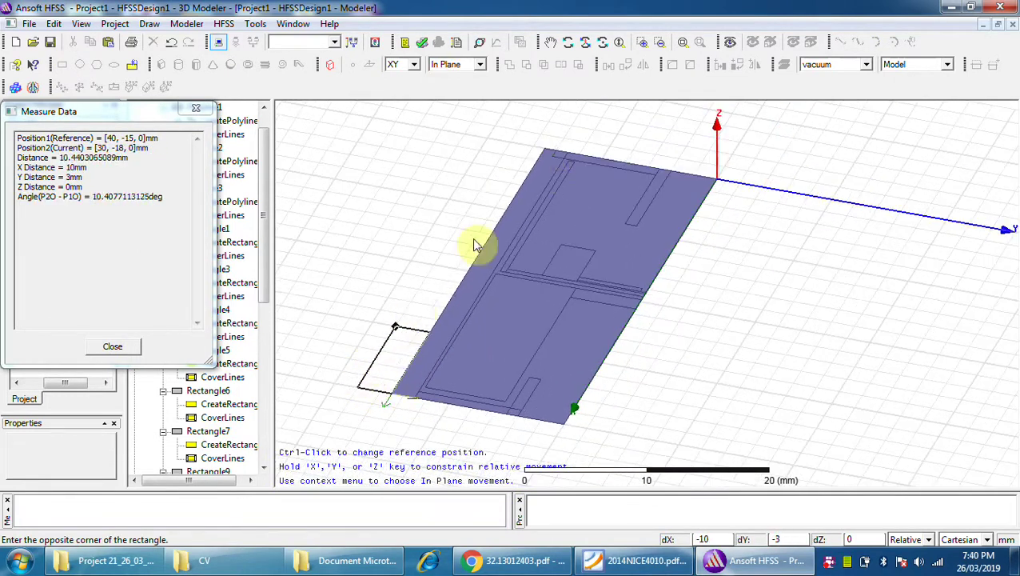
click(508, 150)
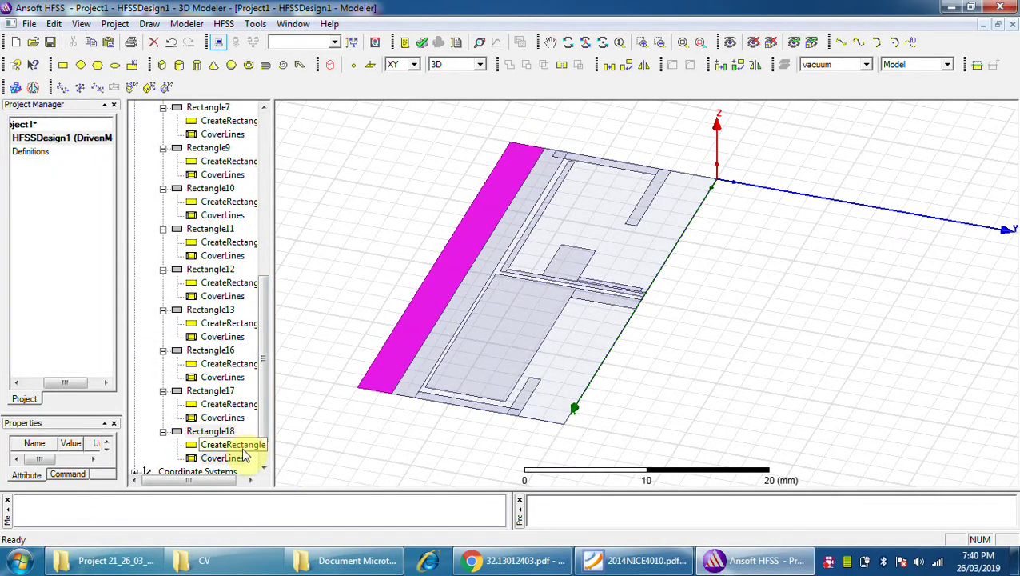
Change the axis of Rectangle18's CreateRectangle command to Y.
double_click(243, 449)
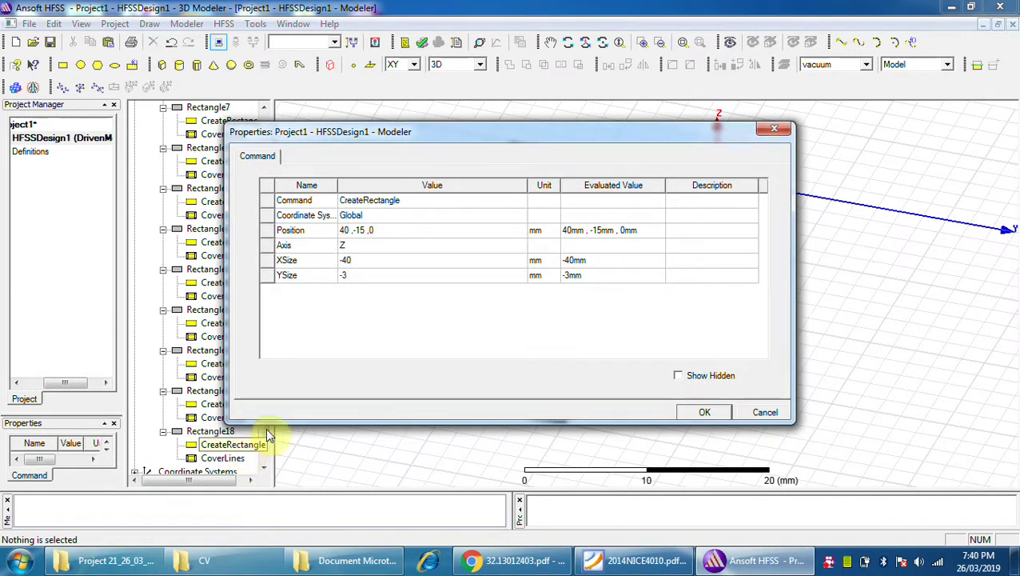
click(771, 129)
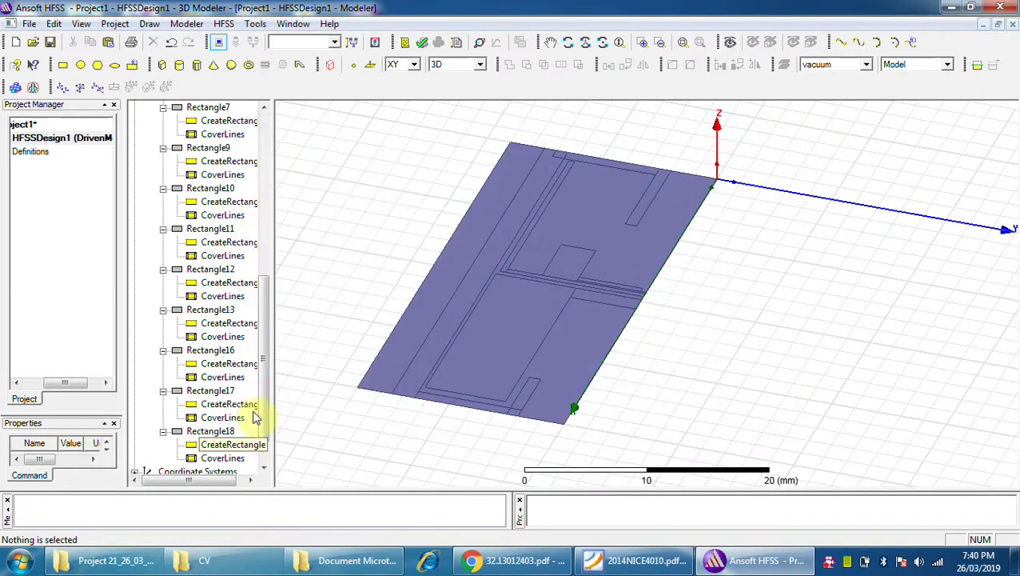
click(201, 433)
double_click(229, 444)
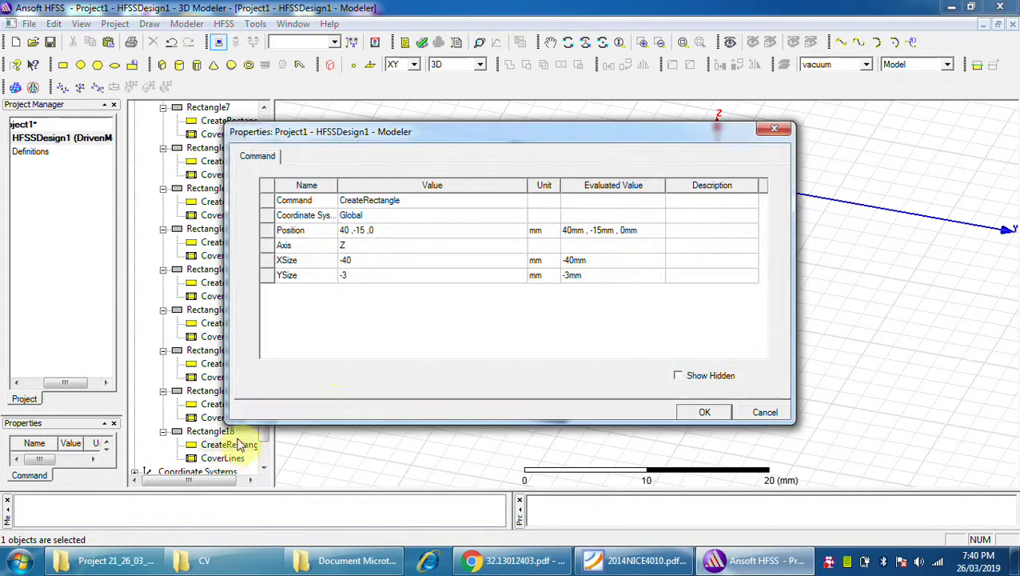
click(367, 249)
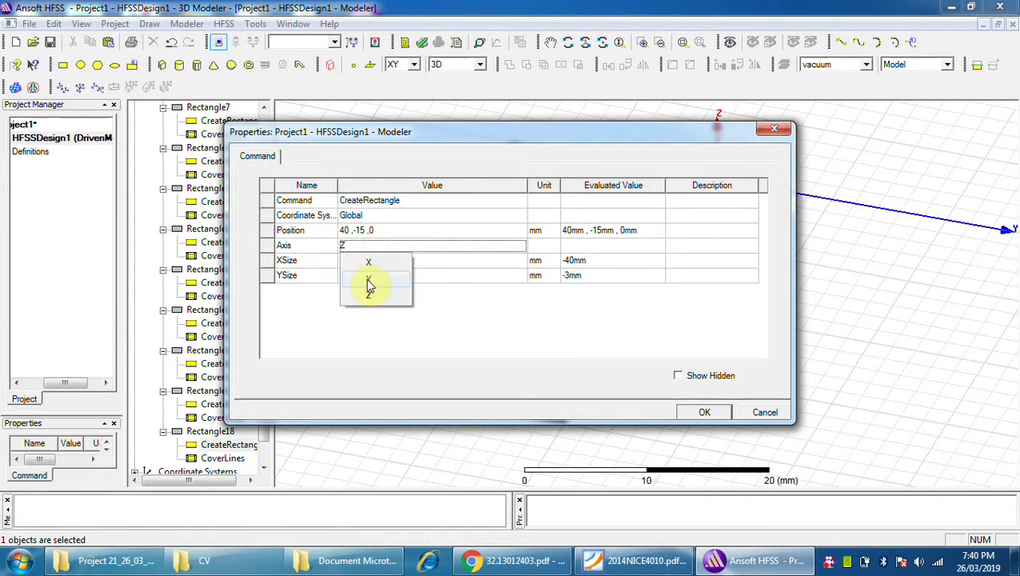
click(369, 280)
click(700, 414)
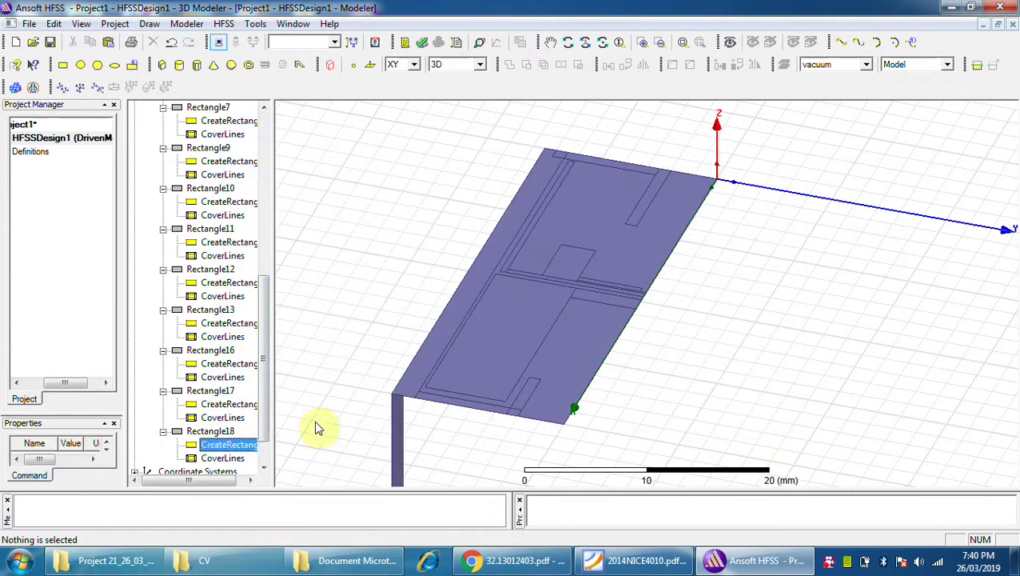
Set Rectangle18's XSize to -40 and enter a new ZSize so the strip rises upward along the long edge.
double_click(240, 447)
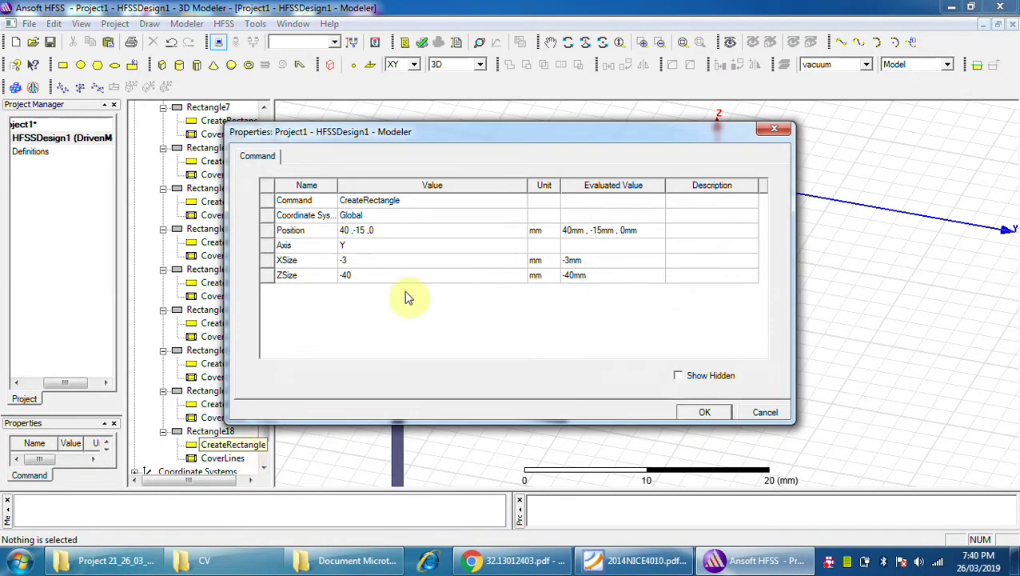
click(363, 264)
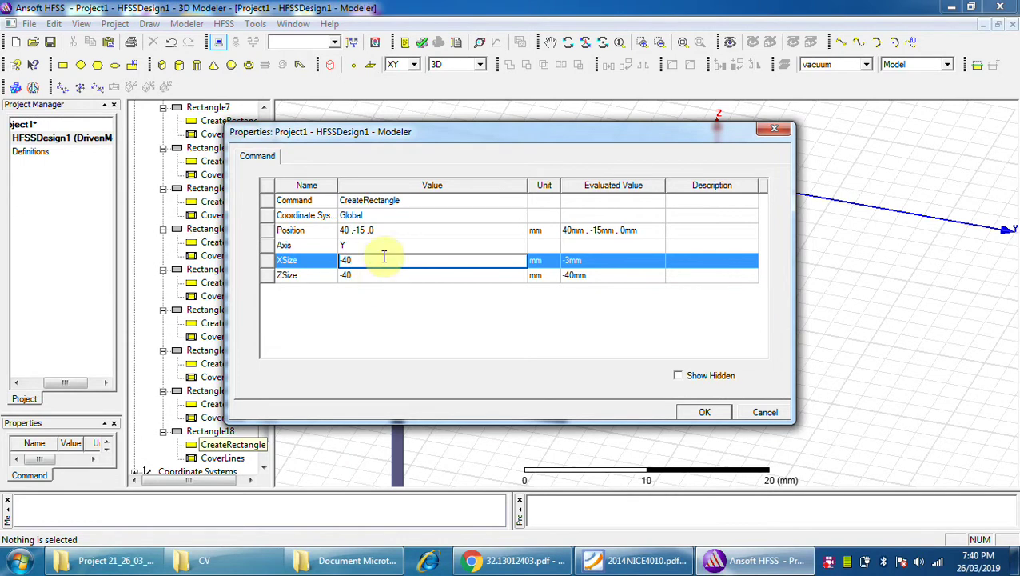
click(366, 275)
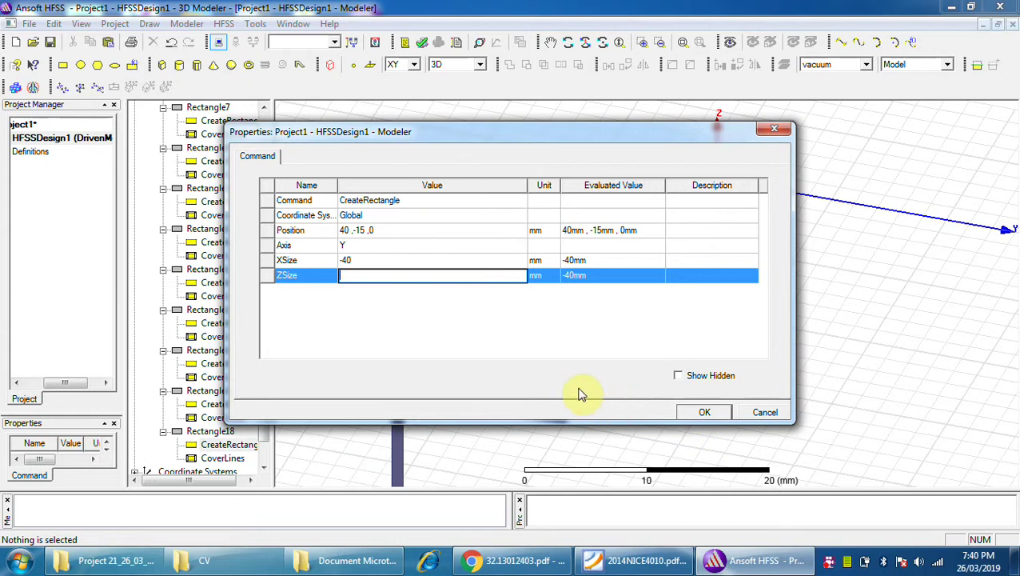
click(704, 412)
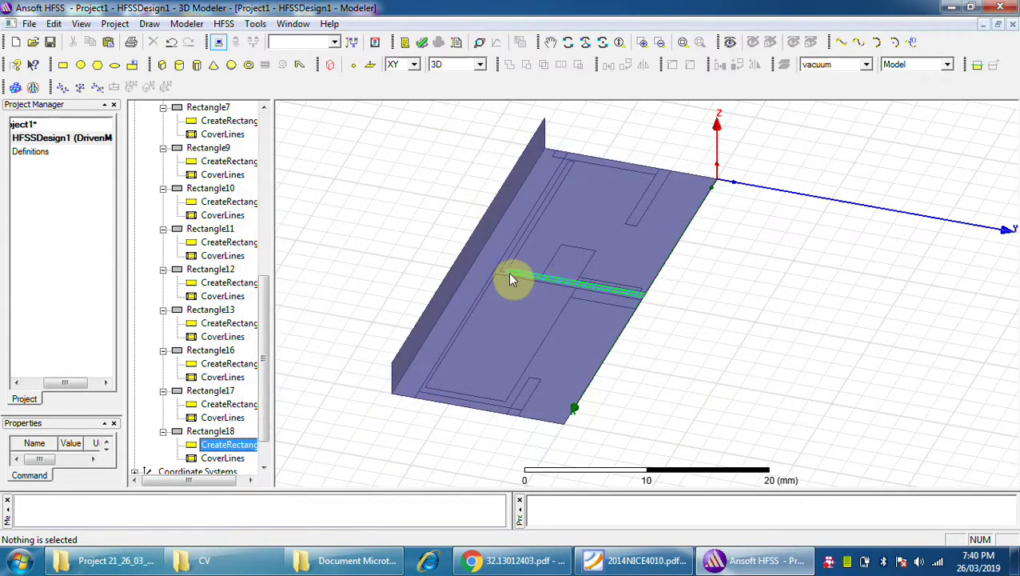
click(462, 284)
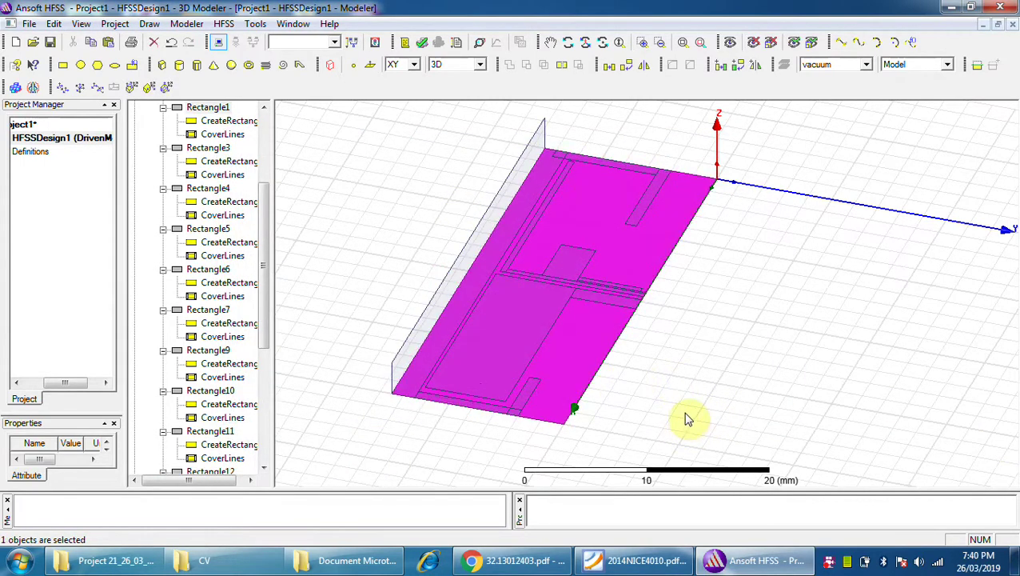
click(711, 354)
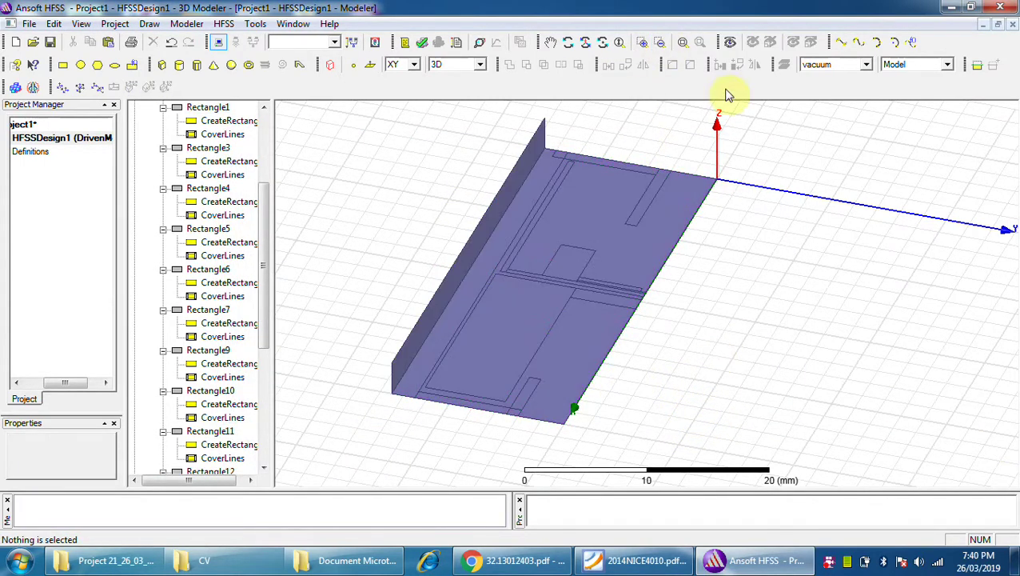
click(569, 41)
drag(608, 228, 562, 295)
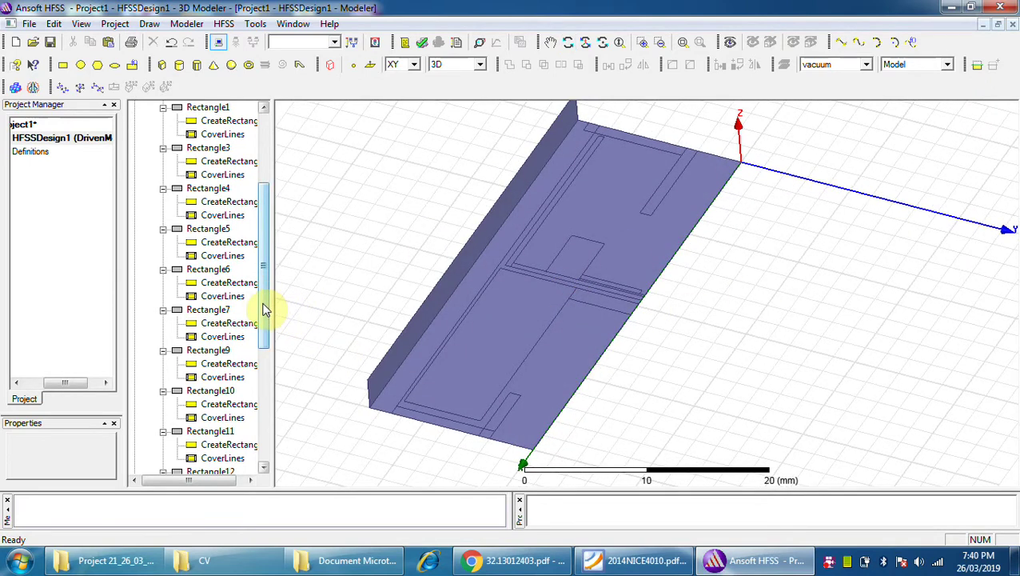
Rename the sheet Polyline1 as Monopole.
drag(266, 302, 266, 191)
click(203, 134)
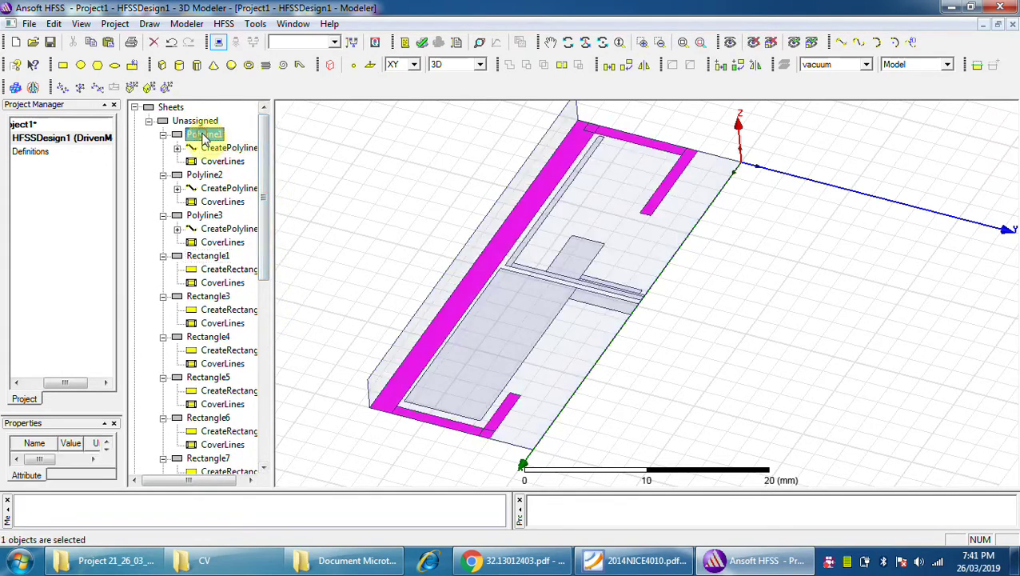
right_click(204, 135)
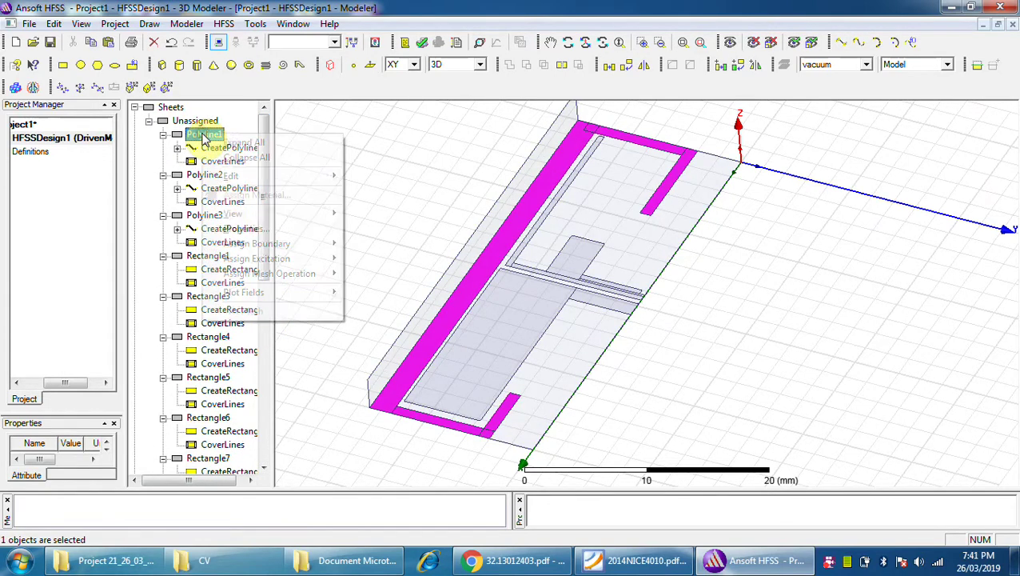
click(235, 229)
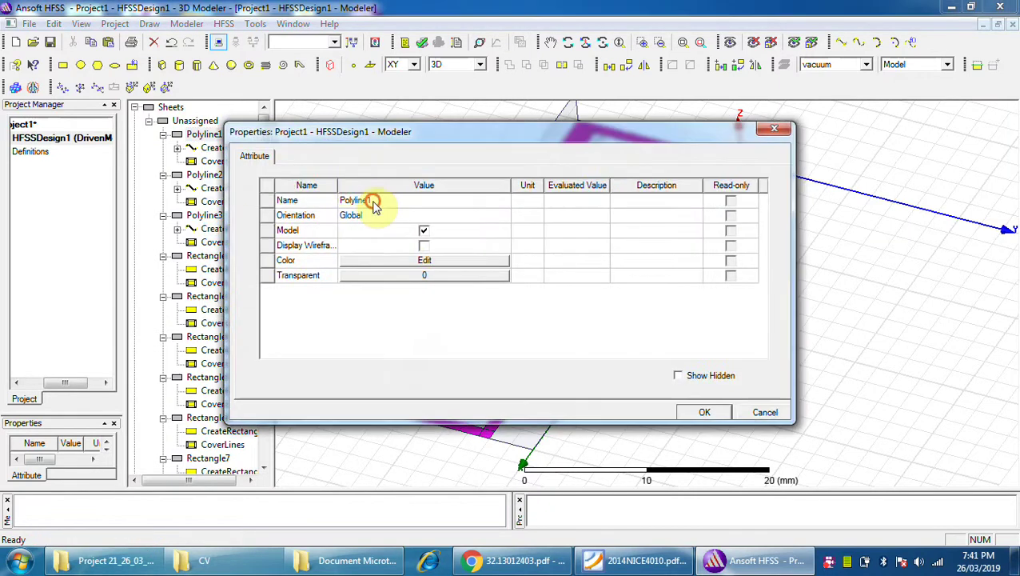
click(372, 202)
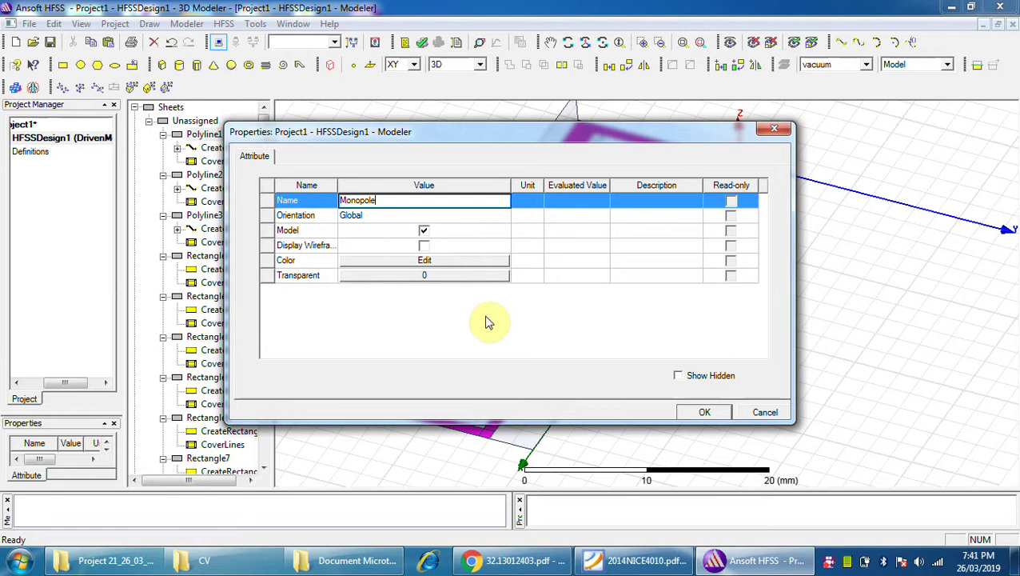
click(704, 412)
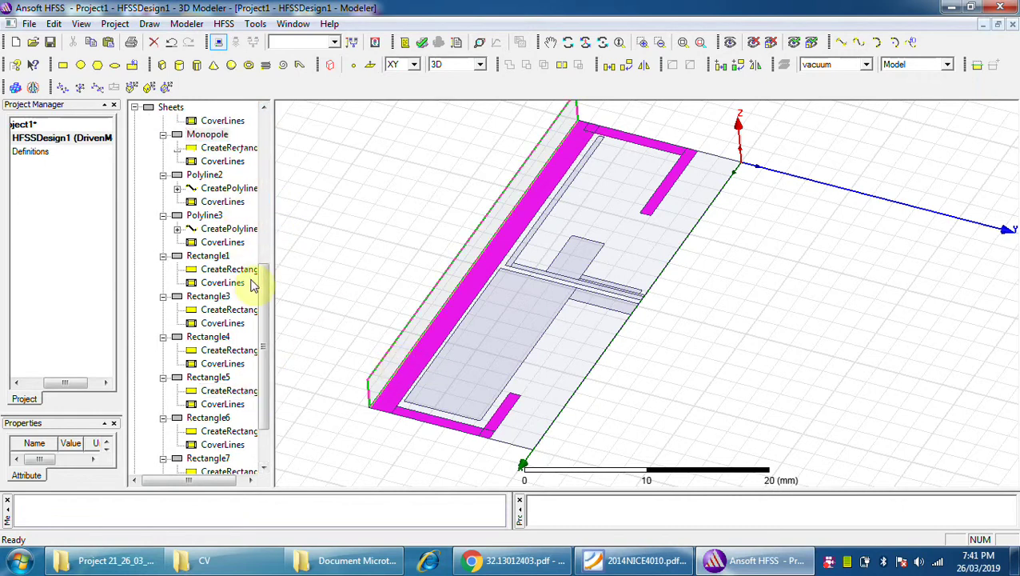
Check in the model which shapes the sheets Rectangle18 and Monopole correspond to.
scroll(216, 240, down, 4)
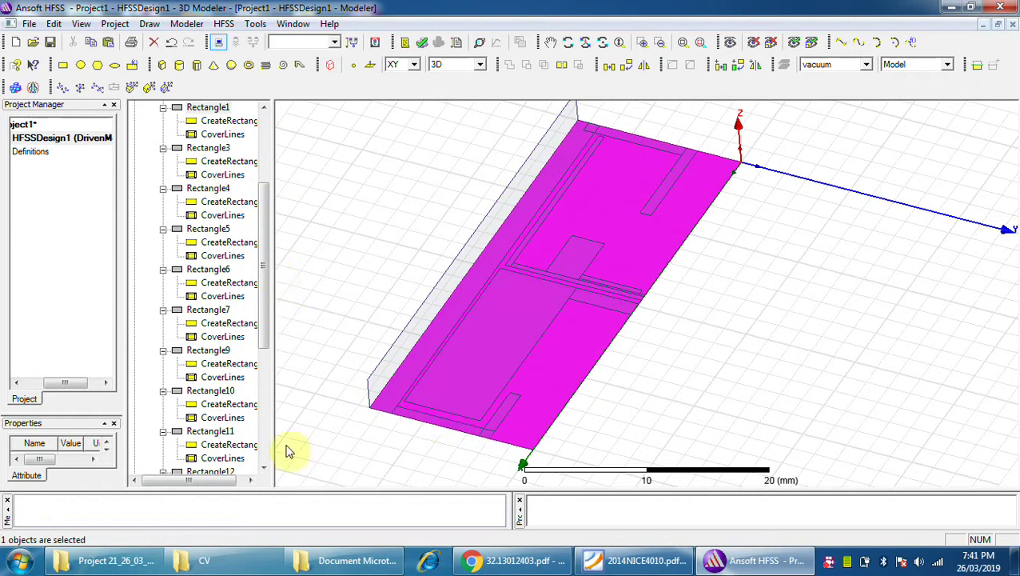
click(209, 431)
drag(267, 296, 261, 443)
click(212, 390)
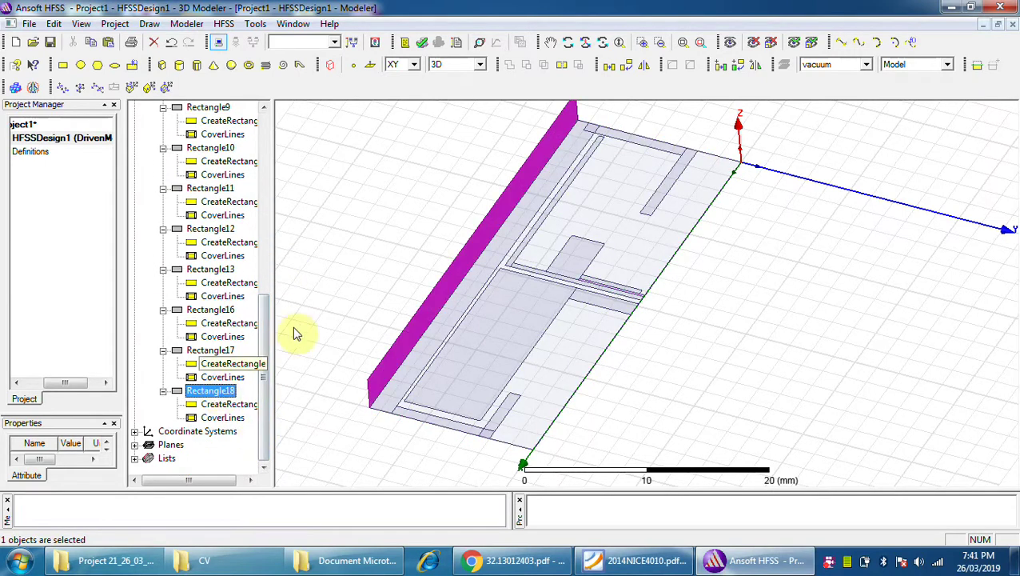
drag(266, 328, 252, 240)
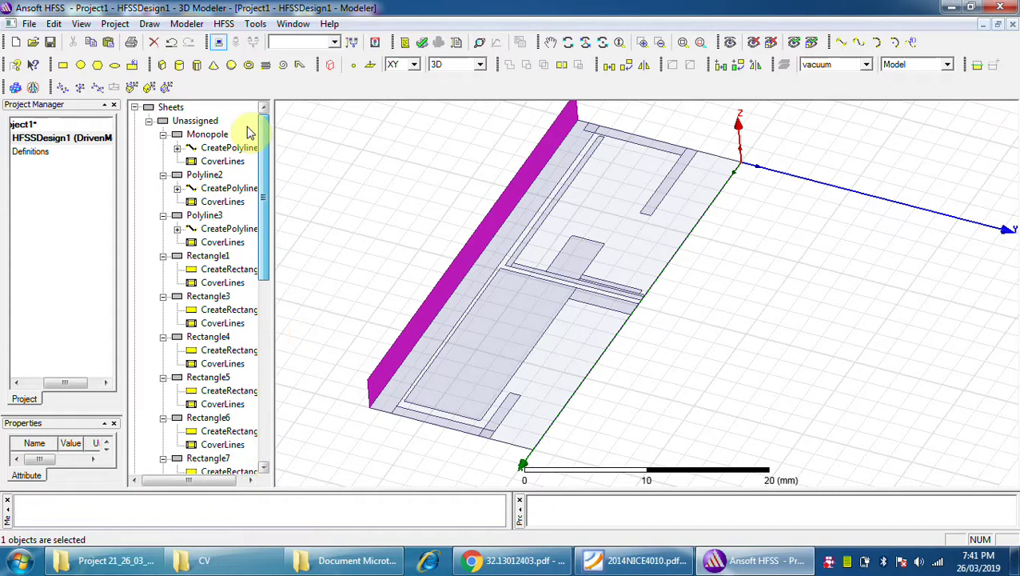
click(206, 134)
click(268, 192)
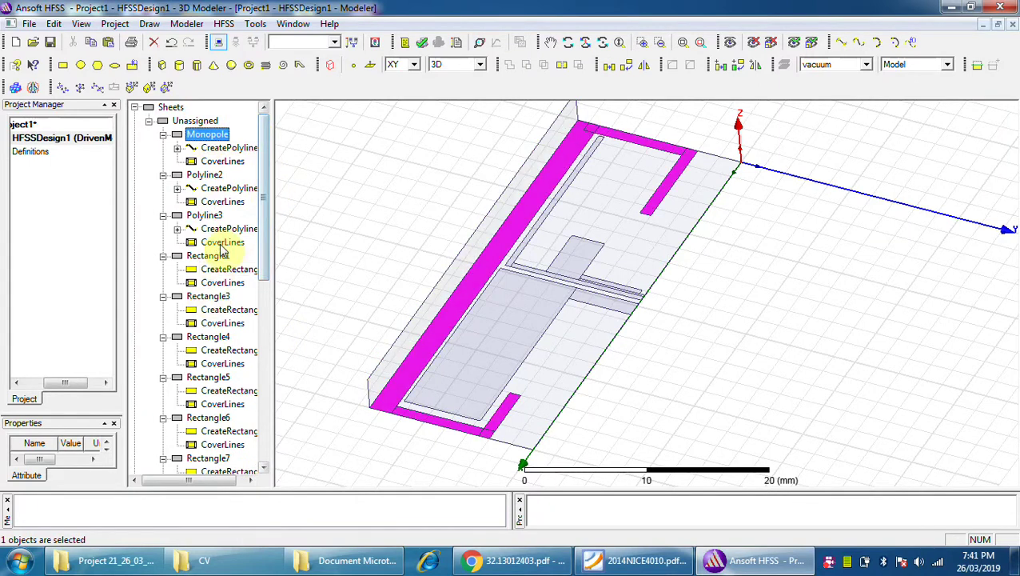
Delete the leftover sheets Rectangle1, Rectangle3, Rectangle4, Rectangle5, Rectangle6, Rectangle7 and Rectangle9.
click(209, 255)
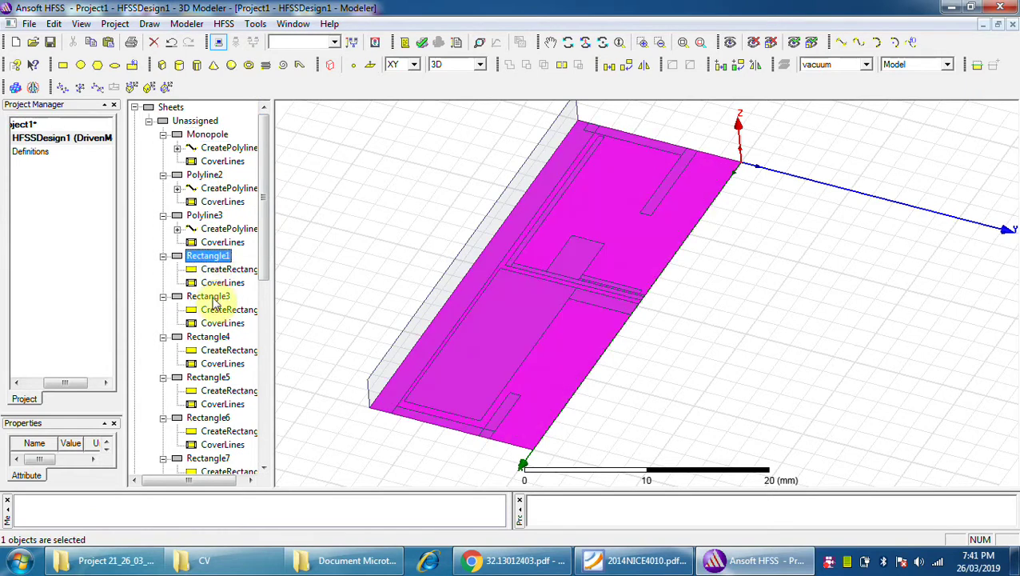
ctrl+click(209, 296)
mouse_move(264, 239)
mouse_down()
mouse_move(263, 457)
mouse_move(270, 246)
mouse_up()
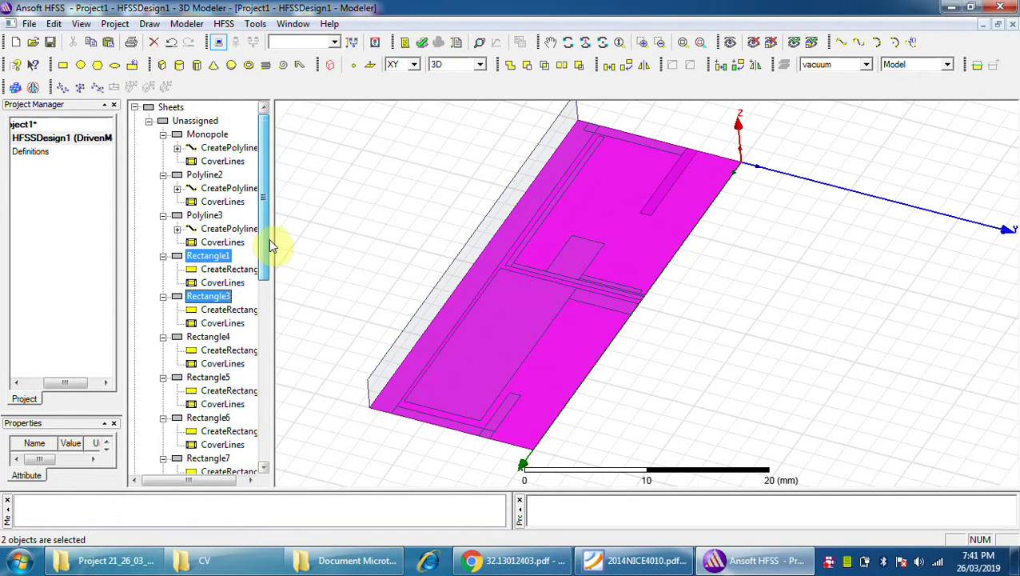
ctrl+click(204, 336)
ctrl+click(207, 378)
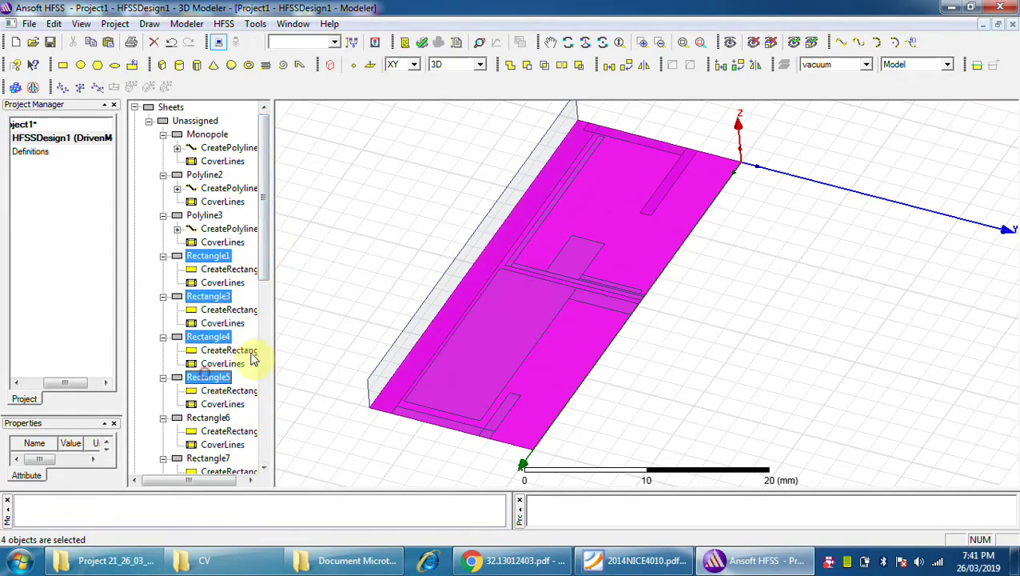
drag(262, 255, 258, 332)
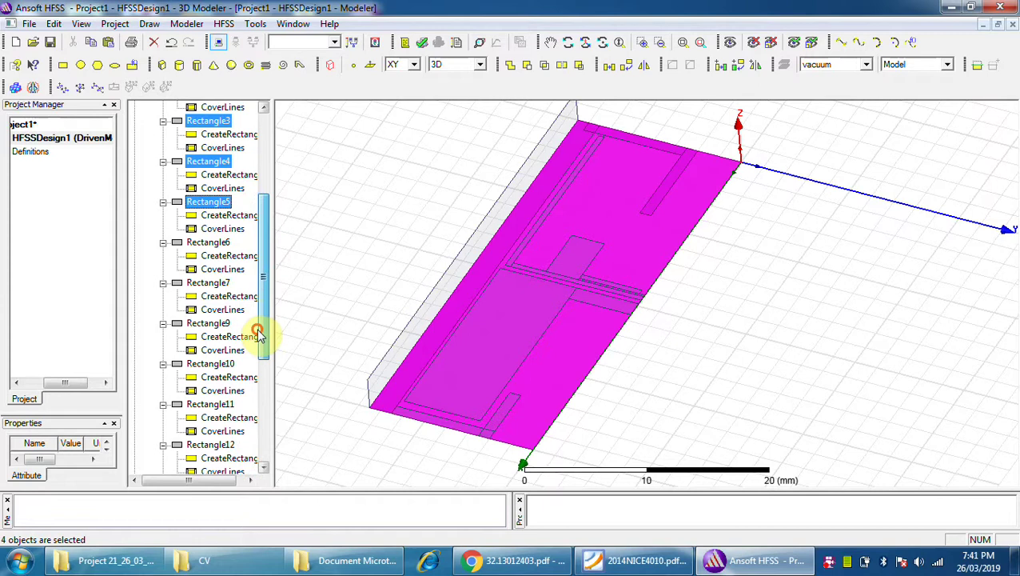
ctrl+click(207, 242)
ctrl+click(211, 284)
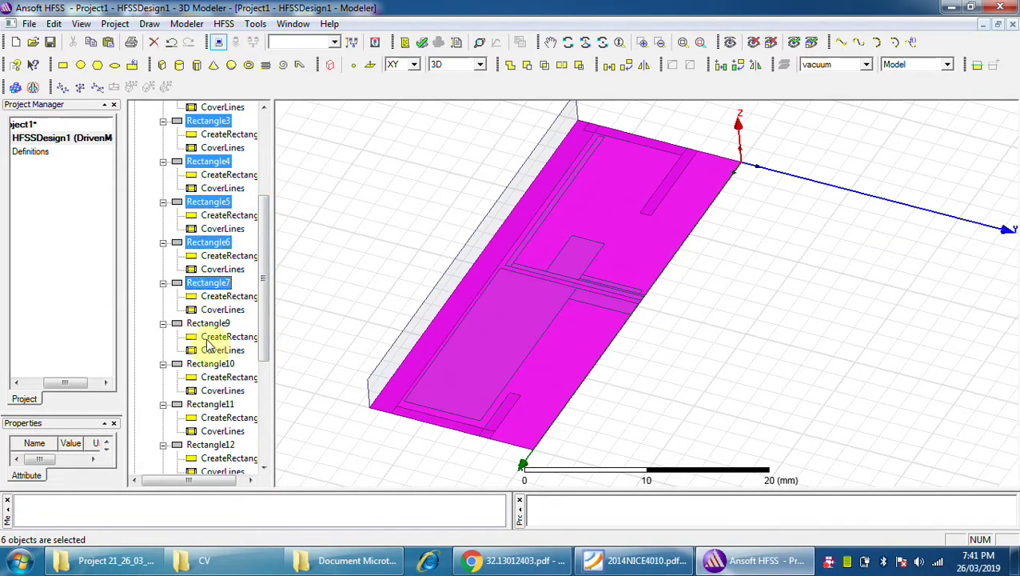
ctrl+click(206, 324)
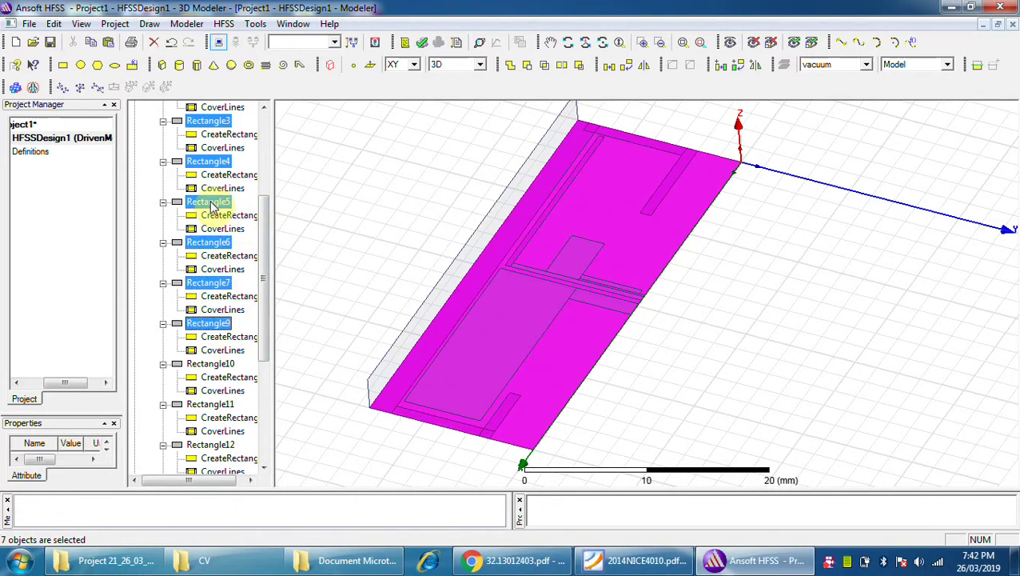
right_click(211, 202)
mouse_move(269, 248)
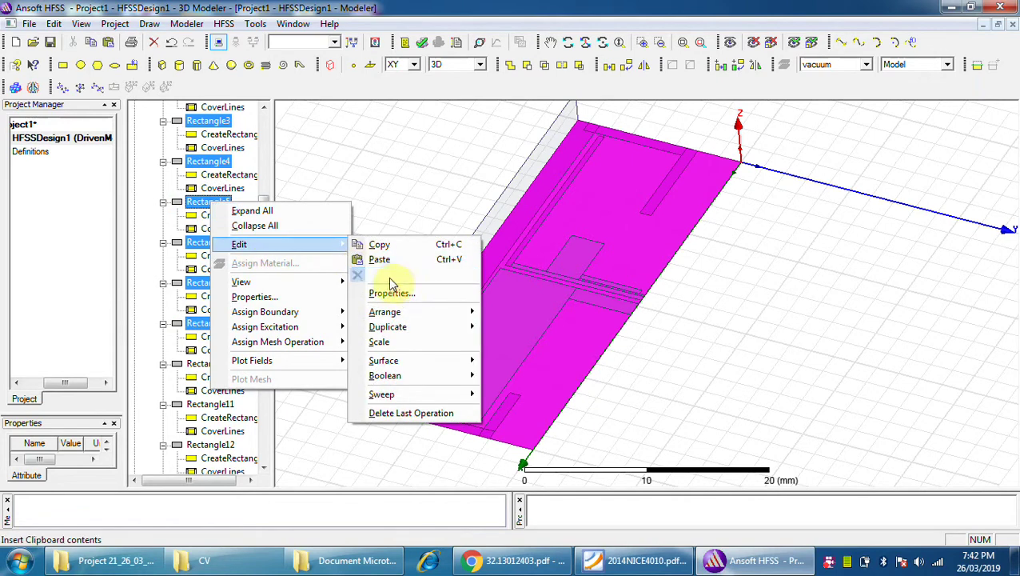
click(387, 273)
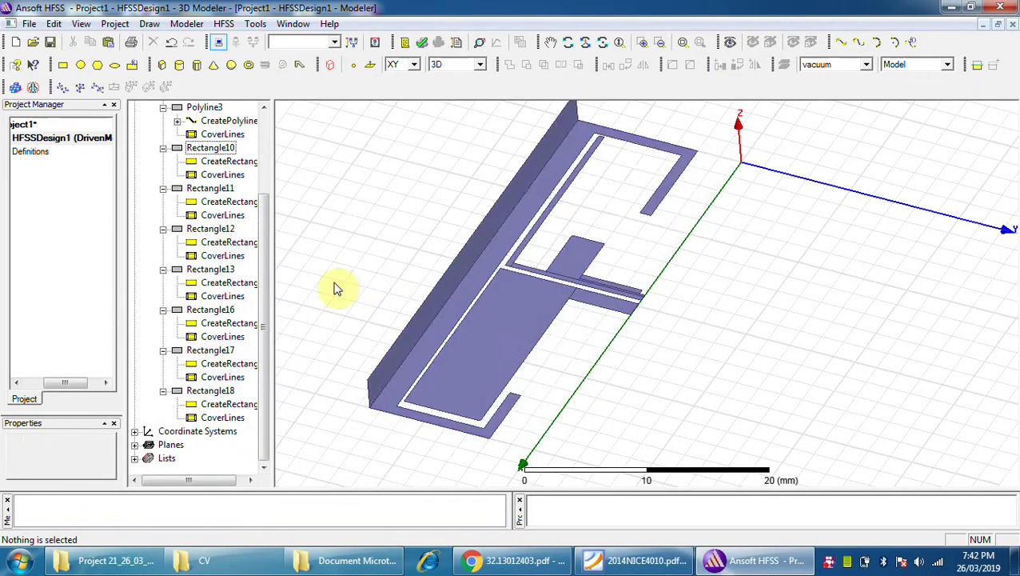
Delete the sheets Rectangle10, Rectangle11, Rectangle12, Rectangle13, Rectangle16 and Rectangle17, keeping Rectangle18.
click(210, 149)
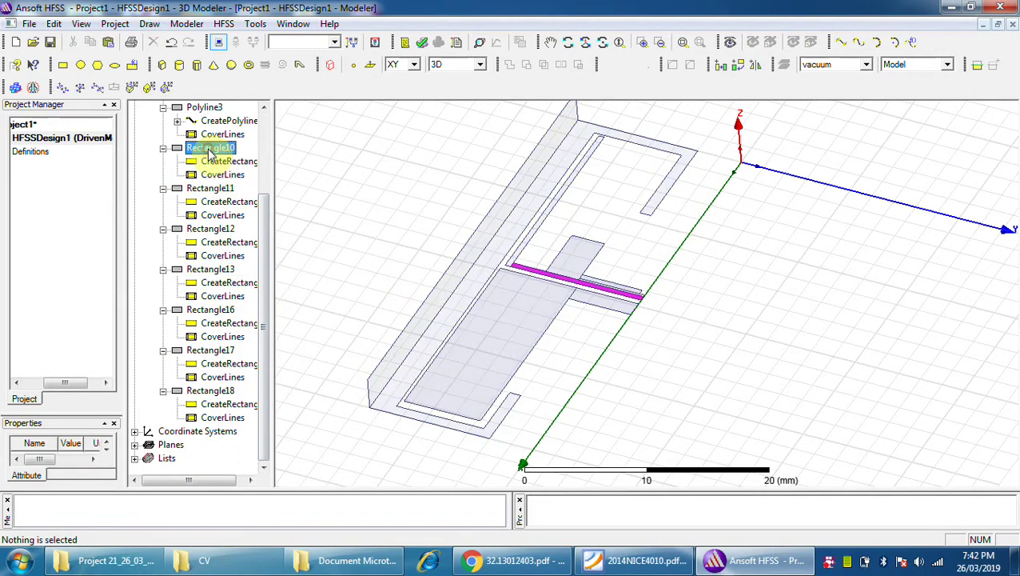
ctrl+click(211, 190)
ctrl+click(211, 229)
ctrl+click(211, 269)
ctrl+click(211, 310)
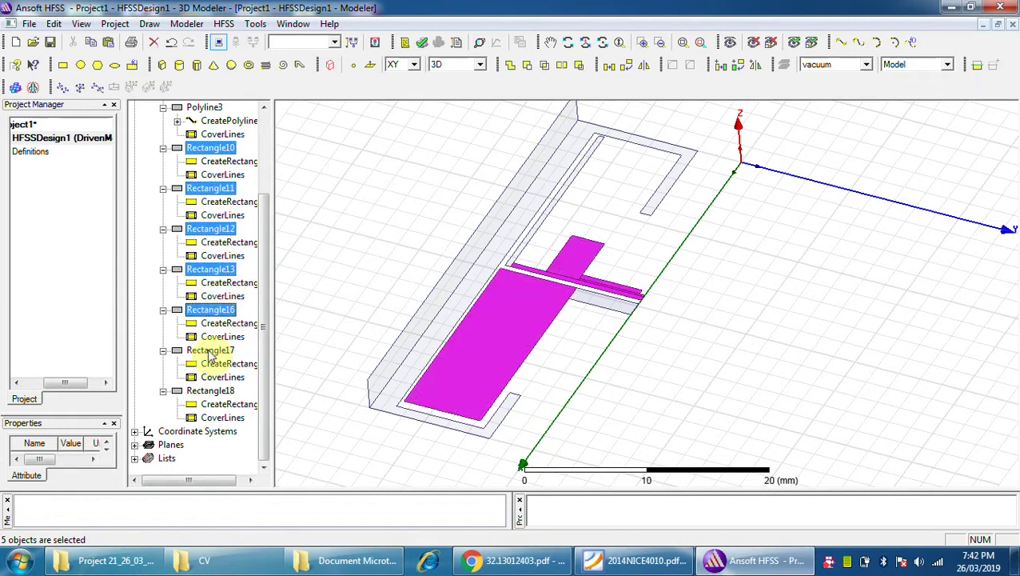
ctrl+click(210, 351)
ctrl+click(212, 391)
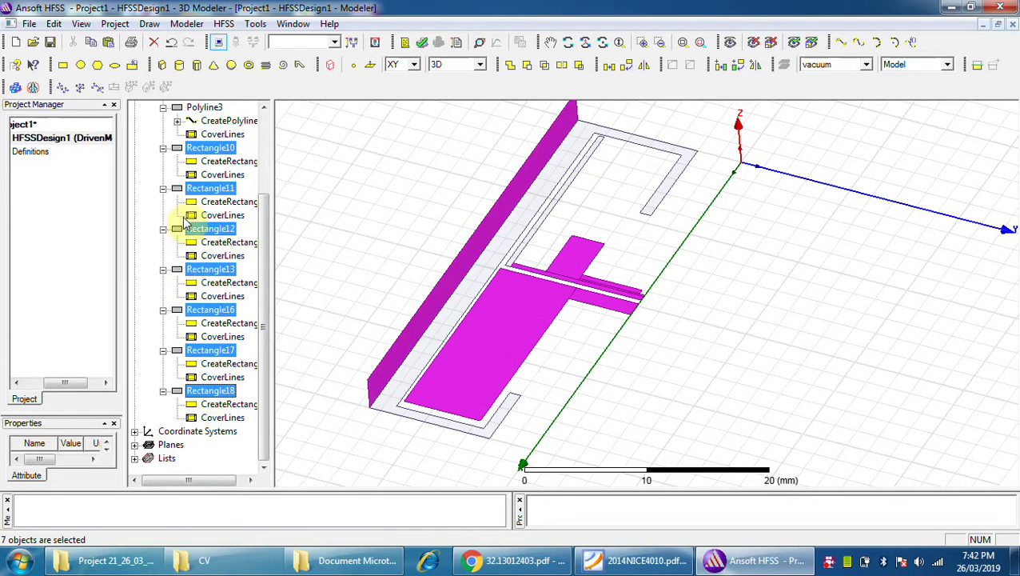
ctrl+click(210, 392)
right_click(206, 147)
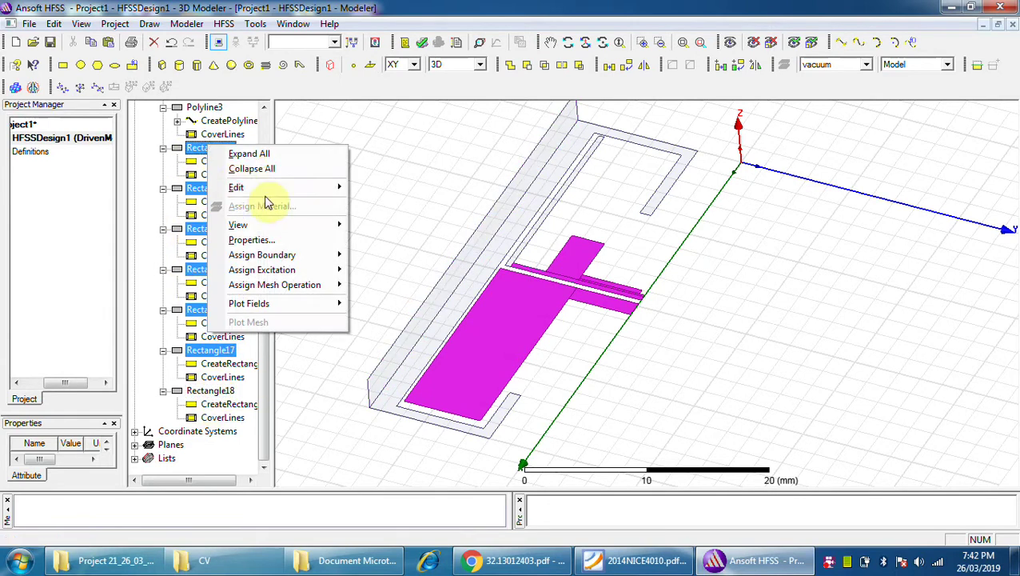
mouse_move(262, 189)
click(432, 218)
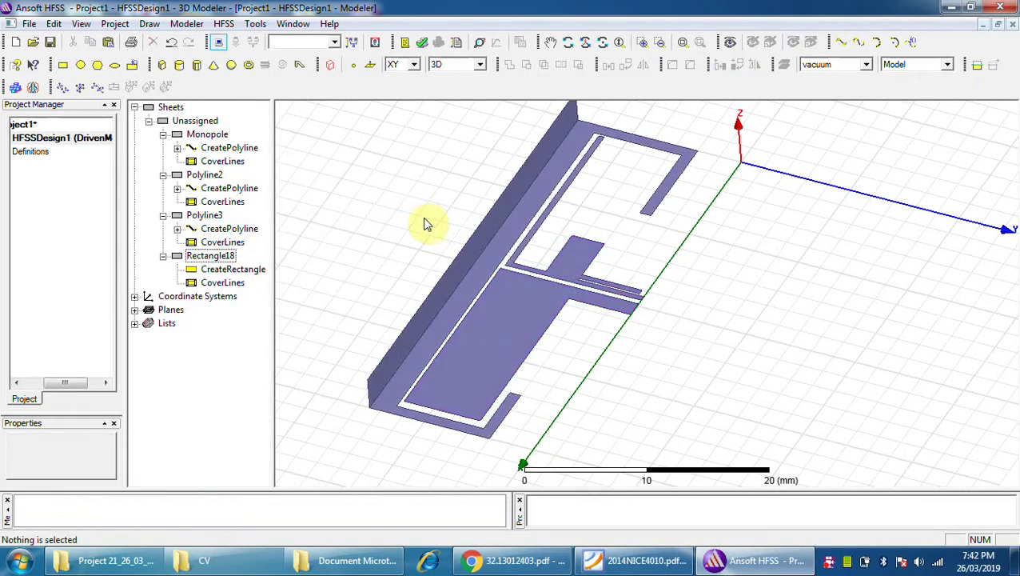
Unite the sheets Monopole and Rectangle18 into one object, keeping the Monopole name.
click(206, 135)
ctrl+click(213, 256)
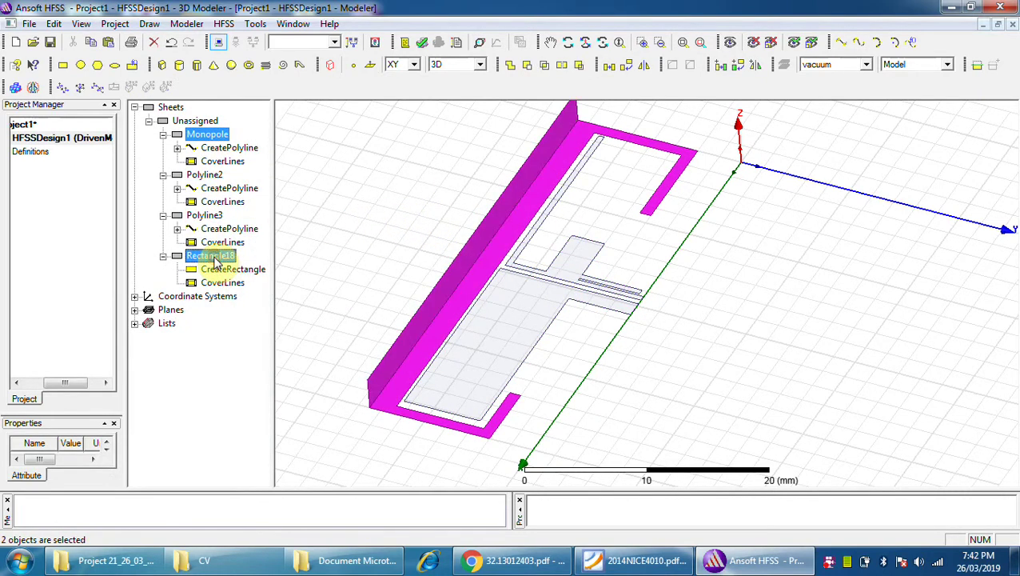
click(510, 64)
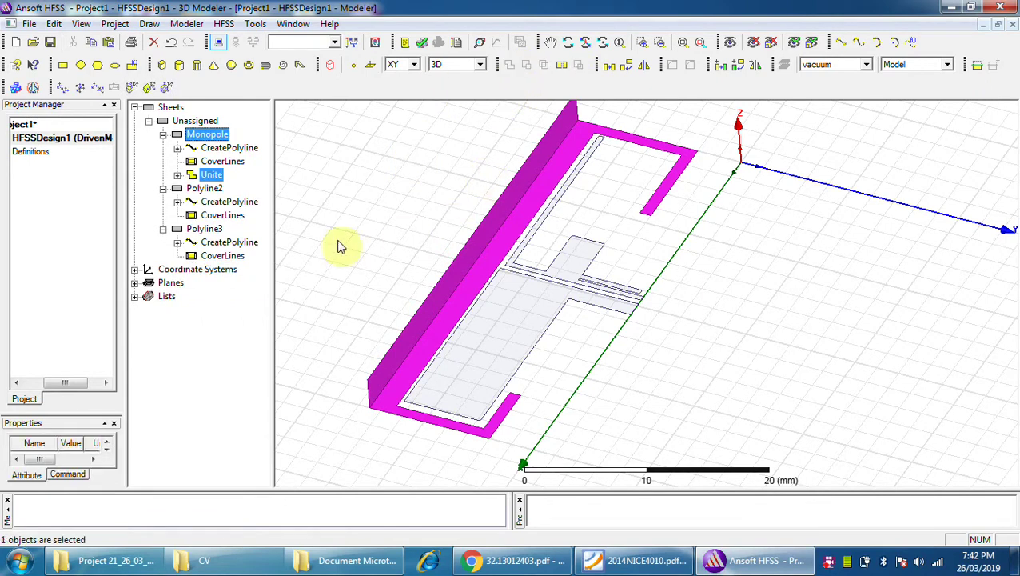
Rename the sheet Polyline3 as Feeding_Strip.
click(202, 192)
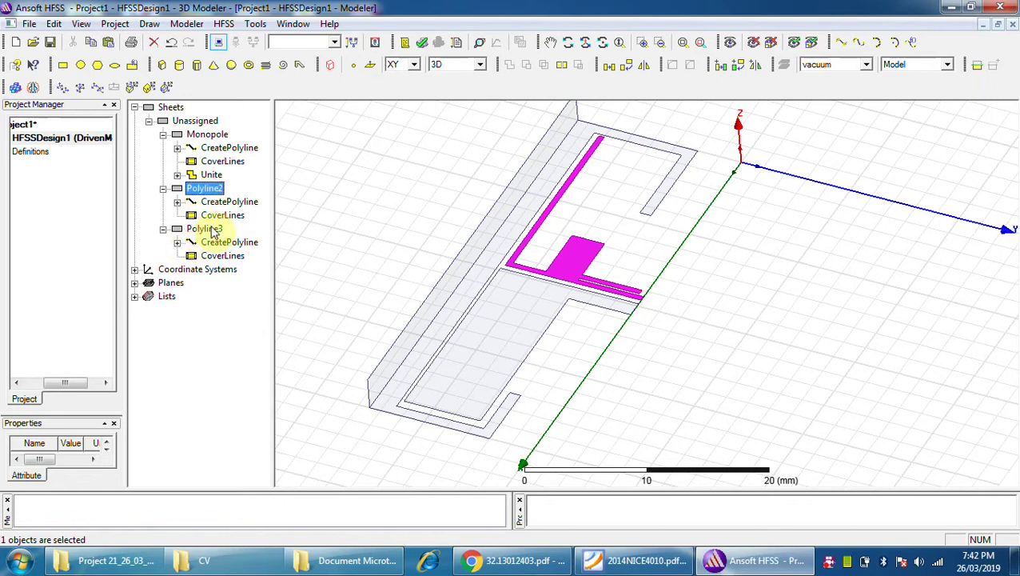
click(205, 230)
right_click(205, 229)
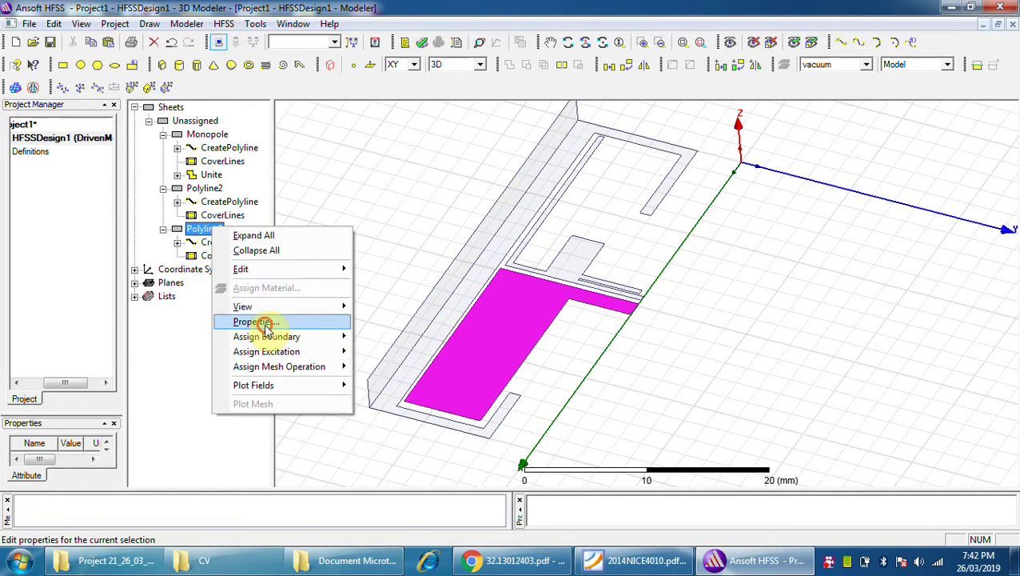
click(257, 322)
drag(390, 130, 554, 125)
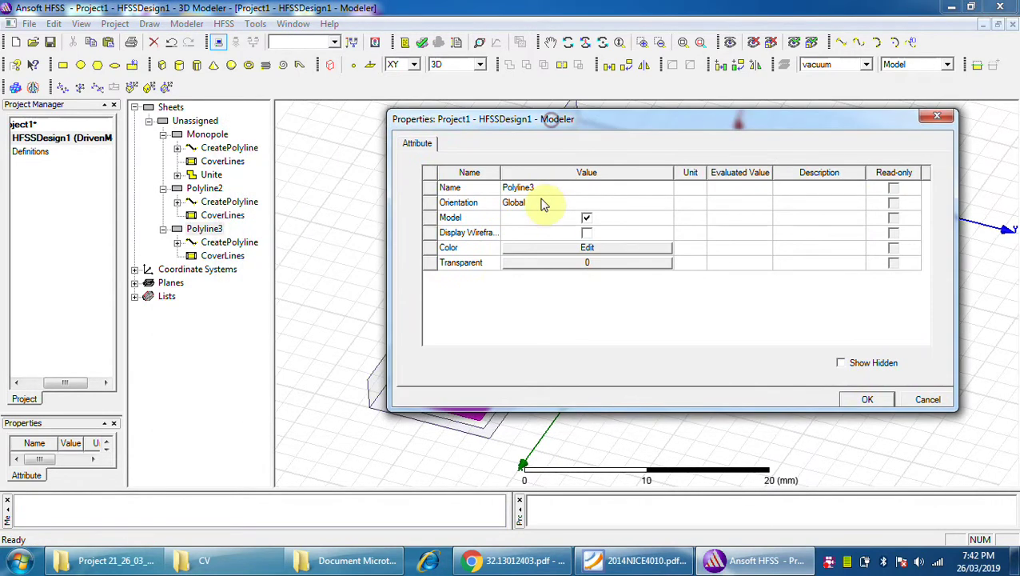
click(536, 188)
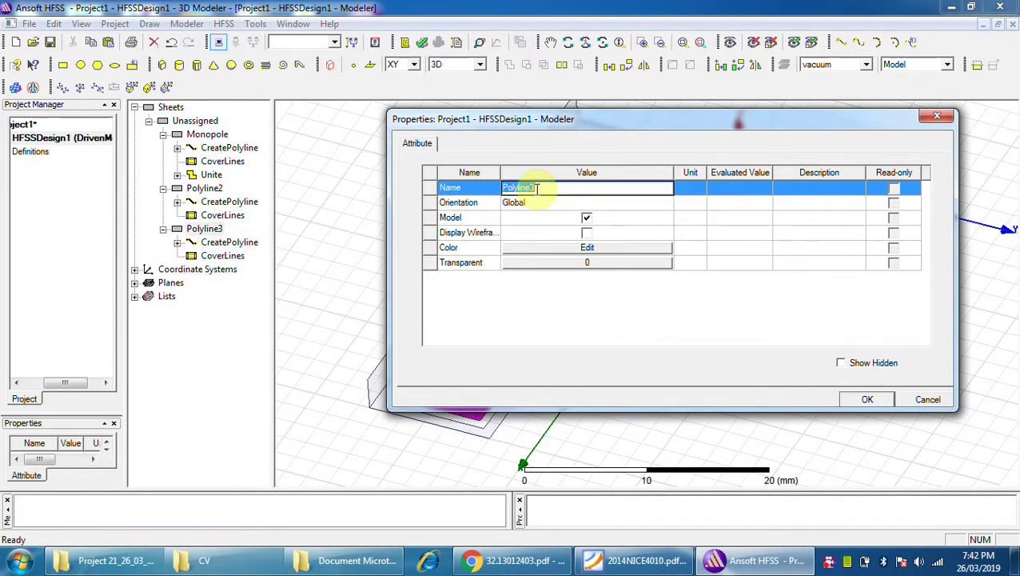
text(FeedStrip)
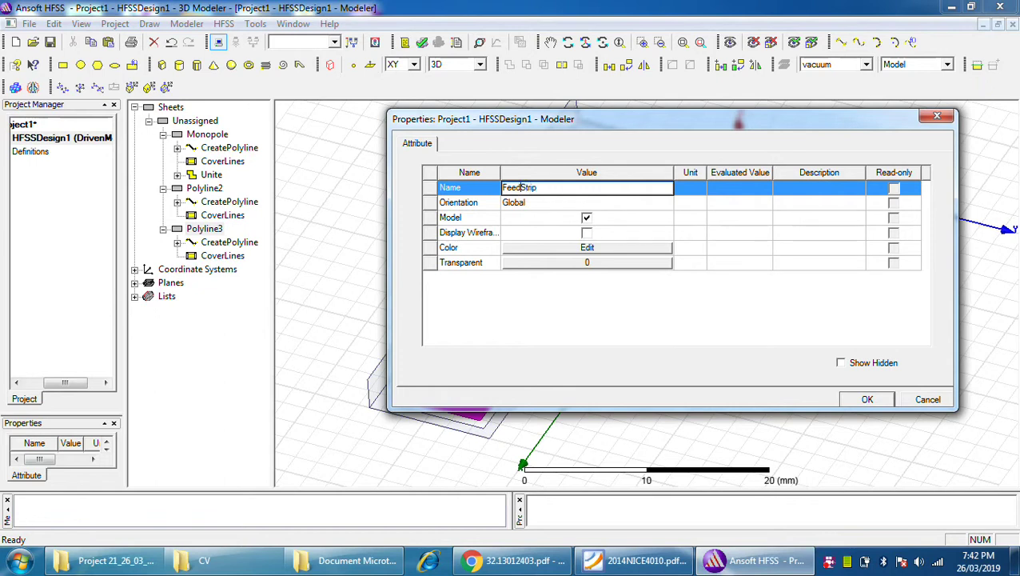
text(ing_)
click(869, 401)
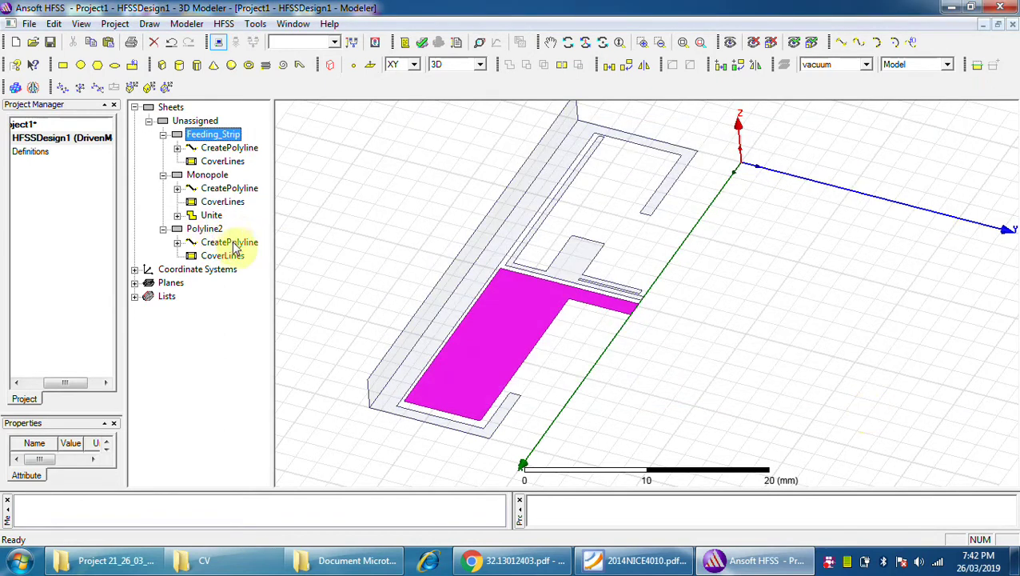
Check in the model which shapes Feeding_Strip, Polyline2 and Monopole represent and how they lie relative to each other.
click(214, 231)
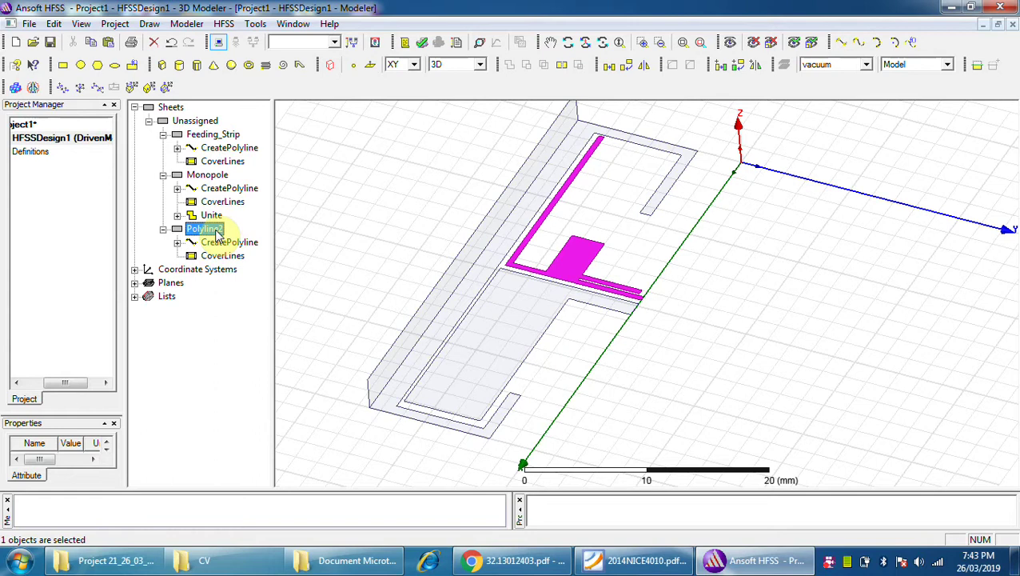
click(717, 354)
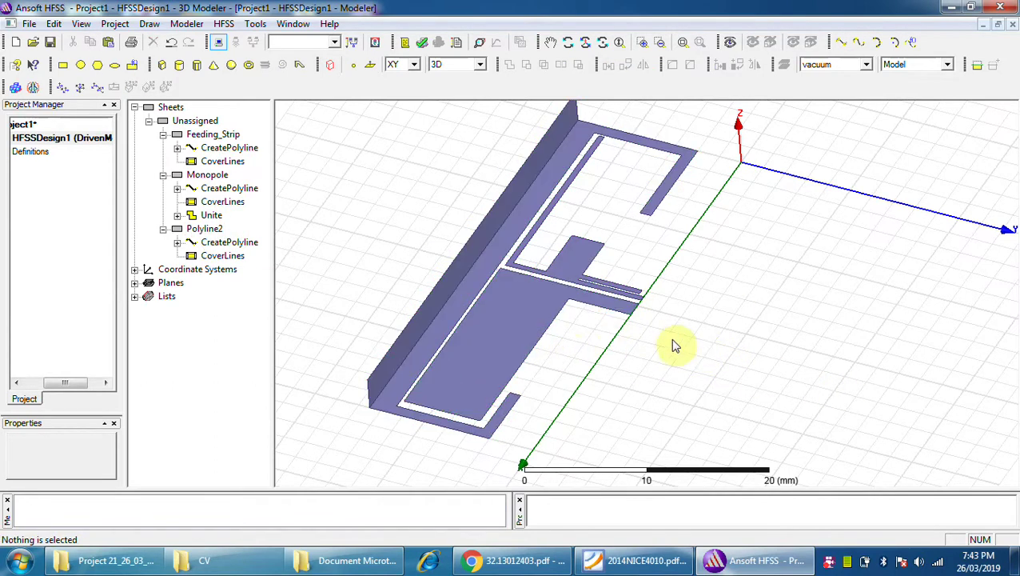
click(576, 264)
click(472, 311)
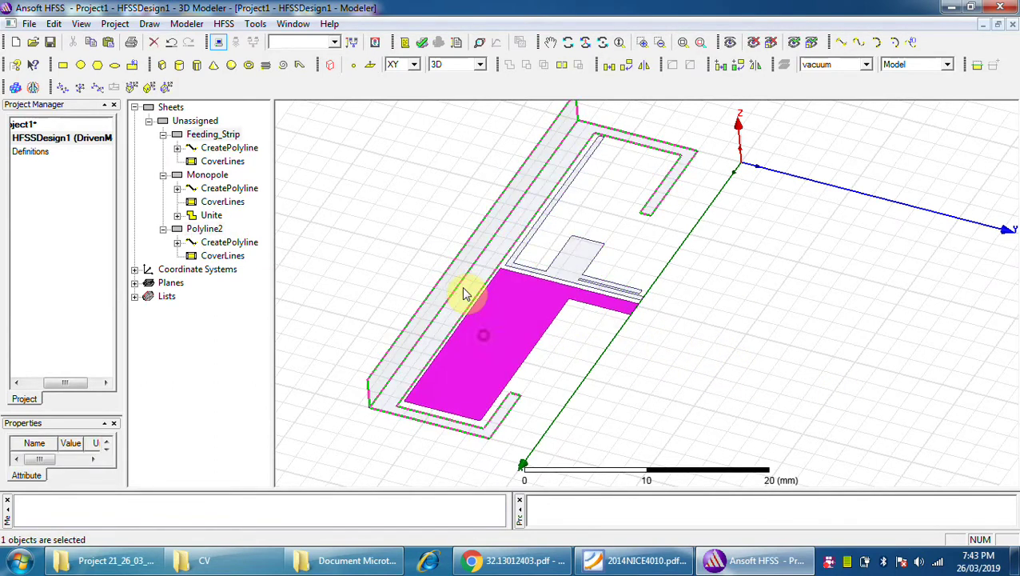
click(462, 288)
click(509, 337)
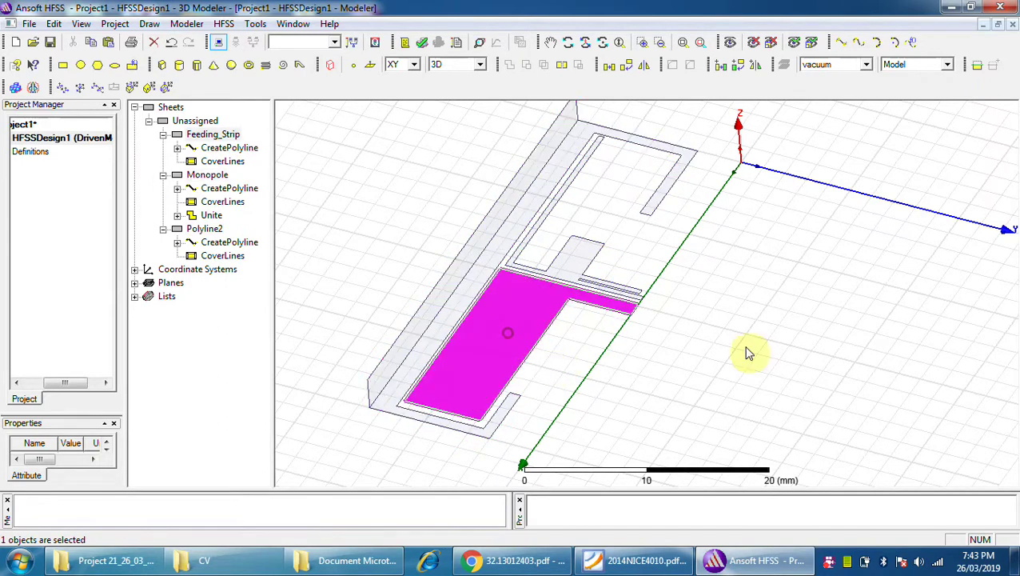
click(781, 336)
scroll(697, 322, down, 2)
scroll(658, 340, up, 3)
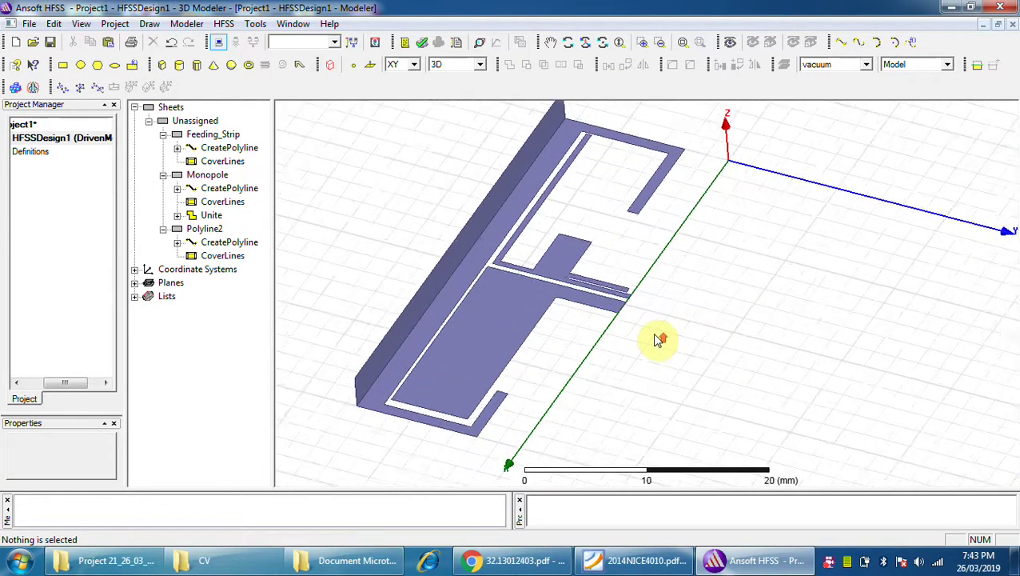
scroll(656, 335, down, 1)
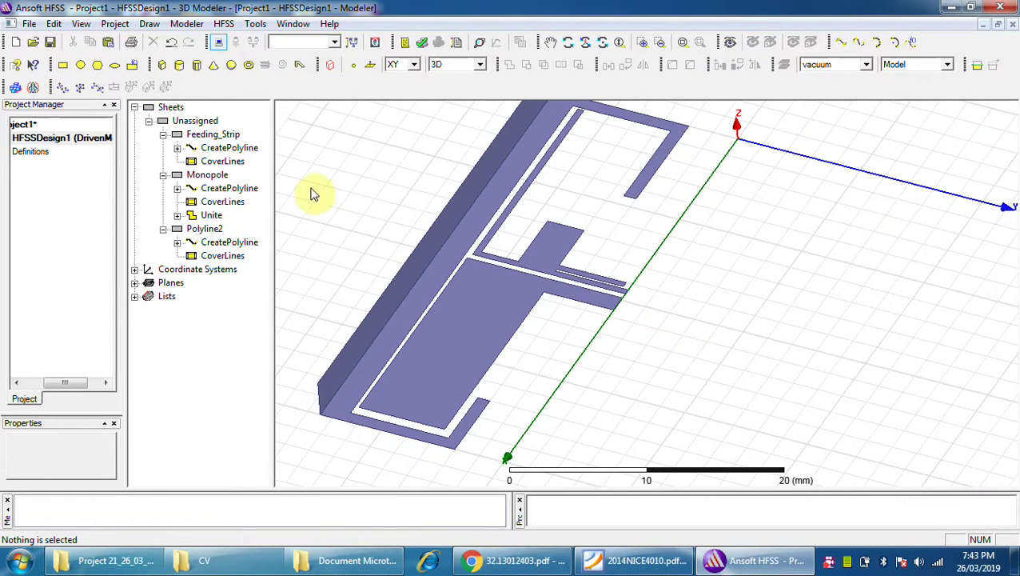
click(216, 134)
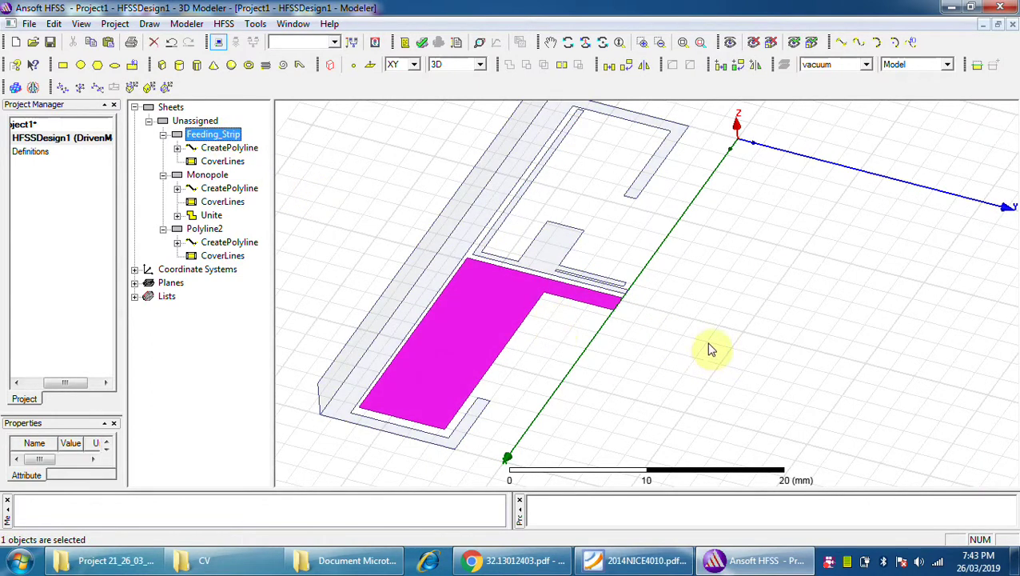
click(702, 326)
click(544, 256)
click(699, 312)
scroll(663, 333, up, 2)
scroll(657, 336, down, 4)
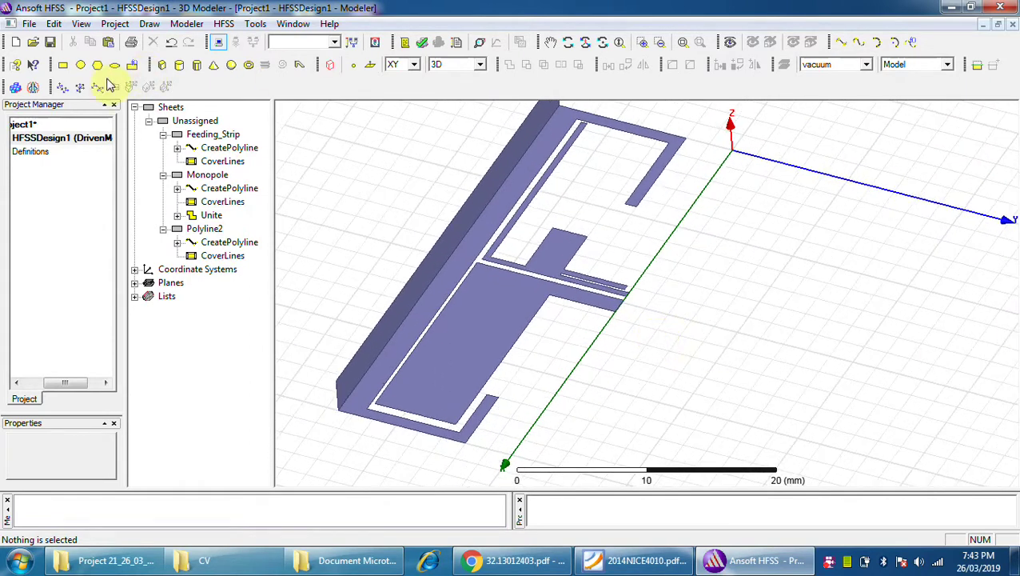
Draw a rectangle about 1.2 mm by 11 mm in the XY plane, extending along Y from the feeding strip's end at the X axis.
click(62, 64)
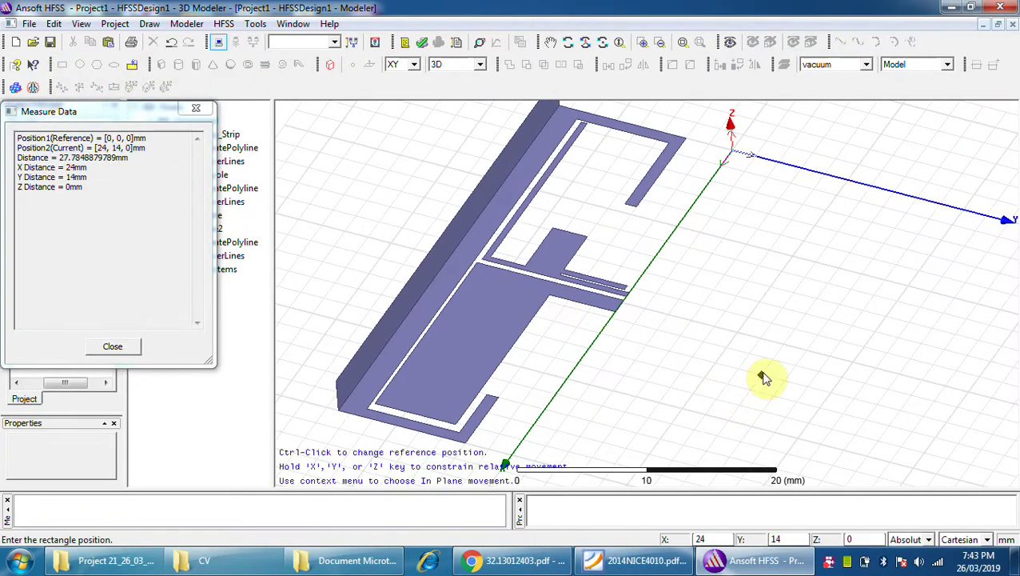
scroll(764, 376, up, 2)
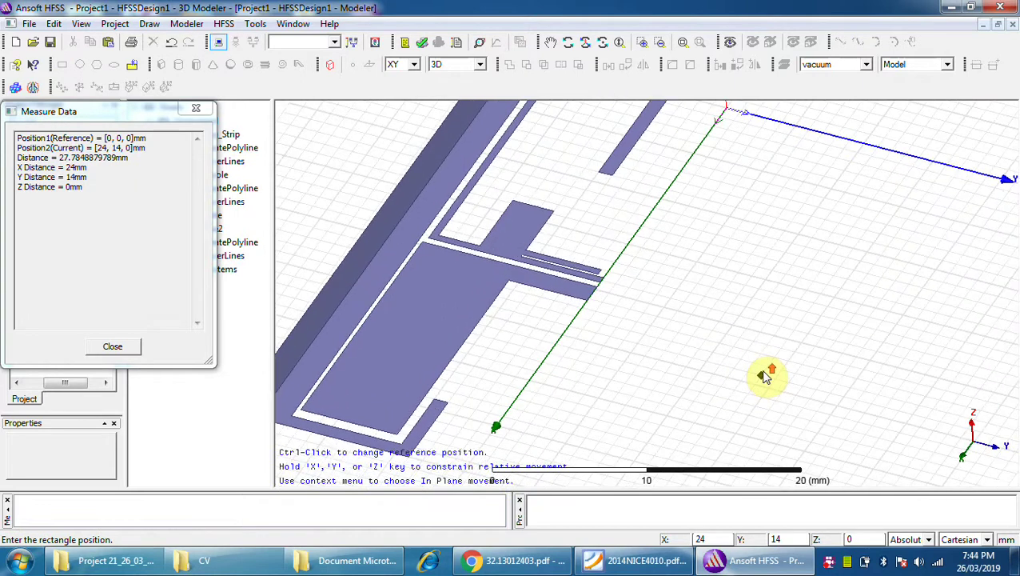
click(599, 288)
click(743, 334)
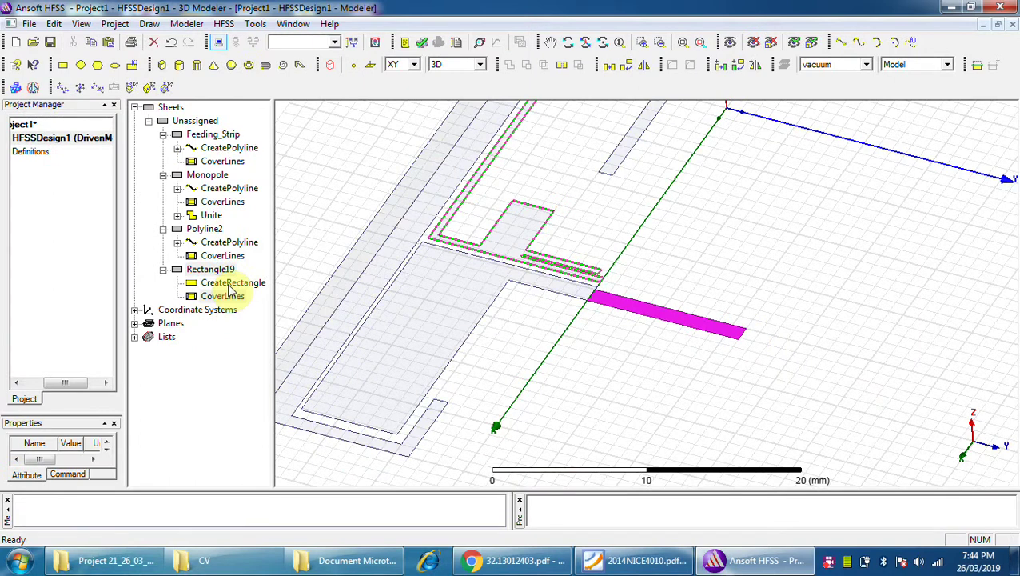
Rename the new rectangle at the feeding strip's end as Feed.
click(205, 269)
right_click(207, 270)
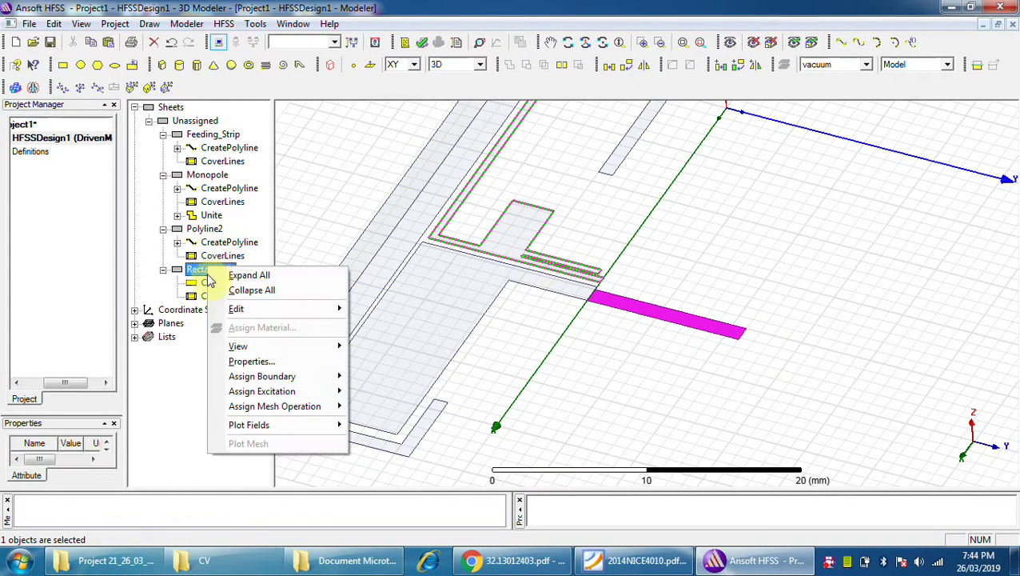
click(254, 362)
click(565, 188)
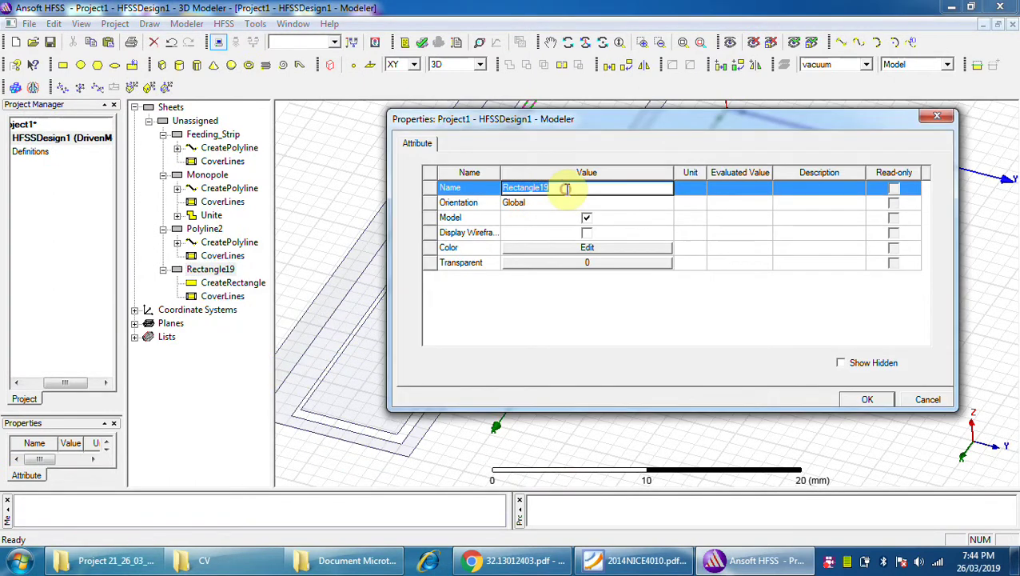
text(Feed)
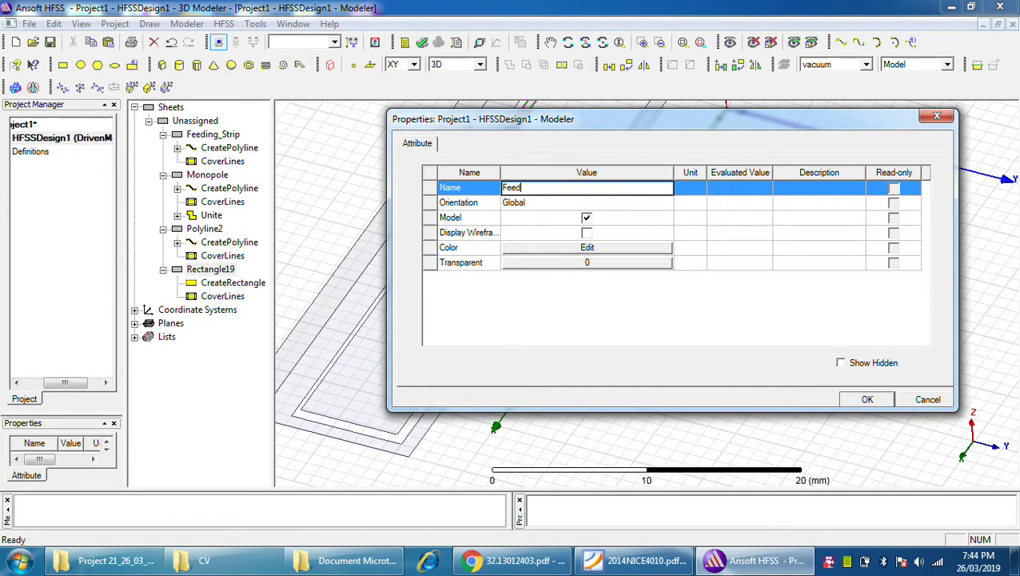
click(862, 399)
Set the Feed rectangle's XSize to -1.5 mm and its YSize to 100 mm.
click(231, 148)
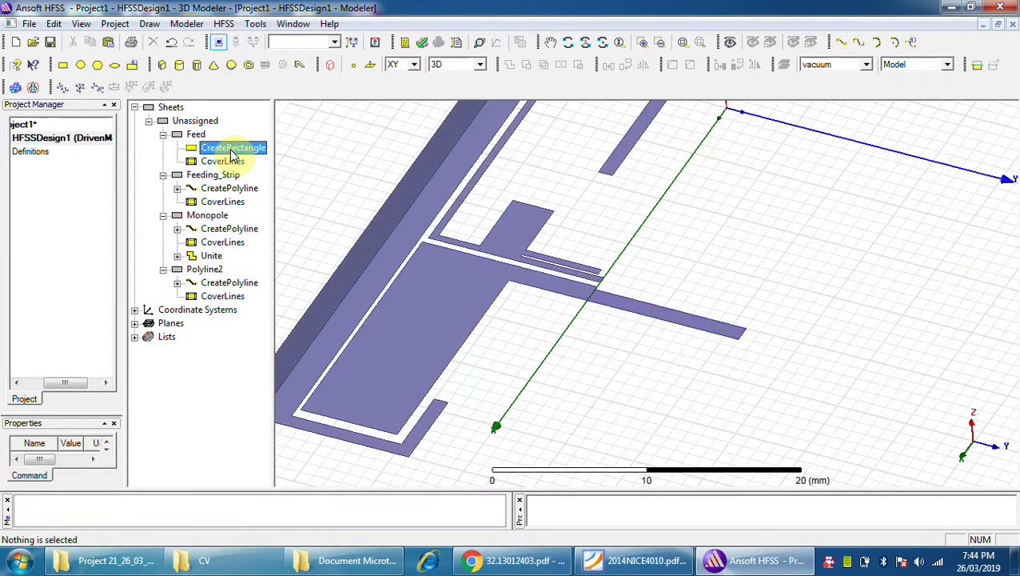
double_click(232, 152)
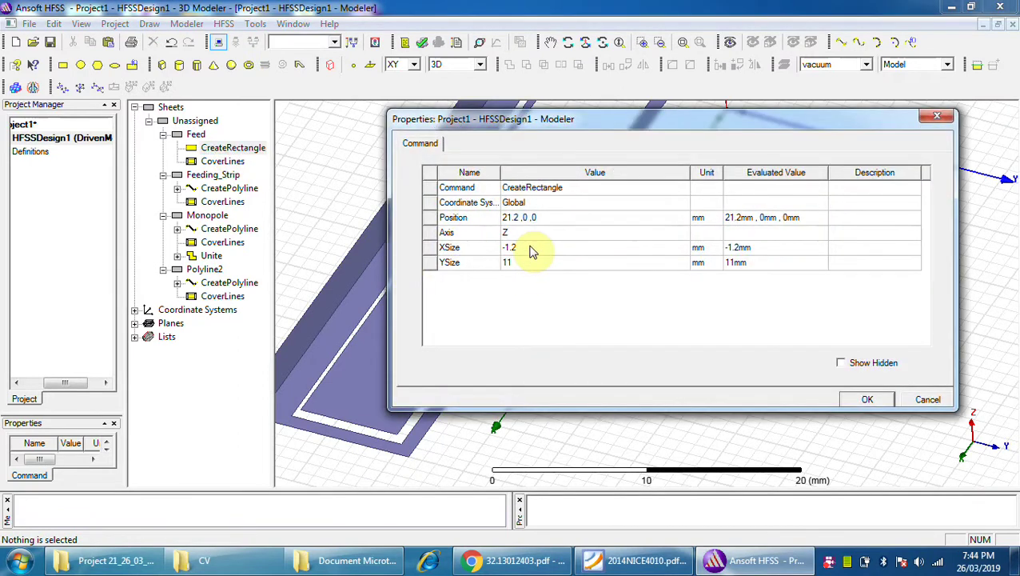
click(529, 247)
click(528, 247)
text(5)
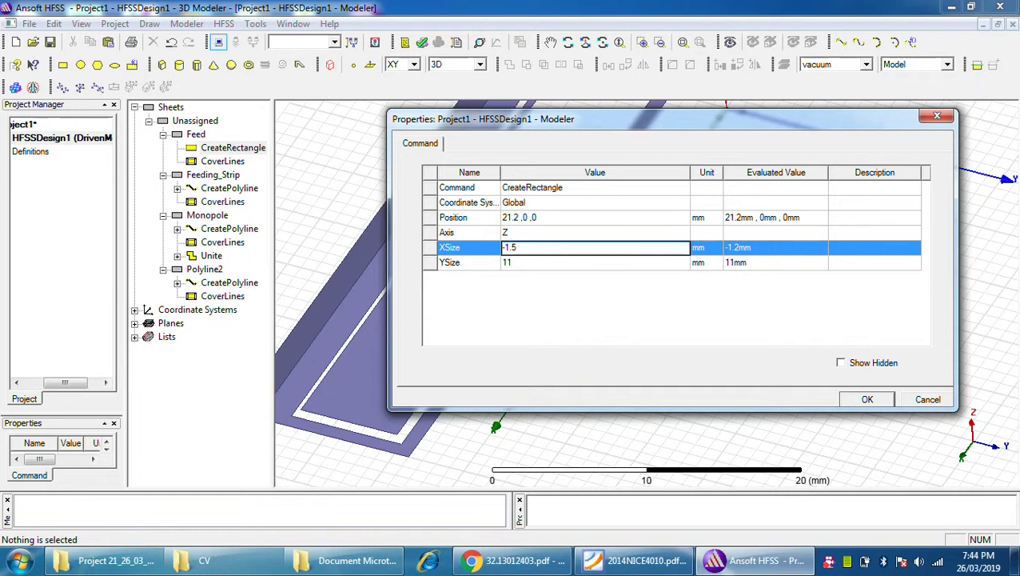
click(519, 263)
text(1)
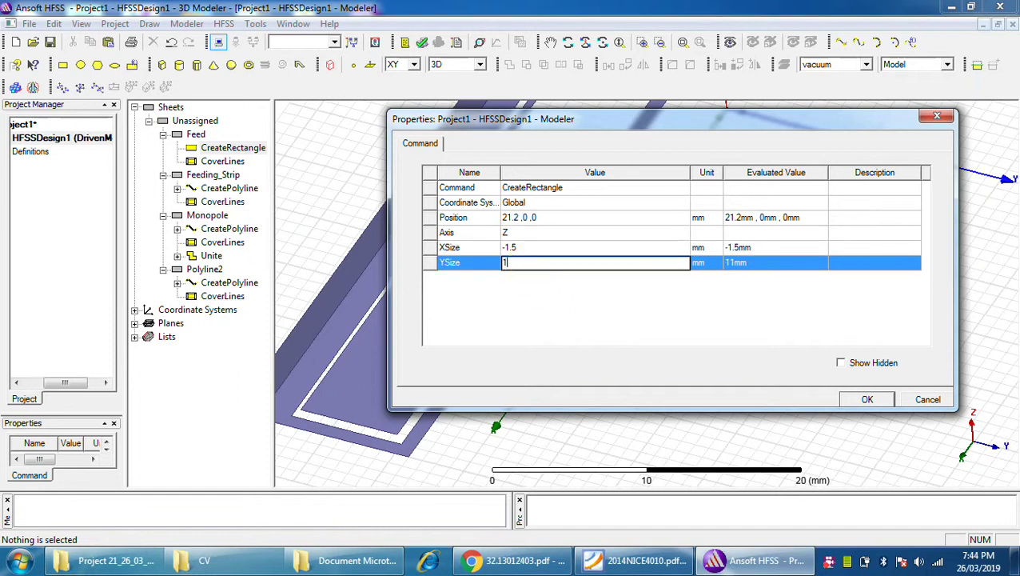
text(00)
click(867, 399)
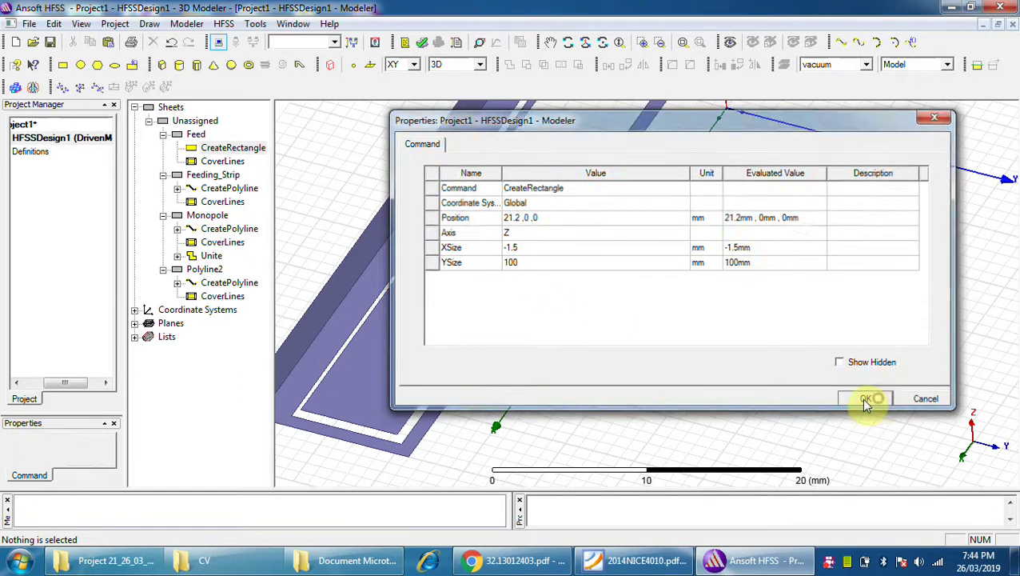
Unite the sheets Feeding_Strip and Feed into one object, keeping the Feeding_Strip name.
click(675, 321)
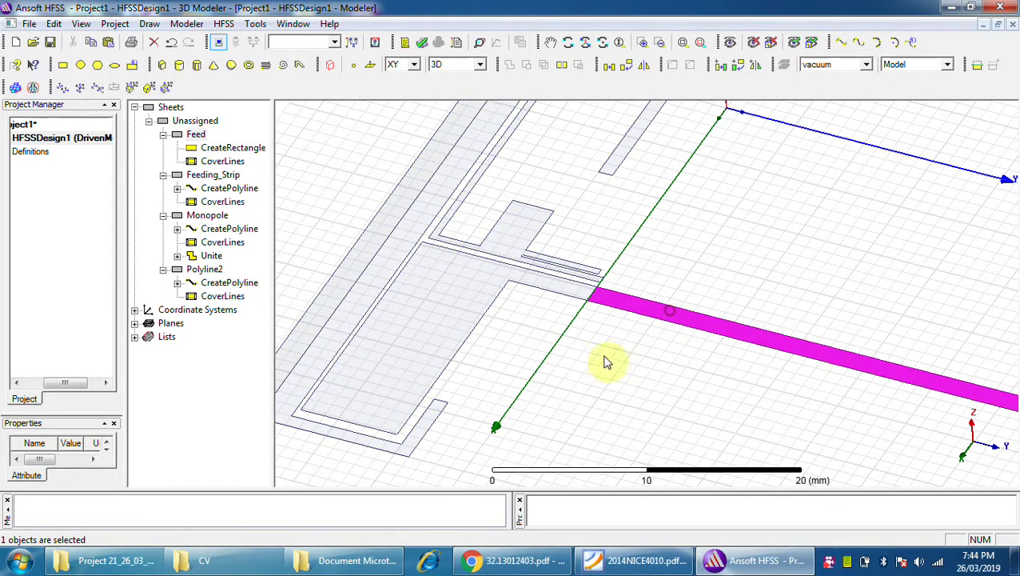
click(484, 293)
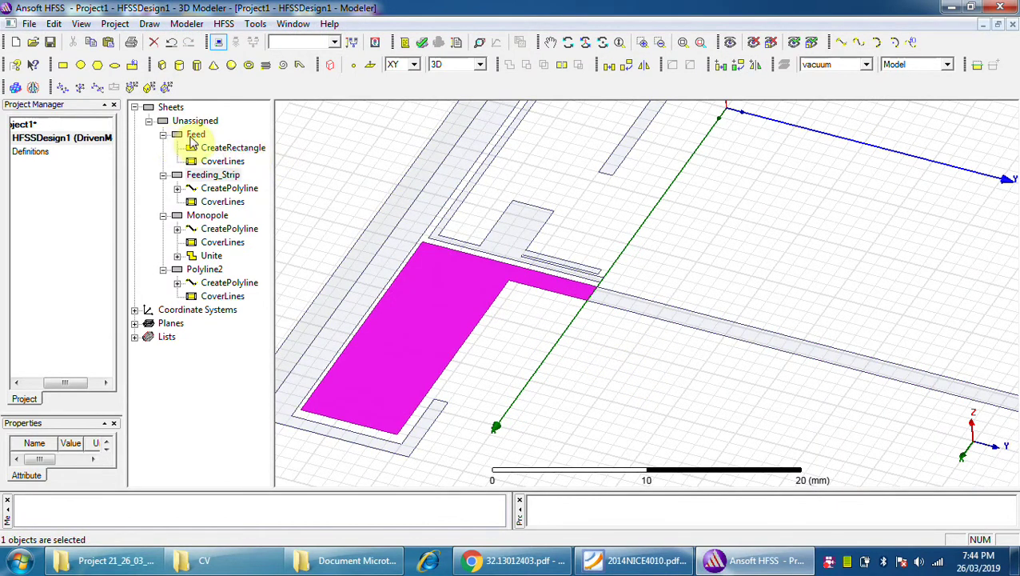
ctrl+click(193, 138)
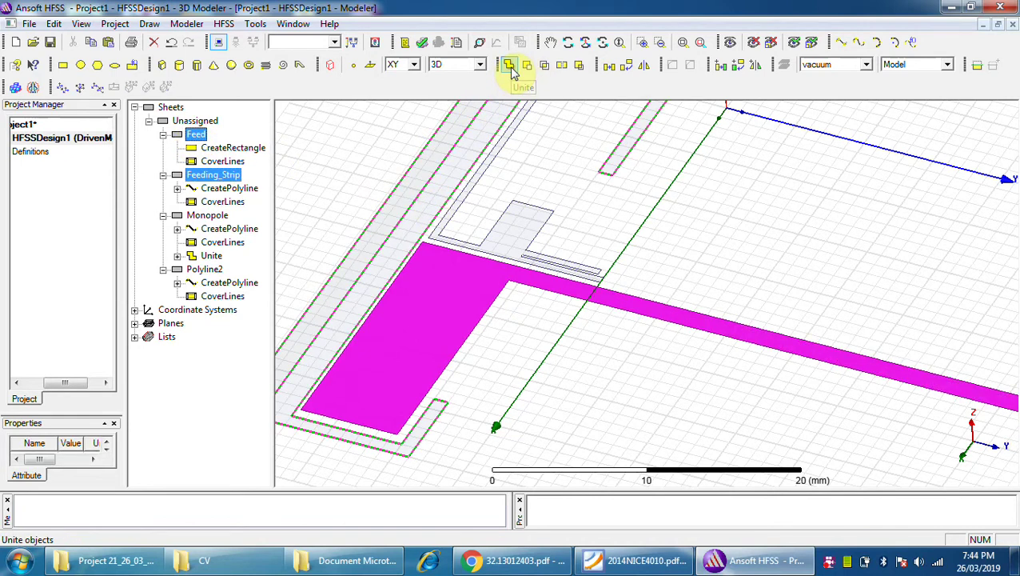
click(509, 66)
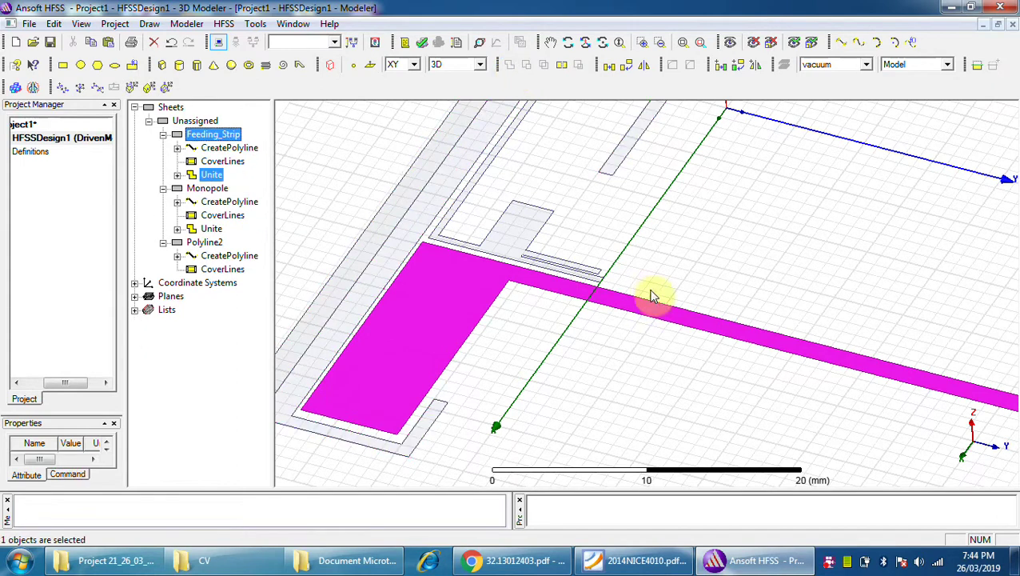
click(668, 398)
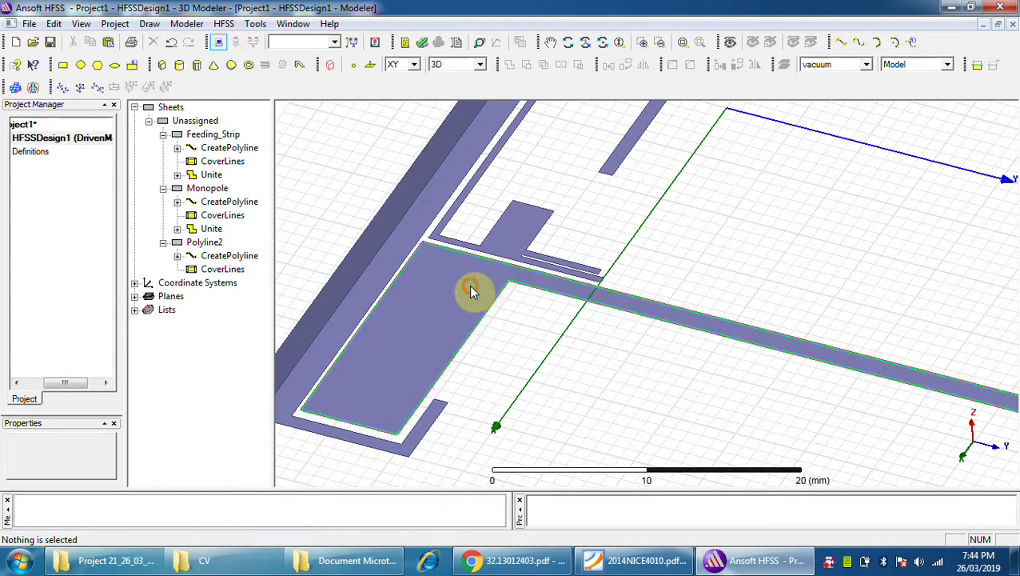
Assign a Perfect E boundary with the default name to the Feeding_Strip sheet.
click(472, 291)
click(699, 372)
alt+drag(610, 357, 711, 337)
scroll(719, 340, up, 2)
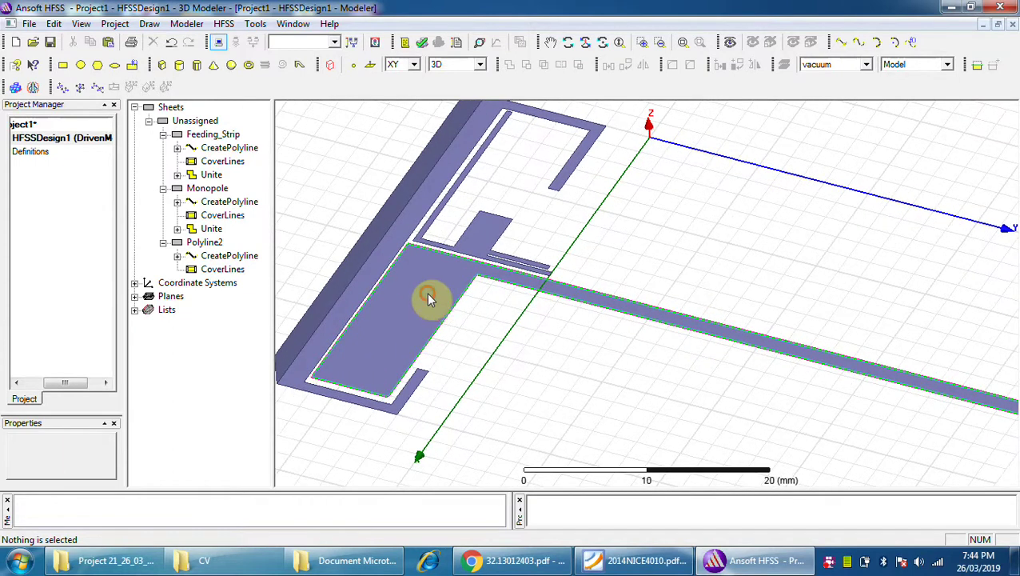
click(426, 296)
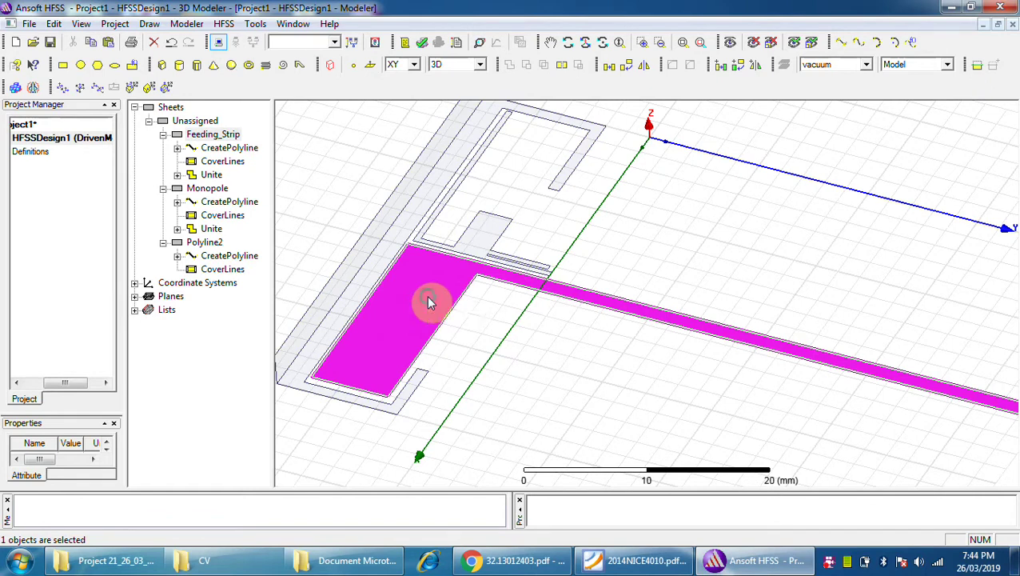
right_click(428, 298)
mouse_move(510, 458)
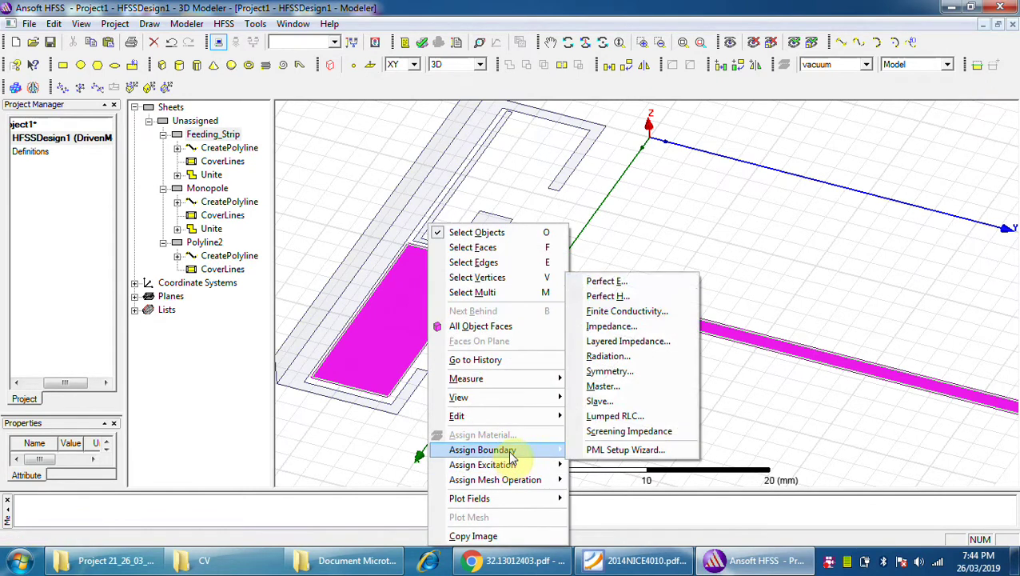
click(604, 282)
click(459, 394)
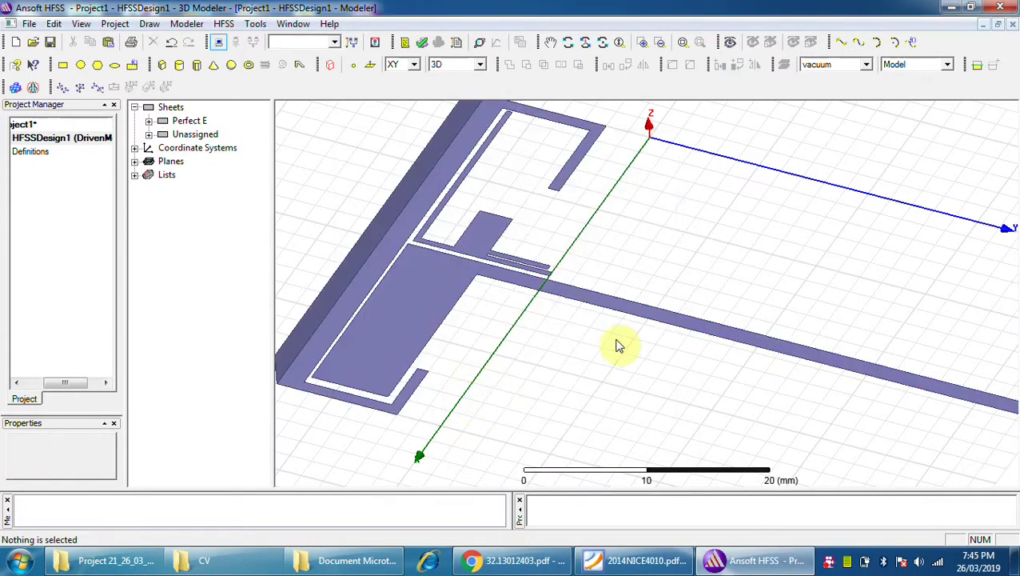
Assign a Perfect E boundary to the Monopole sheet, leaving Infinite Ground Plane off.
click(149, 136)
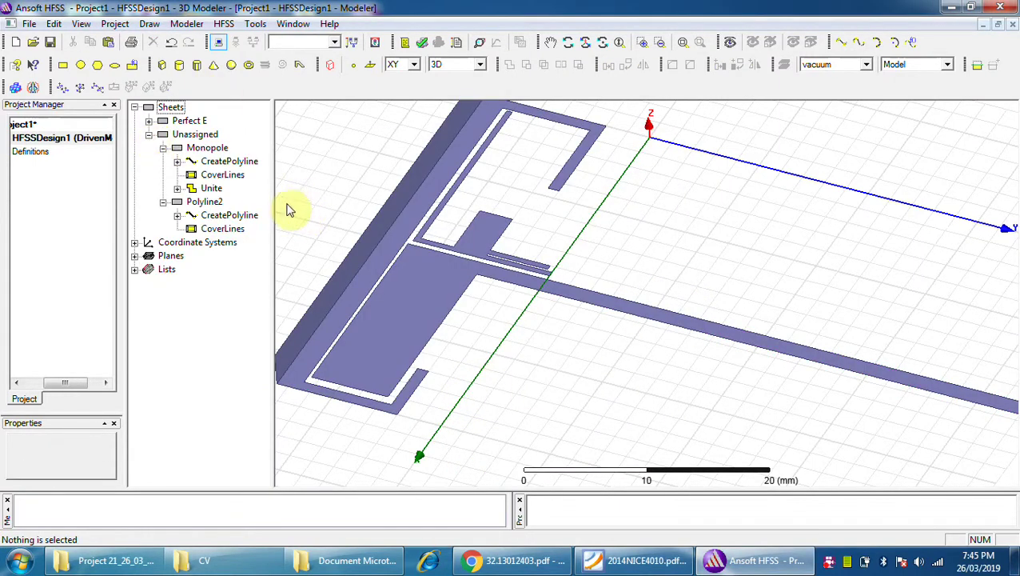
click(393, 241)
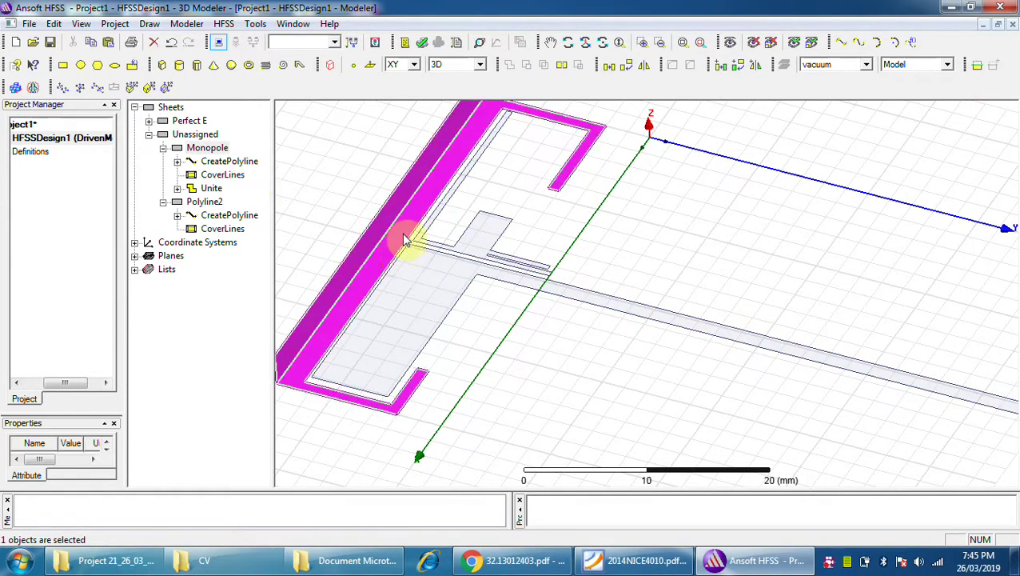
right_click(388, 254)
mouse_move(482, 451)
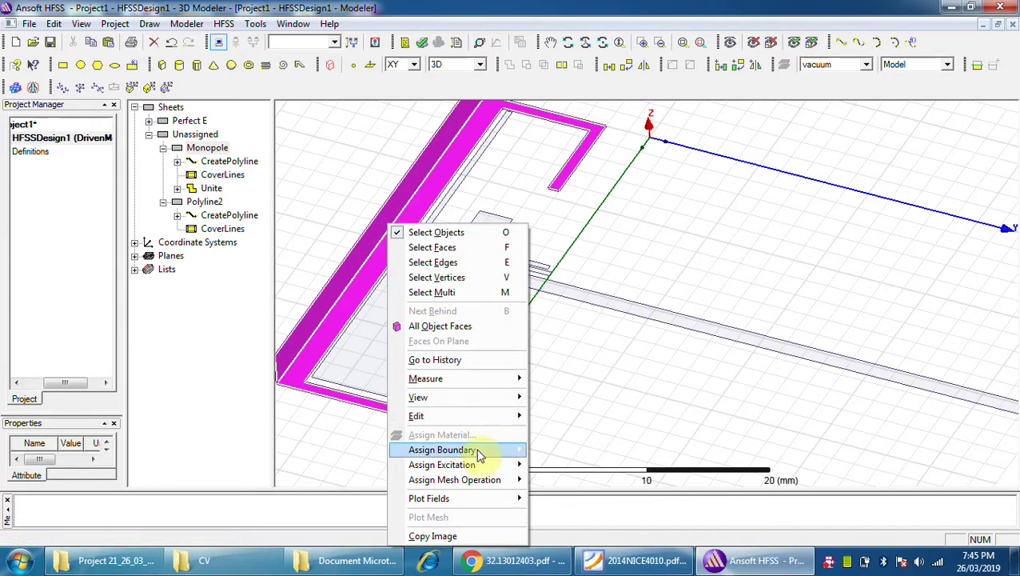
click(569, 282)
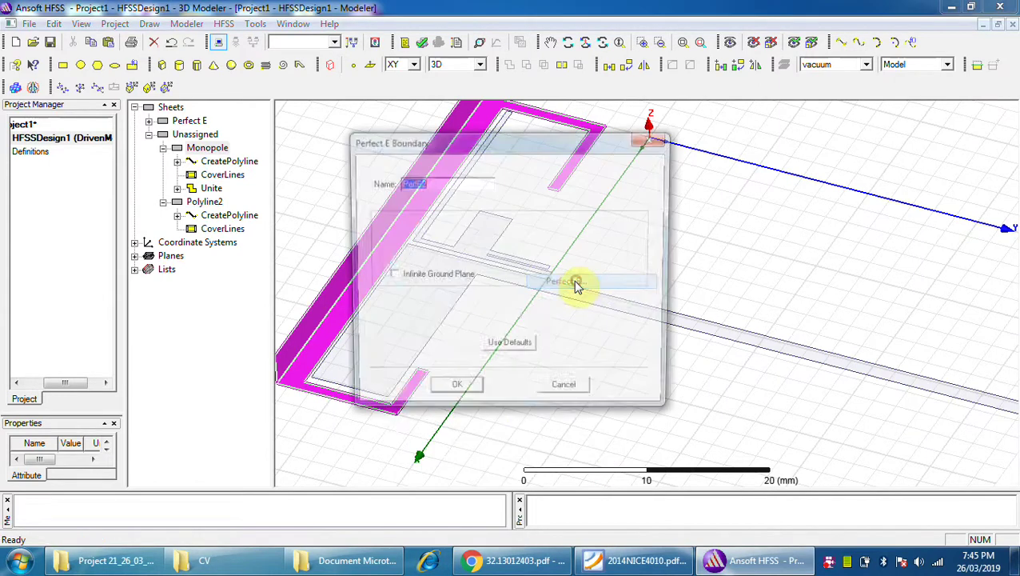
click(464, 393)
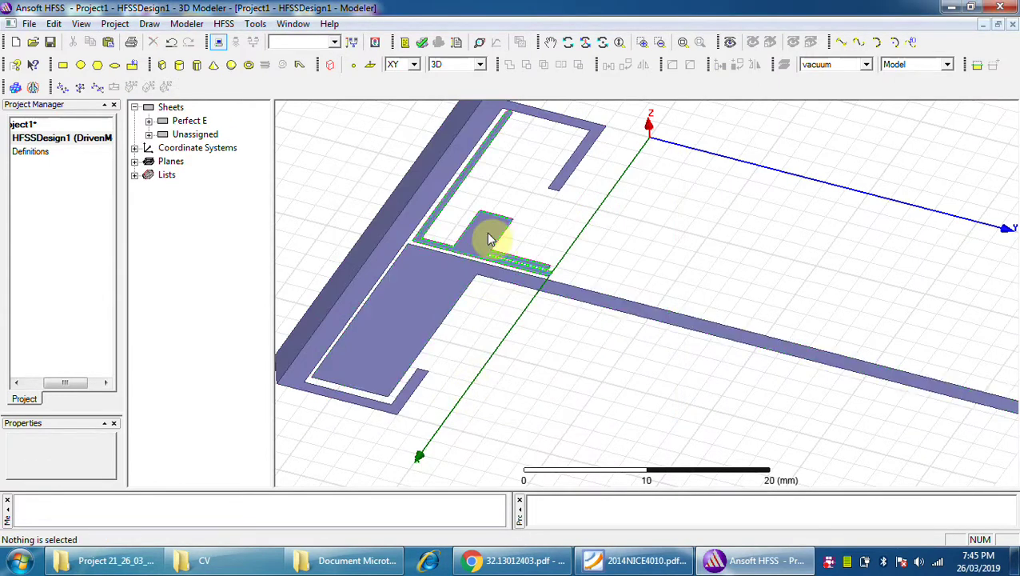
Assign a Perfect E boundary to the Polyline2 sheet and check which sheets are grouped under Perfect E.
click(486, 237)
right_click(485, 237)
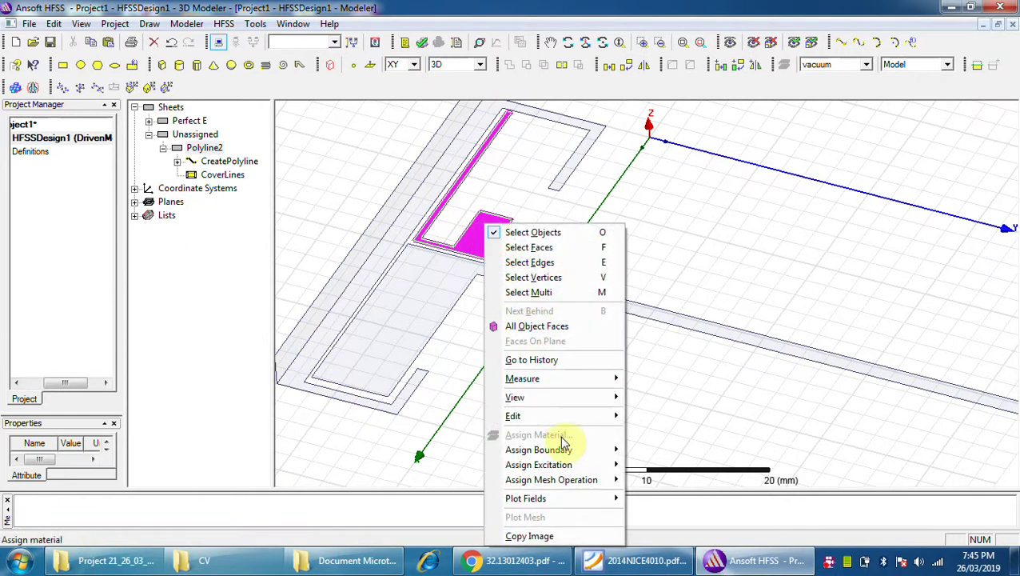
mouse_move(576, 449)
click(659, 280)
click(458, 394)
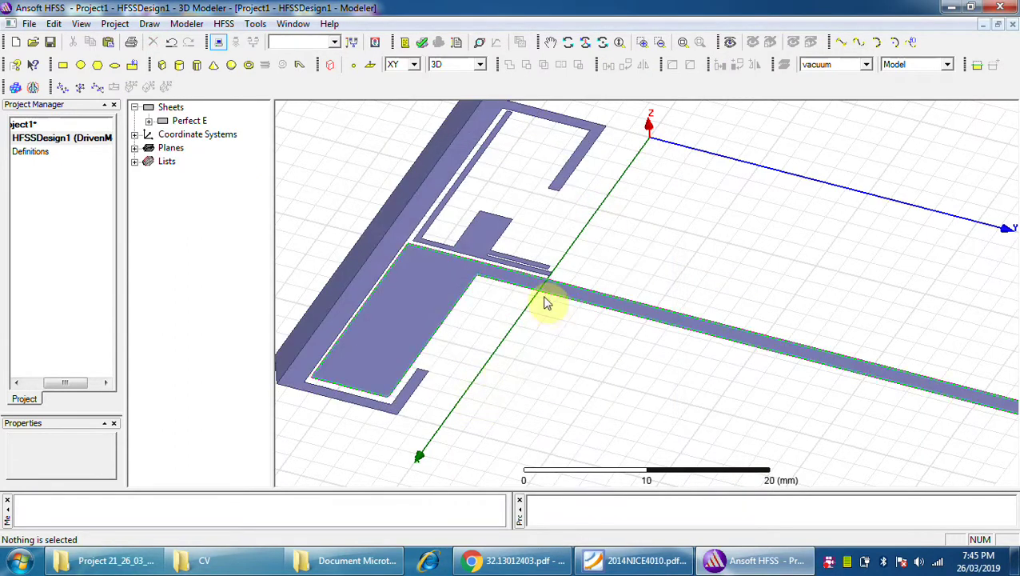
click(474, 248)
click(474, 247)
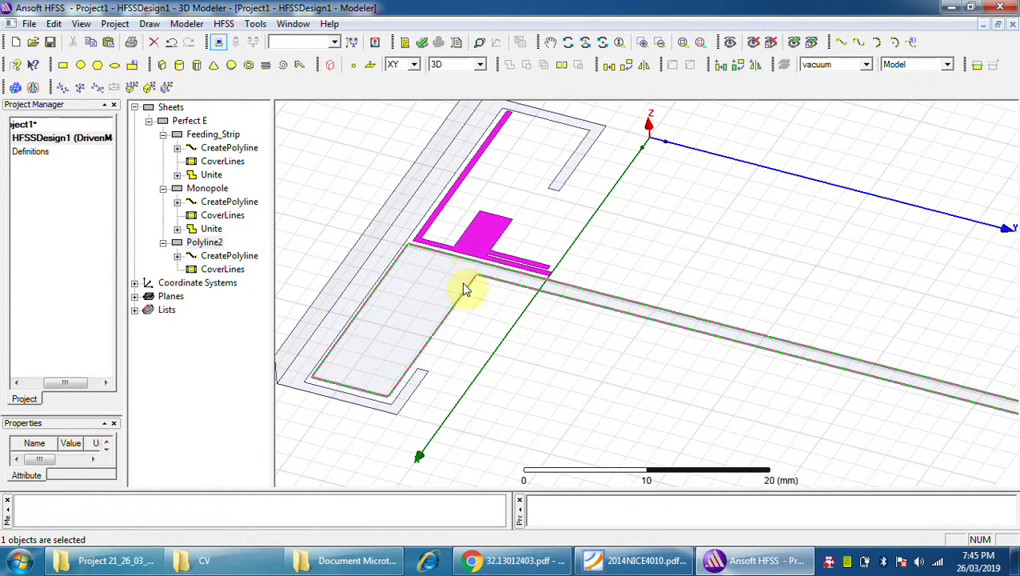
click(148, 121)
click(532, 366)
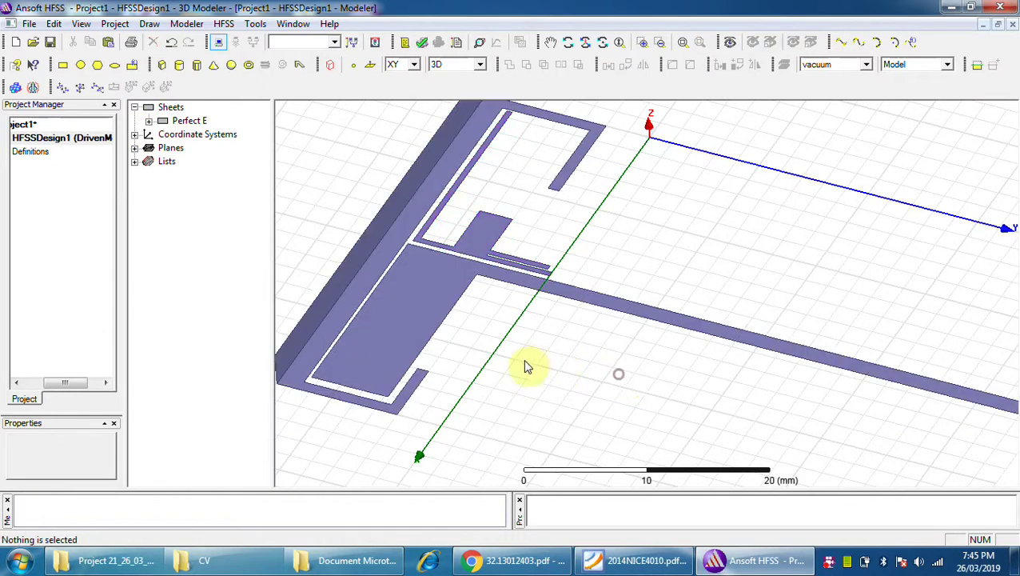
Draw a 40 mm by 70 mm rectangle in the XY plane from (40, 0, 0) to (0, 70, 0).
scroll(531, 366, down, 5)
scroll(529, 358, up, 2)
scroll(548, 366, down, 1)
scroll(553, 364, up, 1)
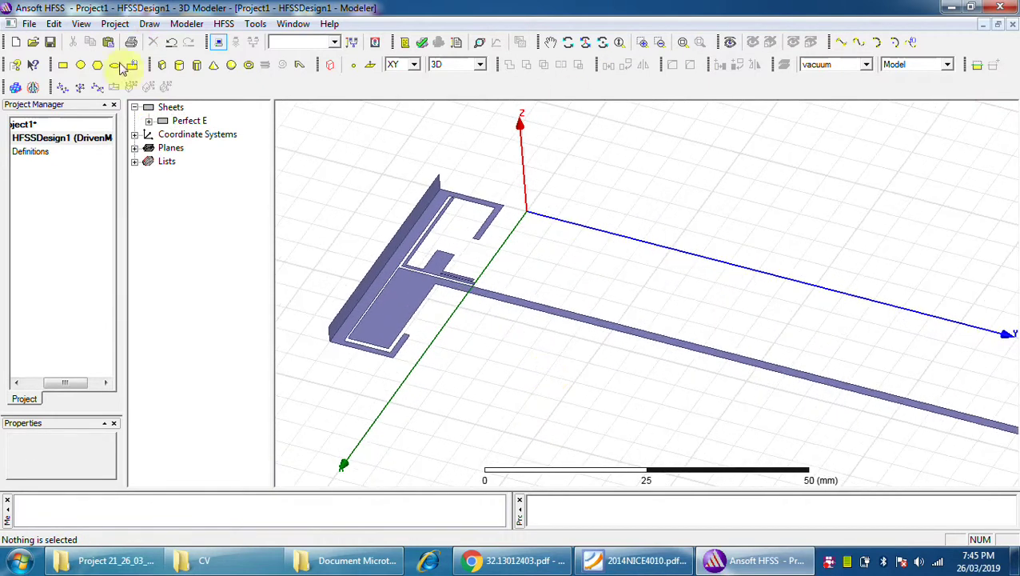
click(62, 64)
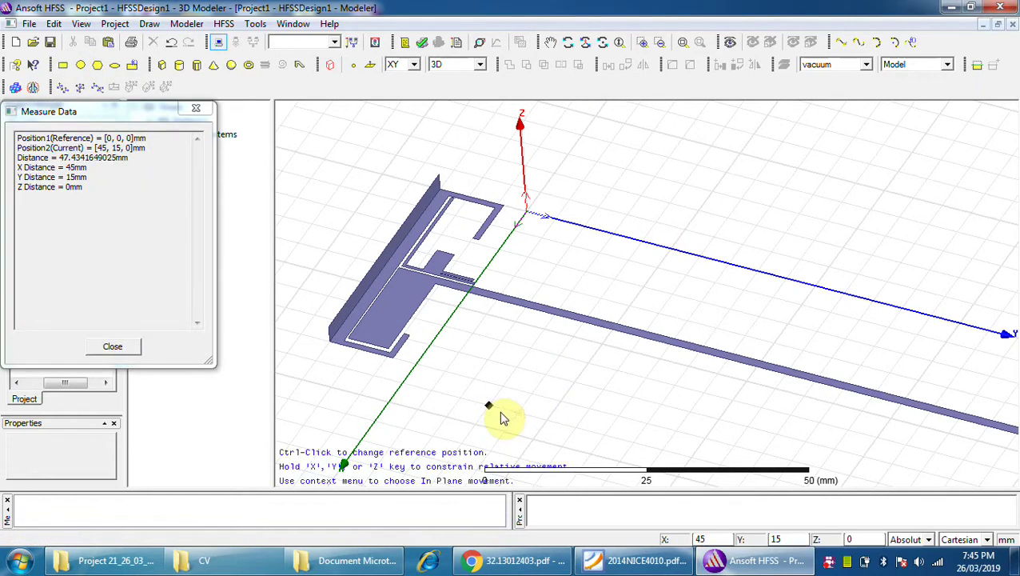
click(415, 366)
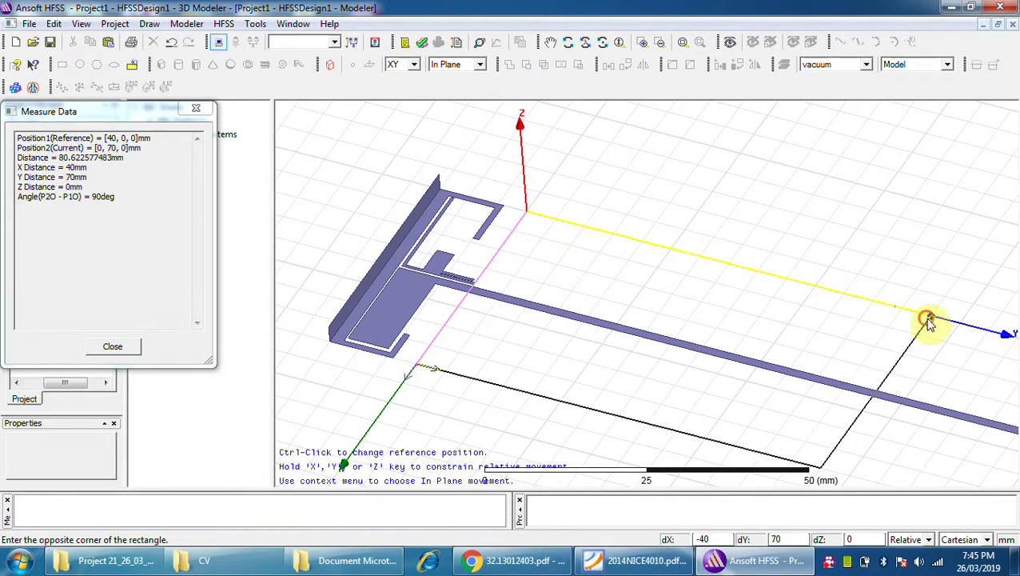
click(930, 322)
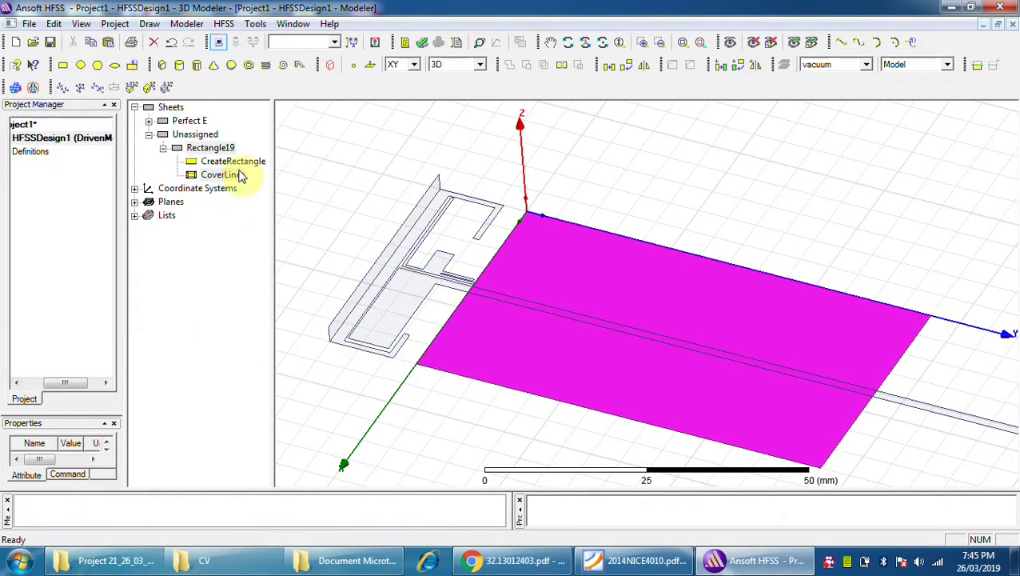
Rename the new 40 mm by 70 mm rectangle as Ground.
click(219, 148)
right_click(220, 149)
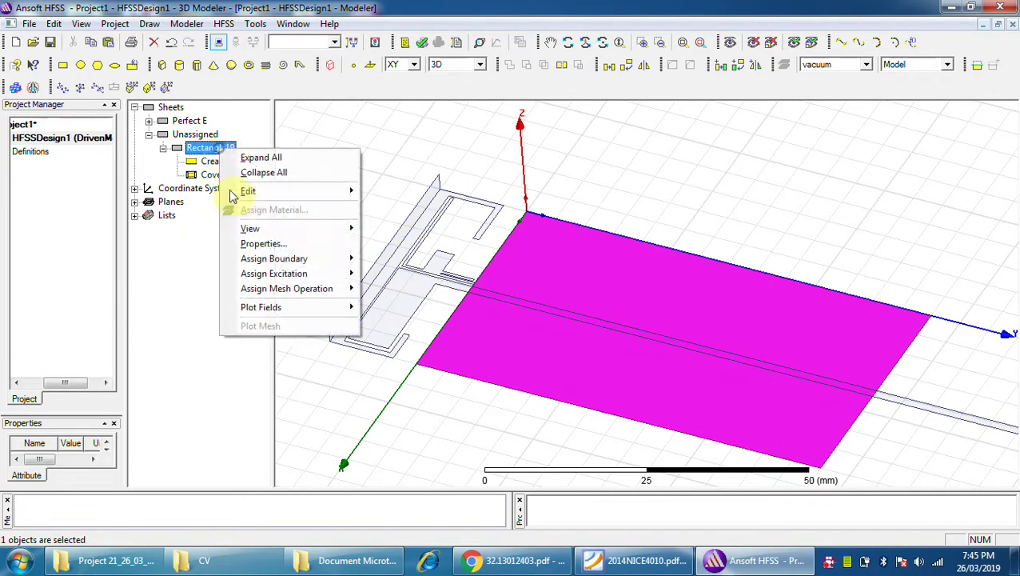
click(256, 244)
click(546, 187)
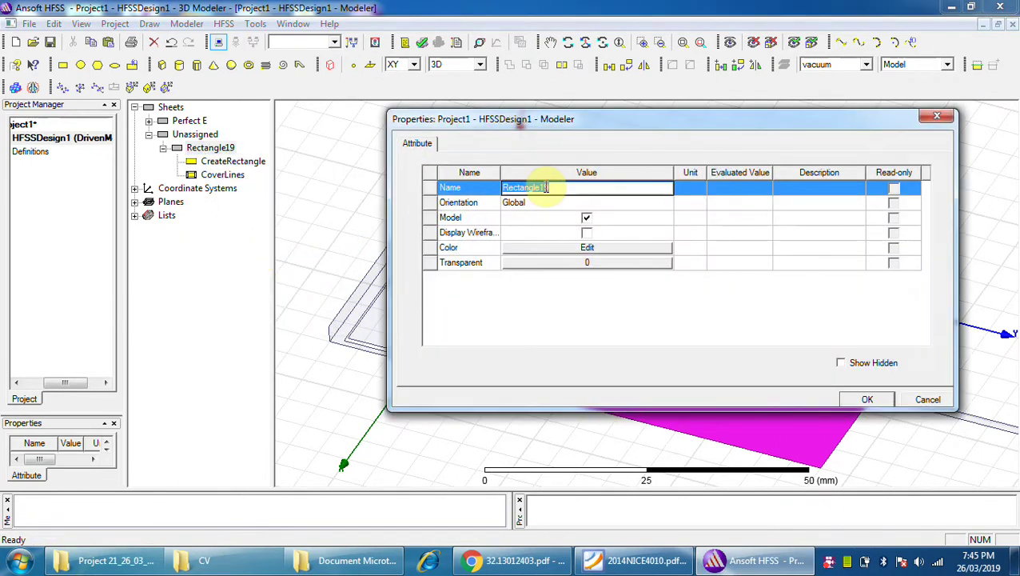
text(Ground)
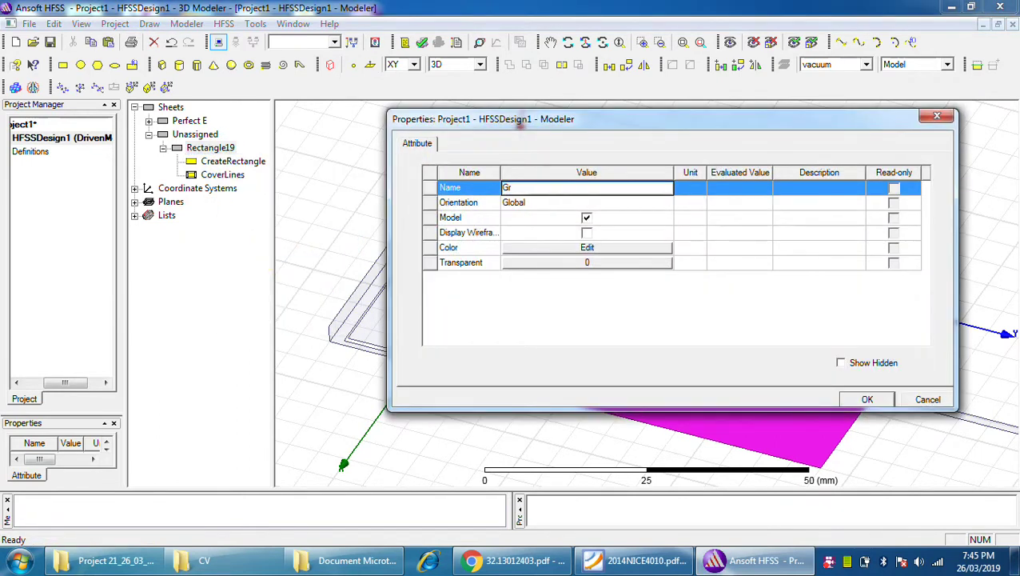
click(865, 399)
Set the Ground rectangle's YSize to 100 mm.
double_click(220, 163)
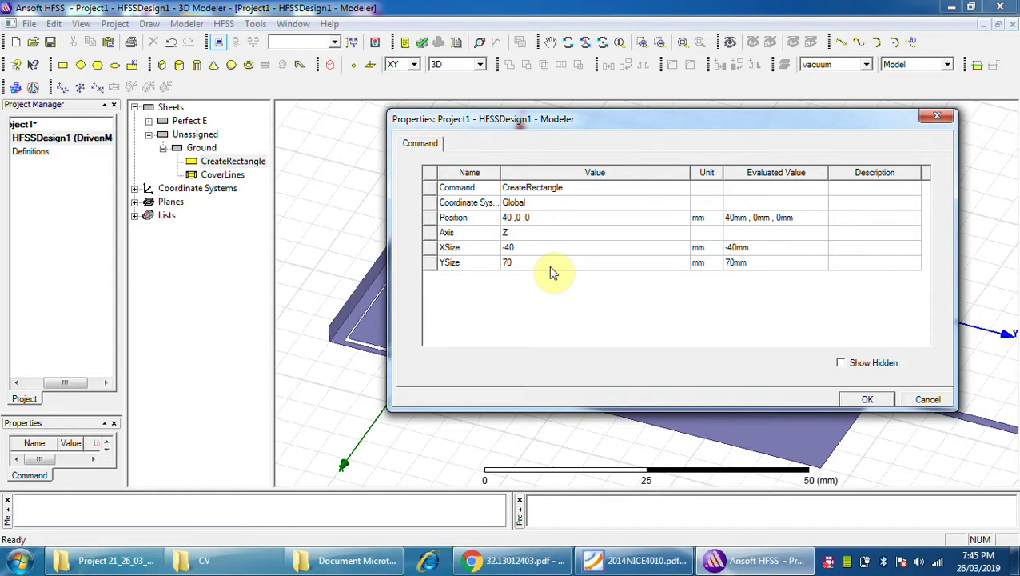
click(526, 263)
click(530, 264)
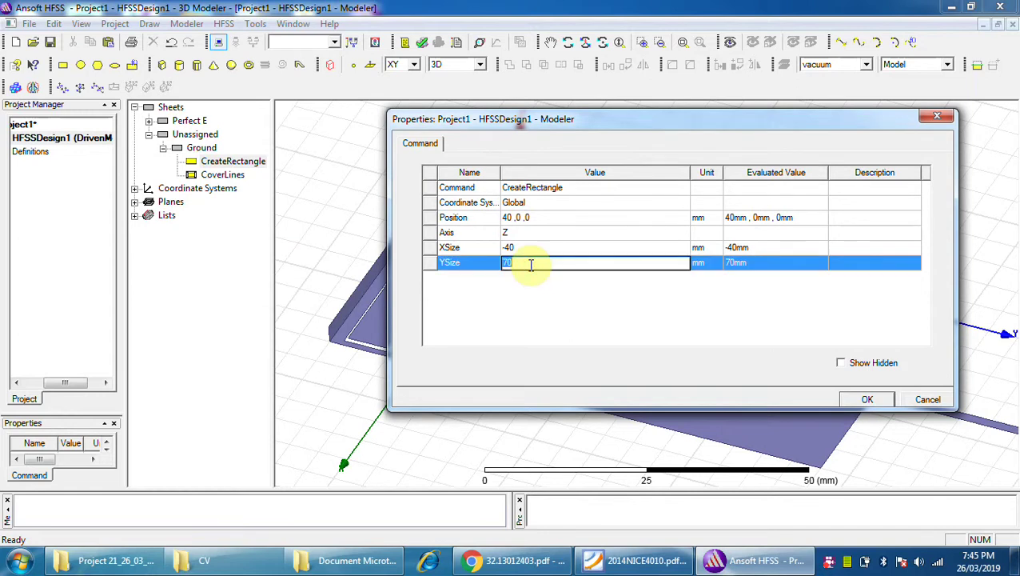
text(100)
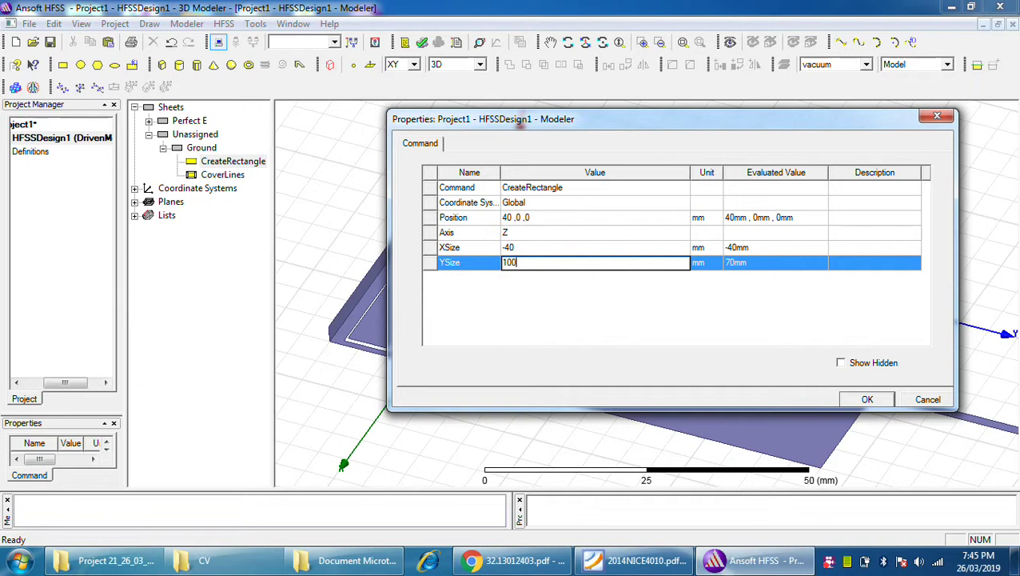
click(867, 400)
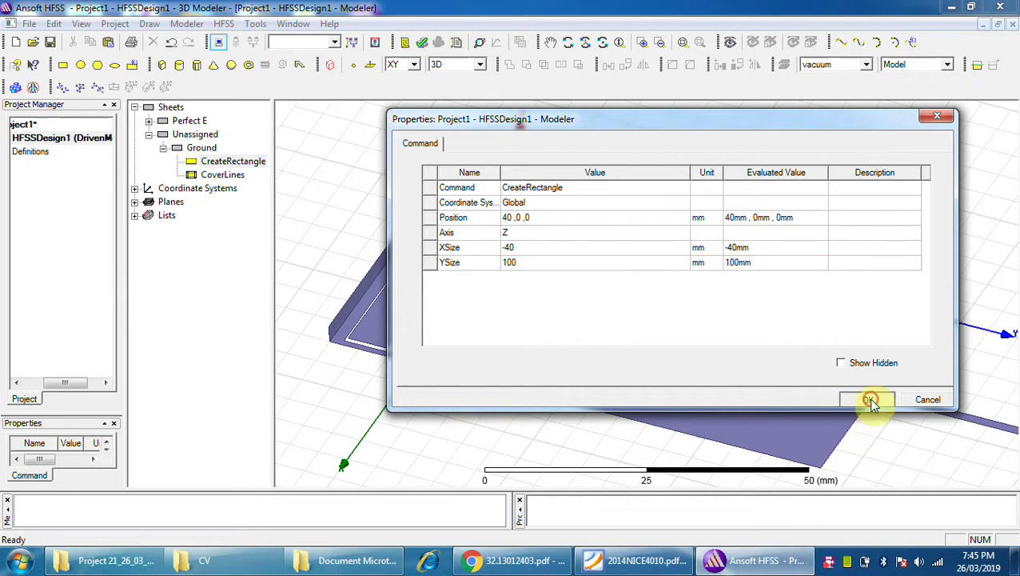
Lower the Ground rectangle beneath the XY plane by giving its position a negative Z value, keeping X at 40 and Y at 0.
double_click(244, 166)
click(543, 218)
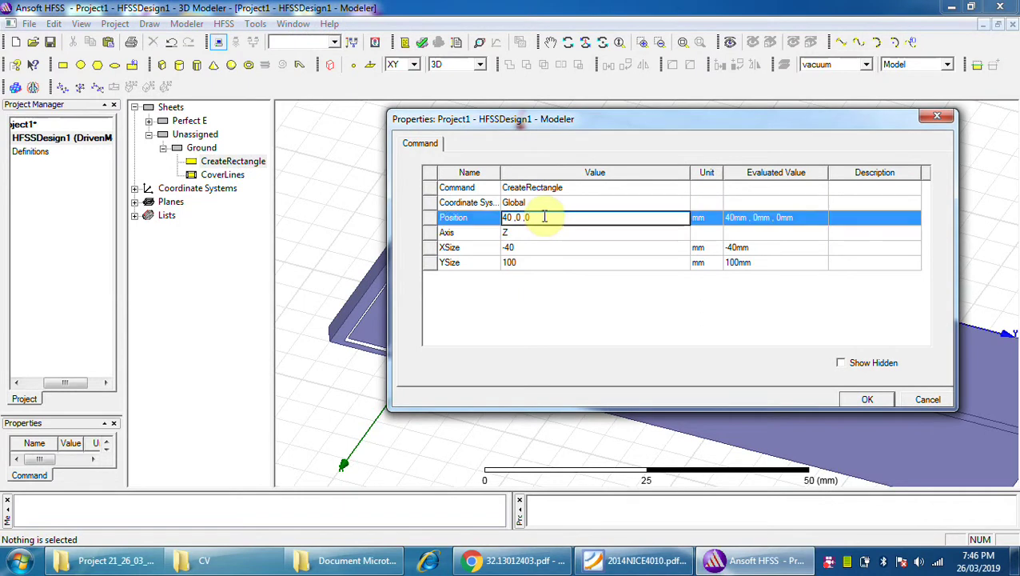
text(-)
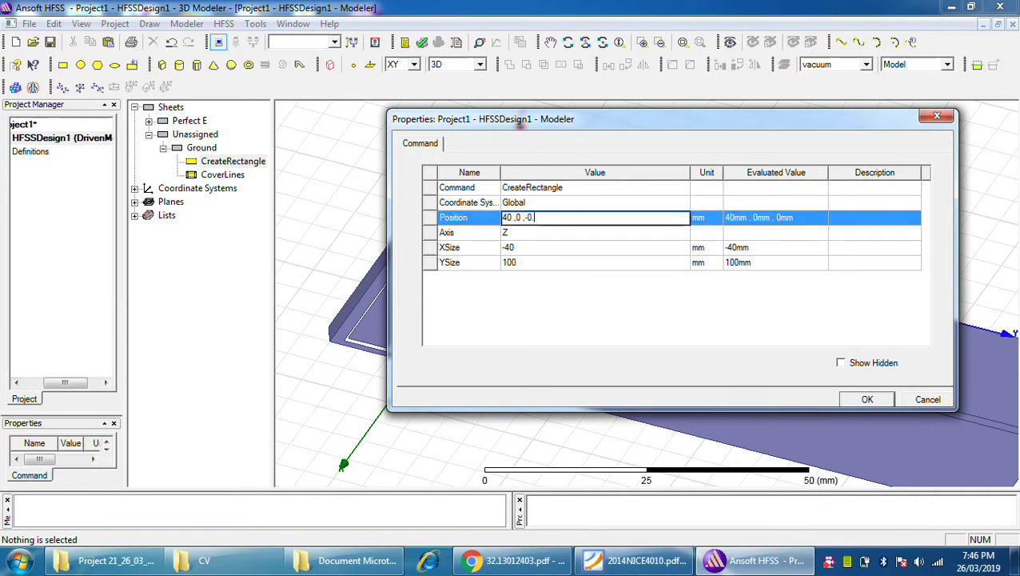
click(867, 399)
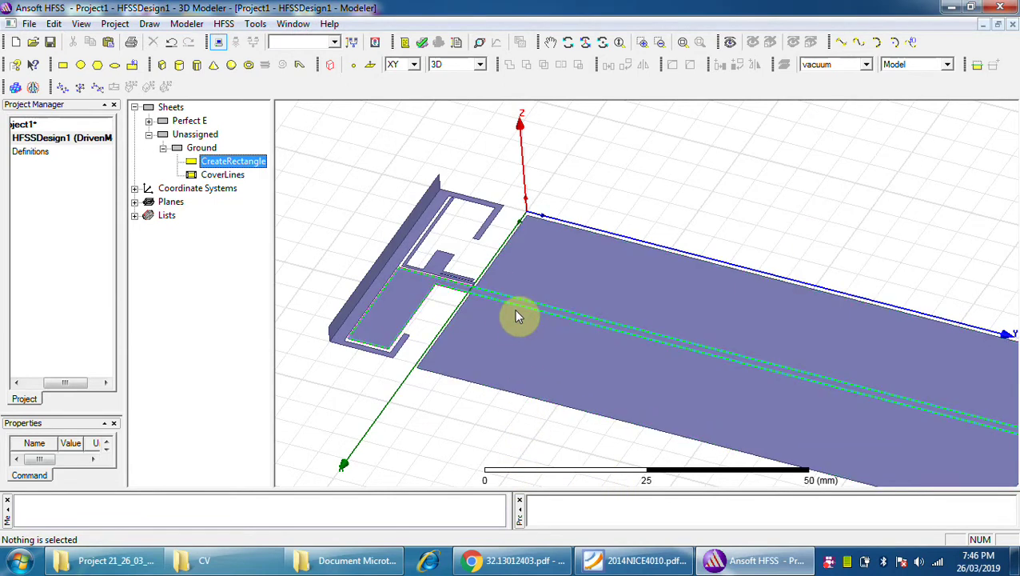
click(519, 316)
click(456, 415)
Assign a Perfect E boundary to the Ground sheet and list the sheets grouped under Perfect E.
click(568, 41)
drag(531, 382, 561, 325)
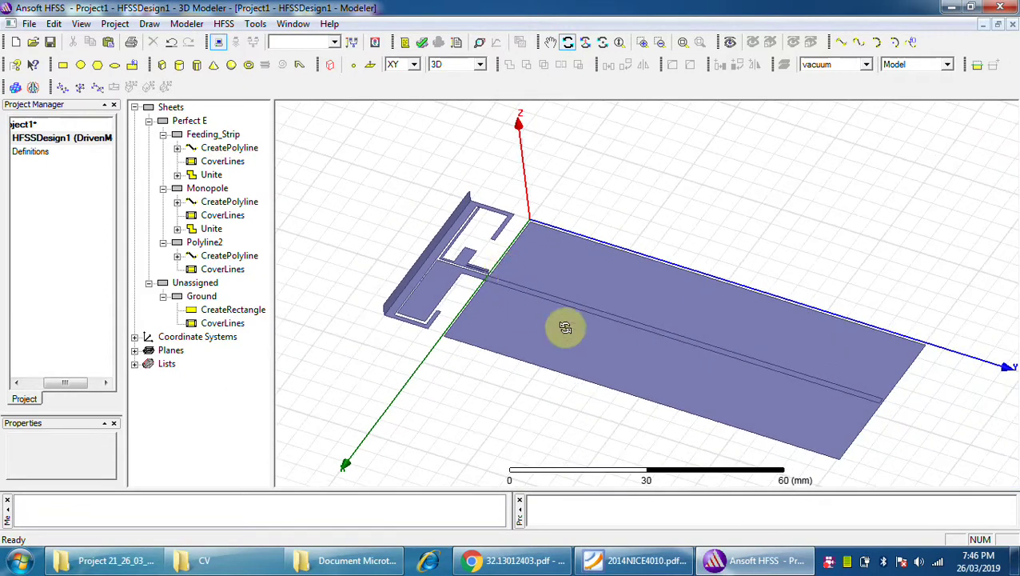
key(Escape)
click(596, 355)
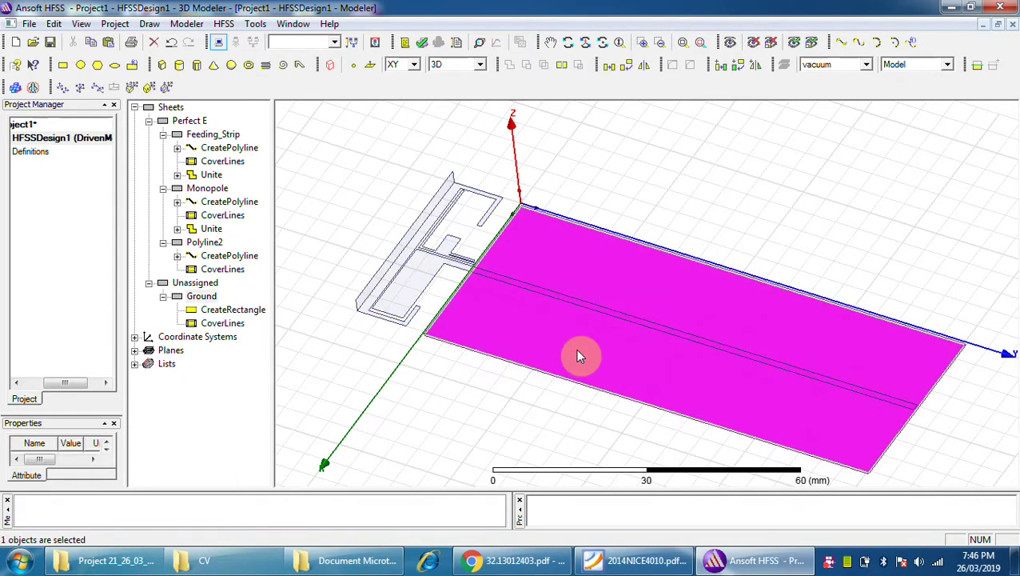
right_click(579, 355)
mouse_move(651, 254)
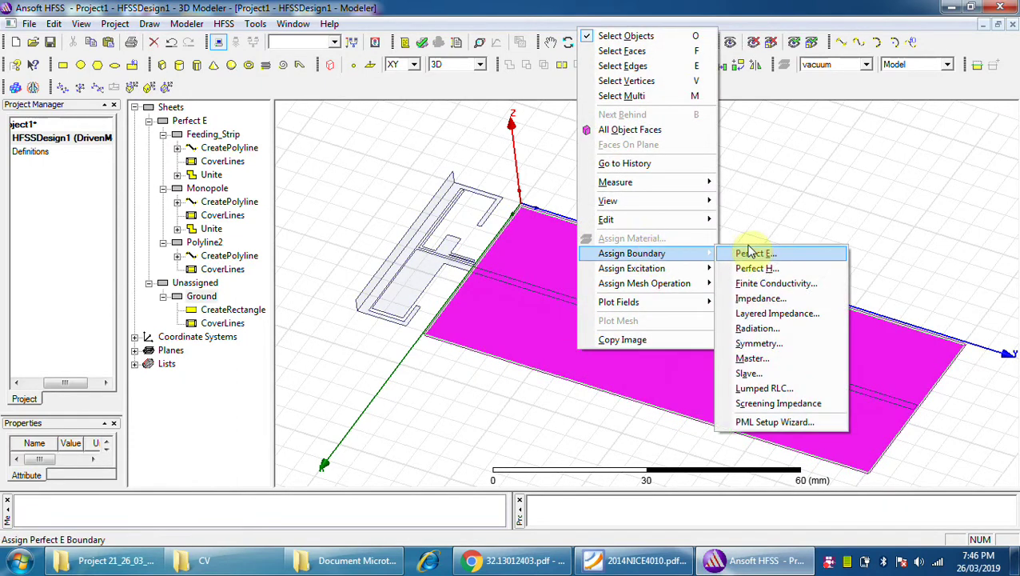
click(751, 255)
click(453, 393)
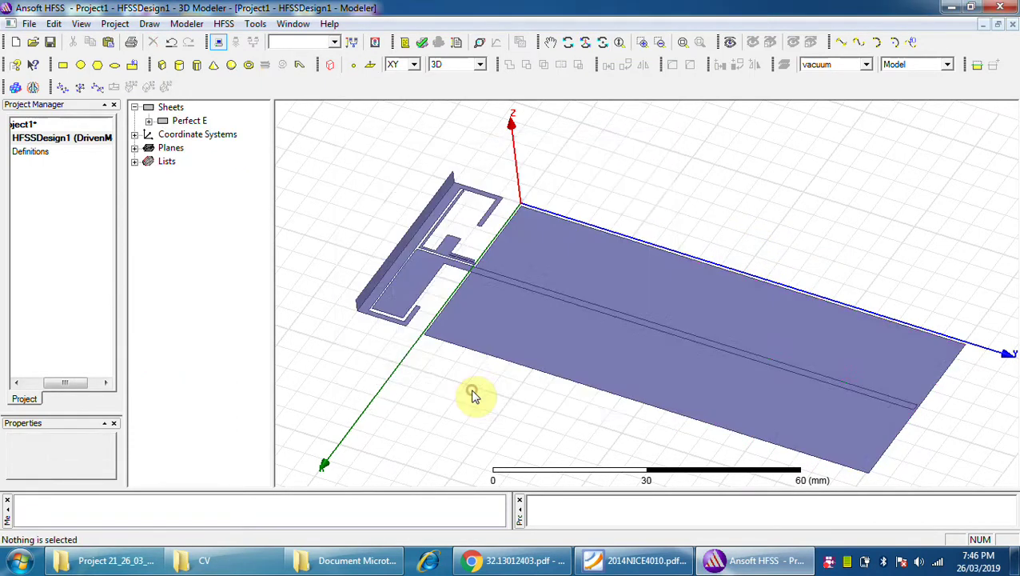
click(149, 120)
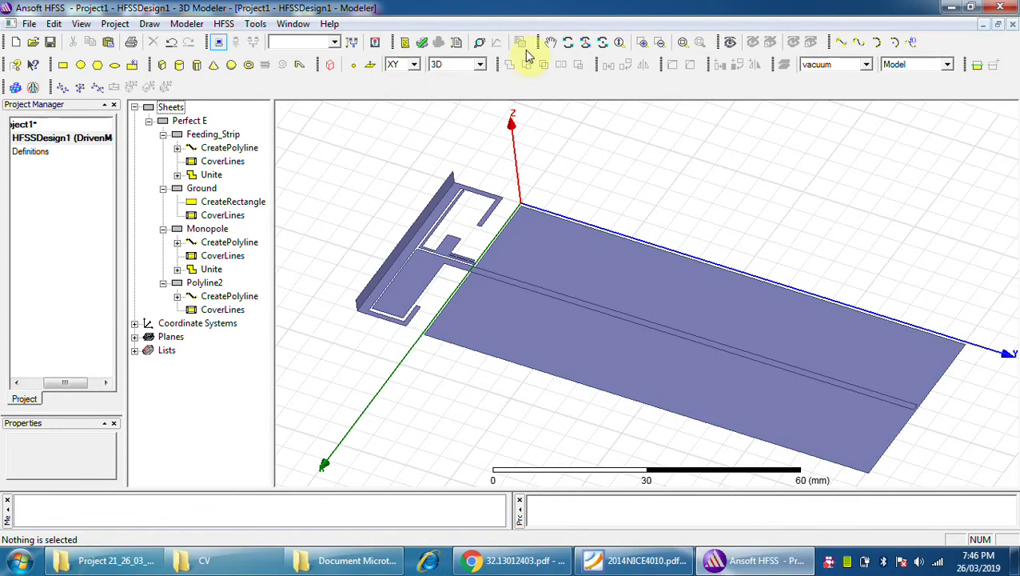
Draw a box over the antenna's full footprint, from corner (40, -15, 0) to (0, 100, 0), with a height of 10 mm.
click(162, 67)
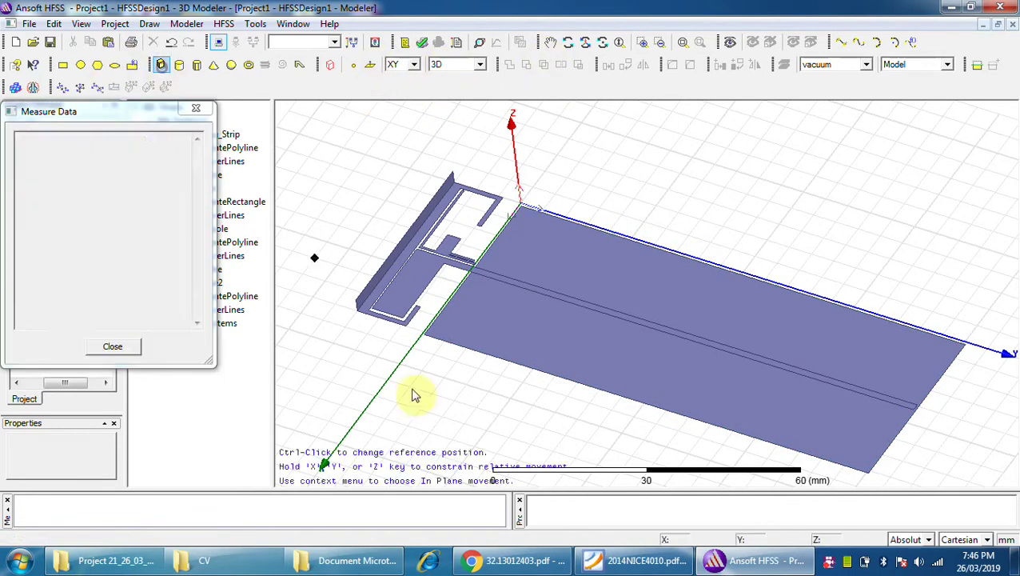
click(358, 314)
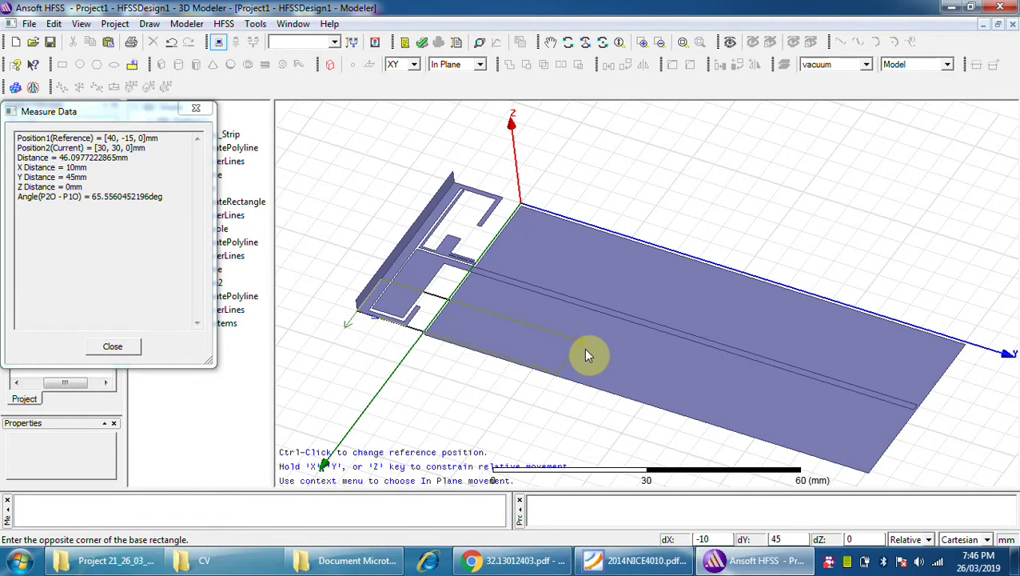
click(965, 346)
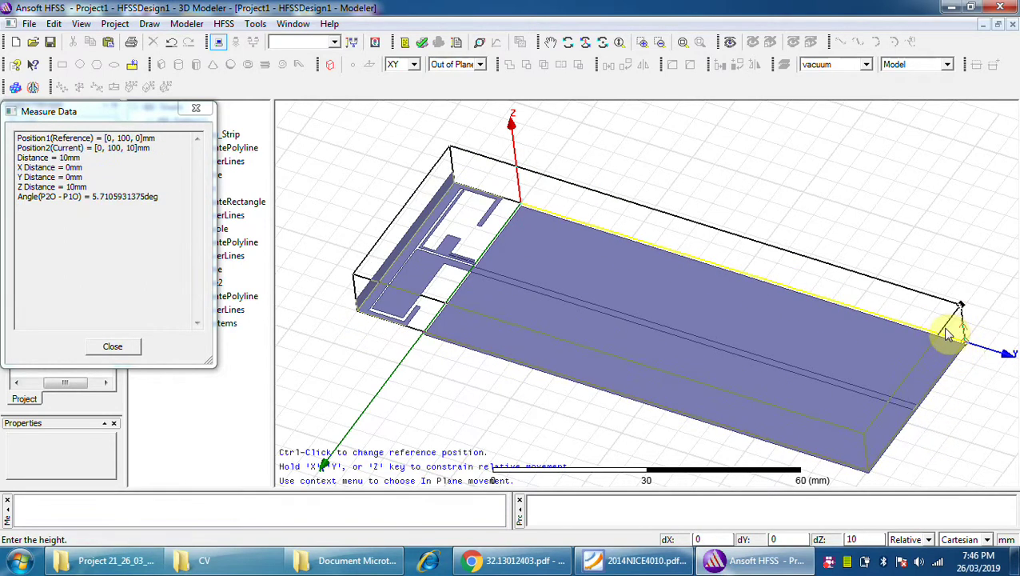
click(946, 331)
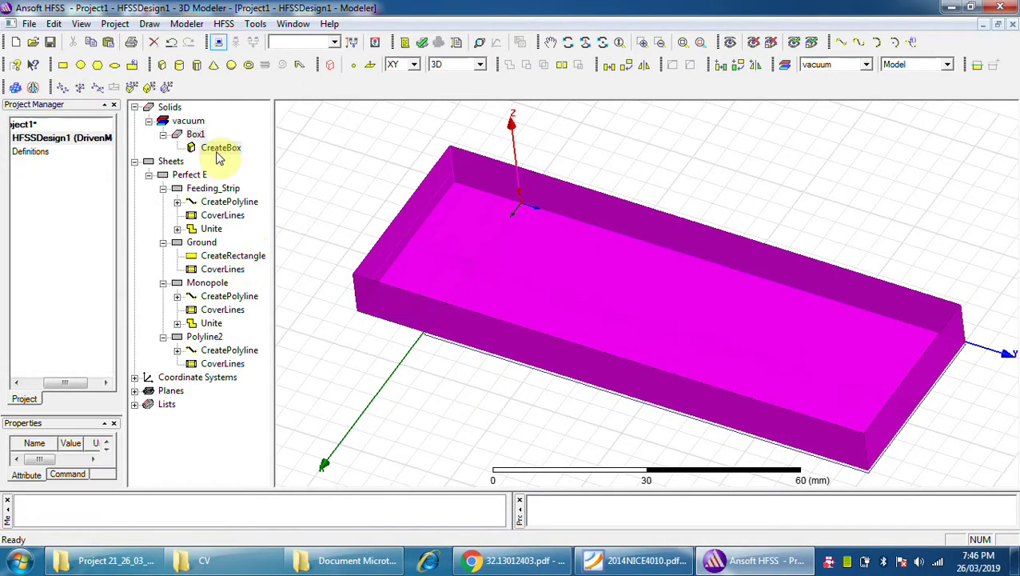
Set the box's ZSize to -0.8 mm.
double_click(217, 150)
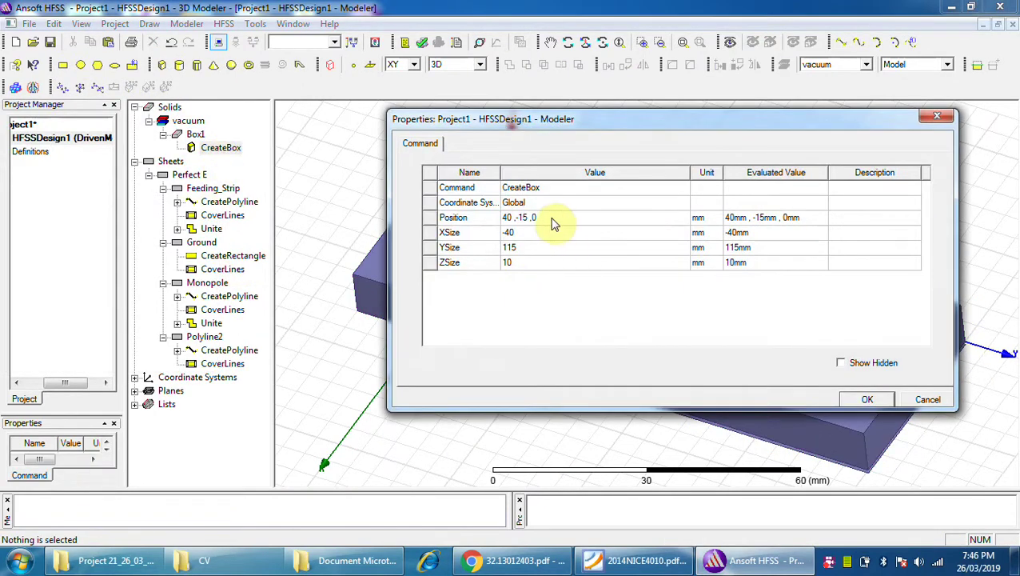
click(522, 263)
click(523, 264)
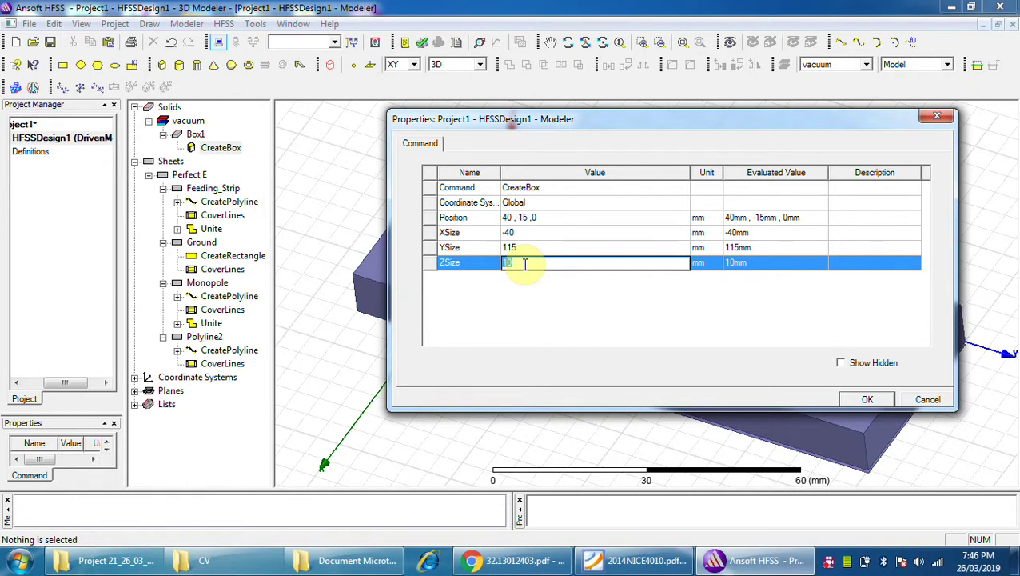
text(0.8)
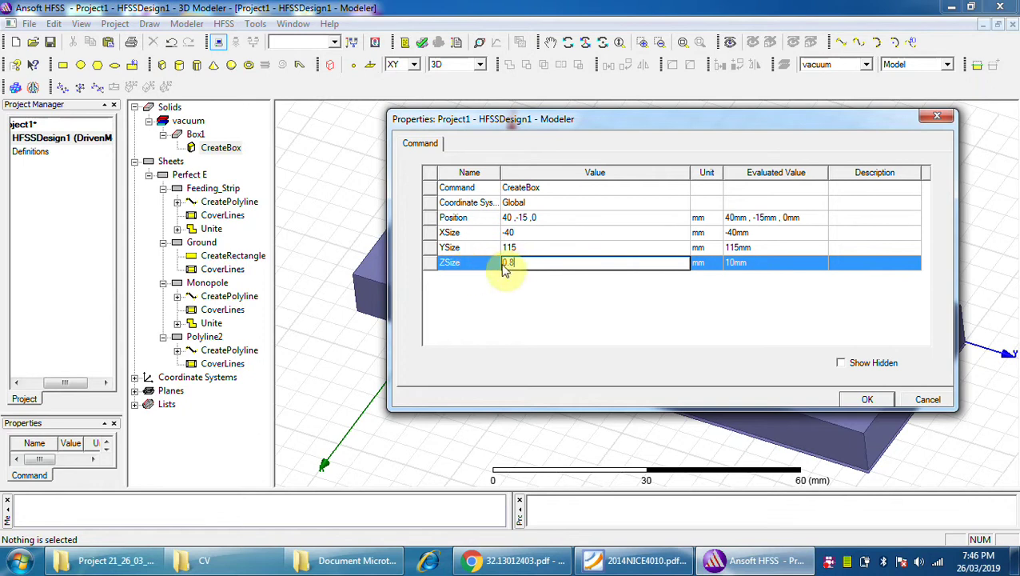
key(Home)
text(-)
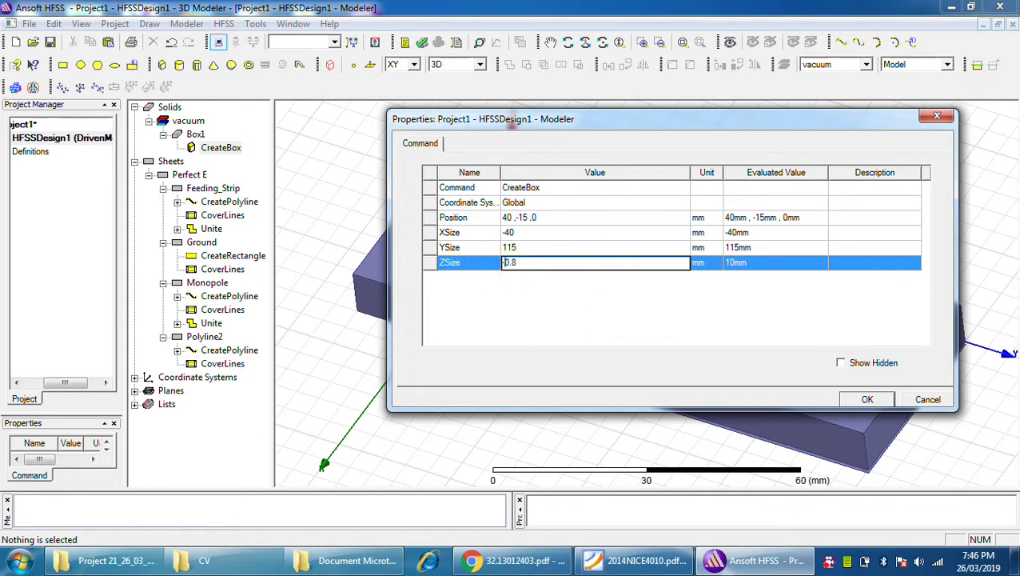
click(874, 400)
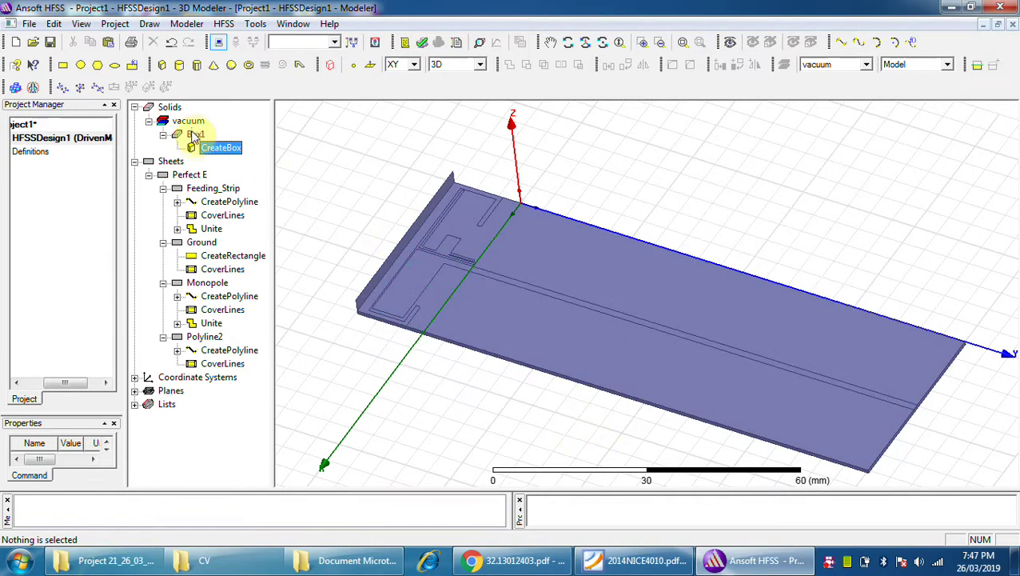
Rename the thin box beneath the antenna as Sub.
click(195, 134)
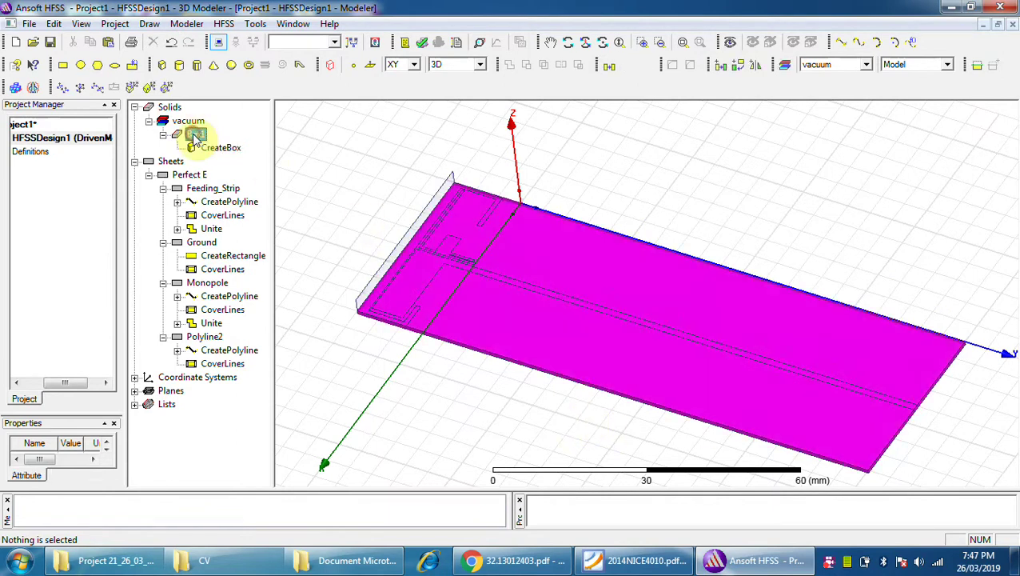
click(560, 301)
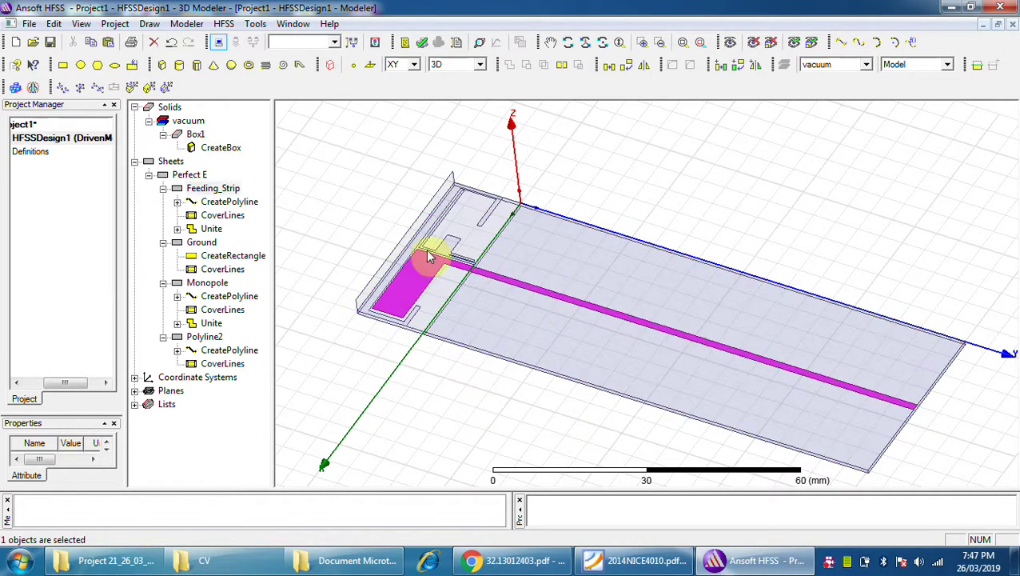
click(196, 138)
right_click(195, 136)
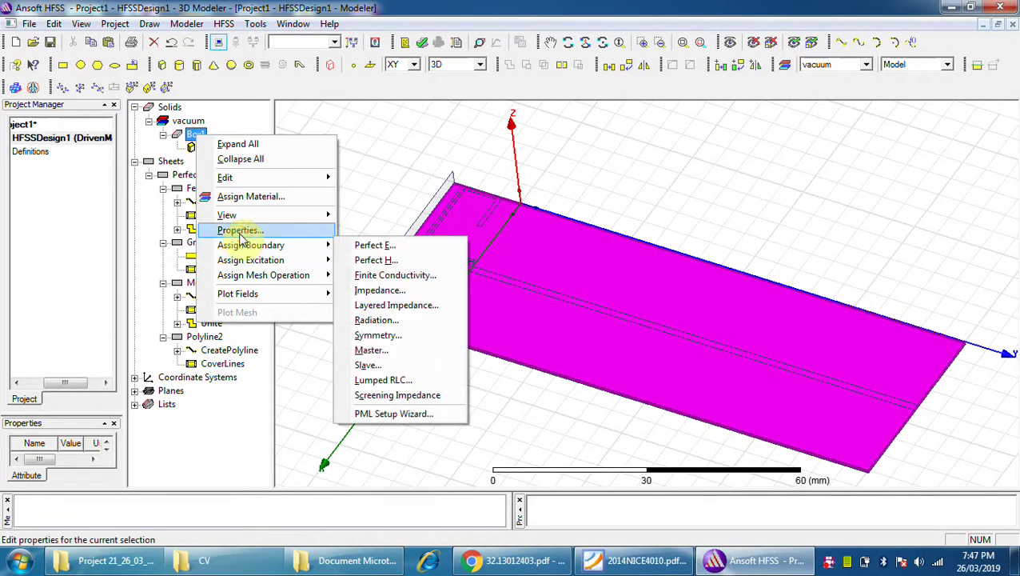
click(240, 230)
click(542, 186)
click(547, 188)
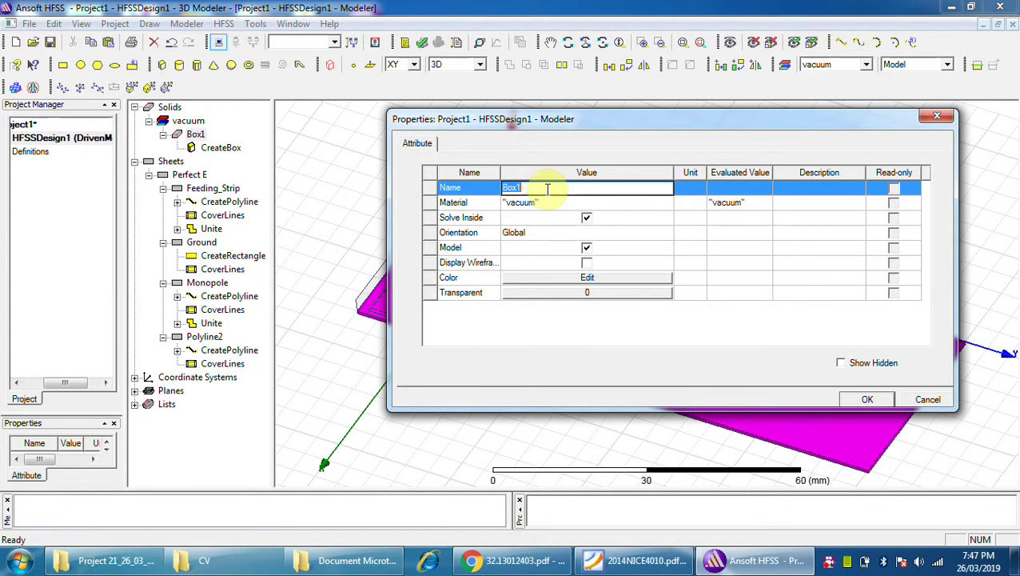
text(Sub)
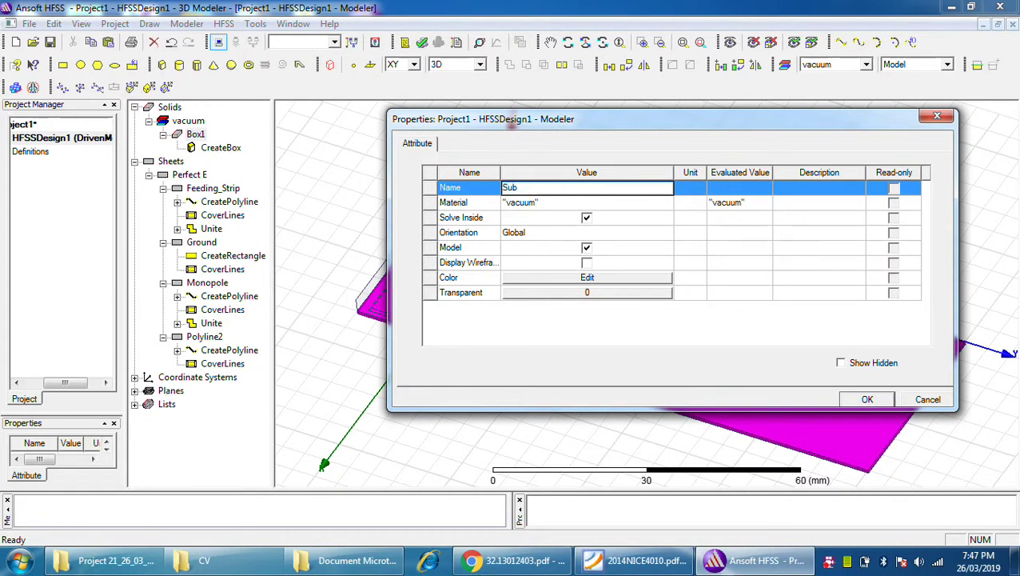
Assign the FR4_epoxy material to the substrate box.
click(549, 203)
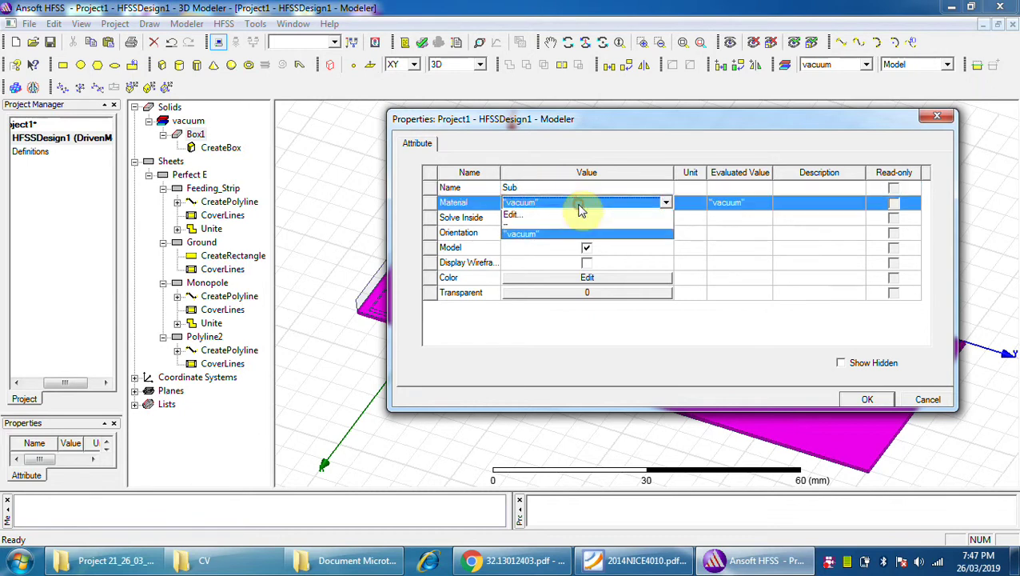
click(549, 218)
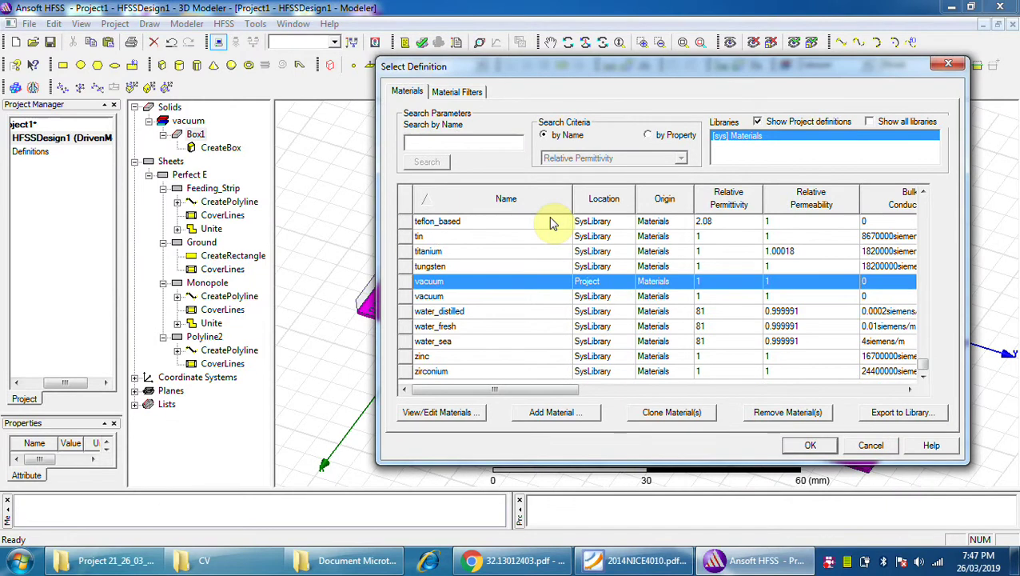
text(Fr4)
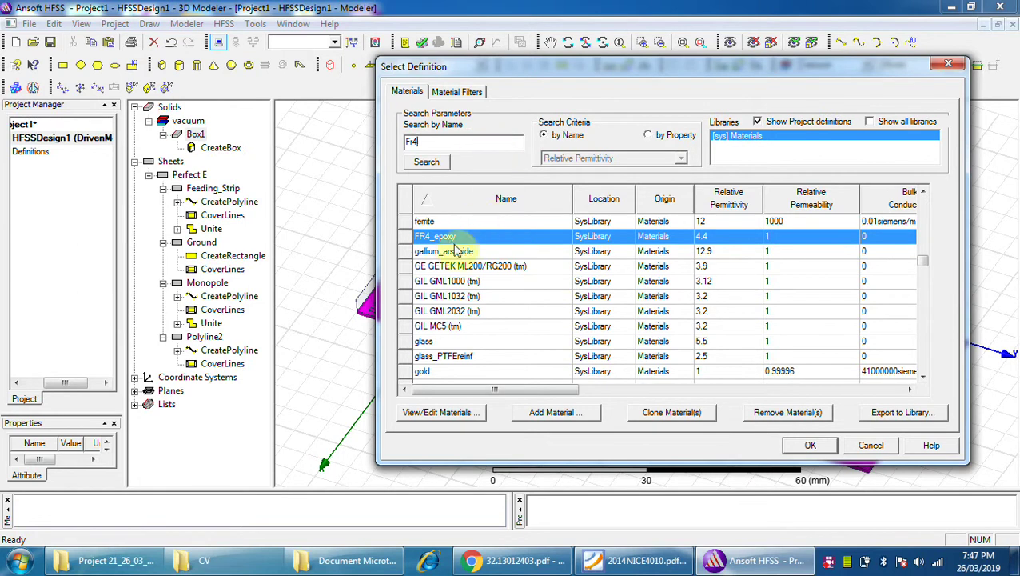
double_click(448, 237)
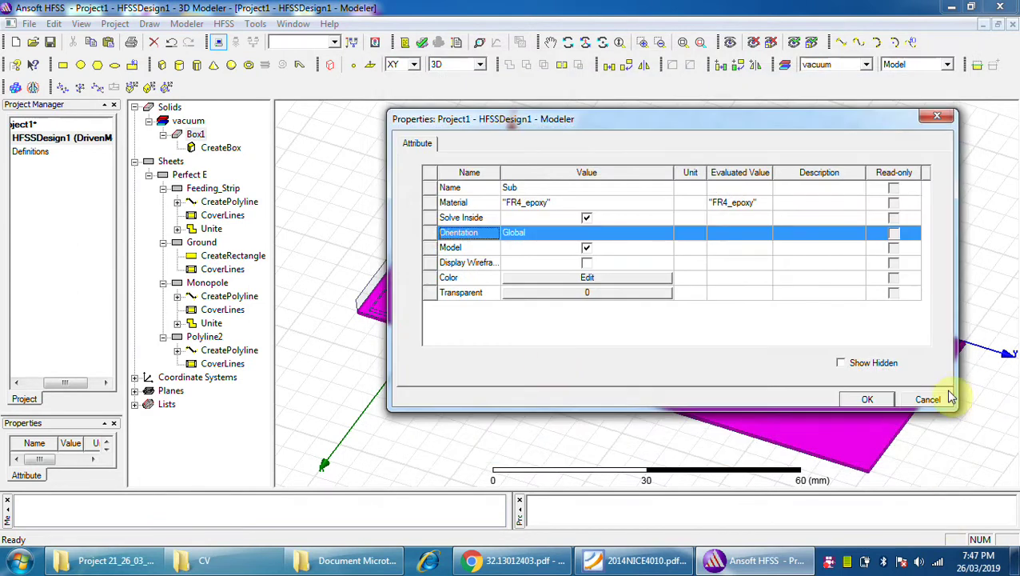
click(867, 399)
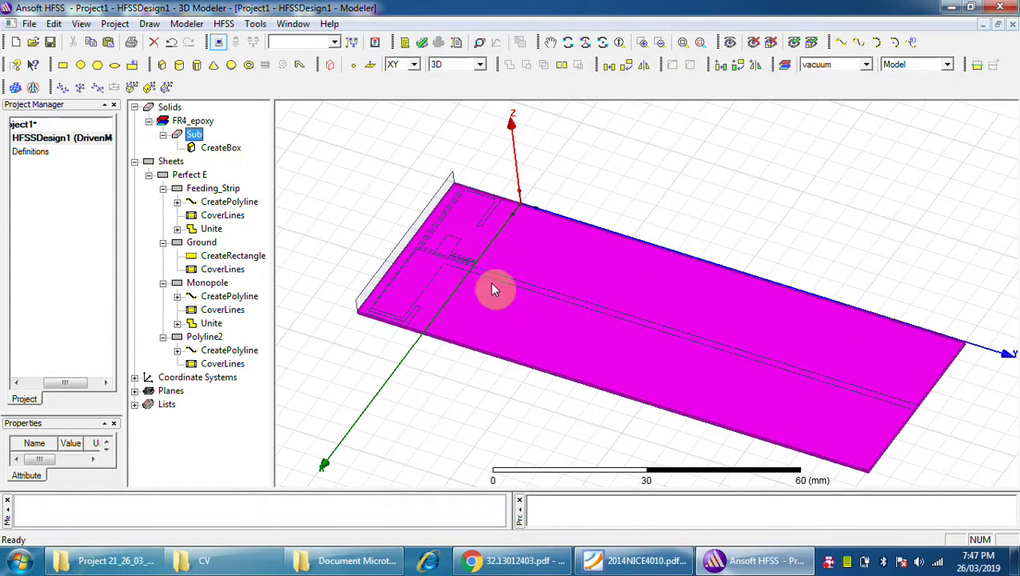
Draw a second box around the whole antenna, starting at (45, -20, 0) and measuring about 50 by 125 by 15 mm.
click(613, 170)
scroll(591, 152, down, 2)
click(568, 42)
drag(816, 409, 712, 119)
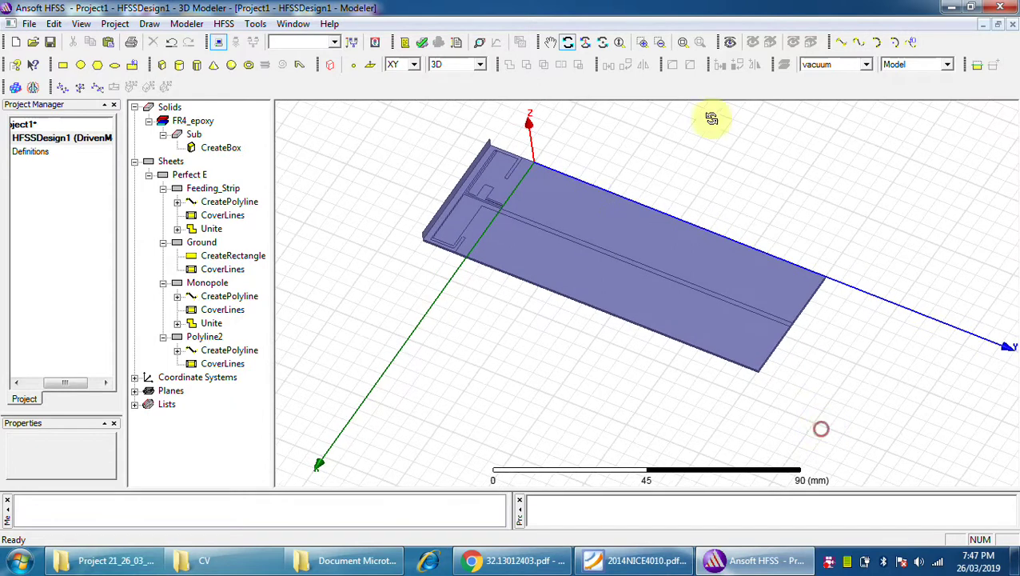
click(160, 64)
click(395, 250)
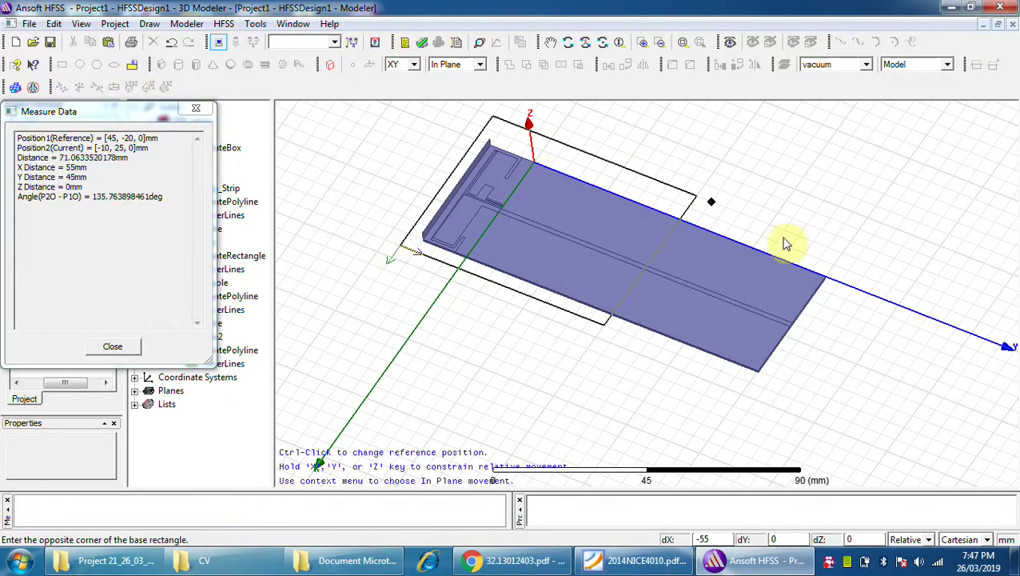
click(848, 255)
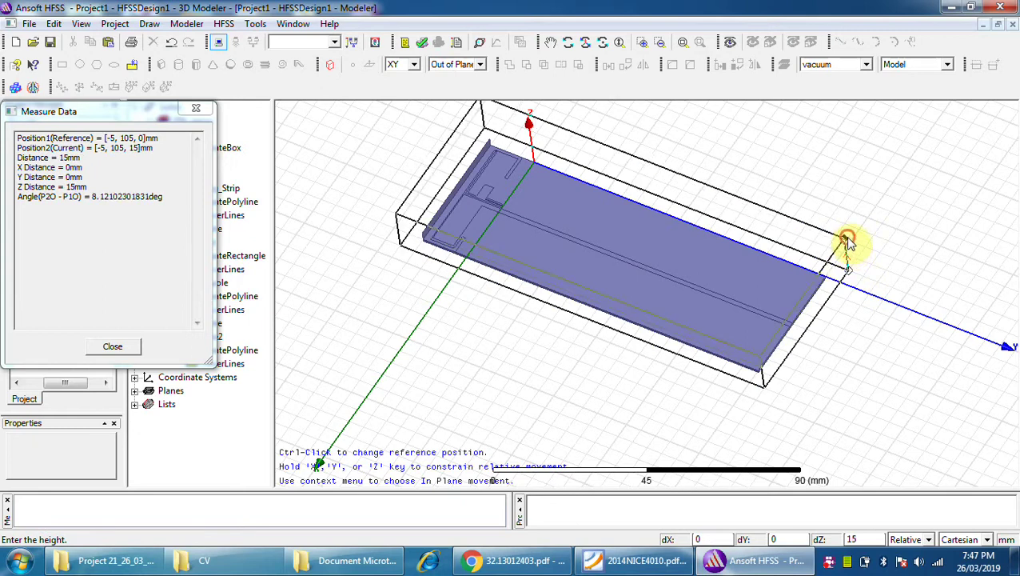
click(851, 240)
Set the position of the vacuum box around the antenna to 60, -35, -19.6 mm.
click(200, 178)
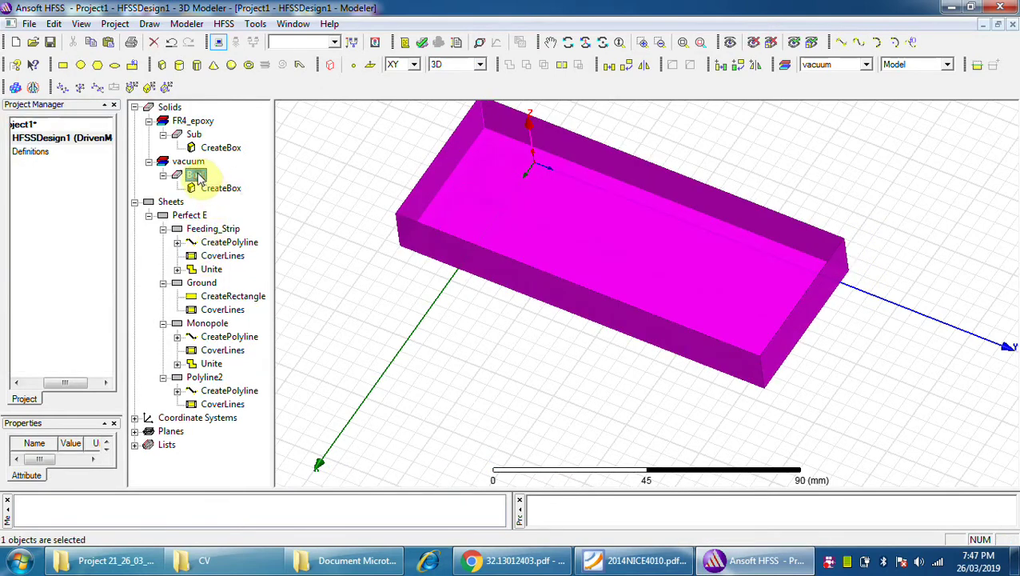
double_click(221, 188)
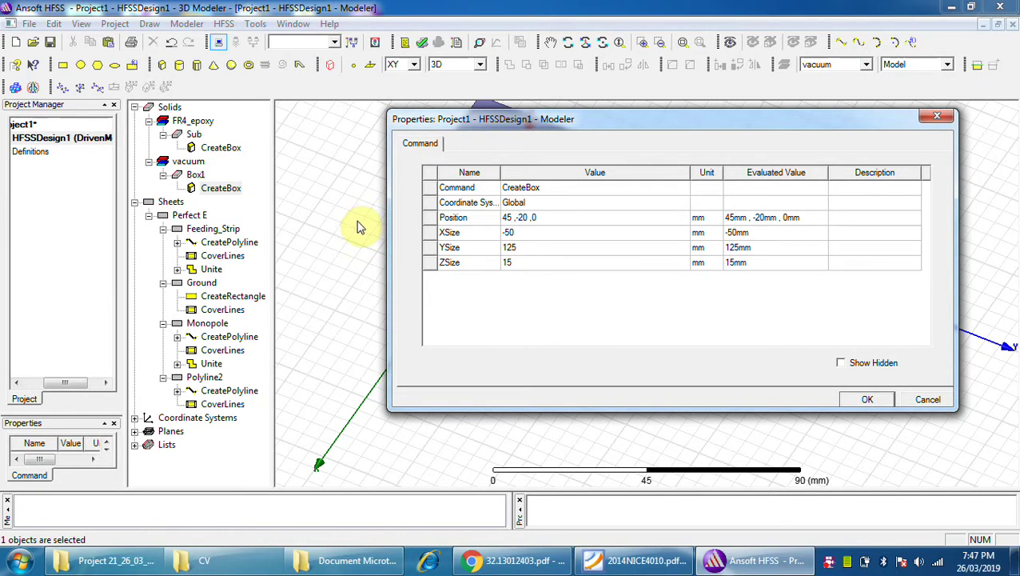
click(508, 217)
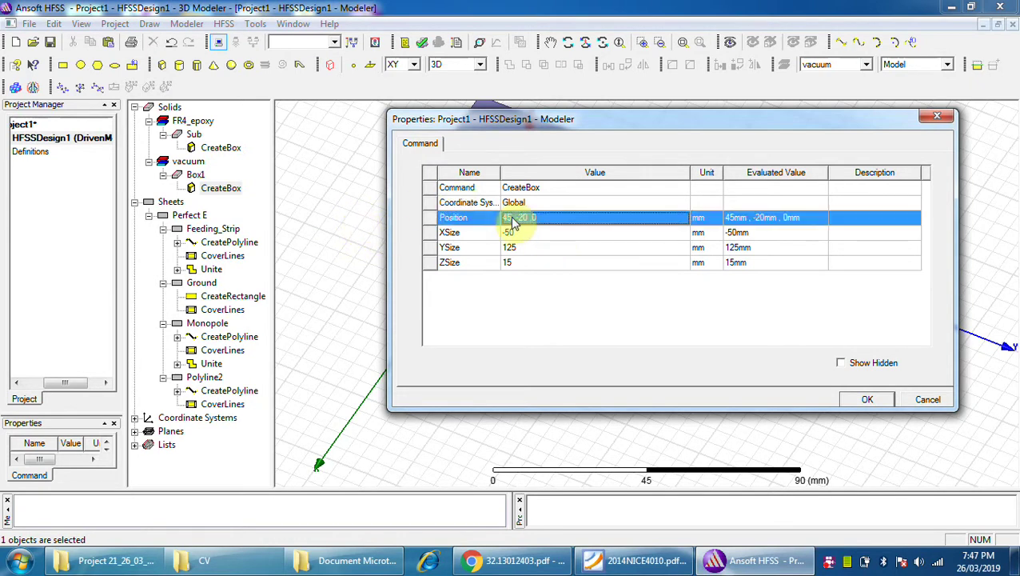
text(60 ,-)
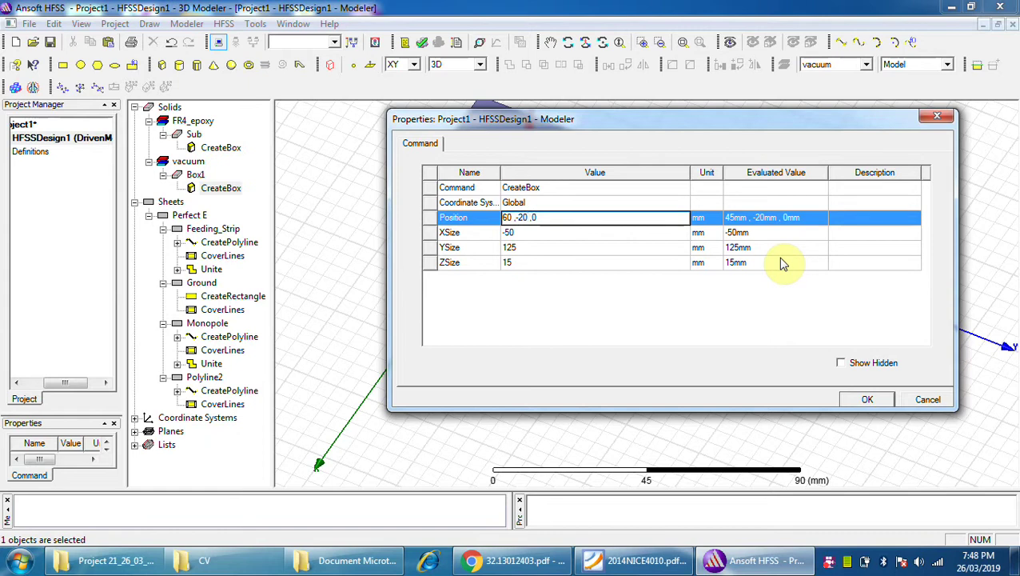
text(35 ,)
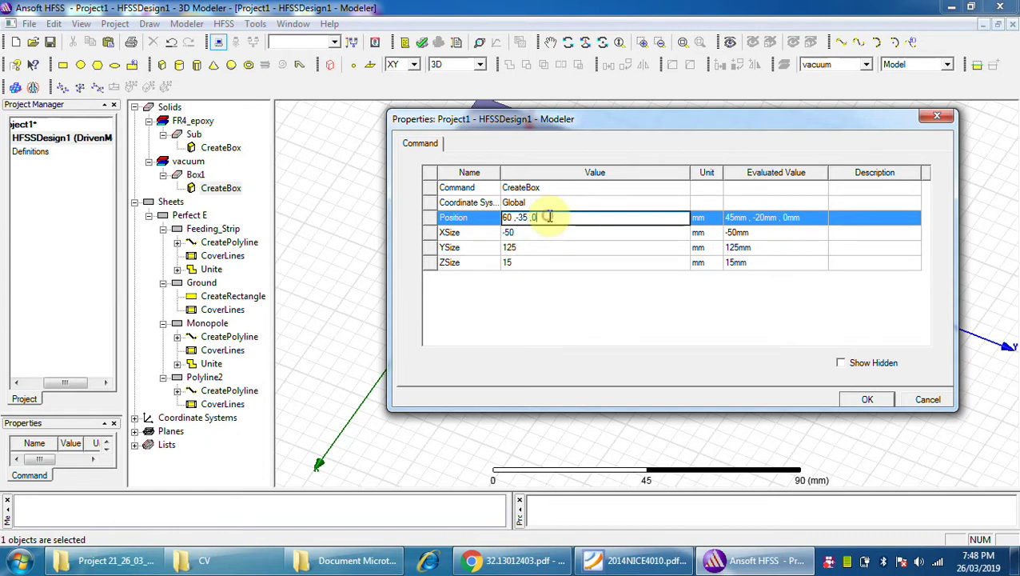
text(-19.6)
Resize the vacuum box to an XSize of -80 mm, a YSize of 155 mm and a ZSize of 40.8 mm.
click(519, 233)
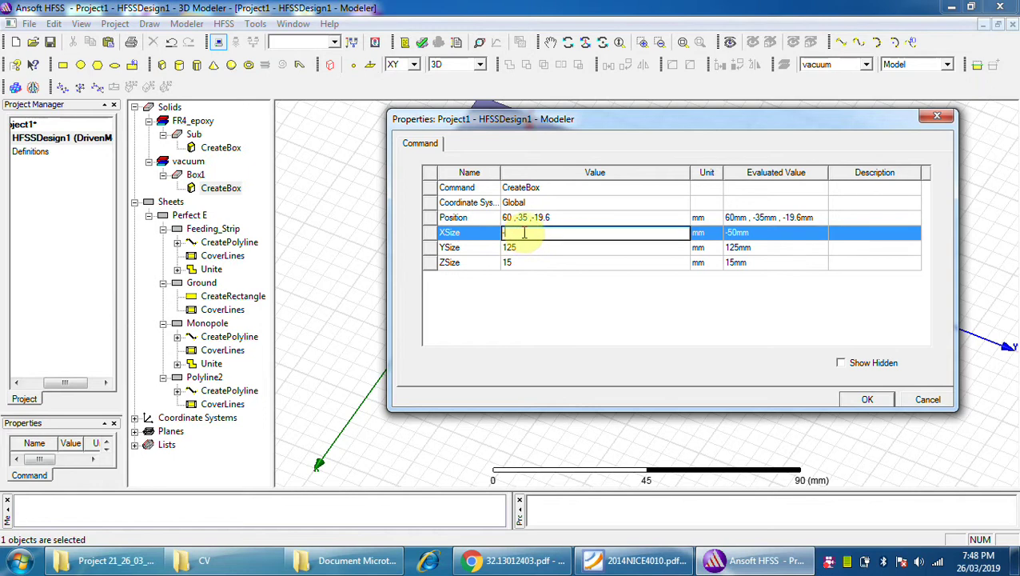
text(80)
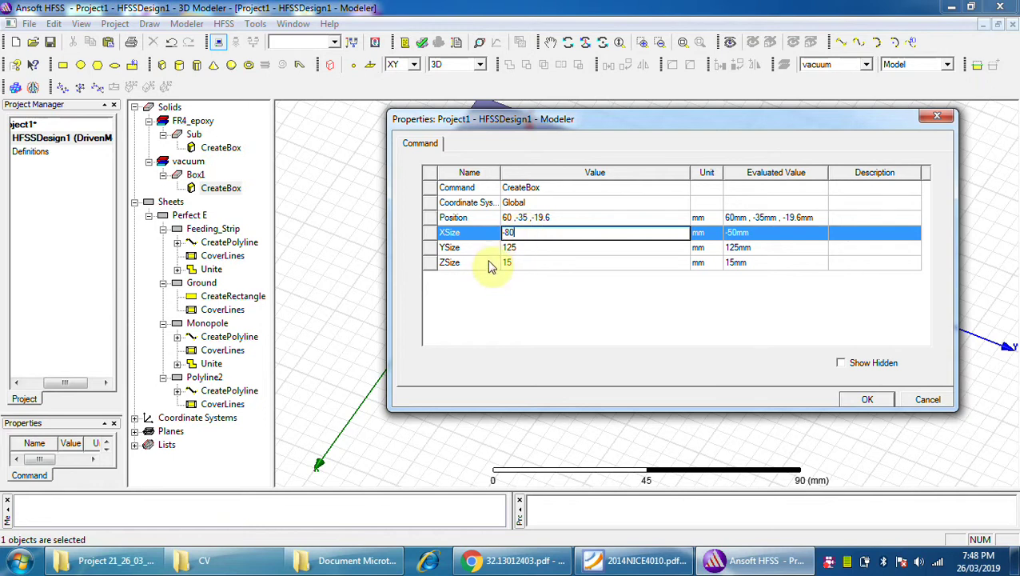
click(524, 247)
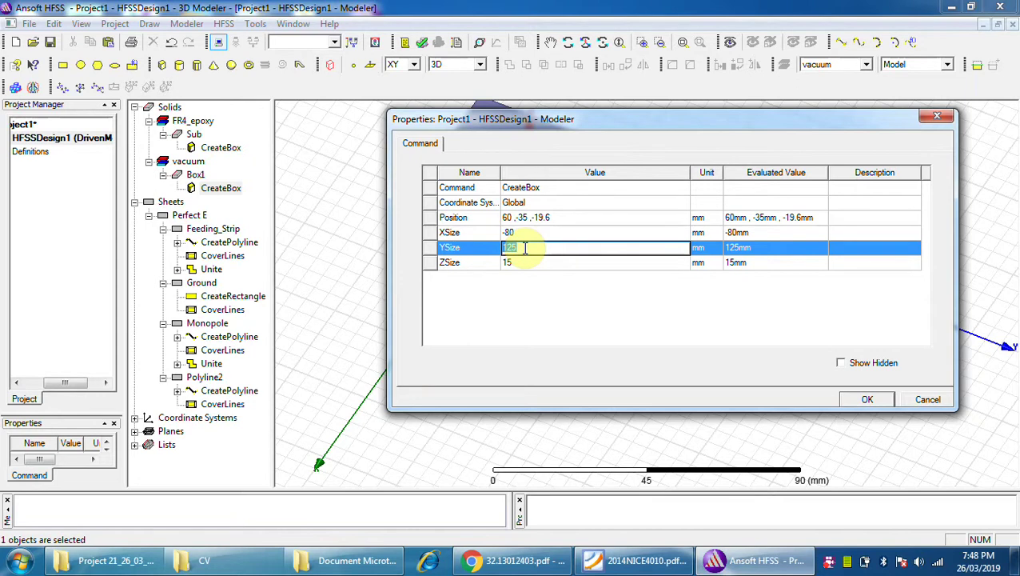
text(1)
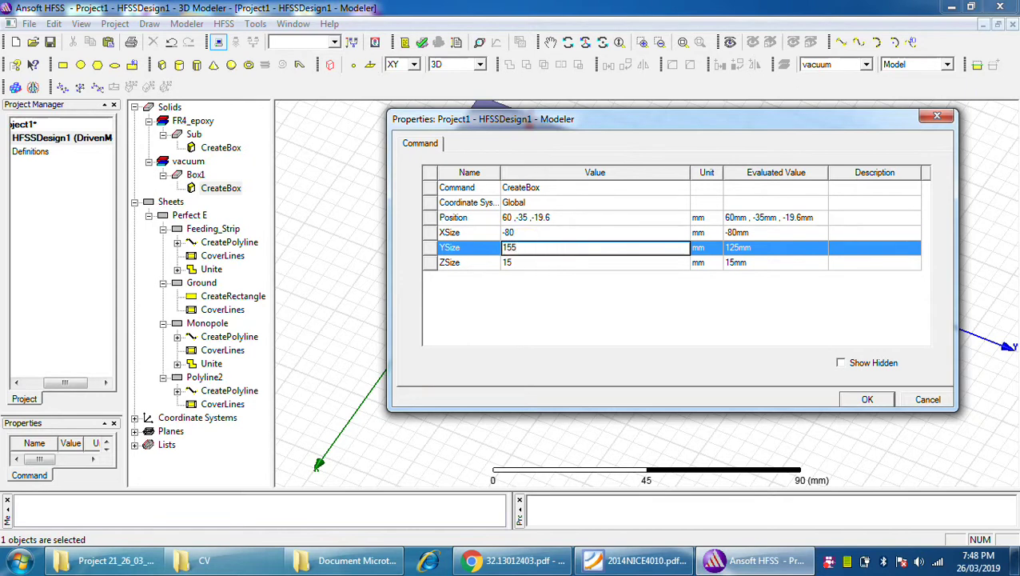
click(516, 266)
text(40.8)
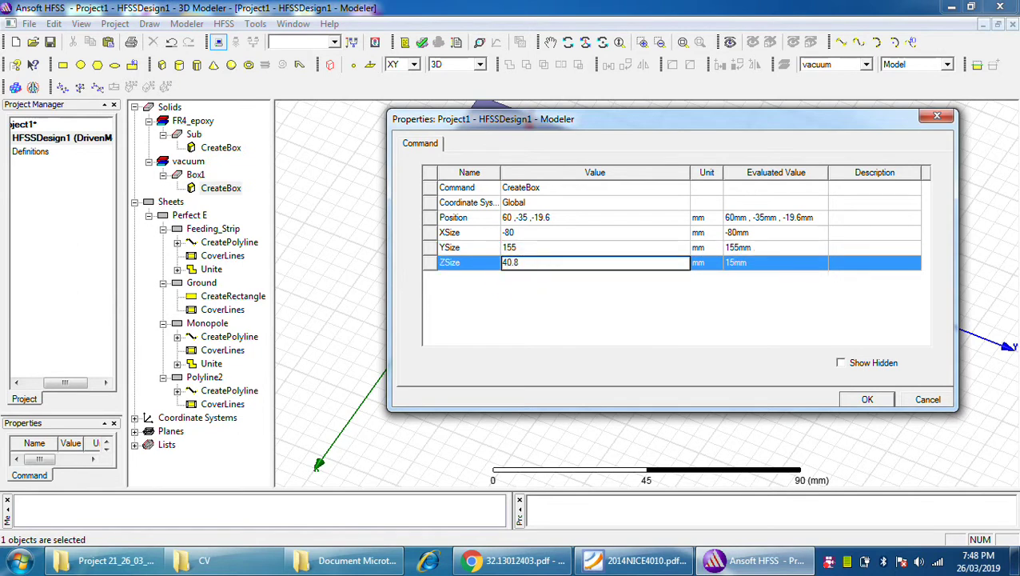
click(882, 406)
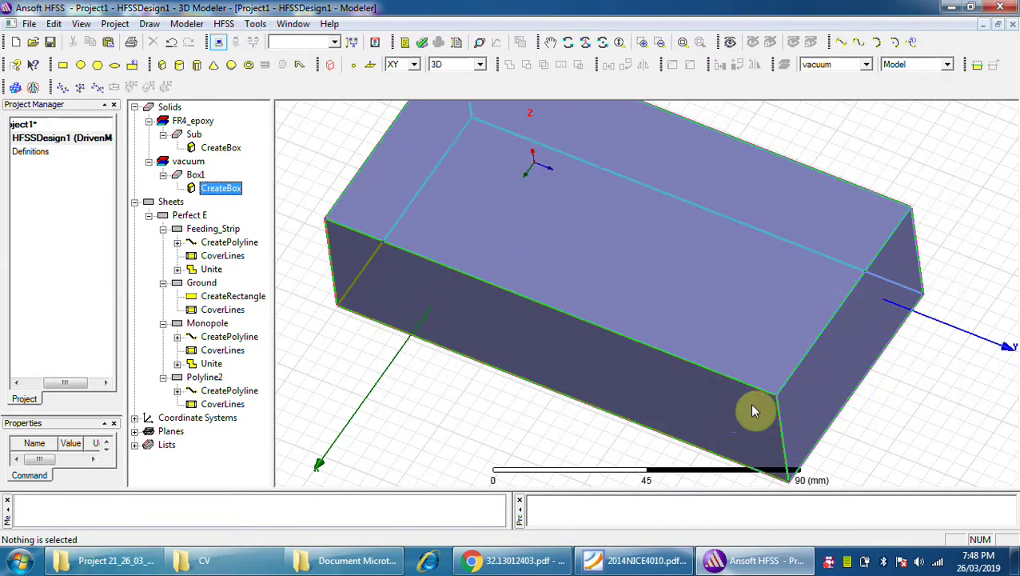
Rename the vacuum box around the antenna as RadiationBox.
click(194, 174)
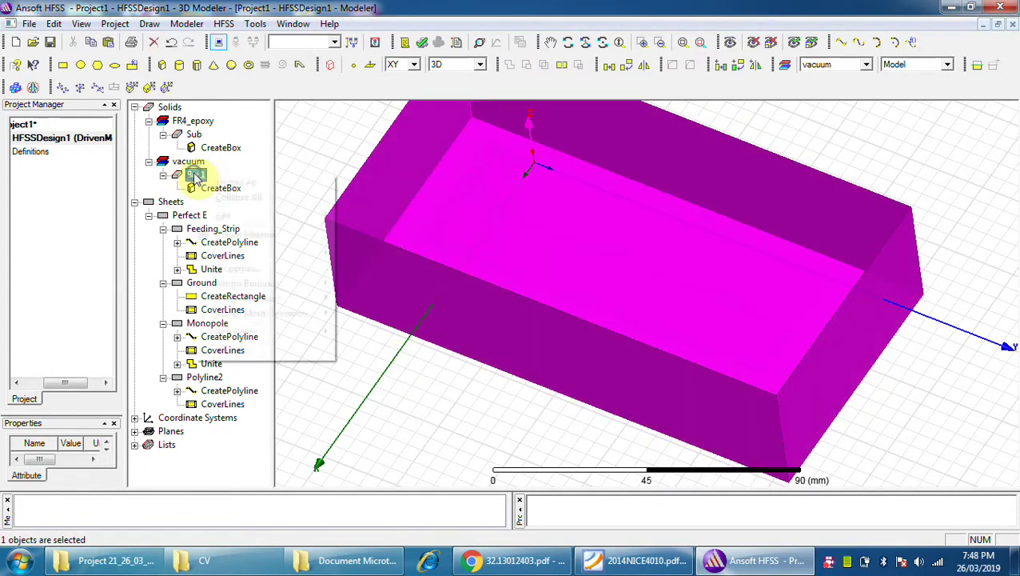
right_click(194, 174)
click(248, 269)
click(547, 188)
text(RadiationBox)
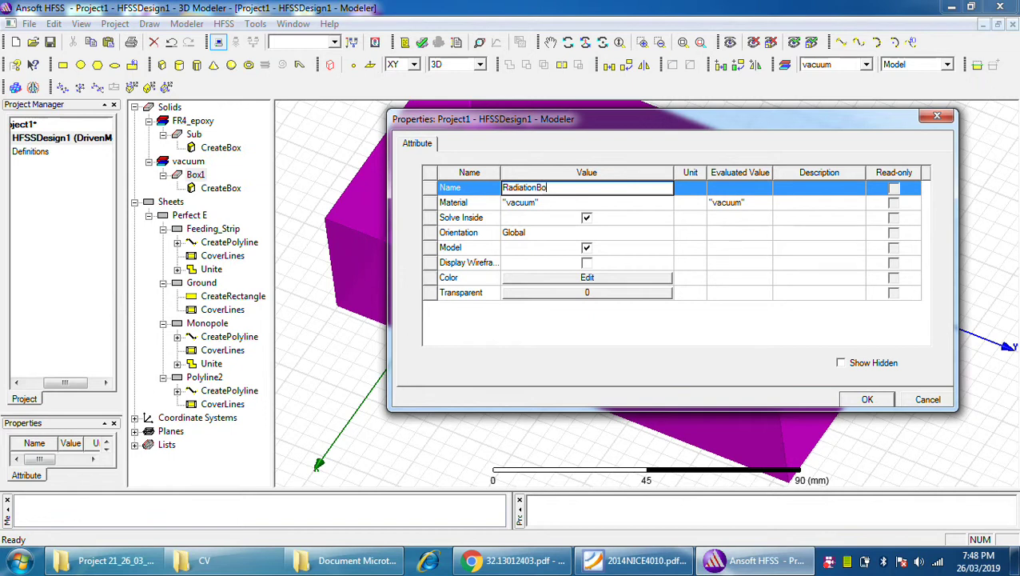
click(865, 399)
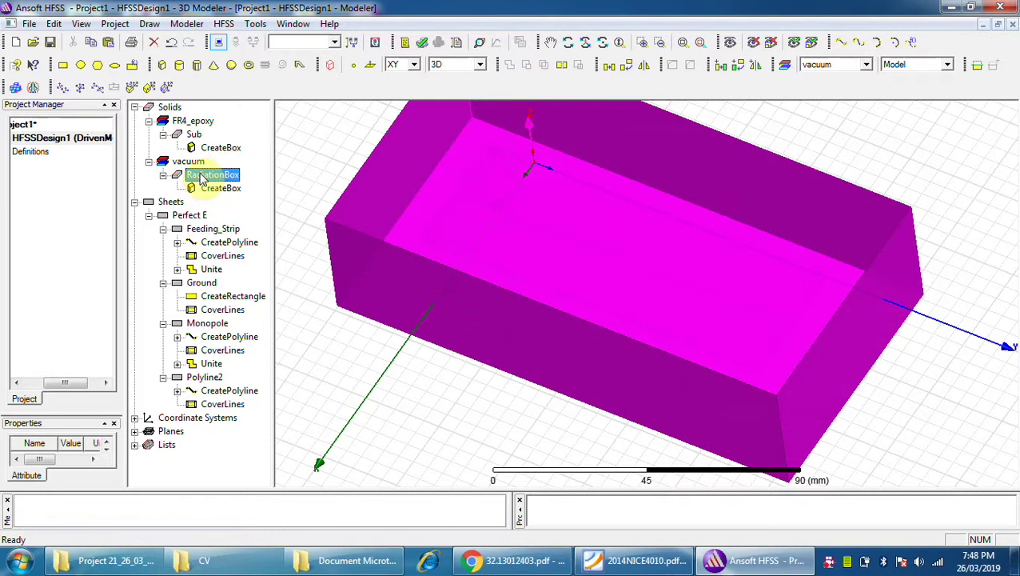
Assign a Radiating Only radiation boundary to all six outer faces of RadiationBox.
click(446, 419)
scroll(463, 337, down, 2)
right_click(431, 394)
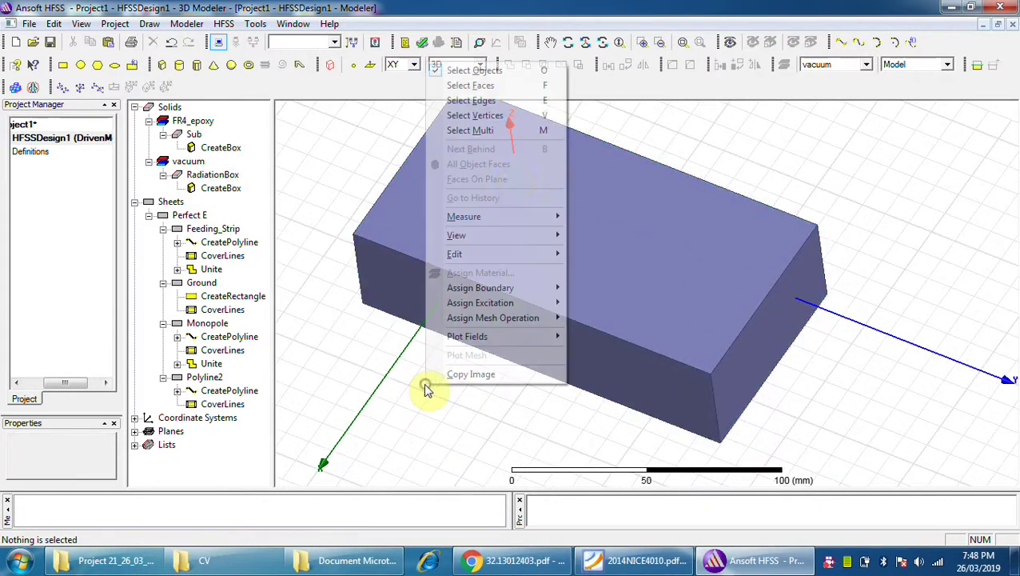
click(506, 80)
click(518, 328)
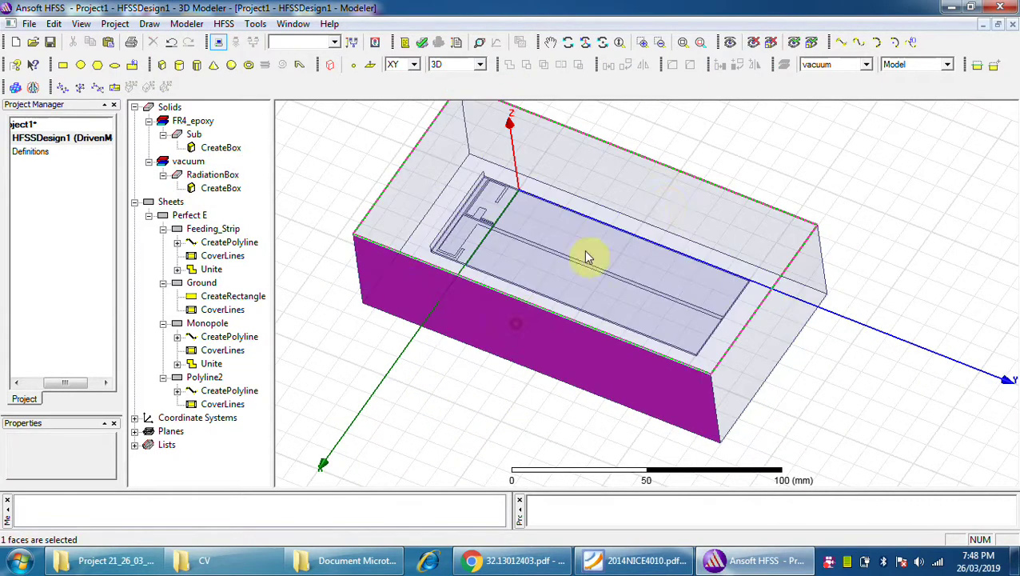
ctrl+click(664, 205)
ctrl+click(774, 311)
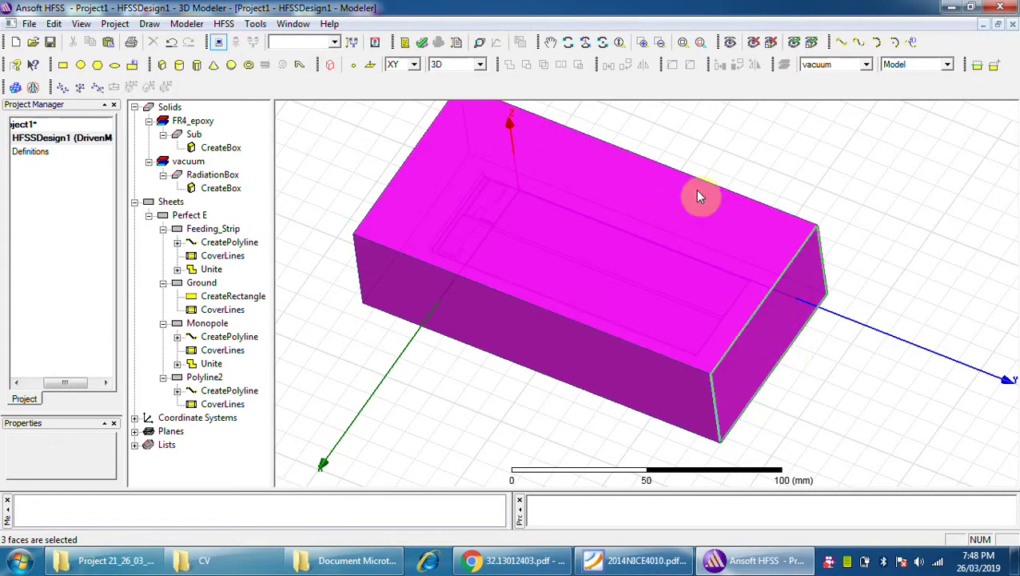
click(567, 42)
drag(608, 218, 608, 333)
right_click(902, 161)
click(902, 171)
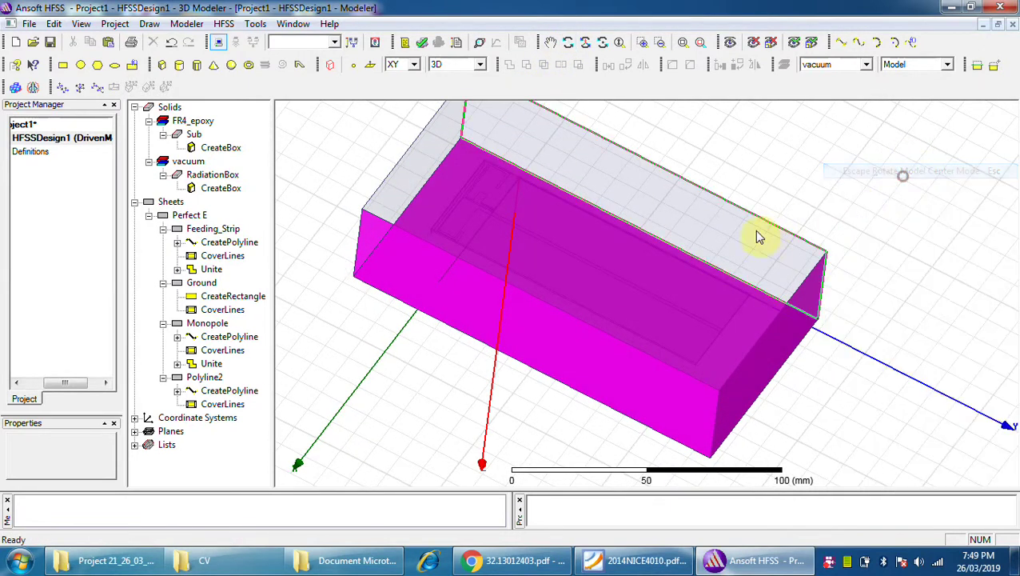
ctrl+click(702, 247)
ctrl+click(421, 171)
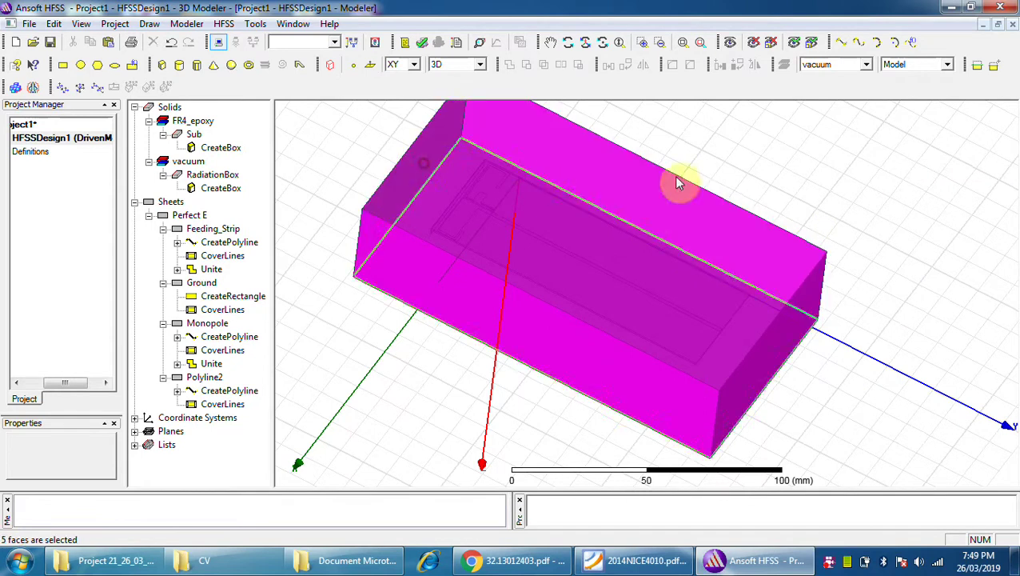
click(568, 44)
drag(607, 167, 528, 269)
right_click(850, 141)
click(878, 143)
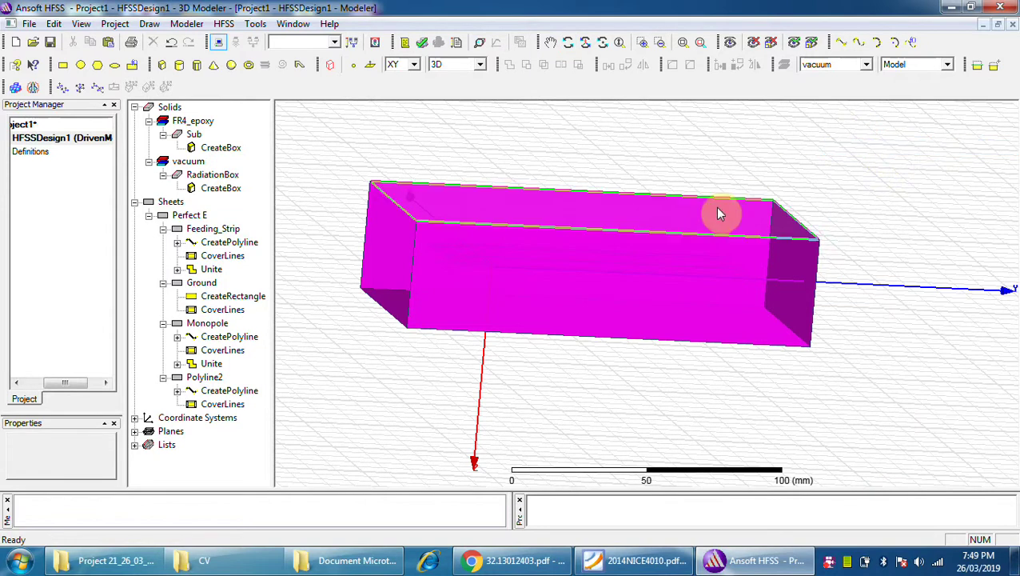
ctrl+click(715, 213)
right_click(644, 294)
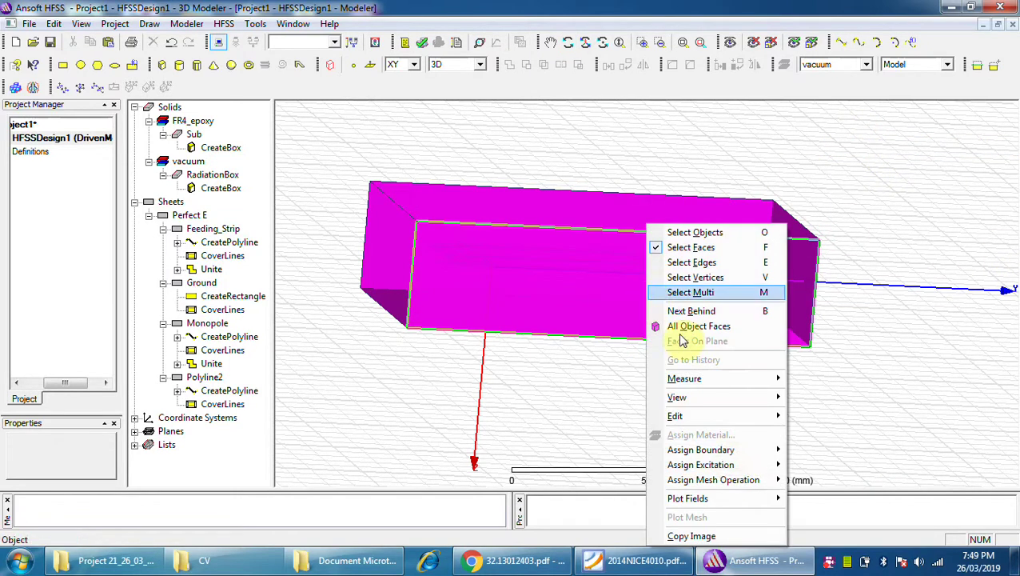
mouse_move(729, 454)
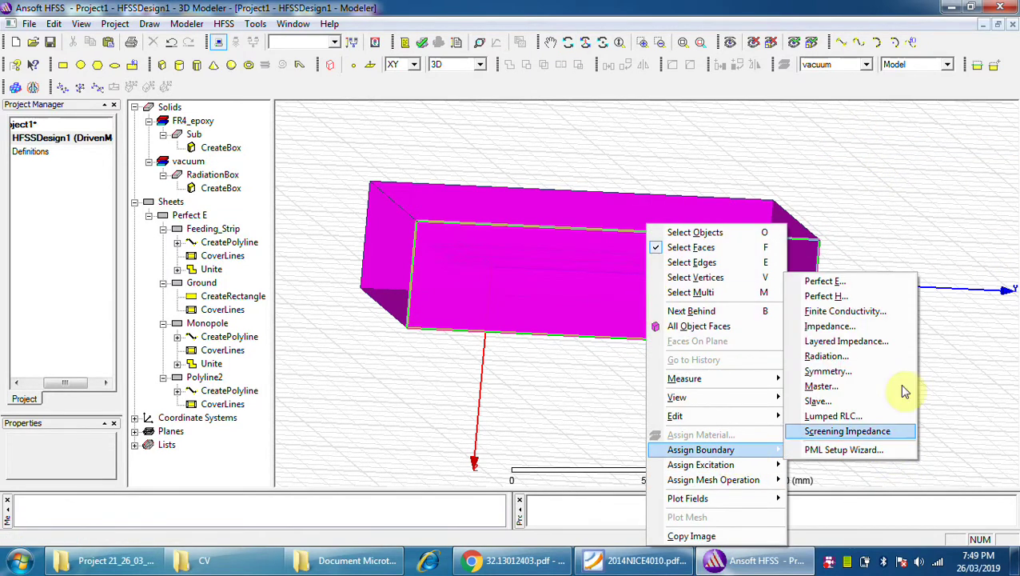
click(834, 356)
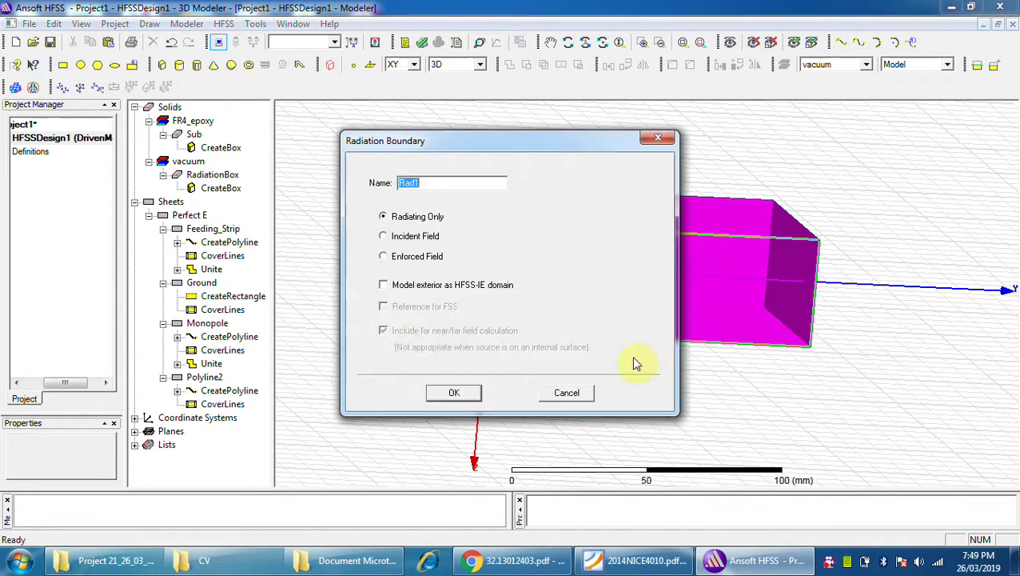
click(460, 392)
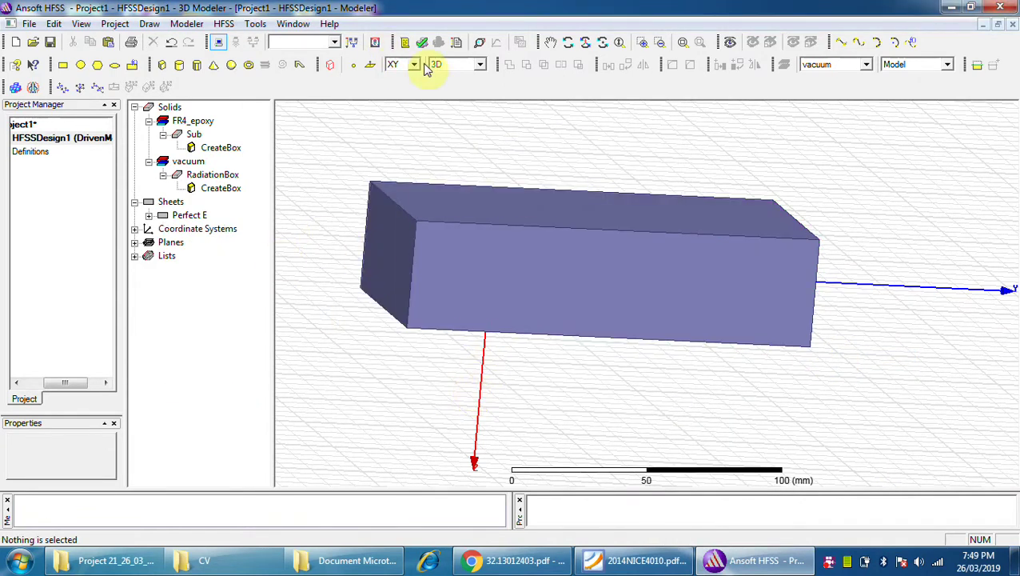
Hide RadiationBox in the active view so the antenna inside can be worked on.
click(566, 41)
drag(439, 300, 672, 380)
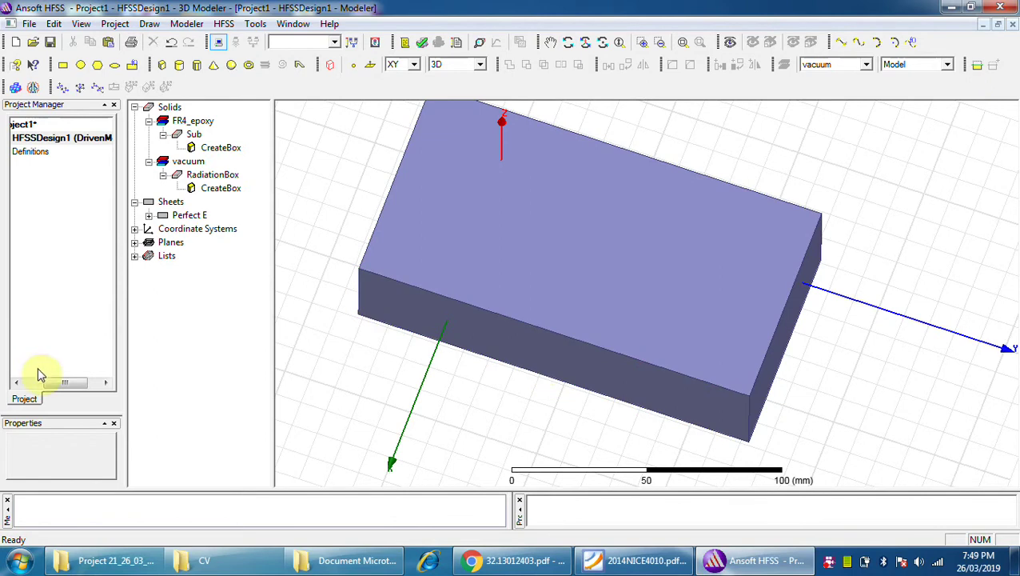
drag(70, 383, 36, 392)
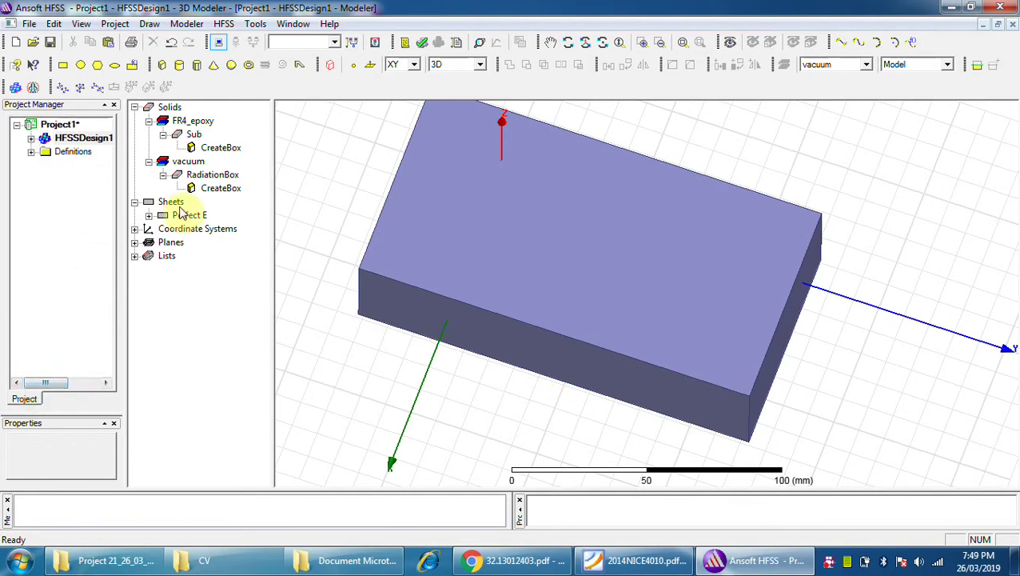
click(149, 215)
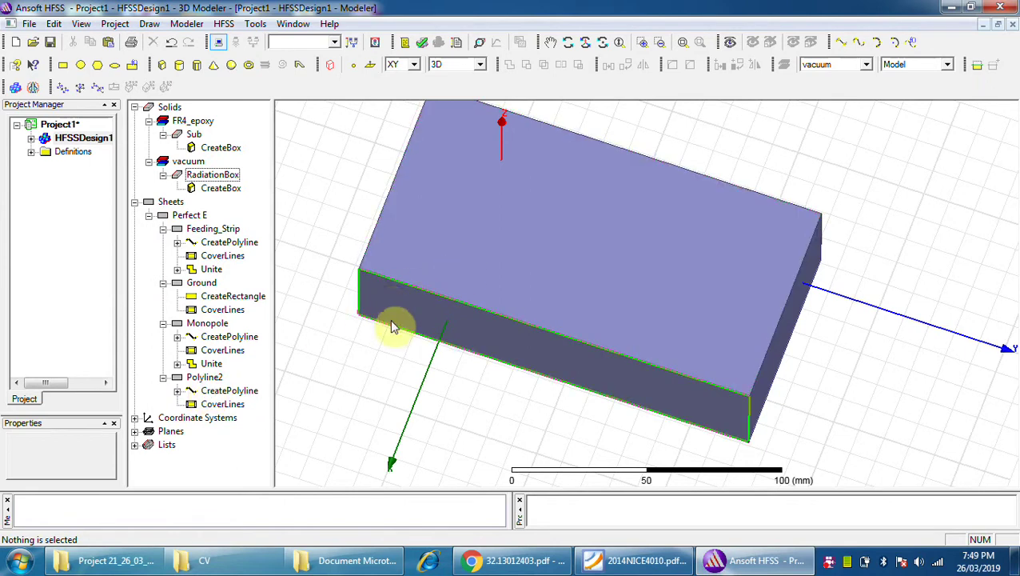
click(729, 43)
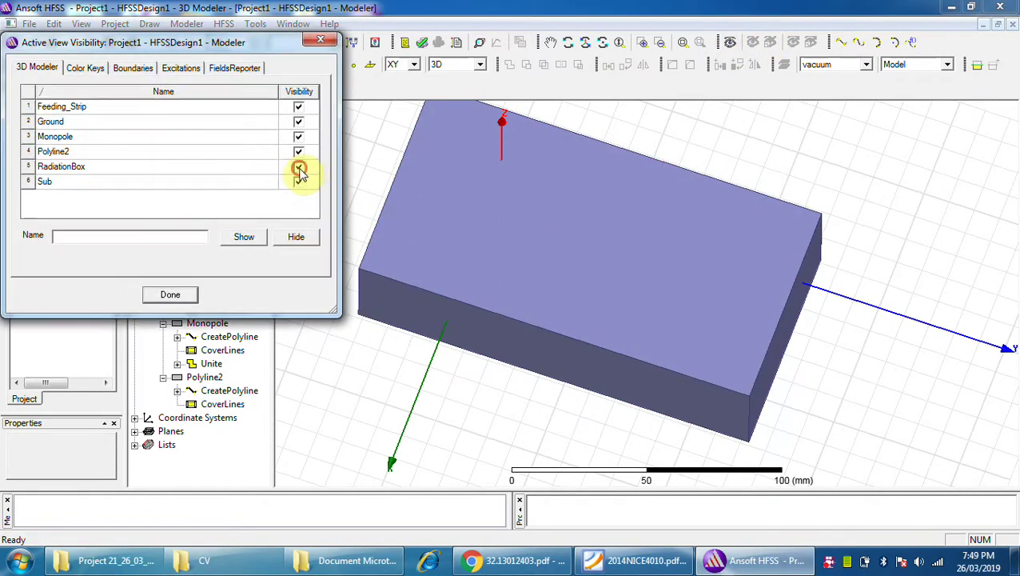
click(298, 168)
click(169, 295)
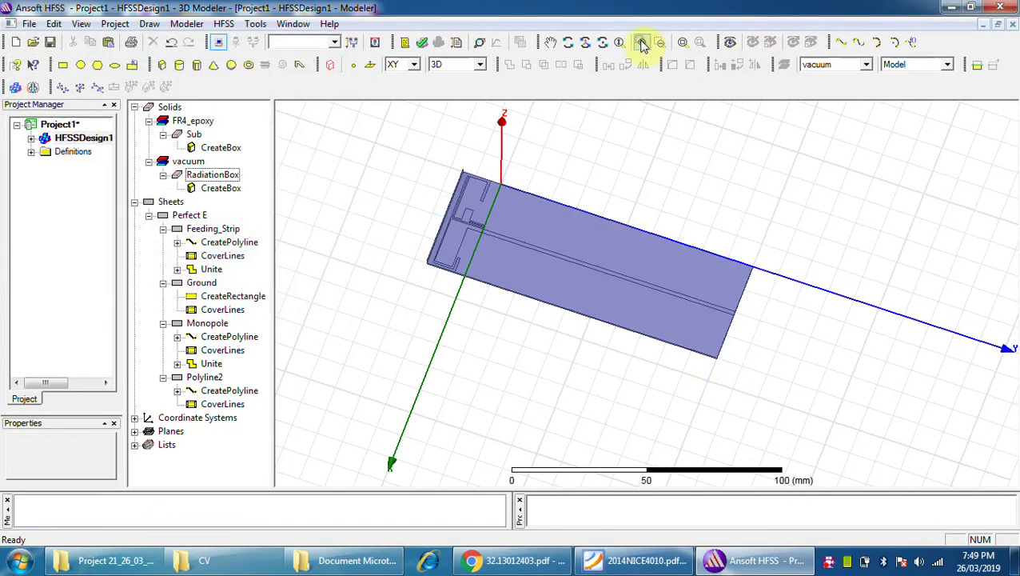
Draw a rectangle about 1.2 by 8 mm from the feed strip's end corner at (21.2, 100, 0).
click(569, 42)
drag(769, 381, 656, 312)
scroll(642, 328, up, 10)
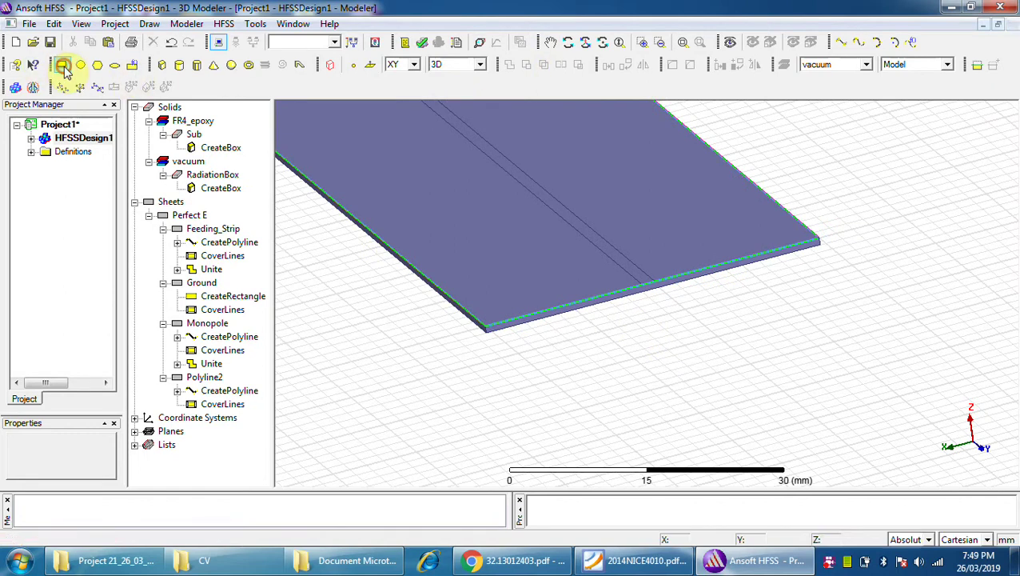
click(62, 65)
click(644, 285)
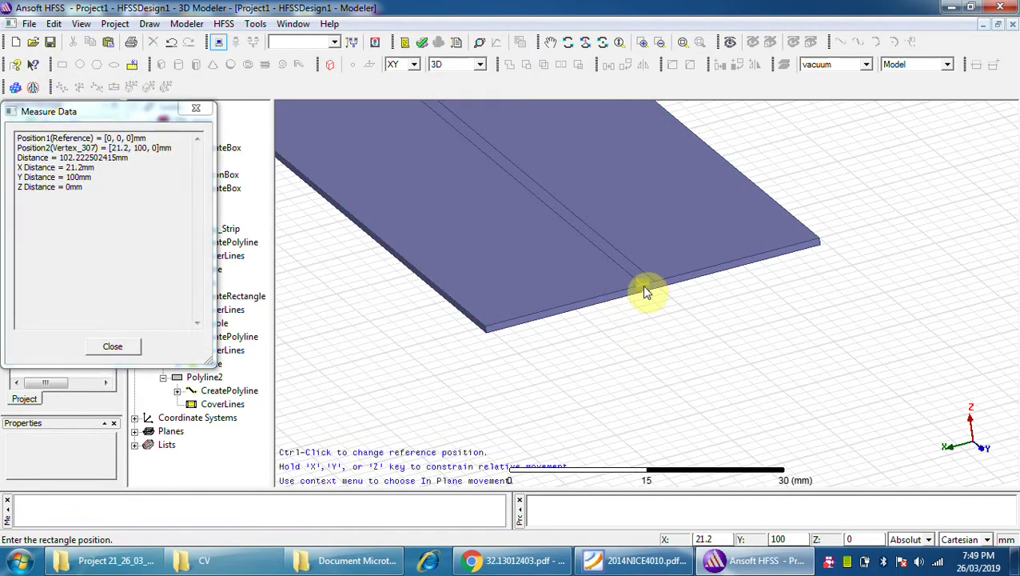
click(678, 311)
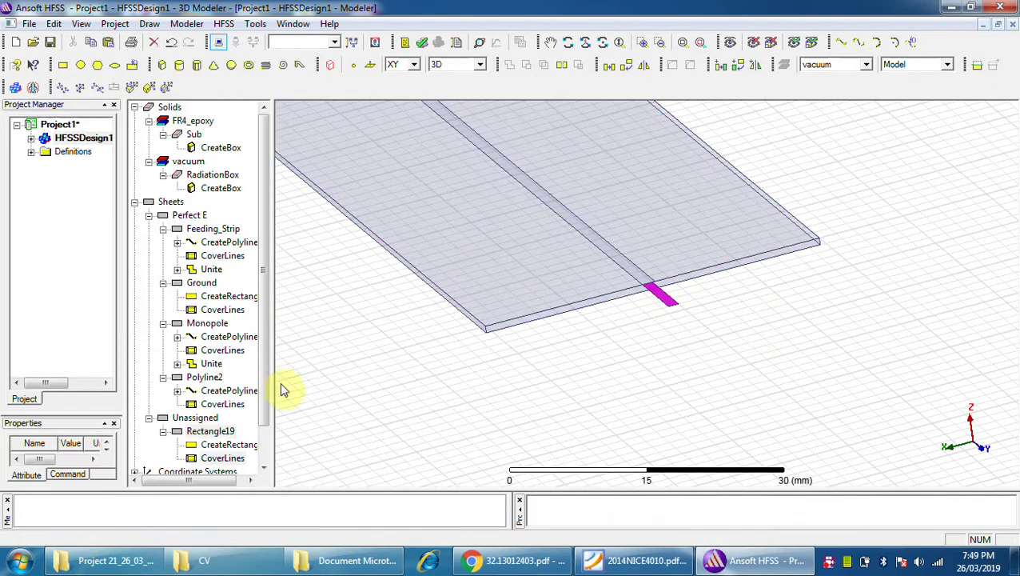
Set the new rectangle's axis to Y so it stands along the substrate's end face.
double_click(233, 445)
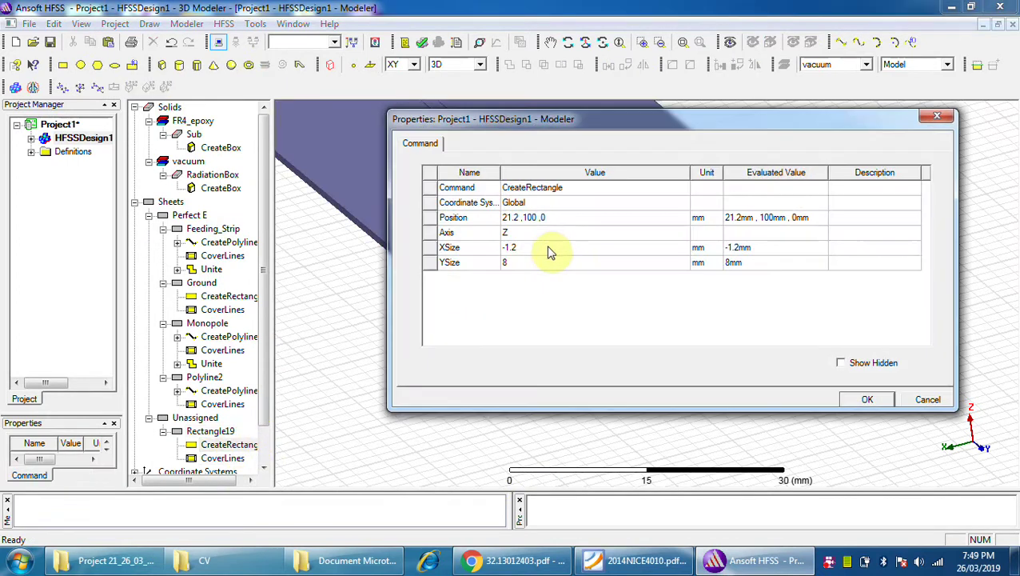
click(538, 249)
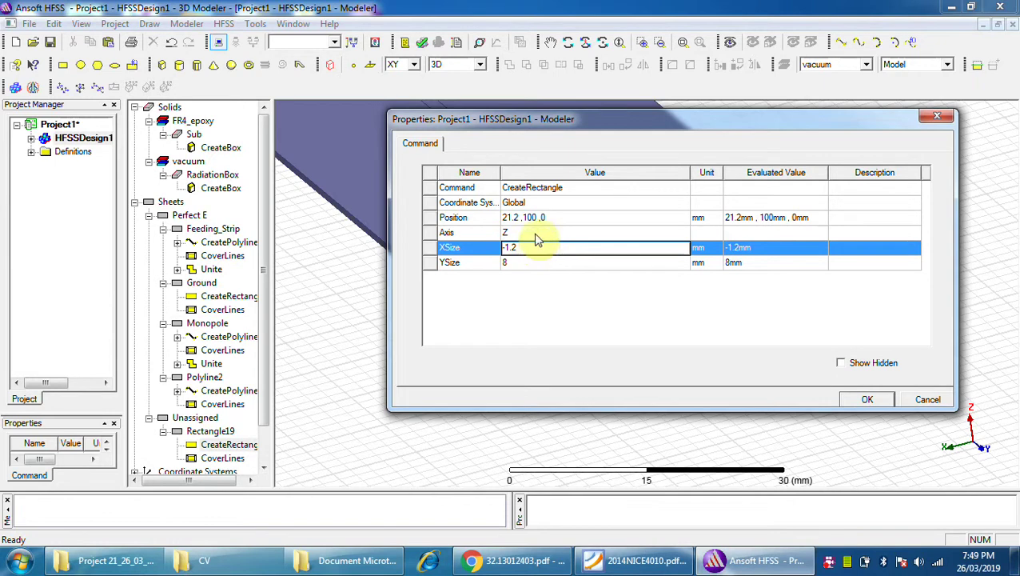
click(533, 233)
click(533, 268)
click(873, 400)
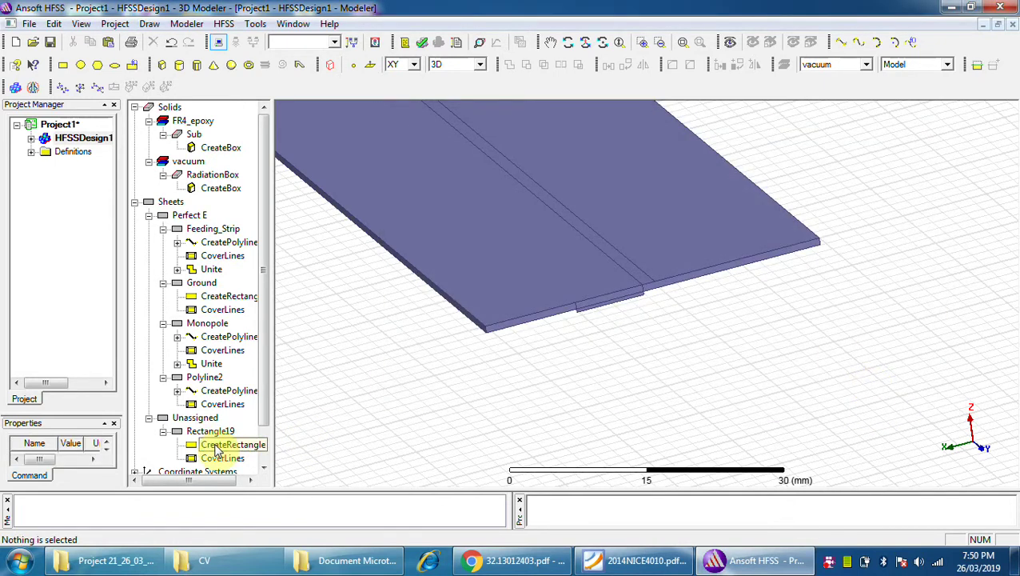
Resize the rectangle at the feed strip's end to an XSize of -1.5 mm and a ZSize of -0.8 mm.
double_click(218, 450)
click(522, 248)
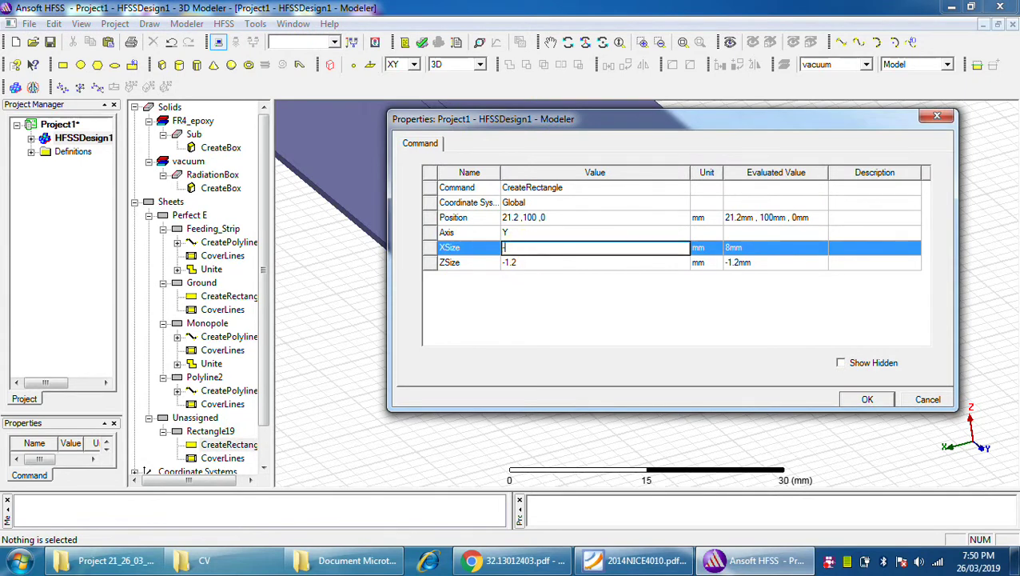
click(525, 264)
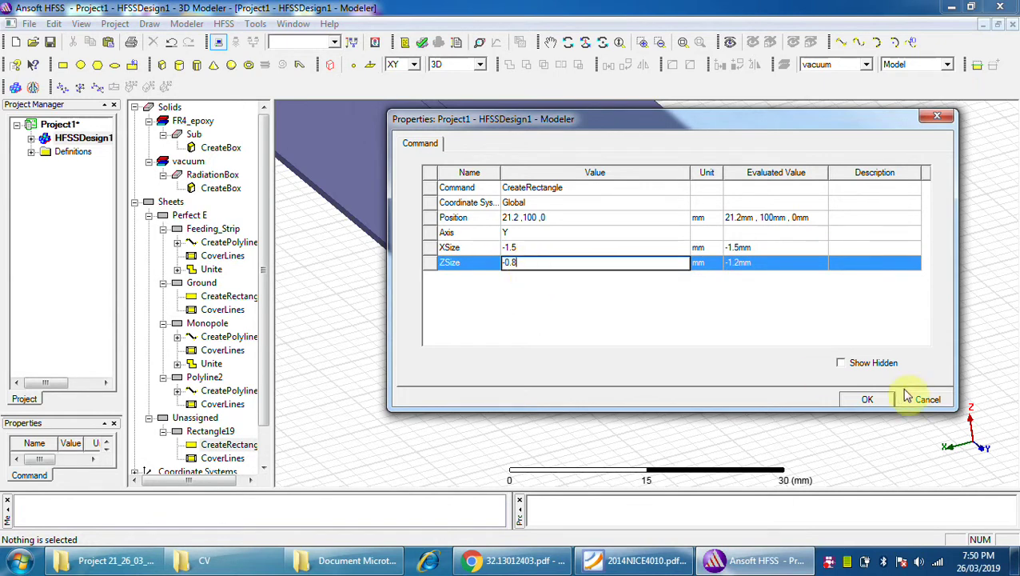
click(878, 400)
click(674, 353)
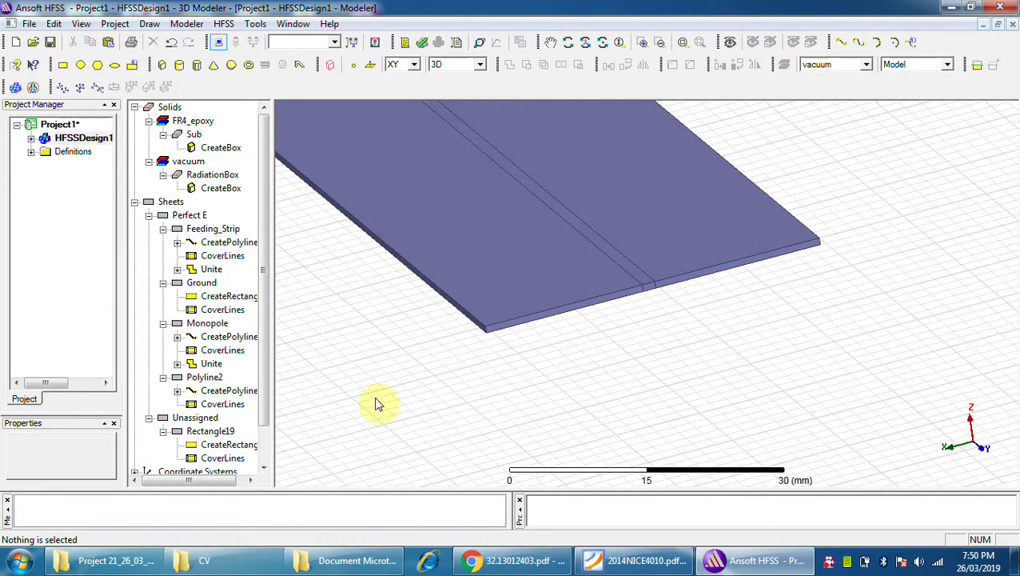
Rename the rectangle at the feed strip's end as Port1 and save the project.
click(212, 432)
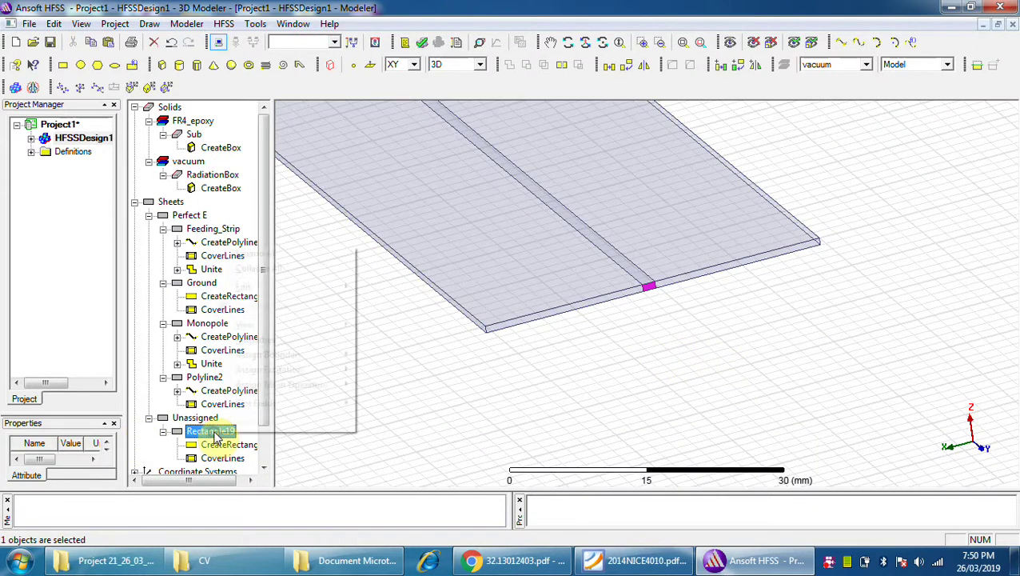
right_click(214, 436)
click(261, 336)
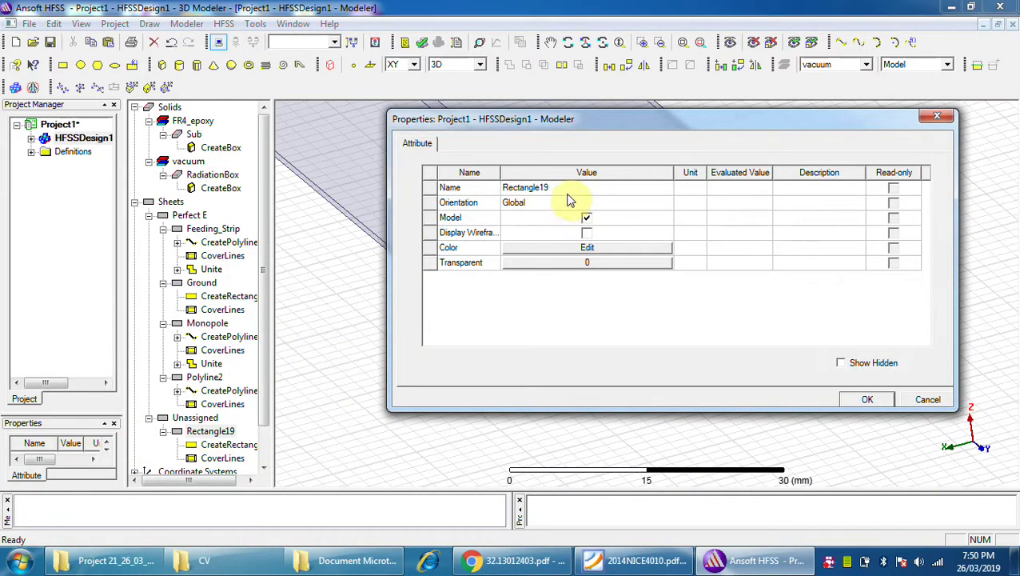
click(566, 187)
text(Port1)
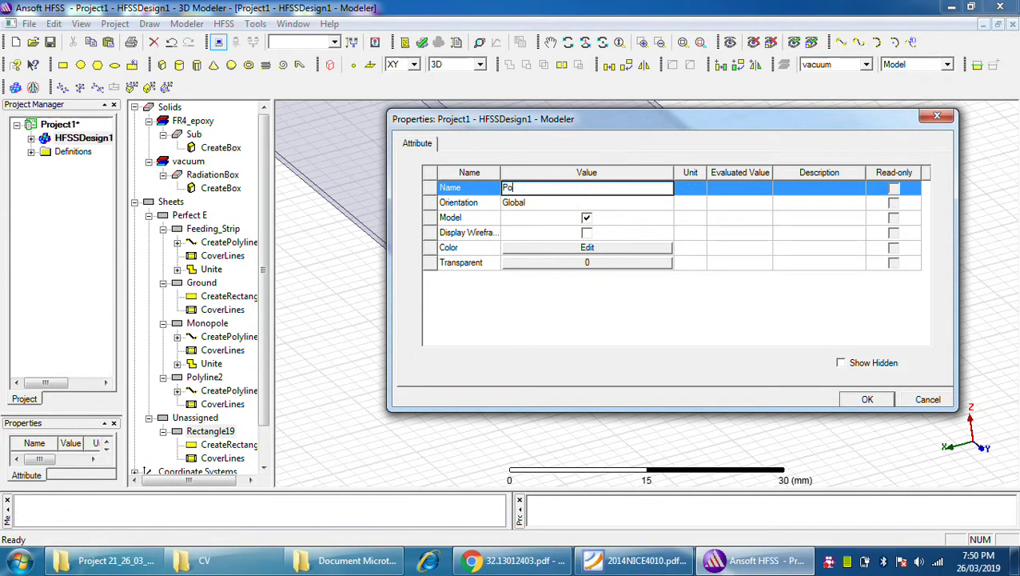
click(866, 399)
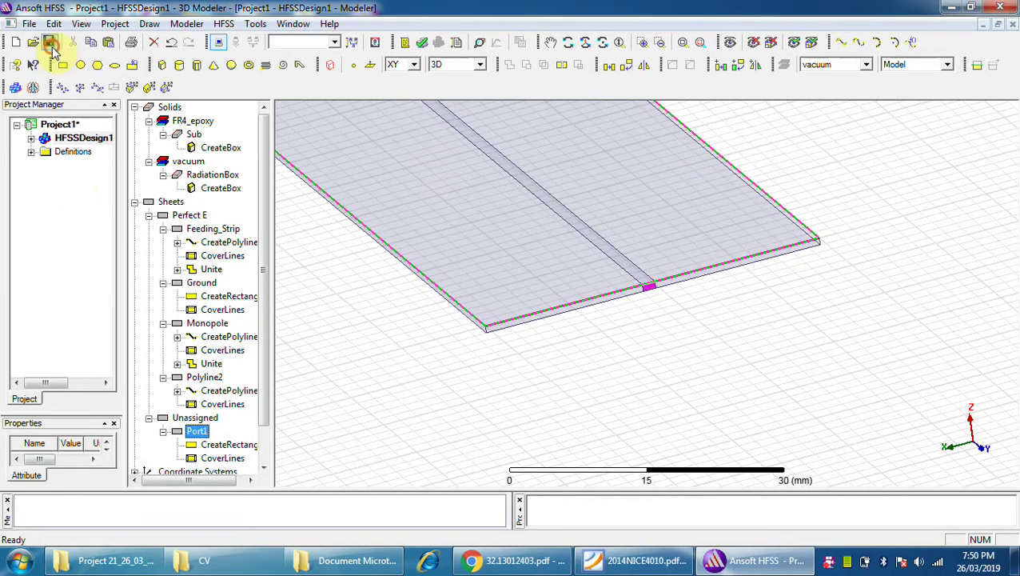
click(498, 198)
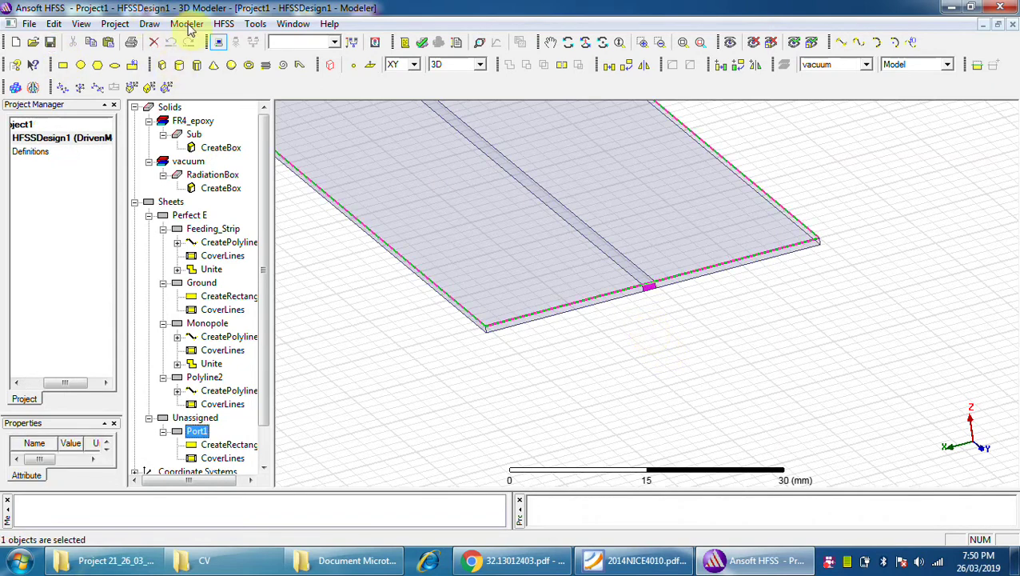
Change the design's solution type to Driven Terminal and save the project.
click(223, 23)
click(240, 38)
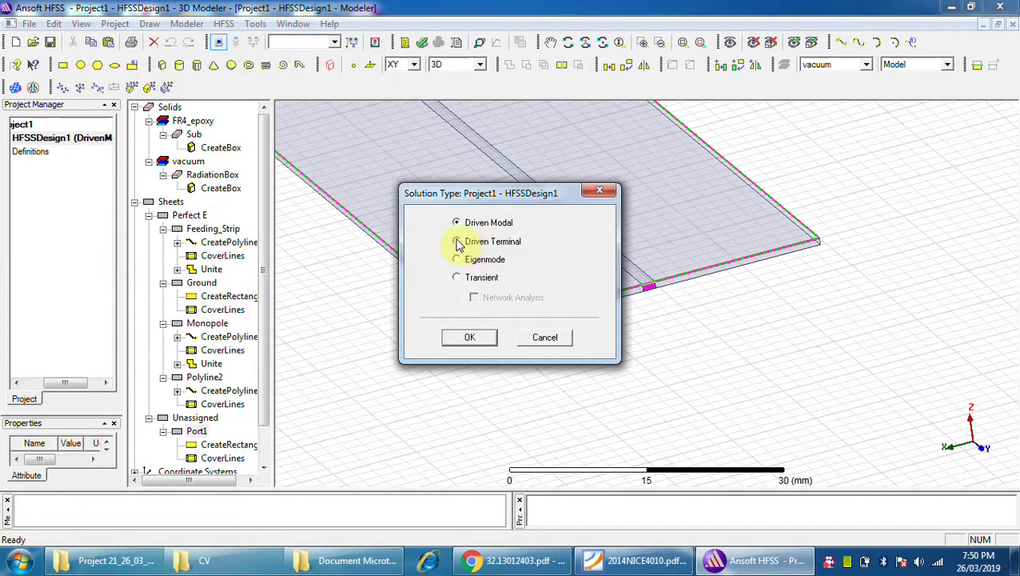
click(471, 337)
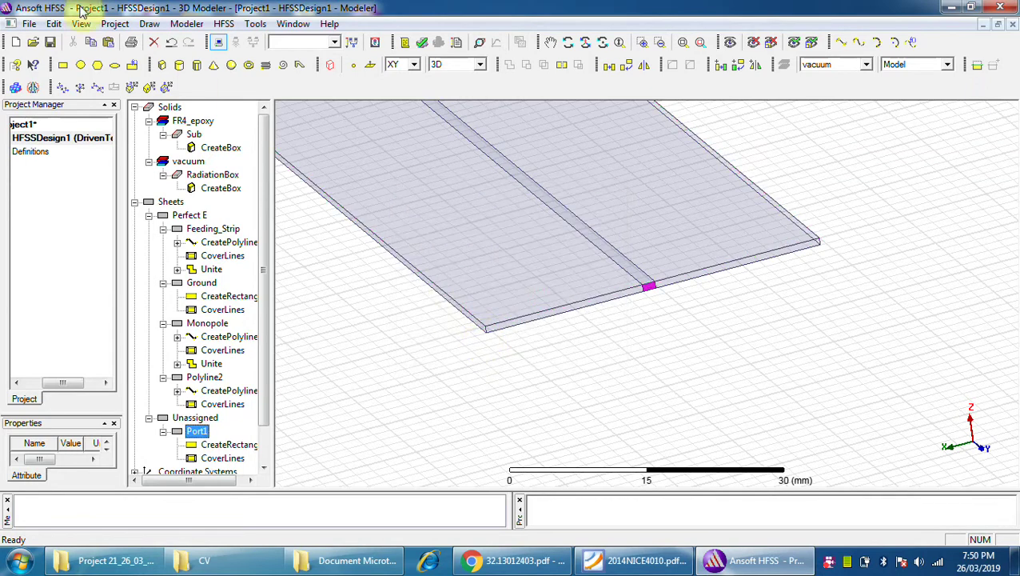
click(48, 41)
Assign a lumped port named 1 to the Port1 sheet's face, naming its terminals after the port object.
click(649, 288)
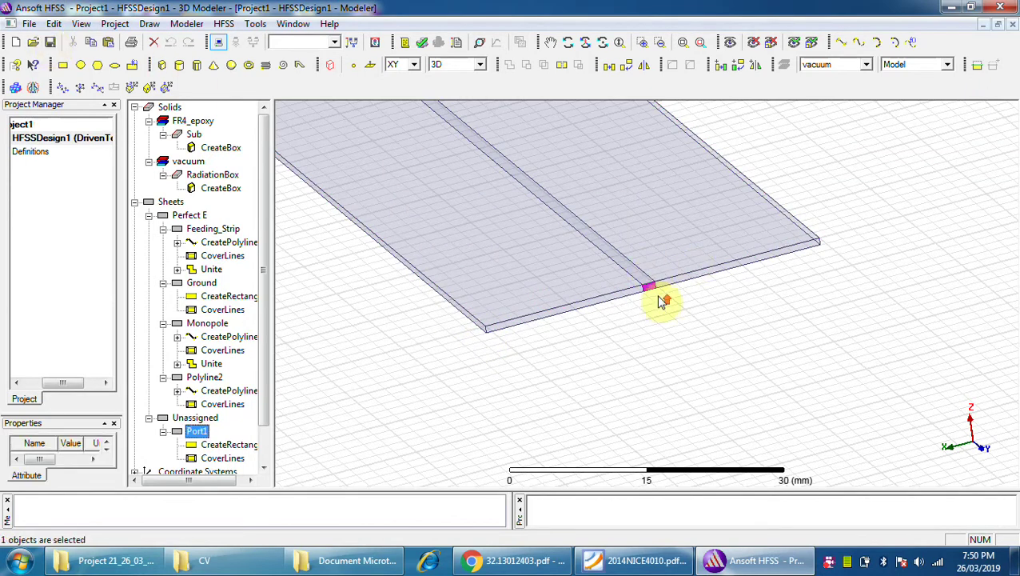
click(663, 310)
scroll(664, 304, up, 4)
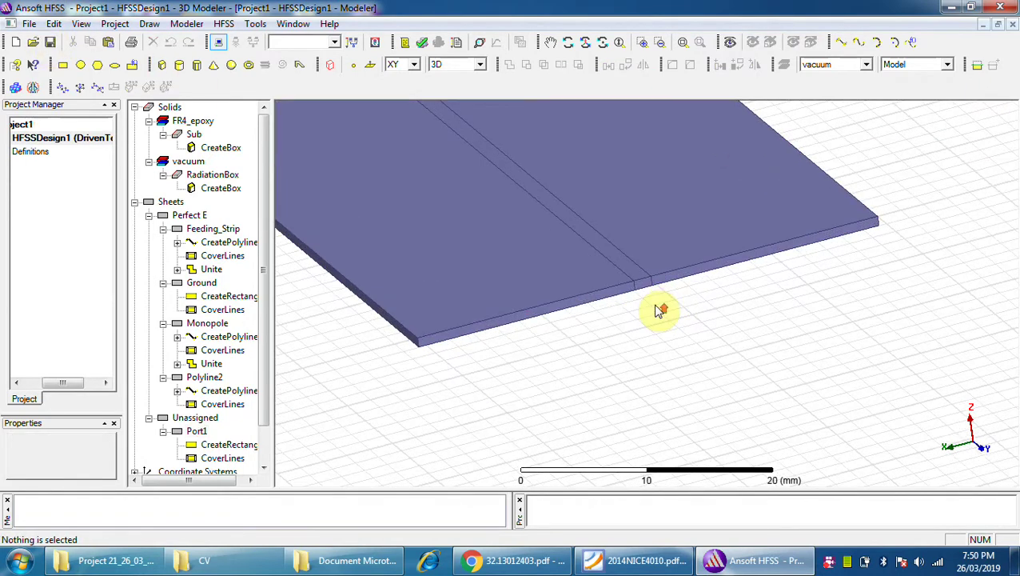
scroll(655, 310, up, 3)
key(f)
click(634, 266)
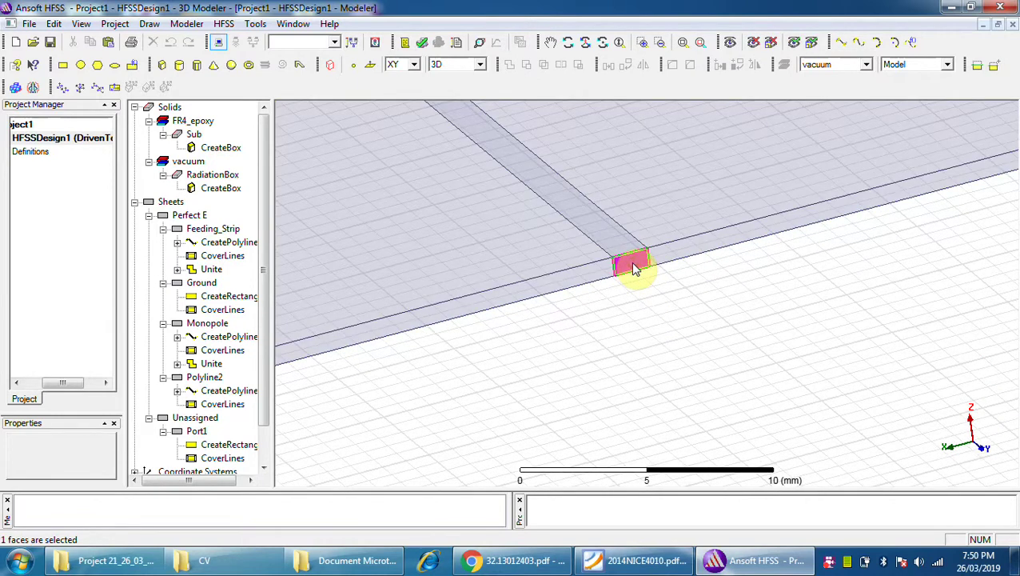
right_click(634, 268)
mouse_move(695, 465)
click(822, 375)
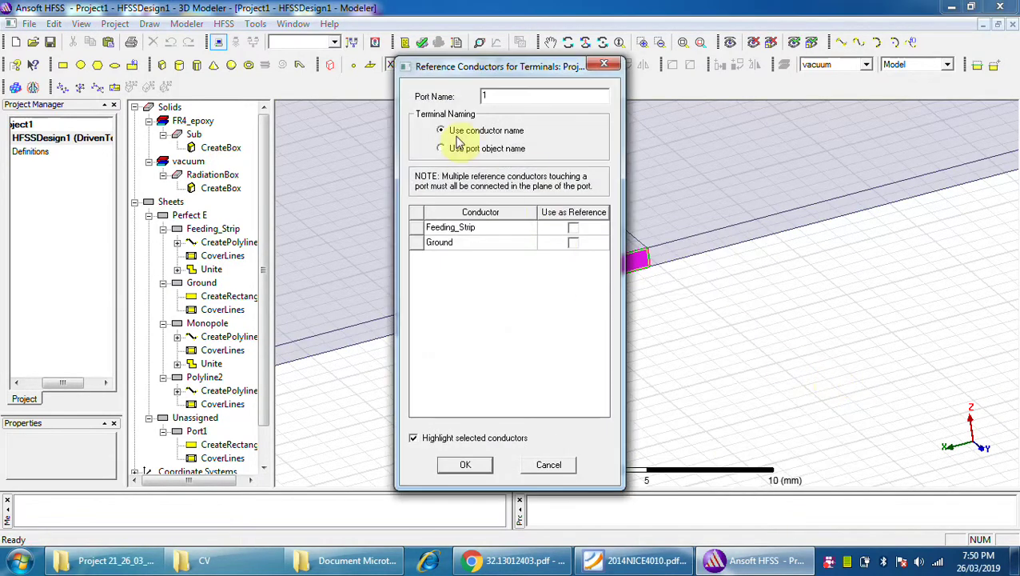
click(441, 149)
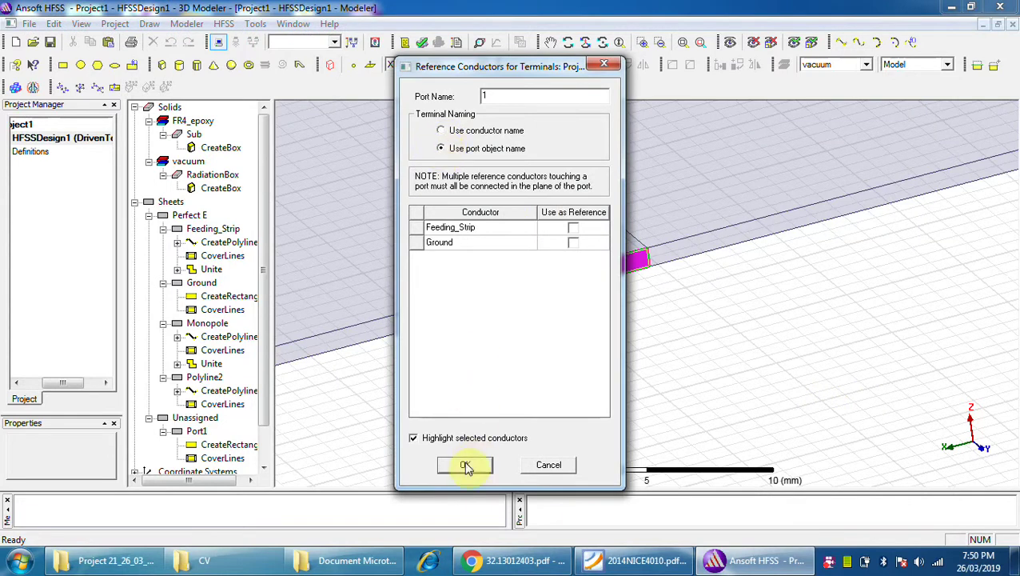
click(466, 464)
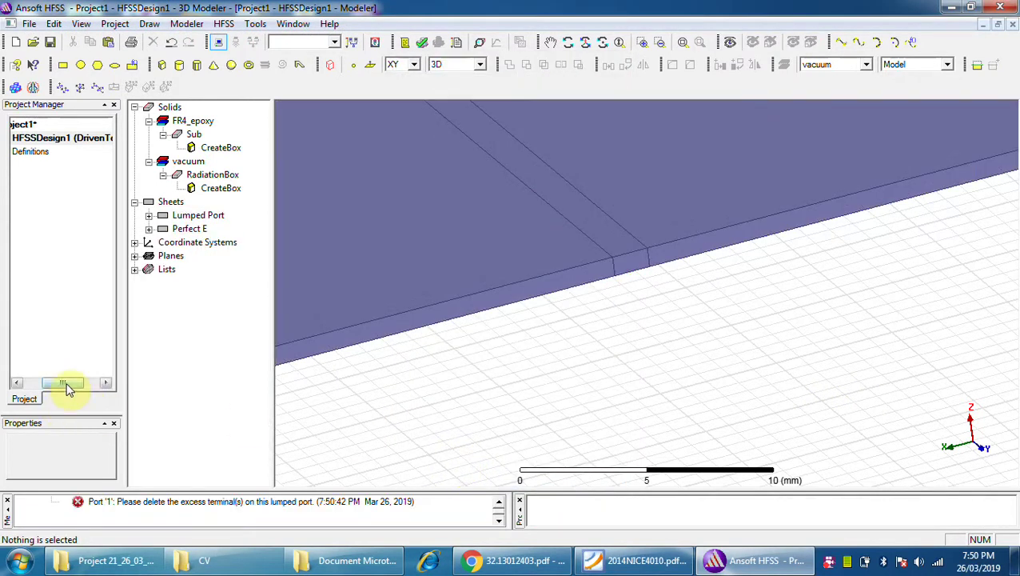
Delete the excess second terminal listed under excitation 1, keeping Port1_T1, and save the project.
drag(68, 390, 35, 384)
click(30, 140)
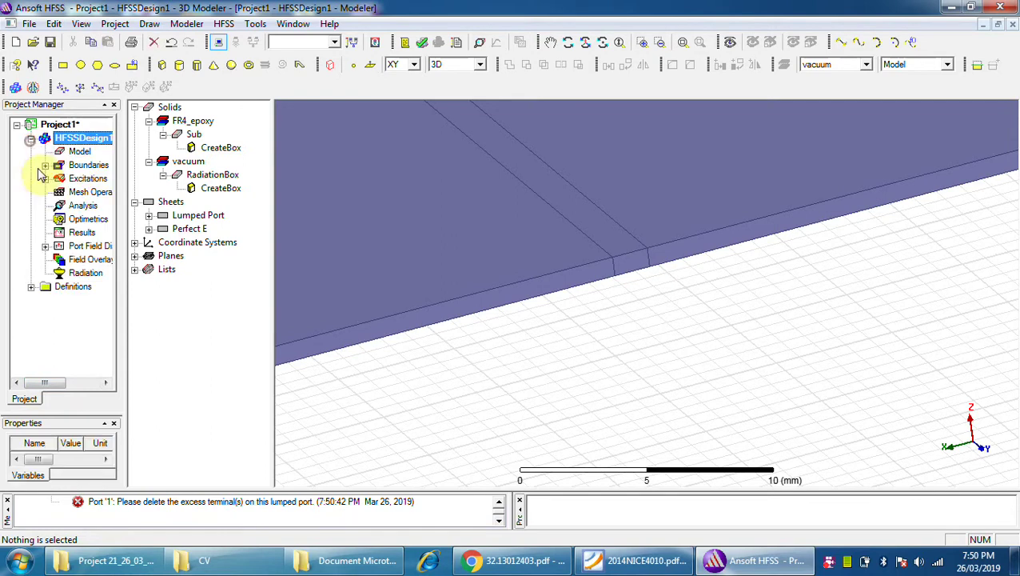
click(46, 178)
click(60, 191)
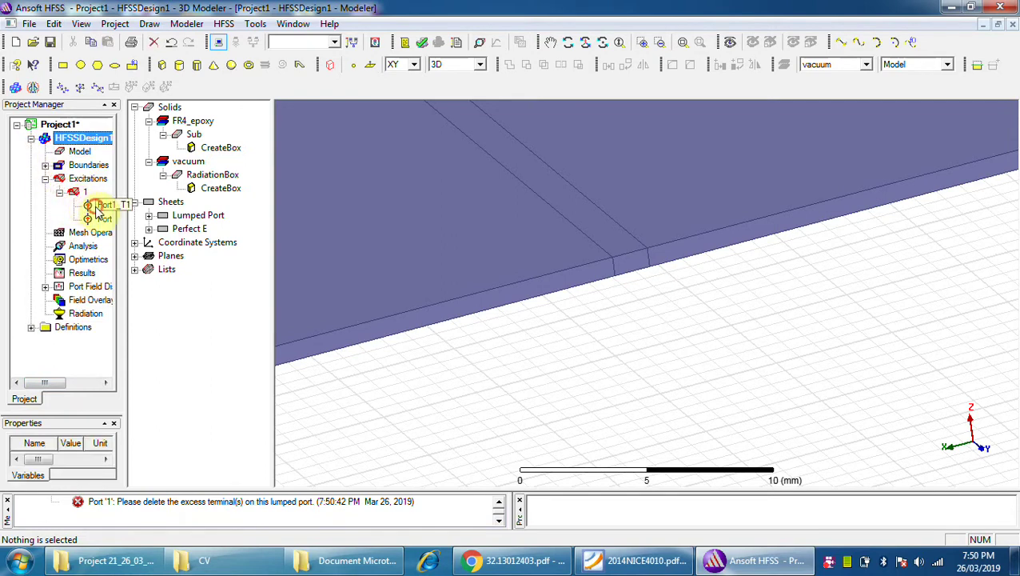
click(98, 207)
click(100, 228)
right_click(100, 226)
click(140, 250)
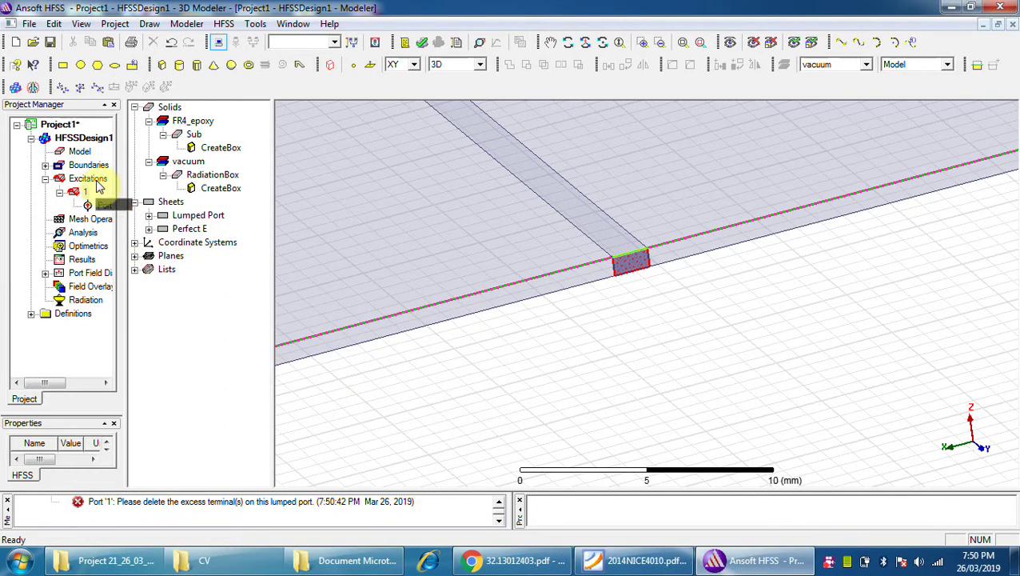
click(45, 178)
click(520, 368)
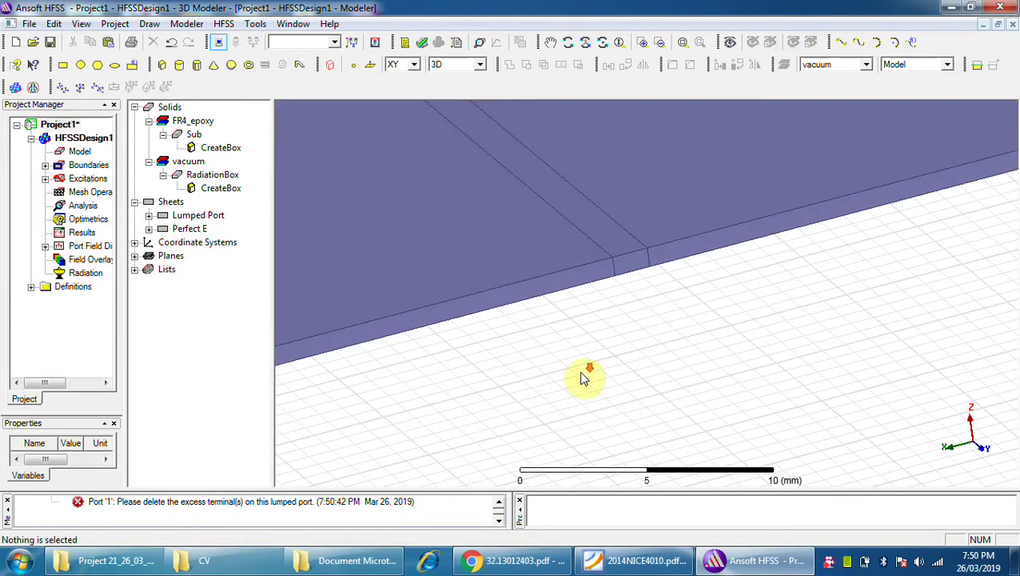
scroll(583, 379, down, 10)
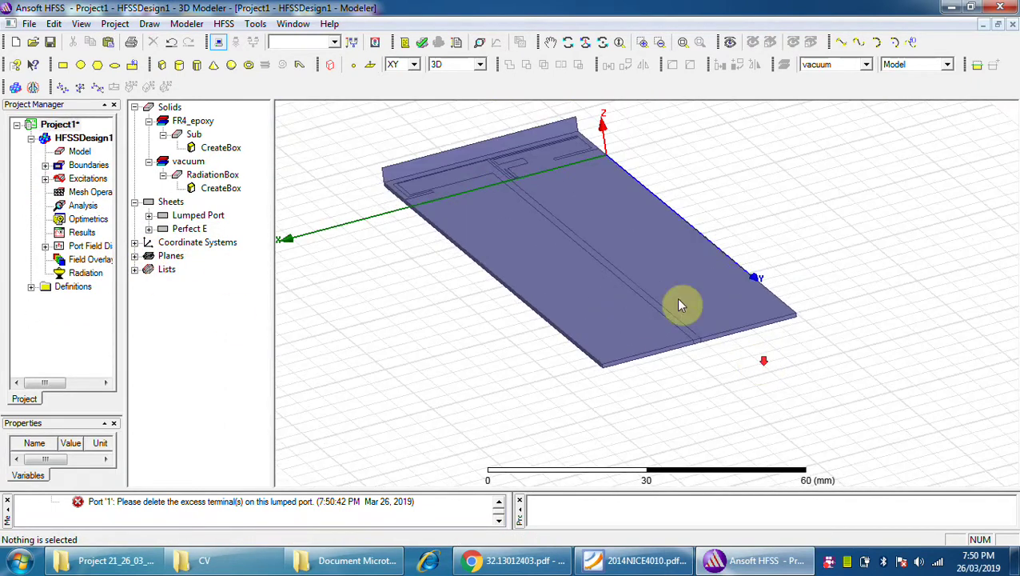
click(51, 44)
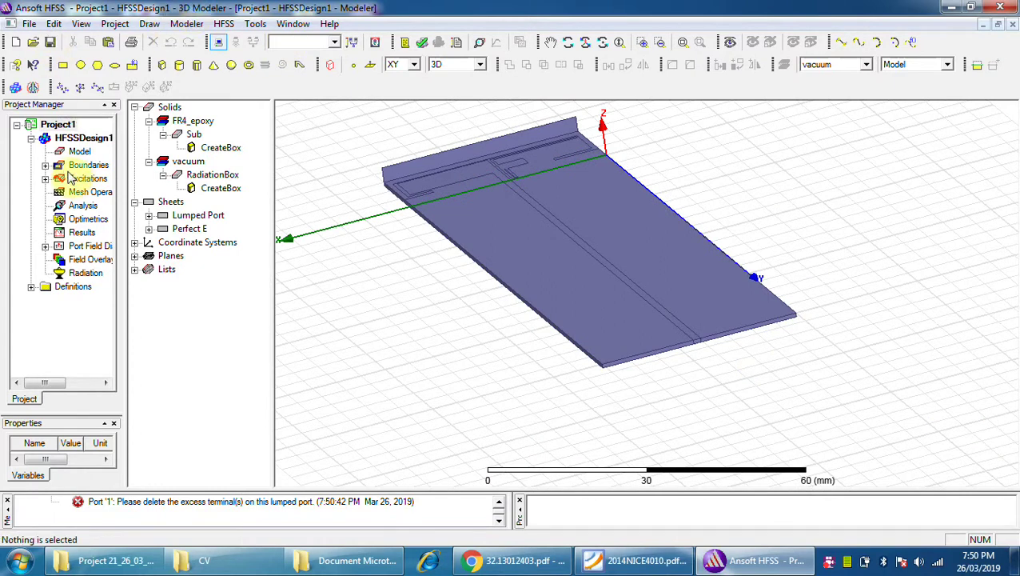
Add a solution setup with a solution frequency of 2.4 GHz and a maximum of 20 adaptive passes.
click(46, 164)
click(46, 165)
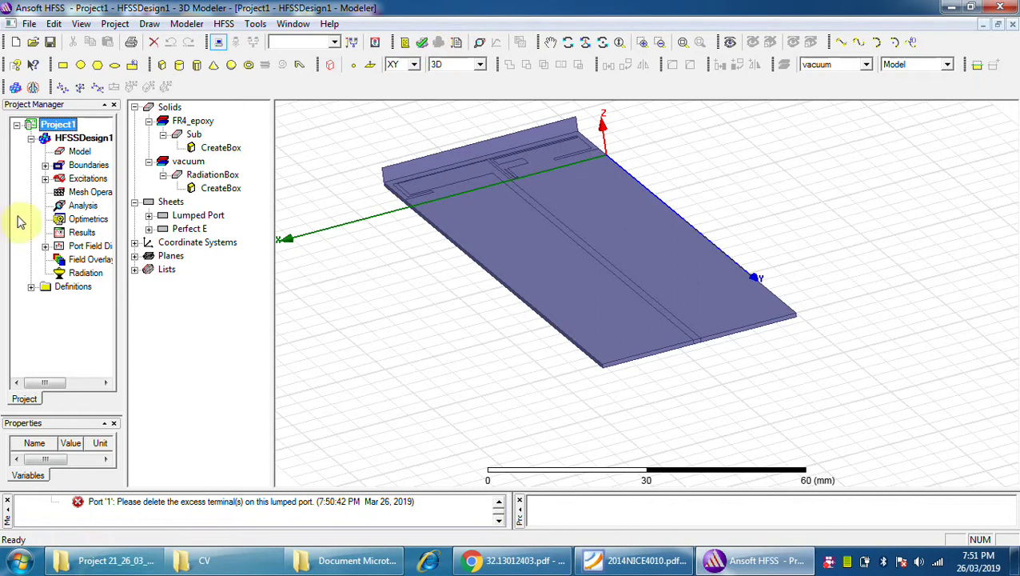
right_click(62, 206)
click(84, 230)
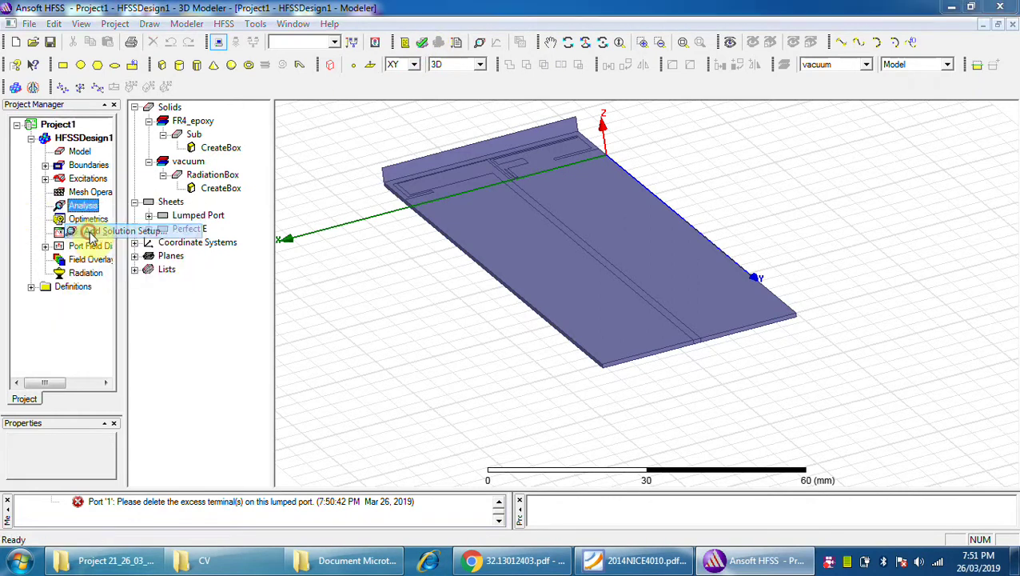
click(483, 180)
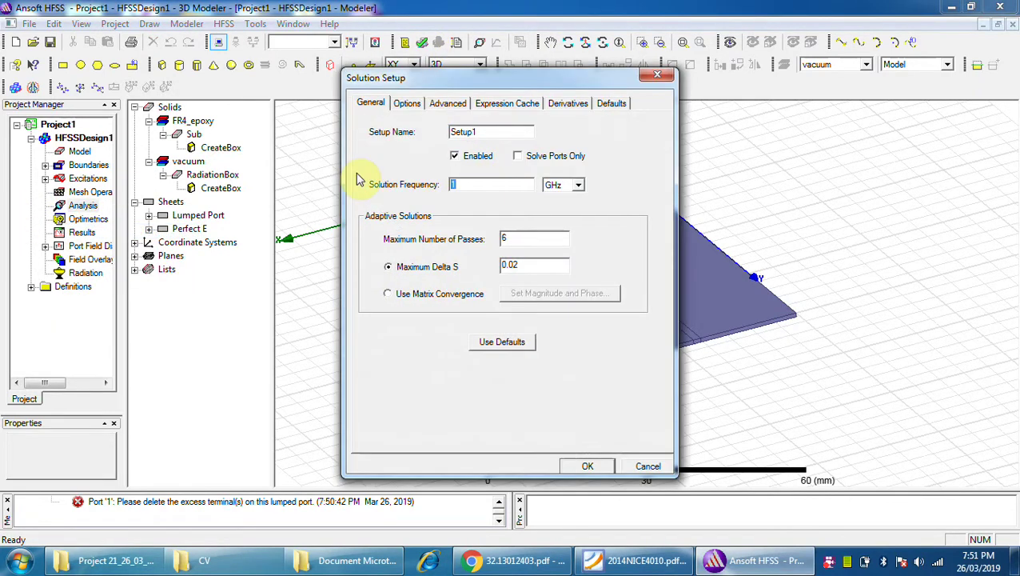
double_click(554, 242)
text(20)
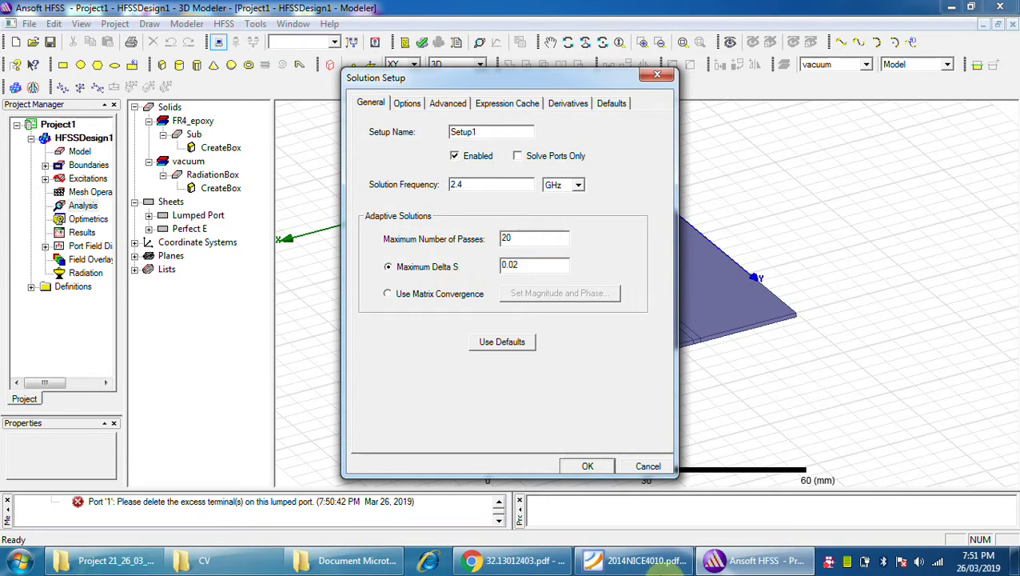
click(588, 467)
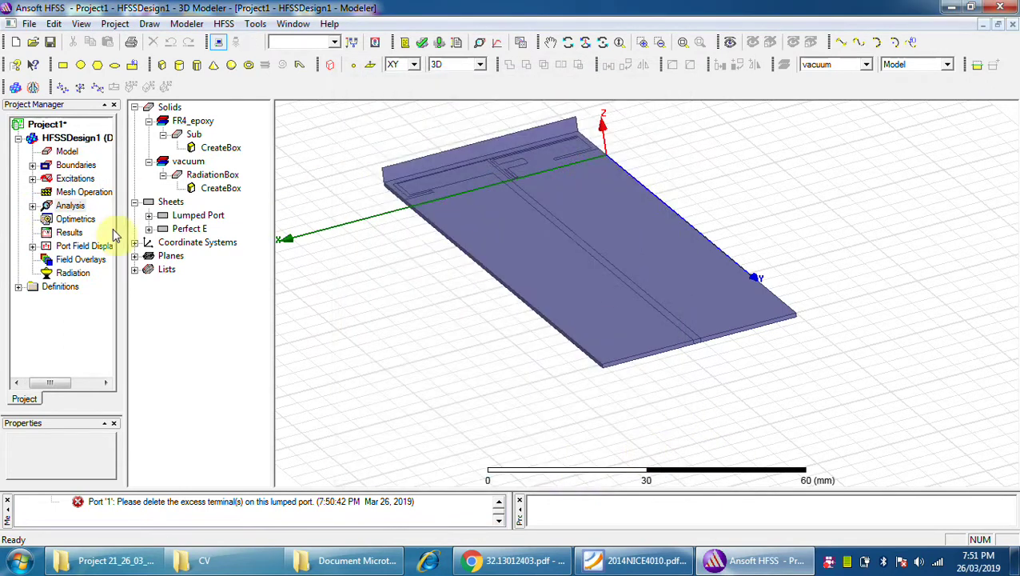
Add a linear-step frequency sweep to Setup1 from 0.1 to 6 GHz with a step size of 0.01 GHz.
click(34, 208)
click(80, 219)
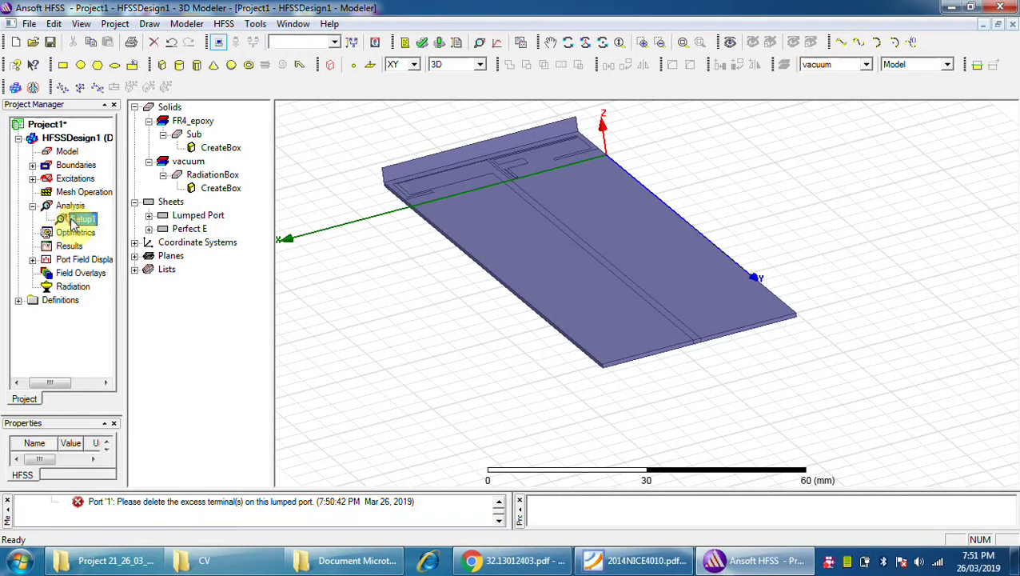
right_click(76, 220)
click(135, 325)
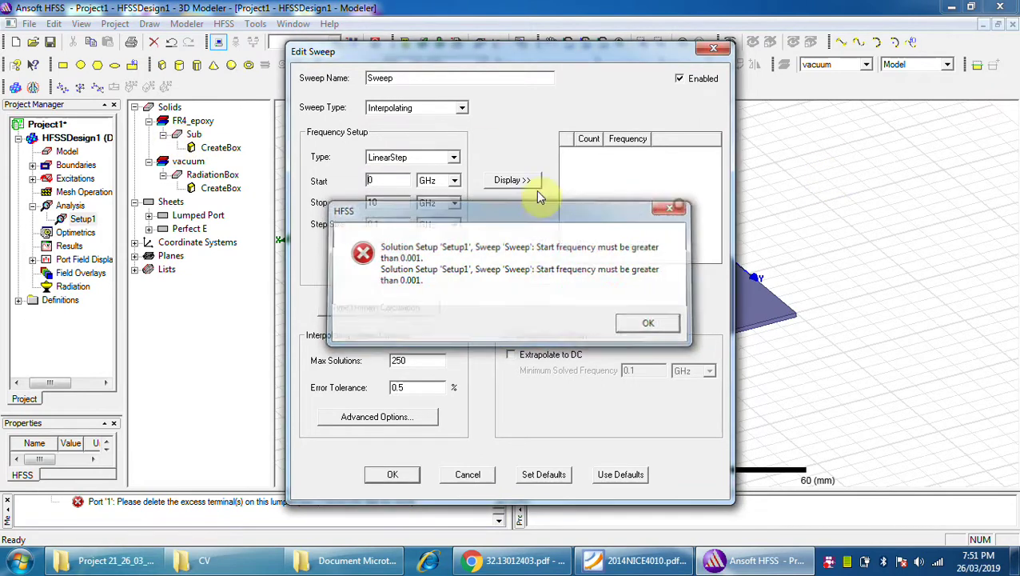
click(673, 207)
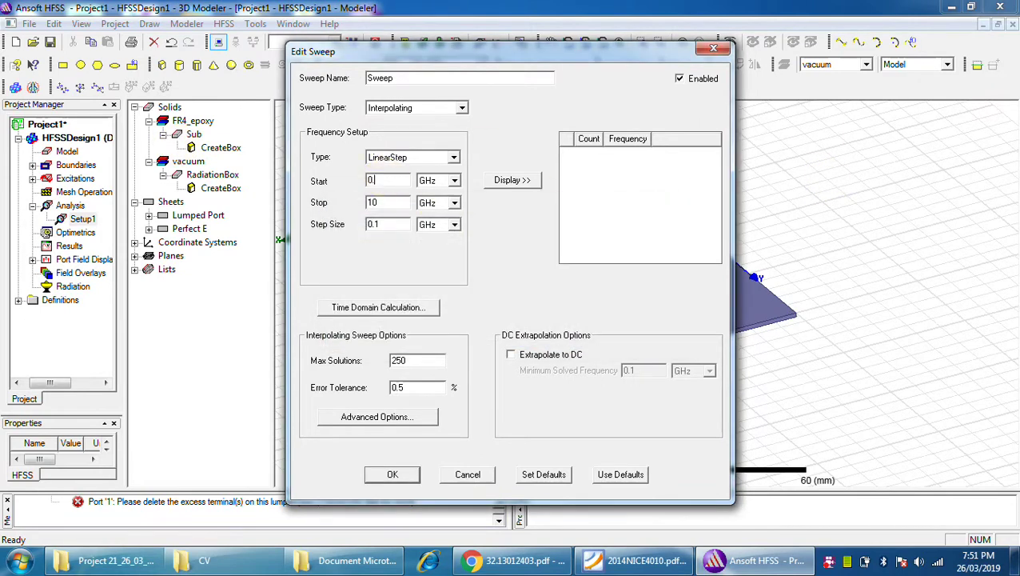
double_click(391, 205)
text(6)
Make the sweep type Fast, list its frequency points to check the range, and save the project with the sweep.
click(462, 108)
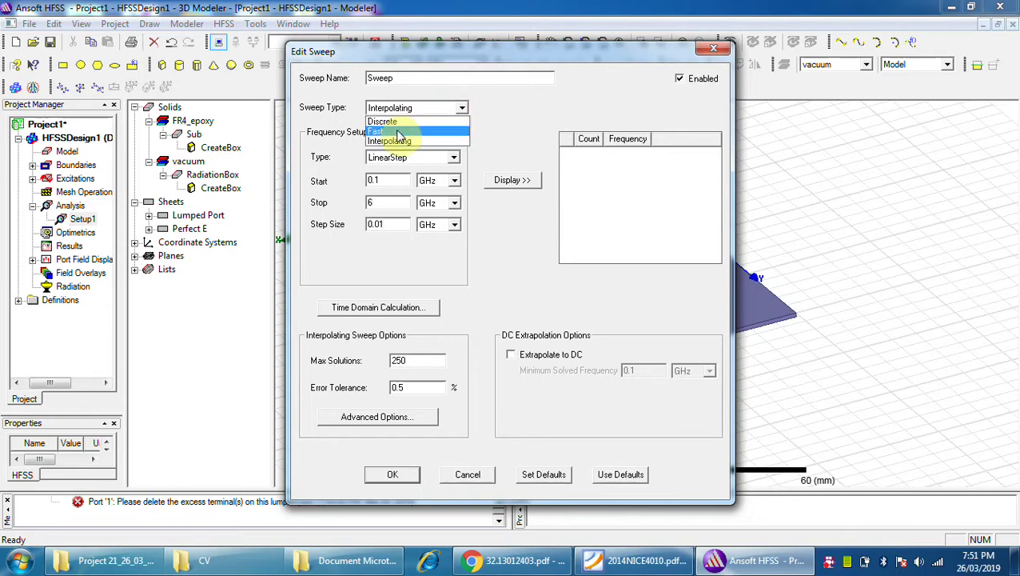
click(396, 130)
click(509, 180)
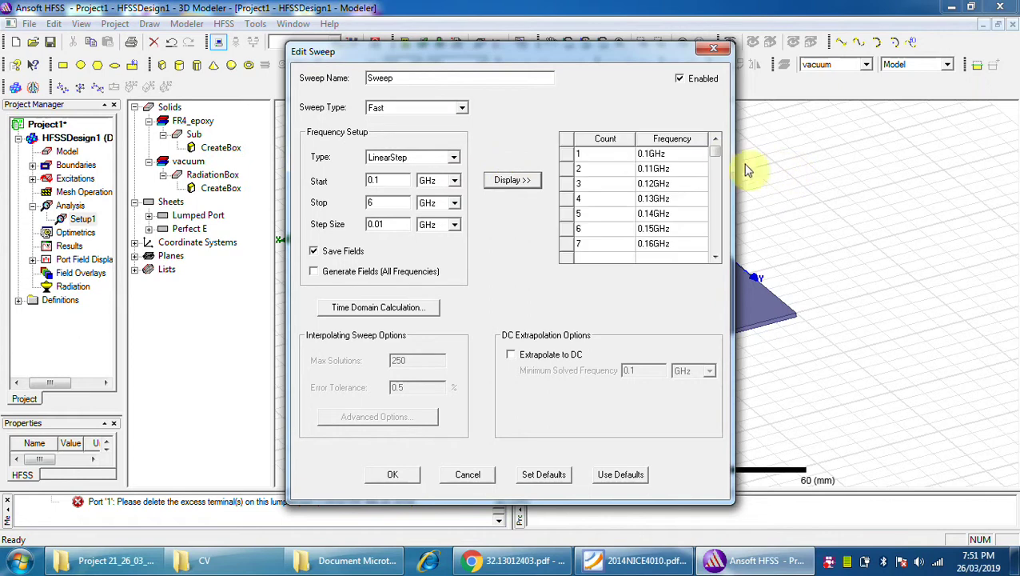
drag(712, 148, 711, 250)
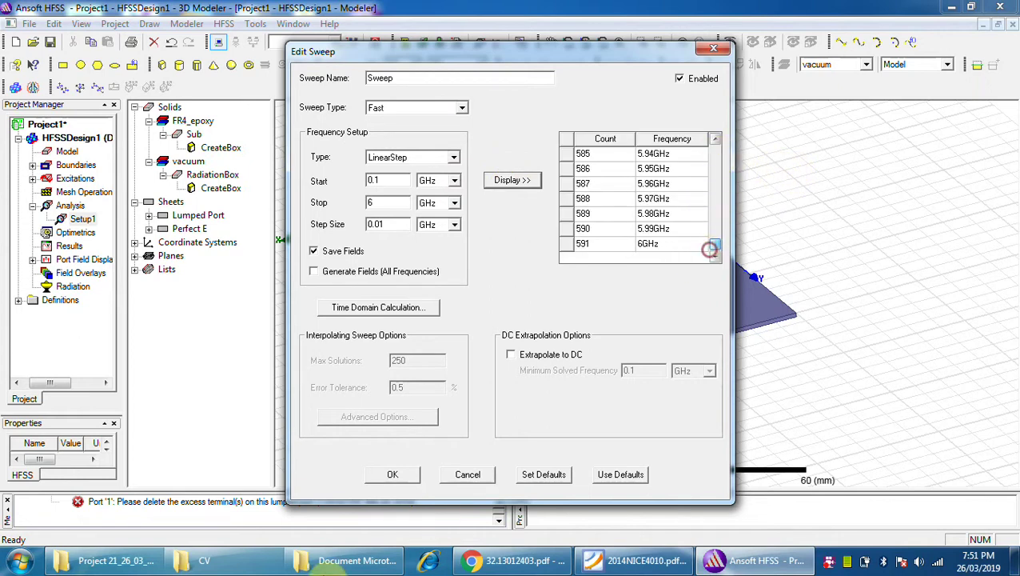
click(390, 475)
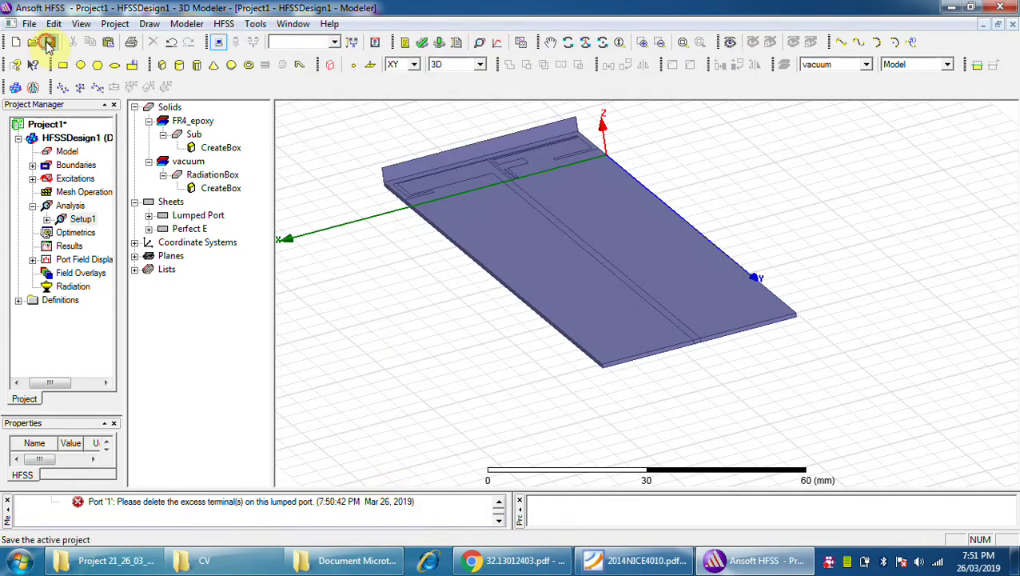
click(48, 44)
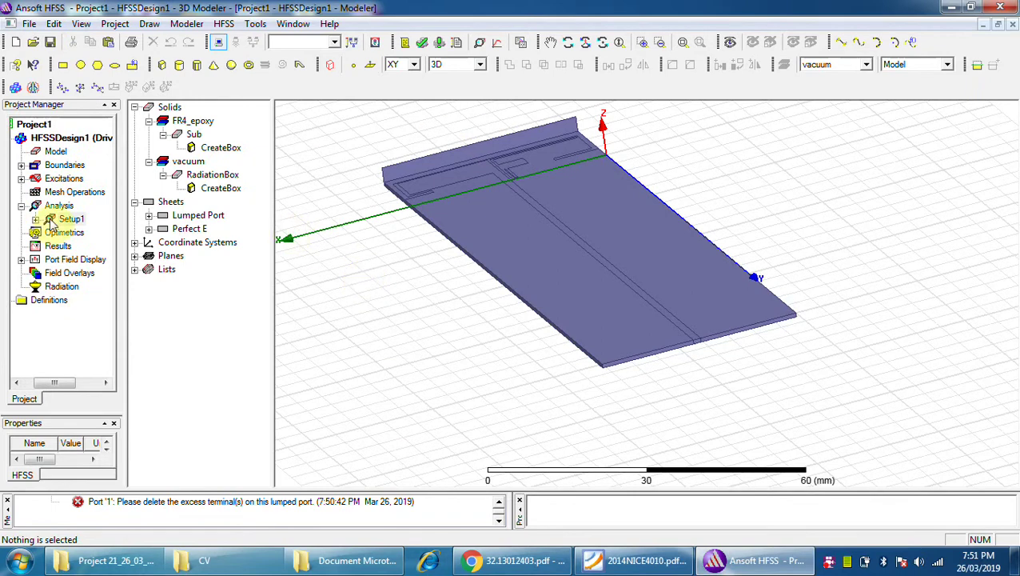
Run the validation check on the design and start the simulation of all setups.
click(422, 43)
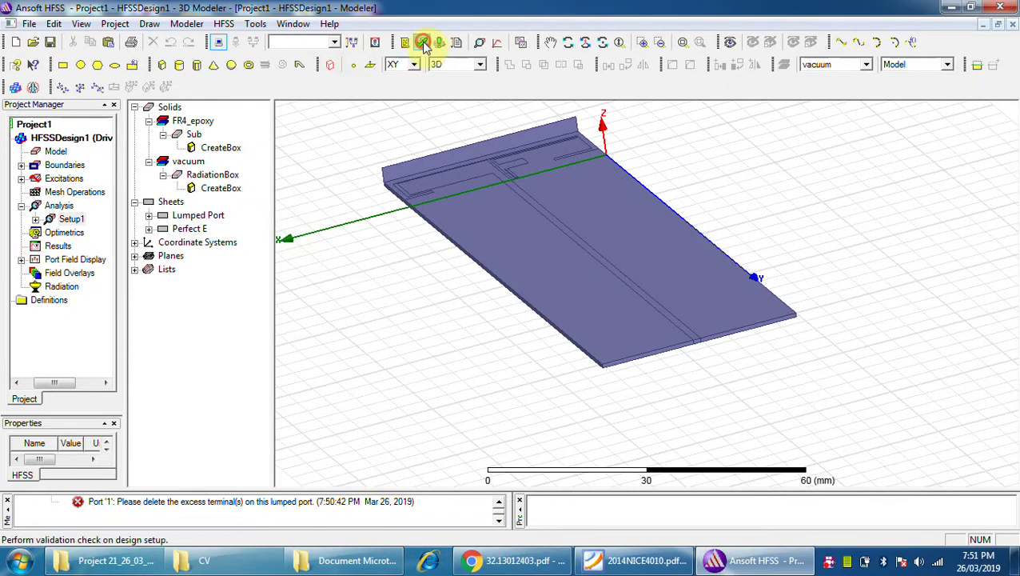
click(687, 192)
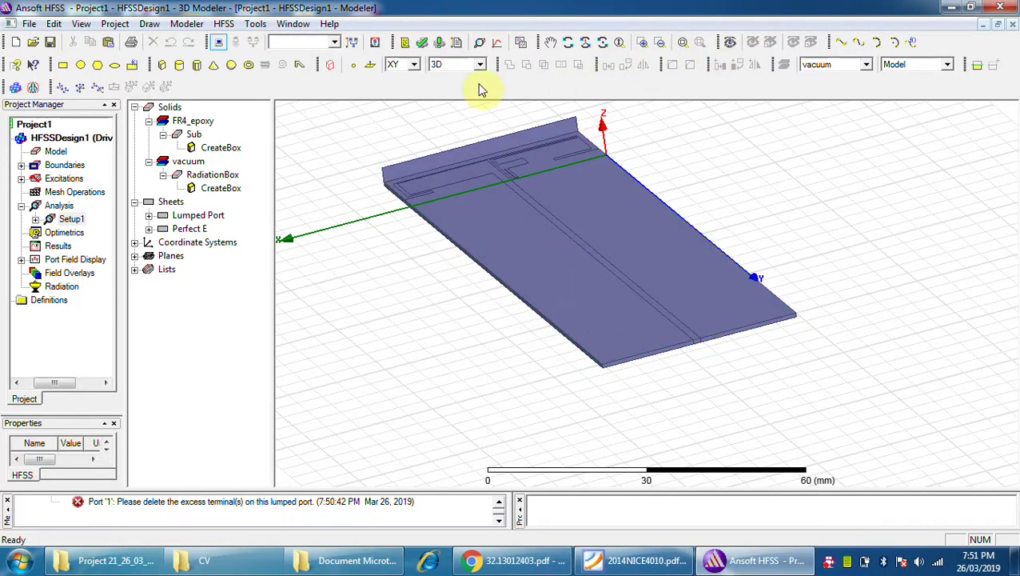
click(566, 41)
drag(544, 224, 558, 196)
drag(540, 162, 535, 202)
click(554, 239)
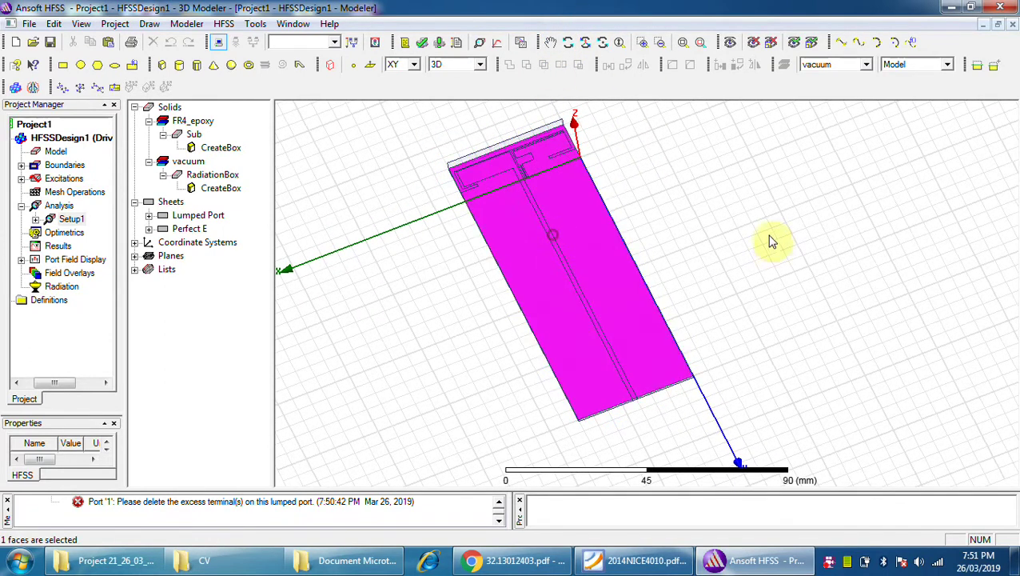
click(554, 244)
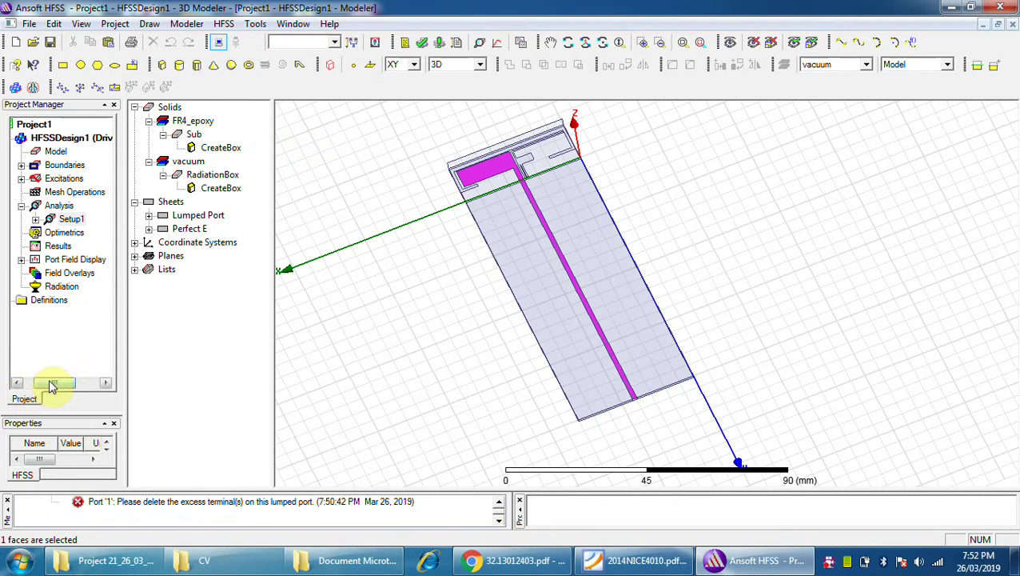
drag(50, 383, 40, 382)
click(439, 42)
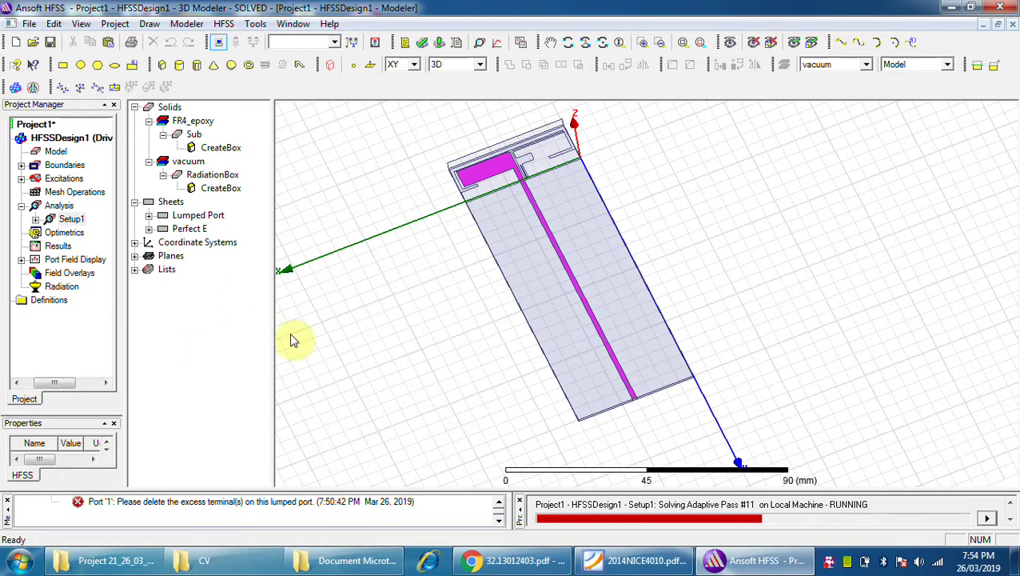
Create a rectangular terminal solution plot of dB(St(Port1_T1,Port1_T1)) over frequency from Setup1's sweep.
drag(61, 386, 49, 387)
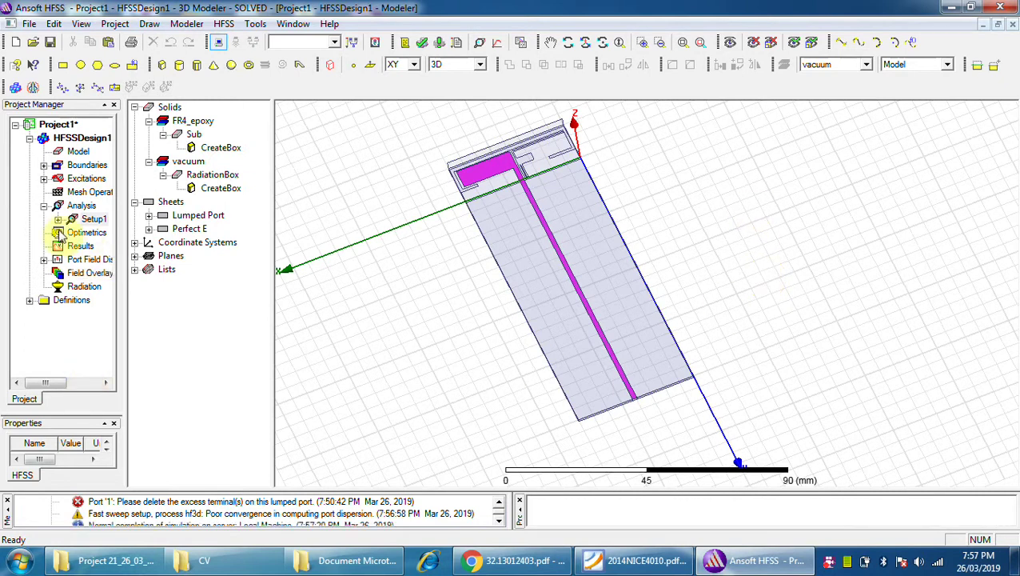
click(72, 246)
right_click(72, 247)
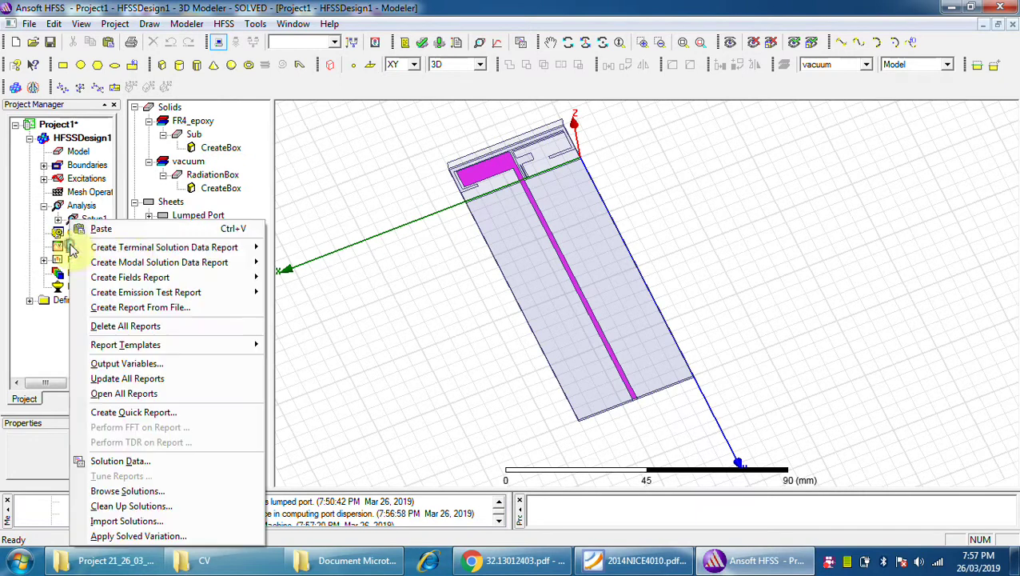
mouse_move(160, 247)
click(336, 248)
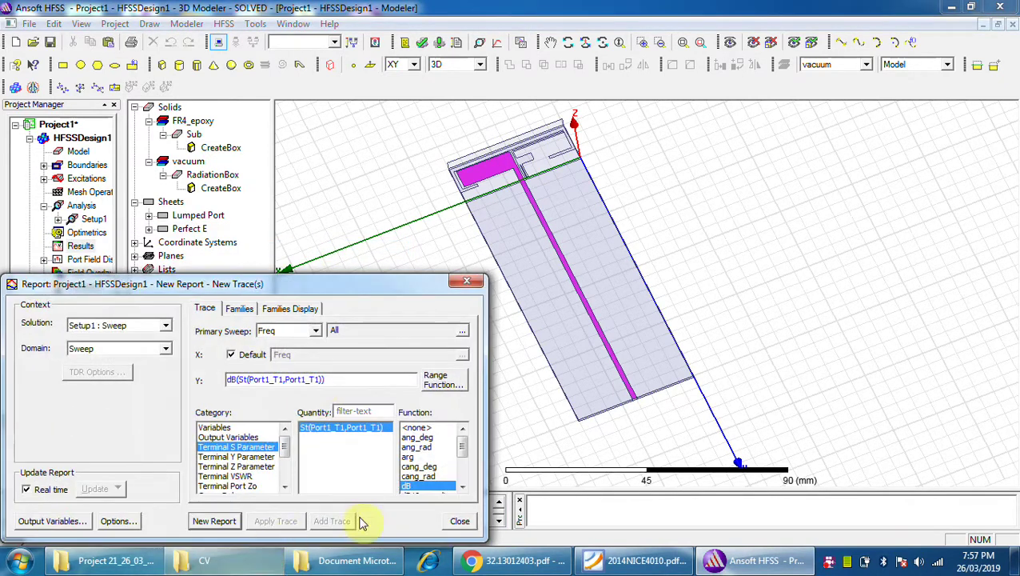
click(215, 520)
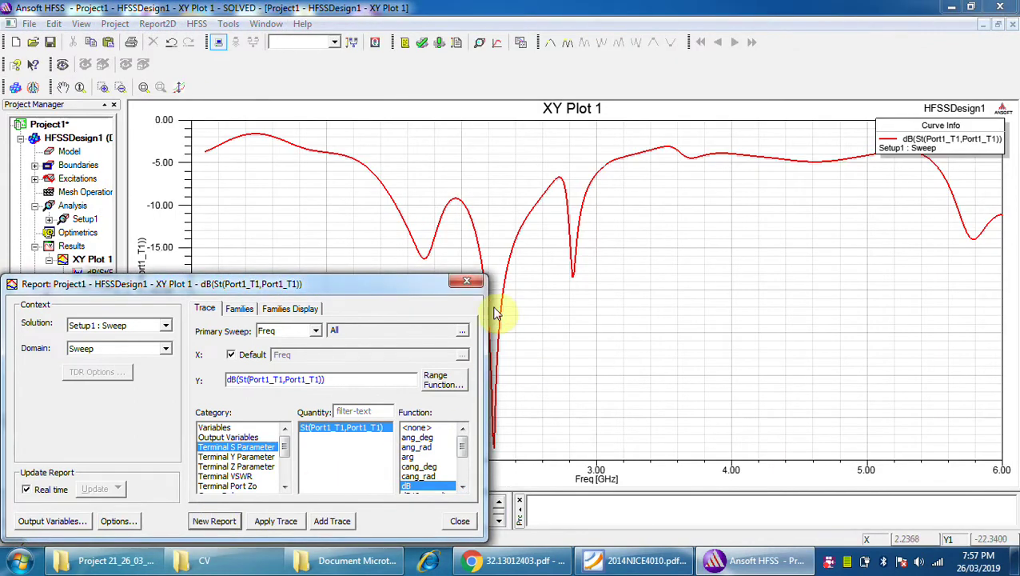
click(474, 284)
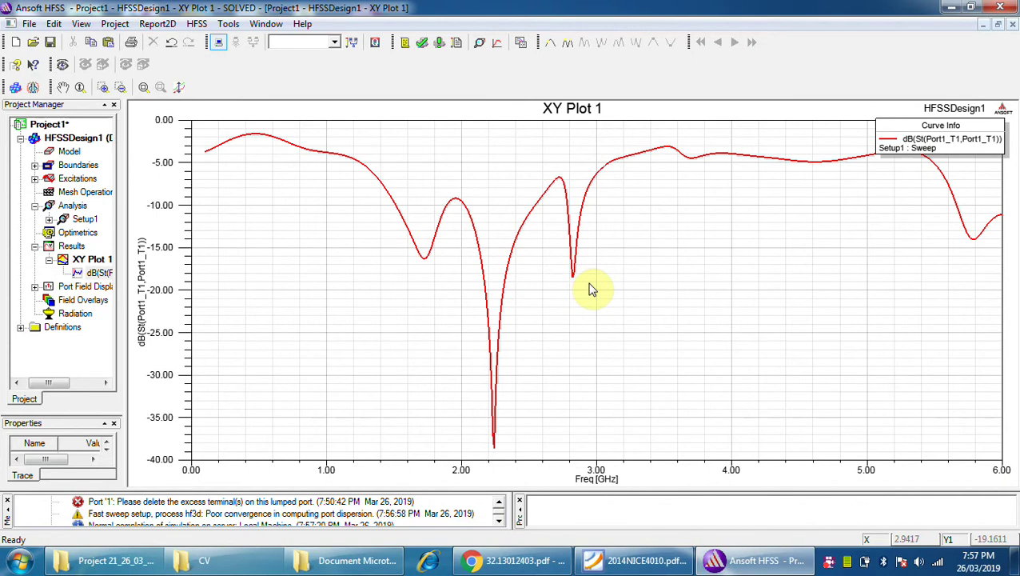
Place markers on the S-parameter curve at about 1.34 GHz and 3.01 GHz, and move the marker table beneath the curve legend.
right_click(648, 266)
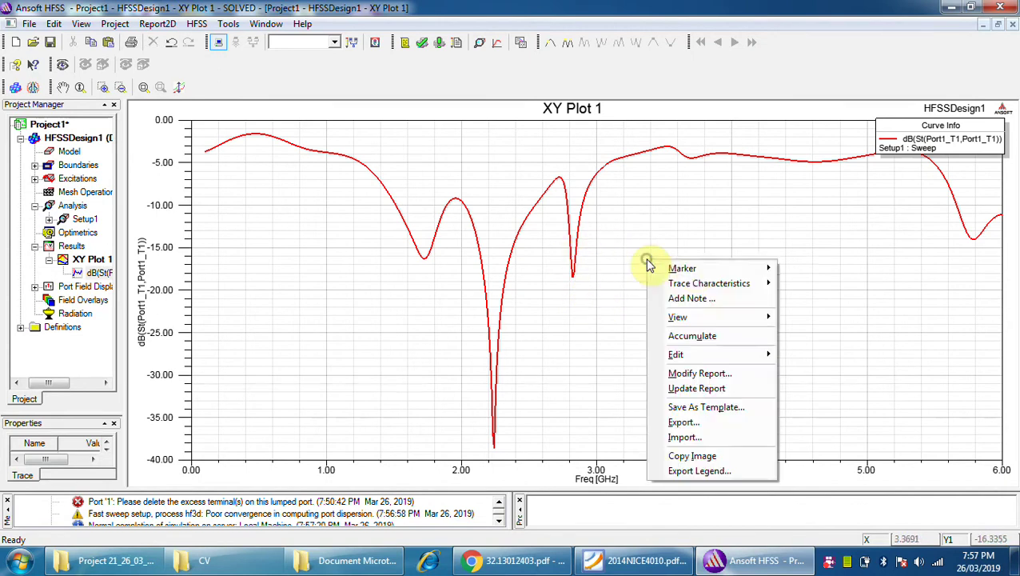
mouse_move(711, 269)
click(803, 238)
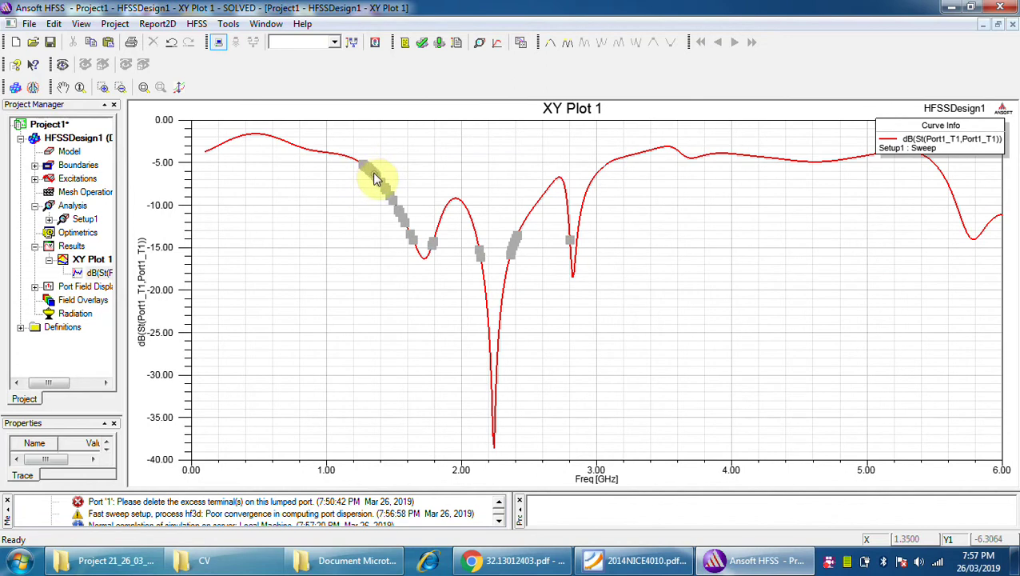
scroll(374, 178, up, 1)
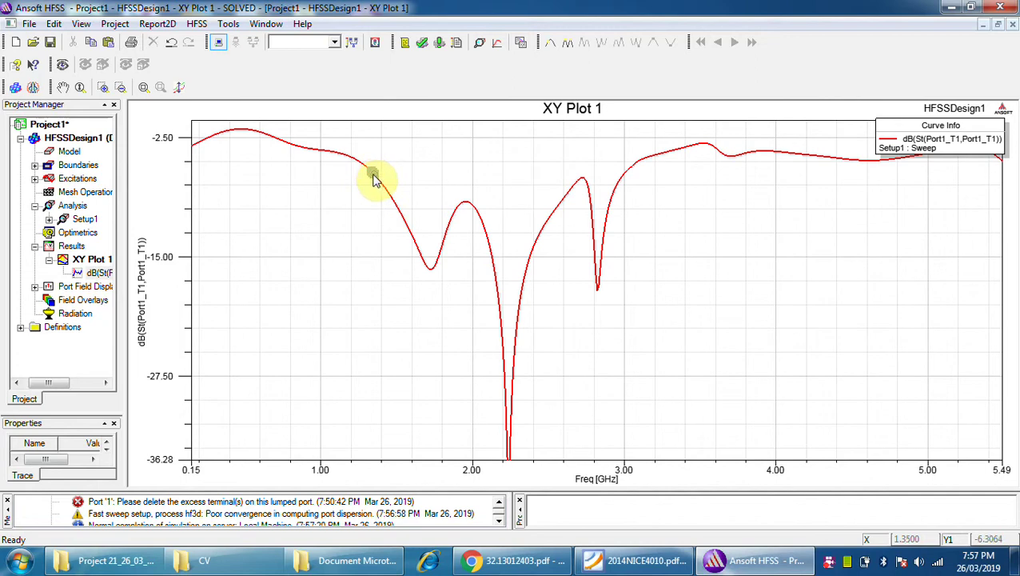
scroll(371, 177, up, 2)
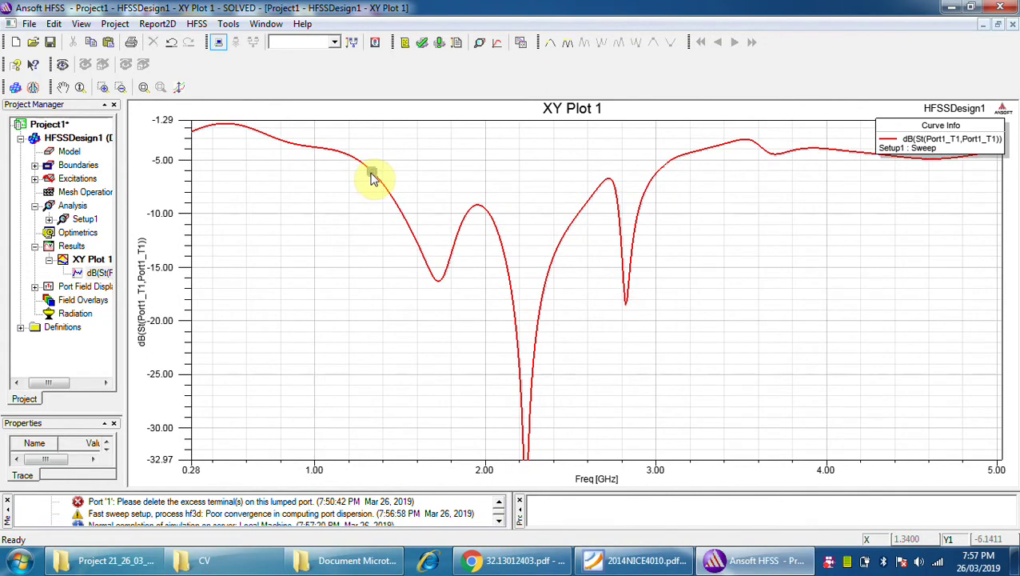
click(372, 176)
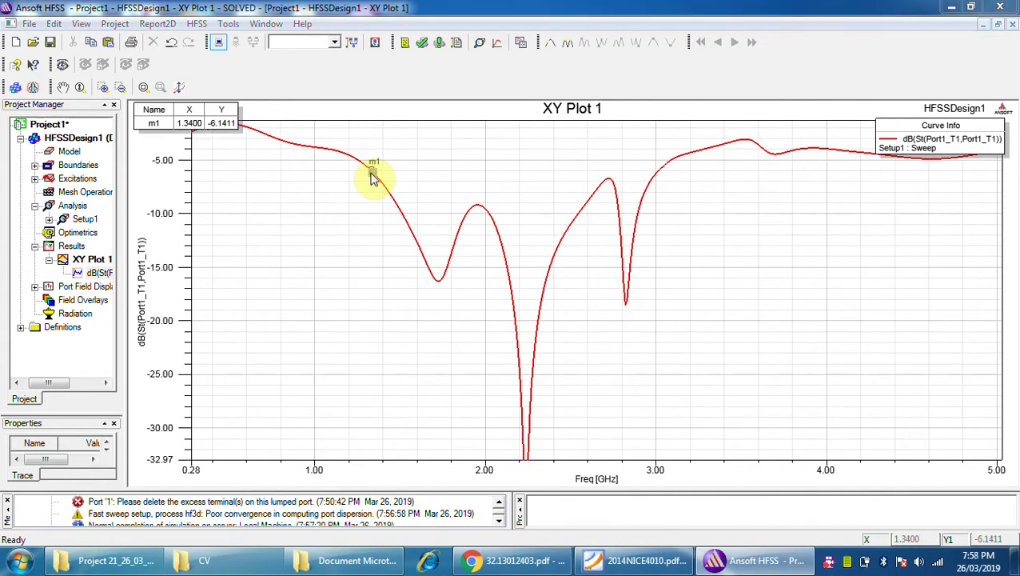
click(661, 174)
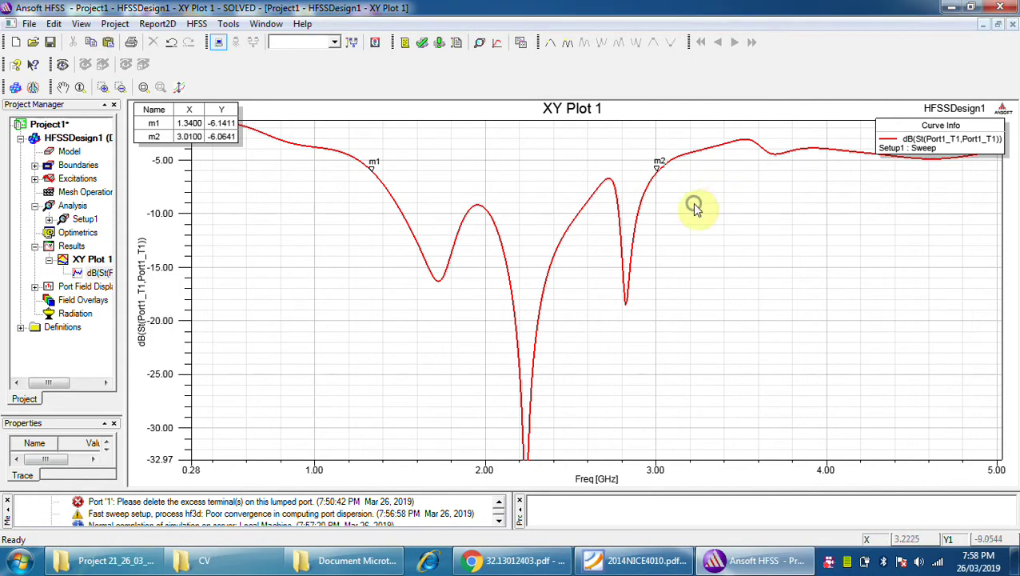
right_click(692, 202)
click(734, 215)
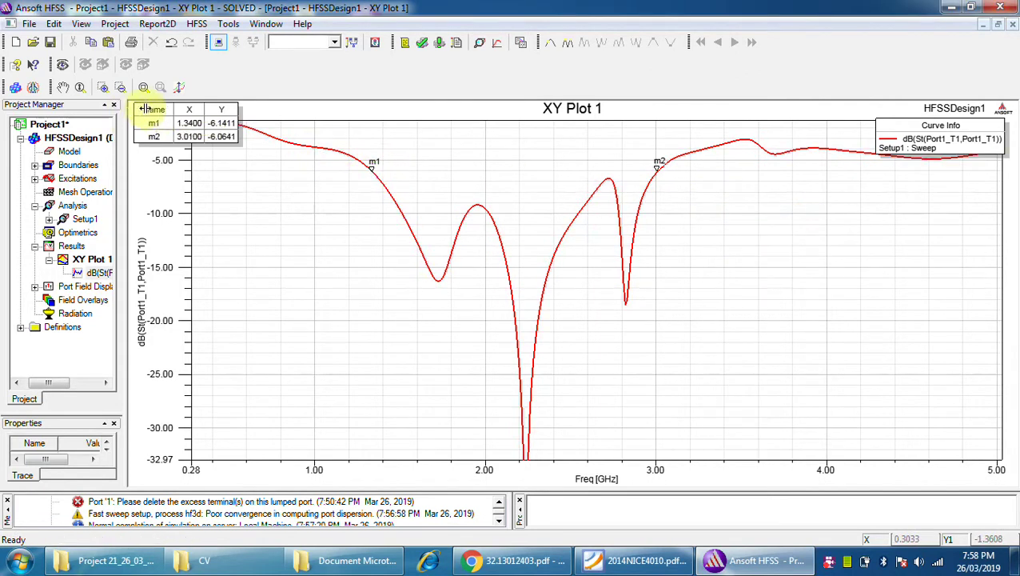
mouse_move(152, 114)
mouse_down()
mouse_move(816, 239)
mouse_move(849, 196)
mouse_up()
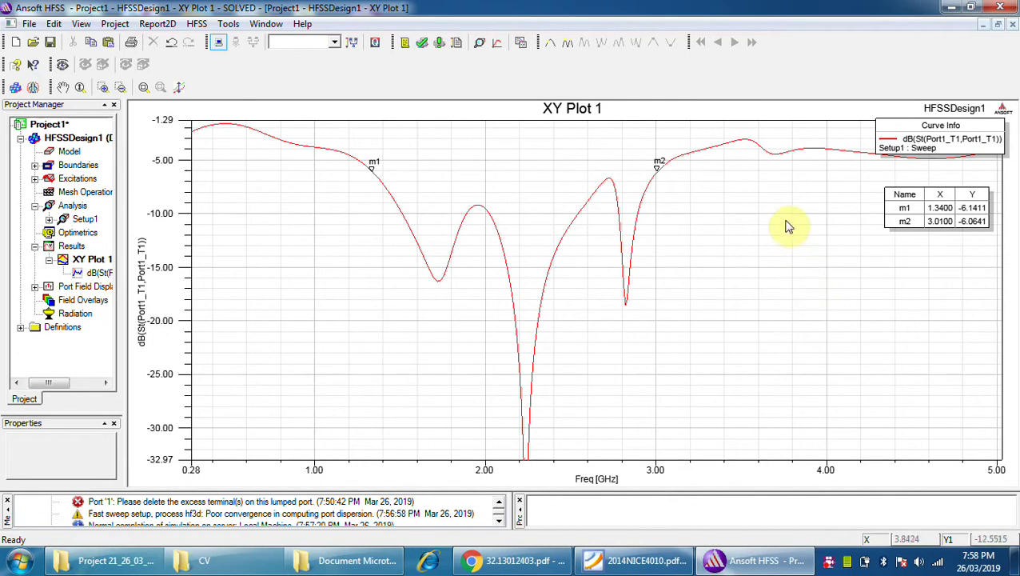
Insert an infinite sphere far field setup with the Theta stop angle set to 360 deg.
click(196, 24)
mouse_move(249, 244)
mouse_move(250, 261)
mouse_move(445, 259)
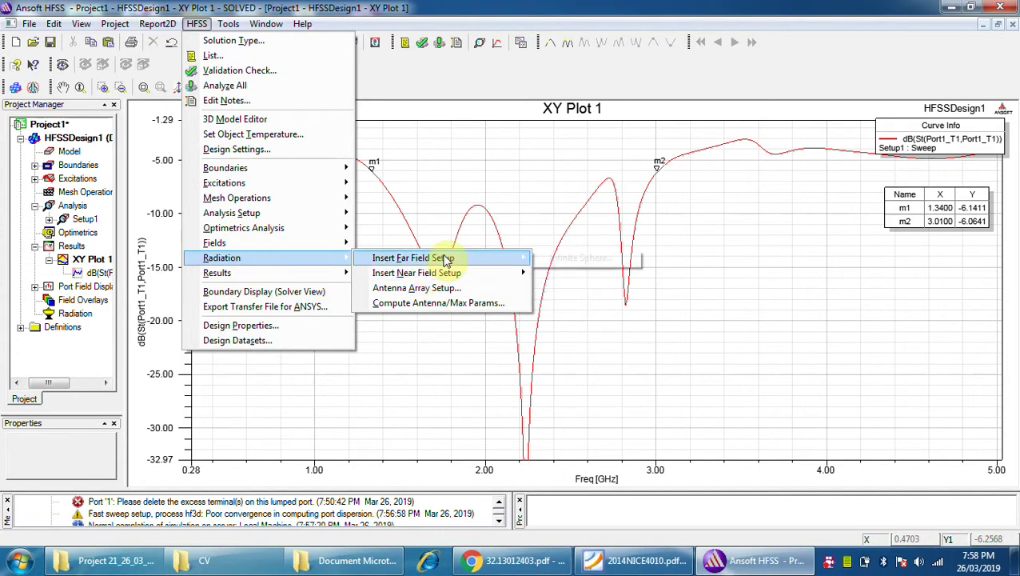
click(572, 259)
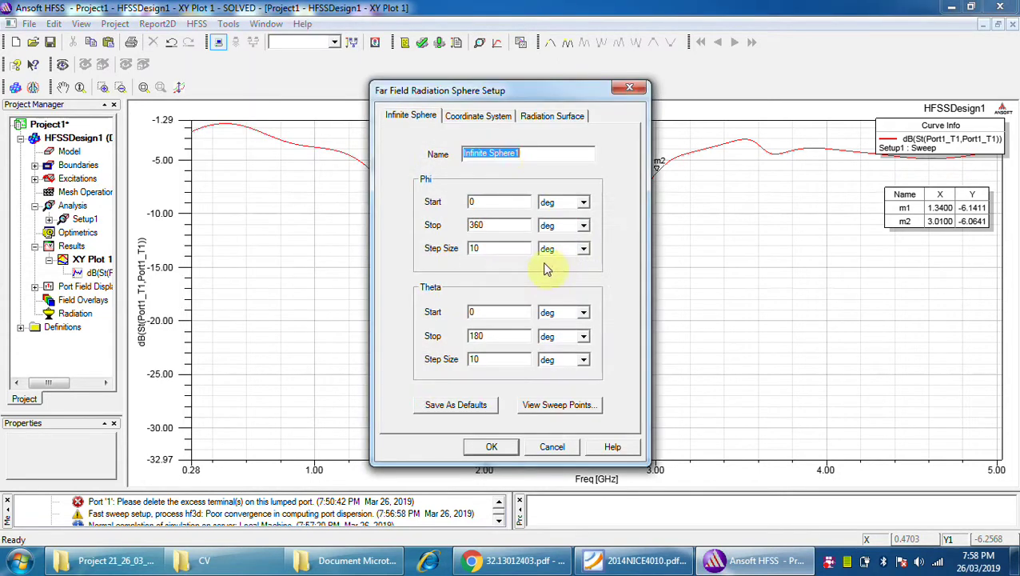
double_click(496, 336)
text(360)
click(492, 446)
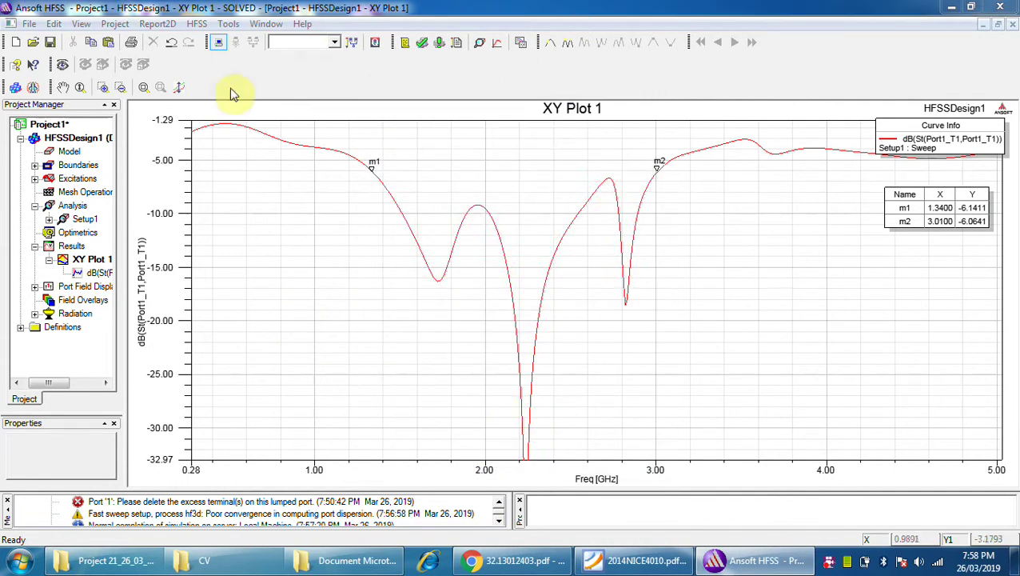
Start a far fields radiation pattern report on Infinite Sphere1 with dB(rETotal) as the plotted magnitude.
click(72, 247)
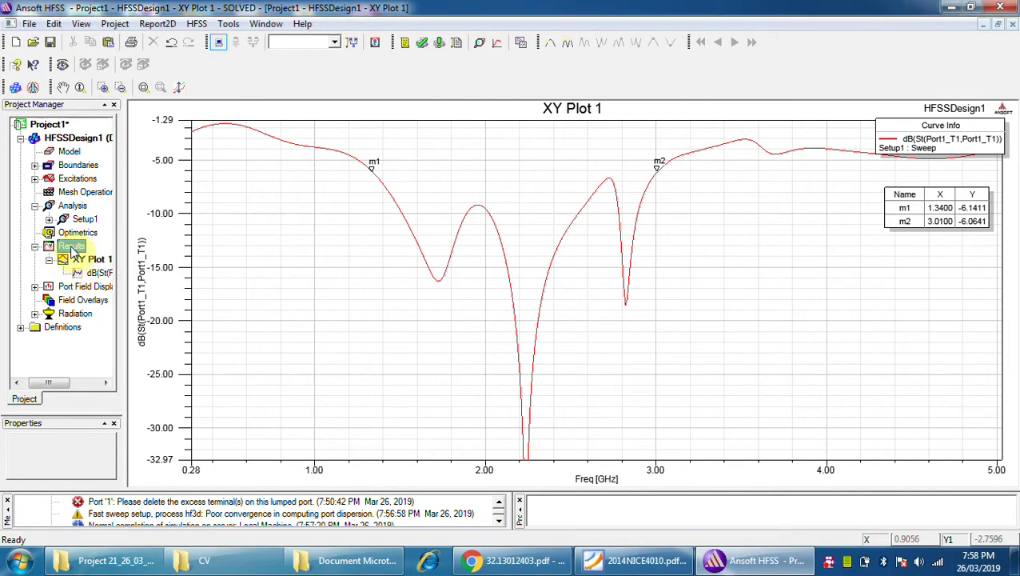
right_click(72, 249)
mouse_move(240, 277)
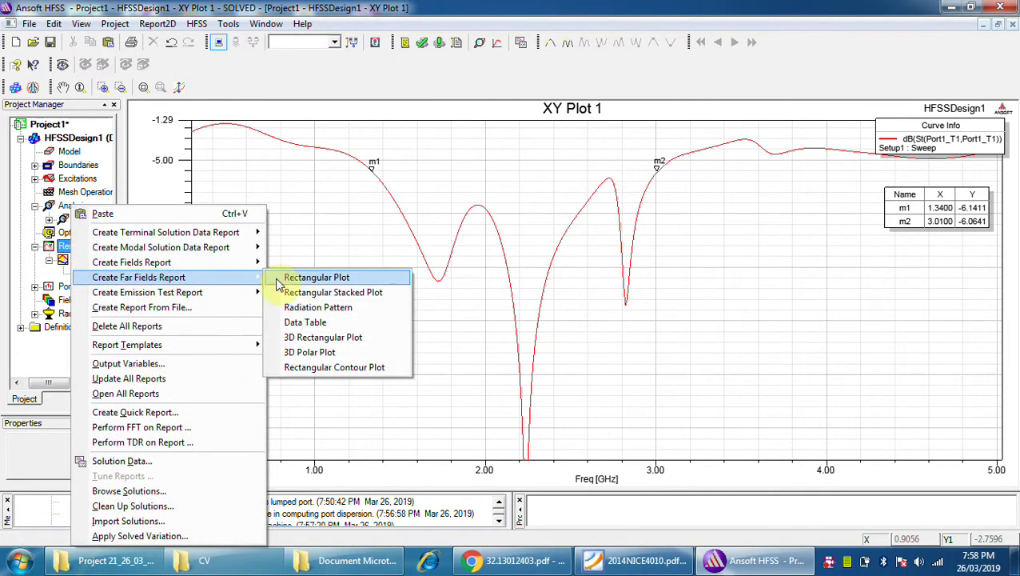
click(317, 309)
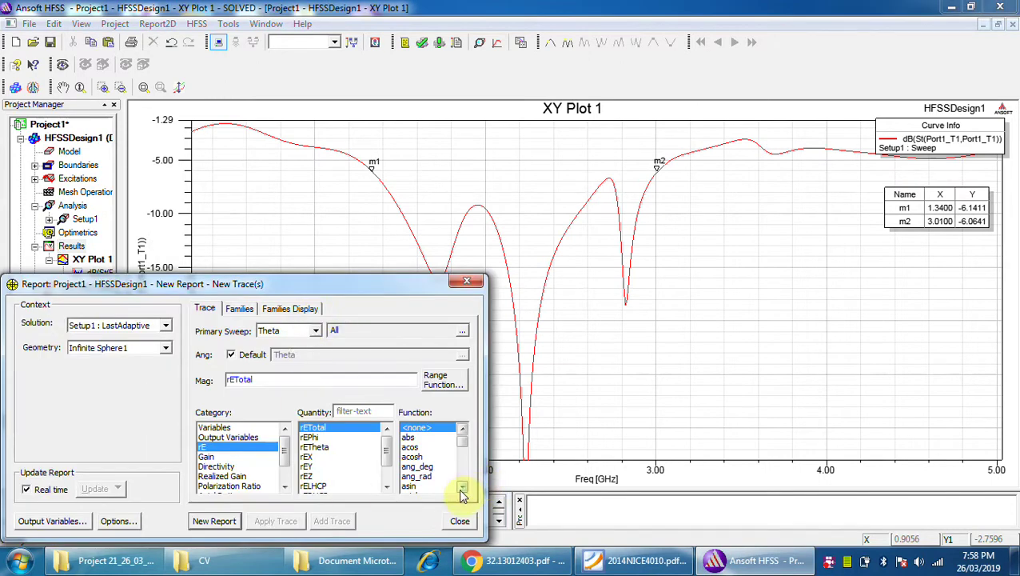
click(462, 490)
click(462, 490)
click(462, 489)
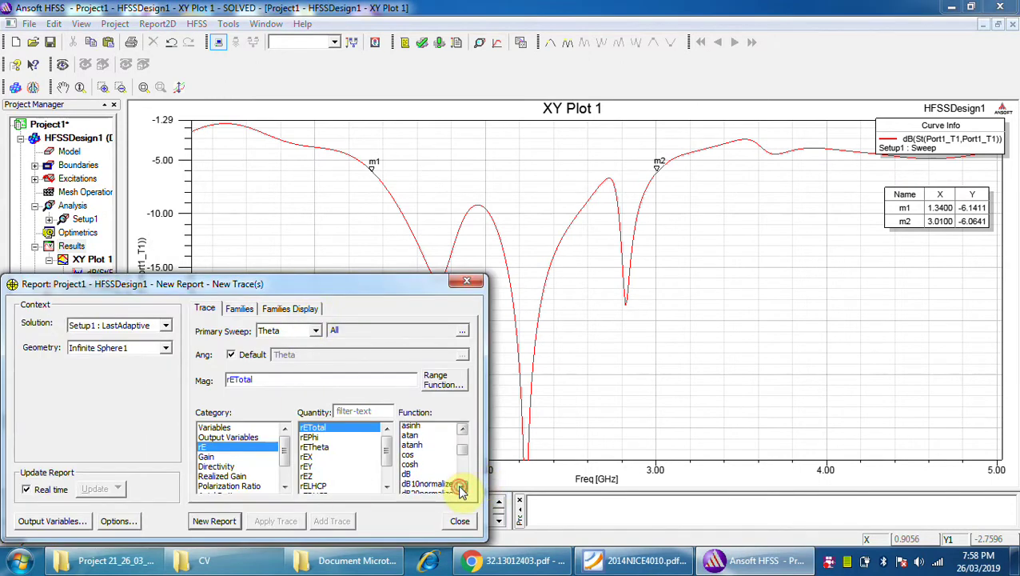
click(409, 467)
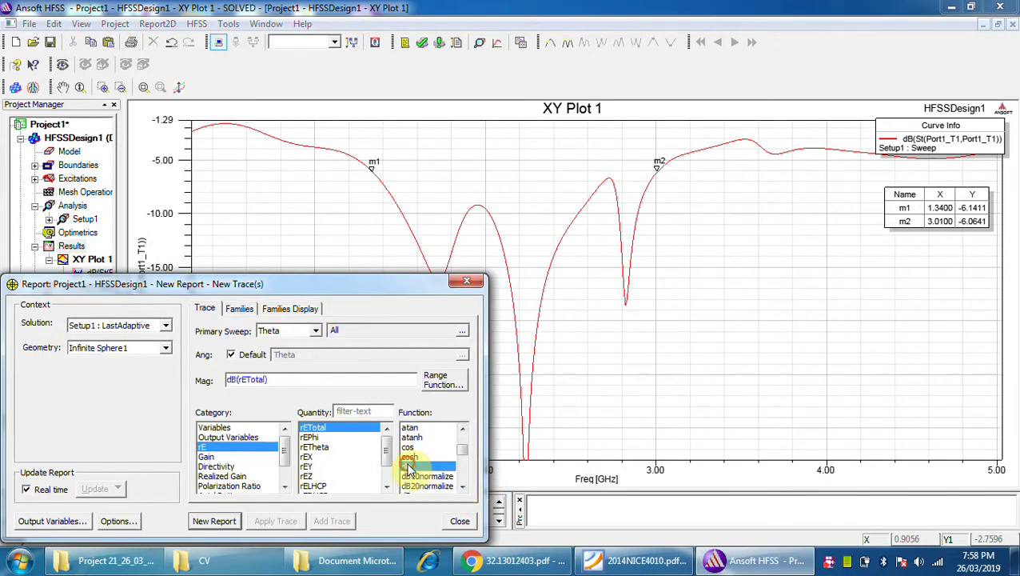
Restrict the Phi sweep to 90deg and generate the radiation pattern report.
click(240, 309)
click(450, 381)
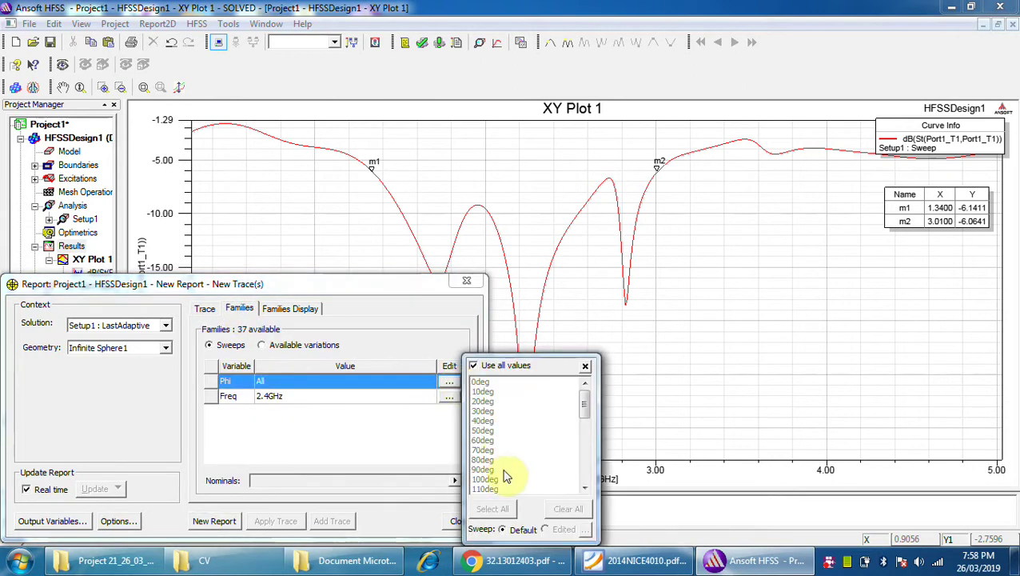
click(486, 470)
click(216, 522)
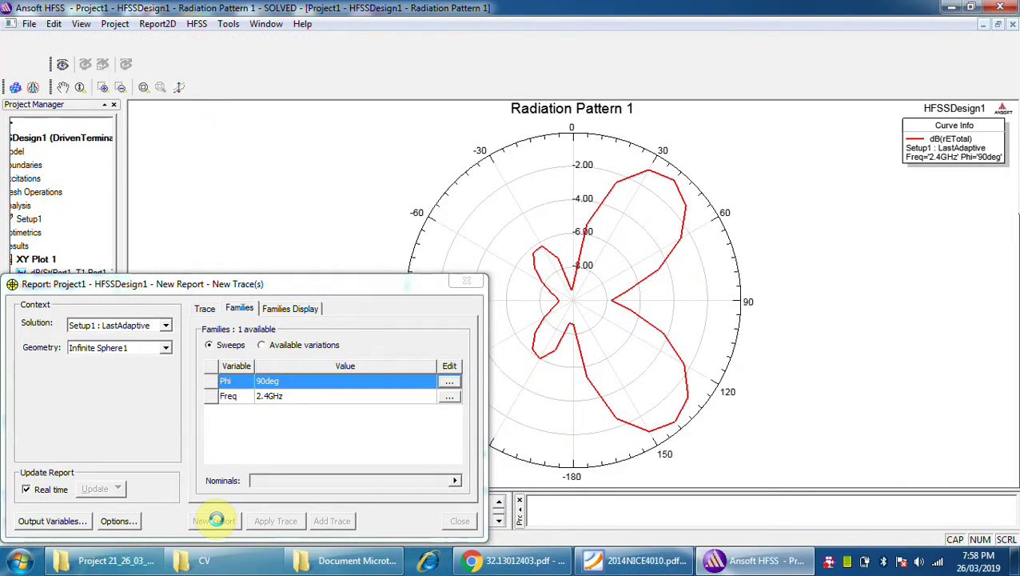